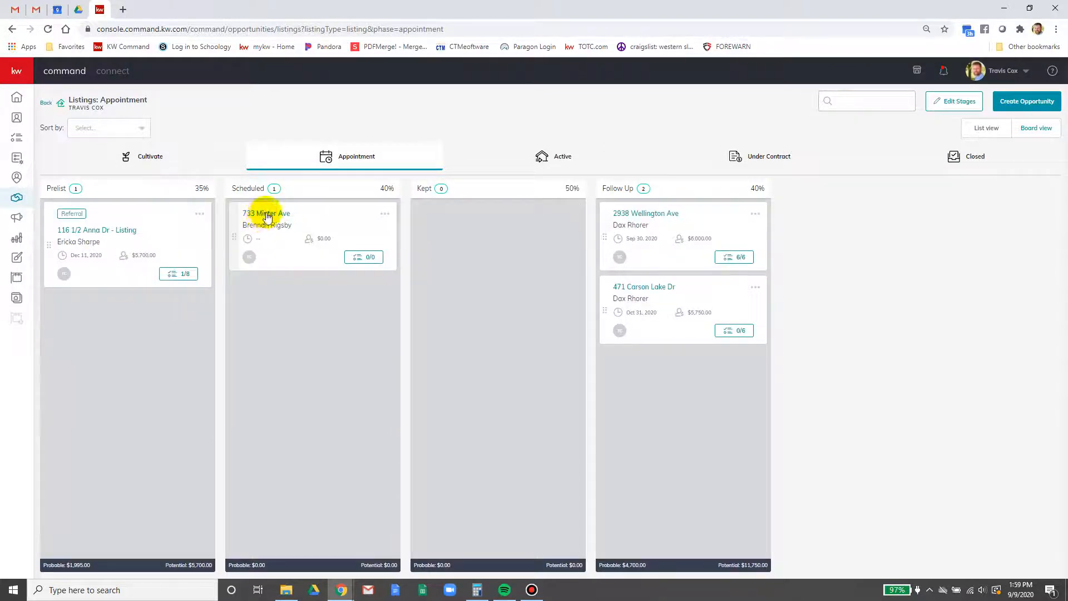
click(266, 214)
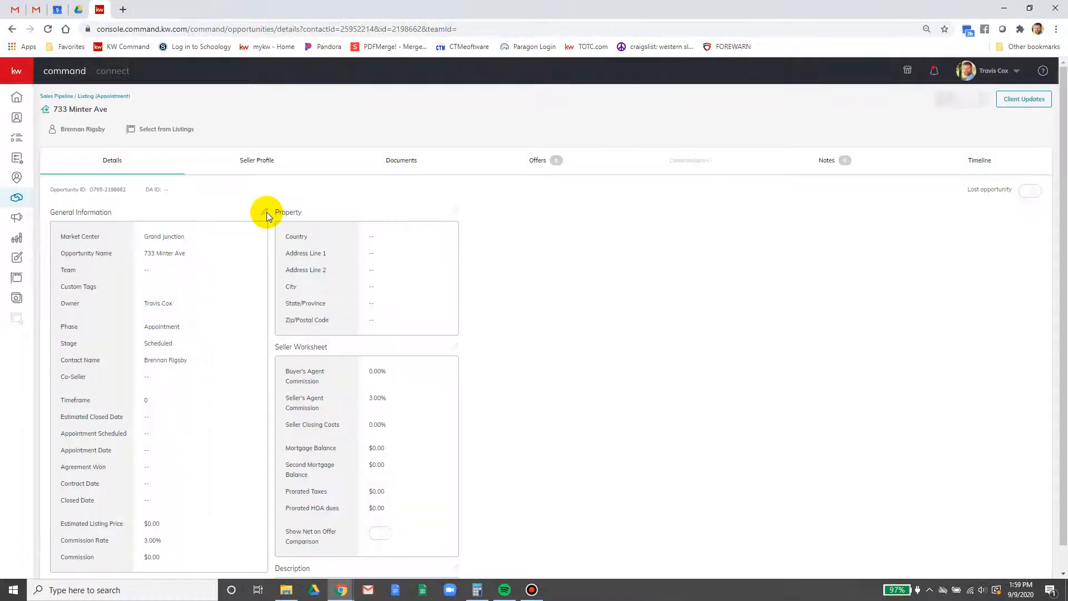
click(394, 160)
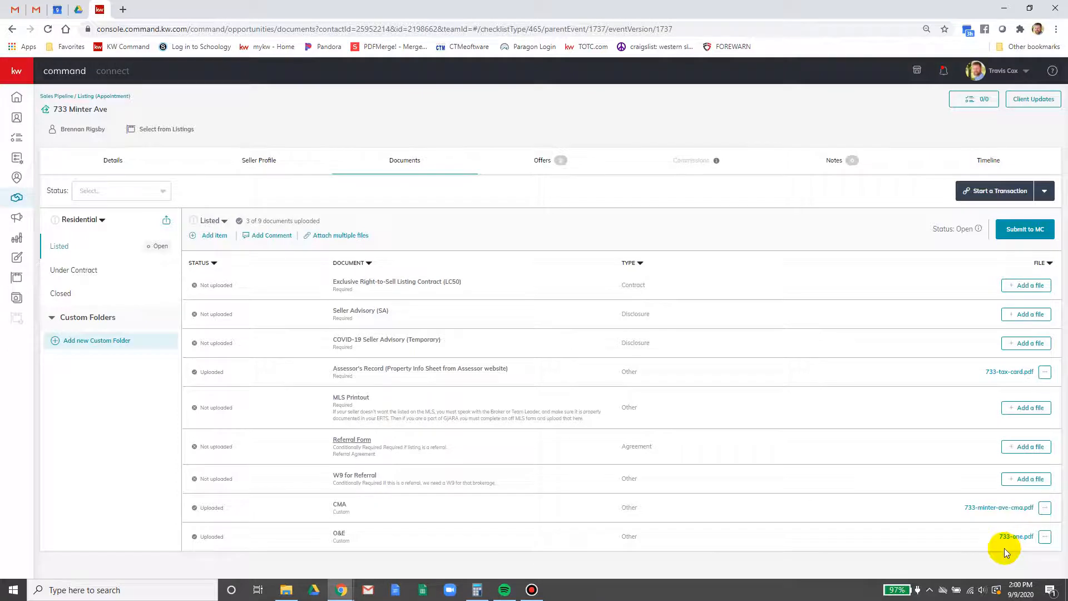
Review the 16-document Under Contract checklist, then open a new browser tab
click(65, 270)
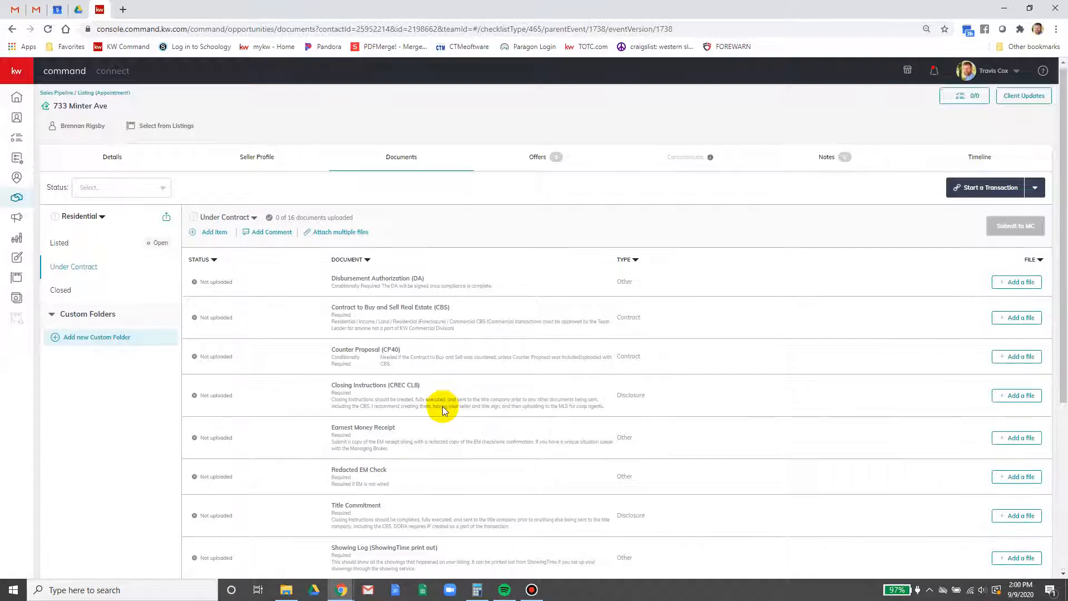
scroll(440, 404, down, 1)
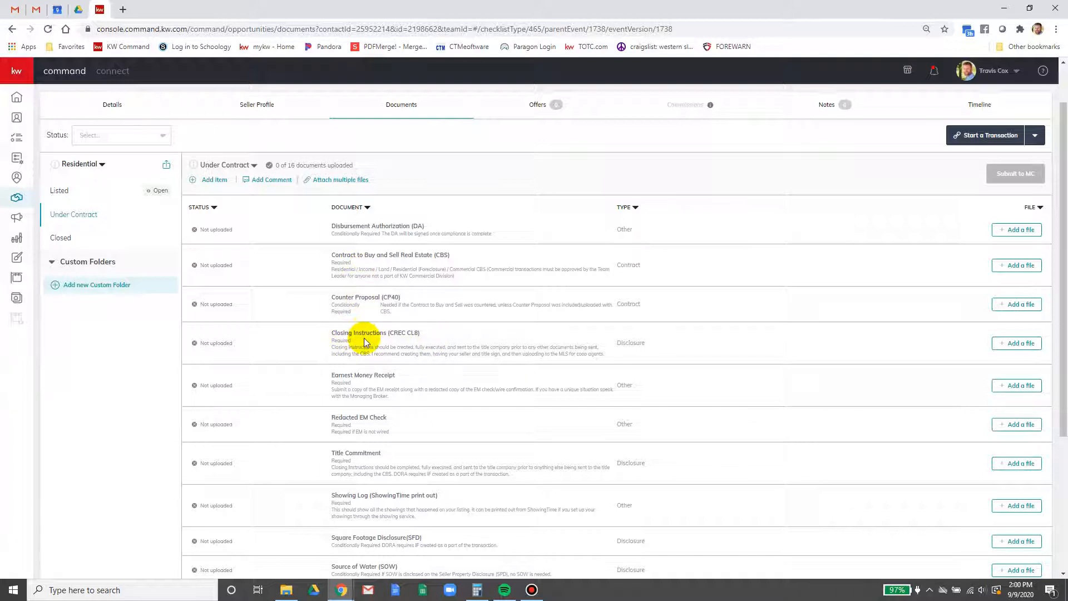
scroll(358, 334, down, 1)
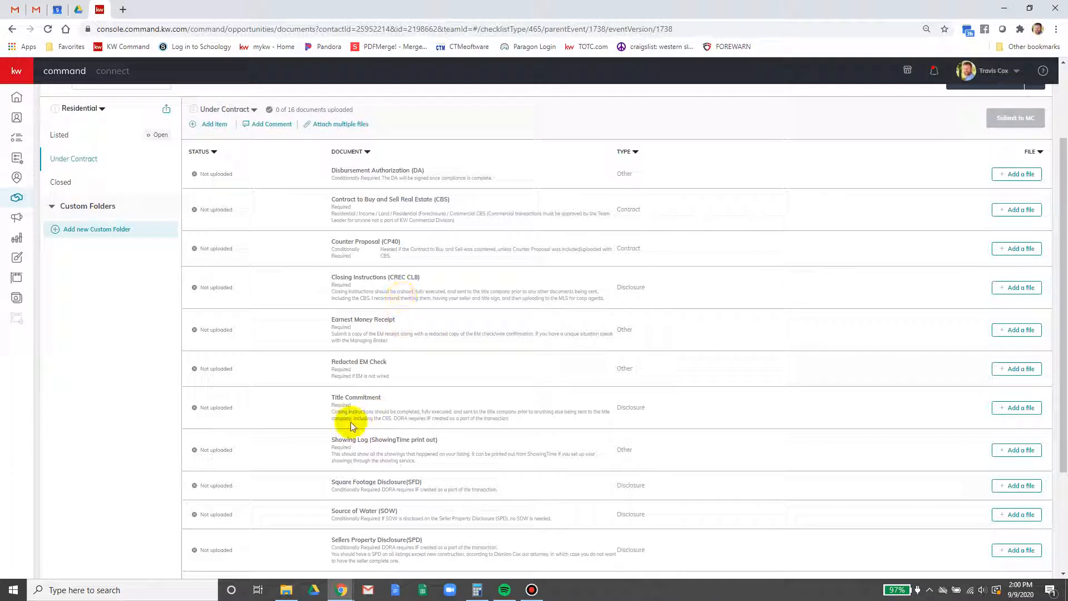
scroll(351, 419, down, 2)
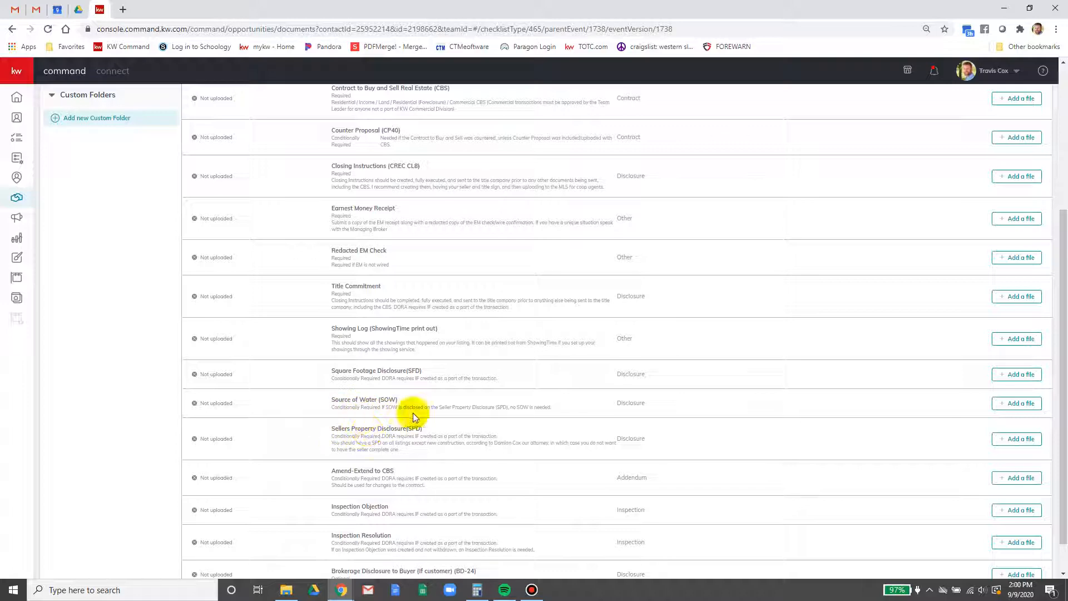
scroll(426, 413, up, 4)
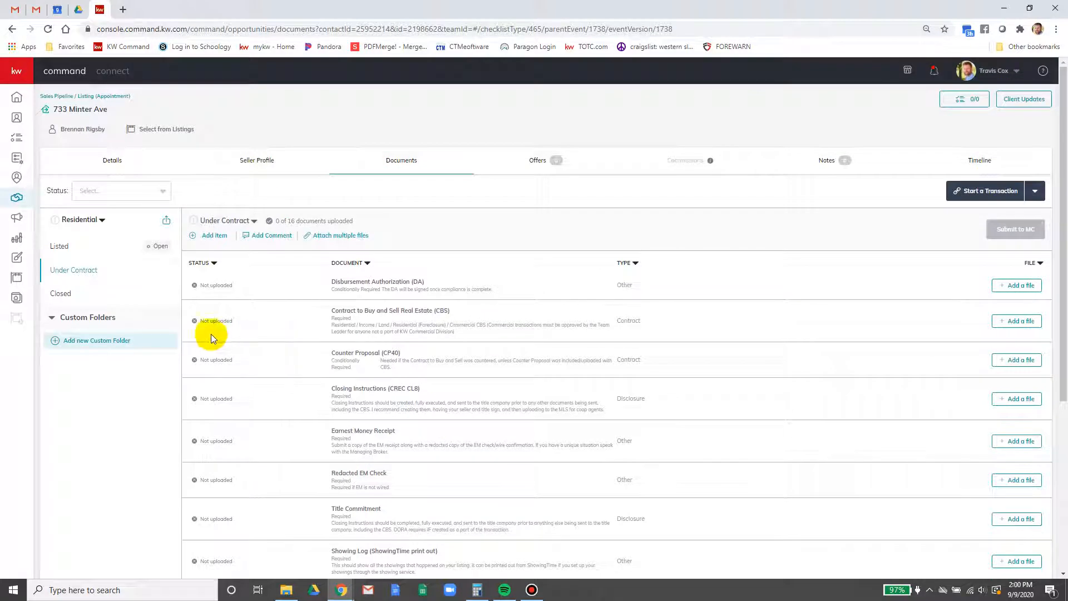
click(123, 10)
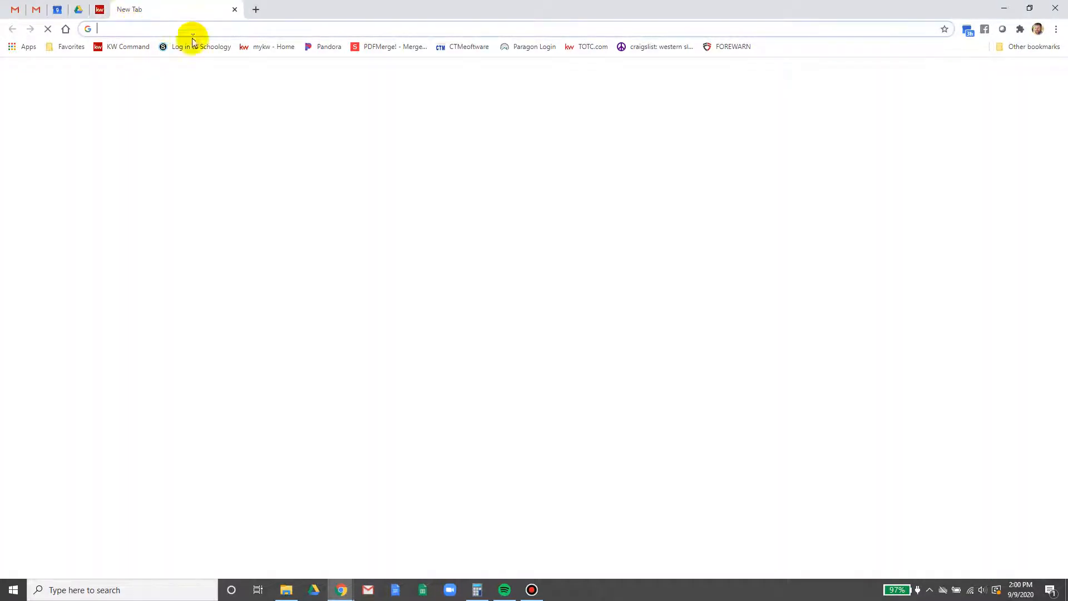
Go to CTM eContracts from the bookmark and log in with the saved credentials
click(462, 46)
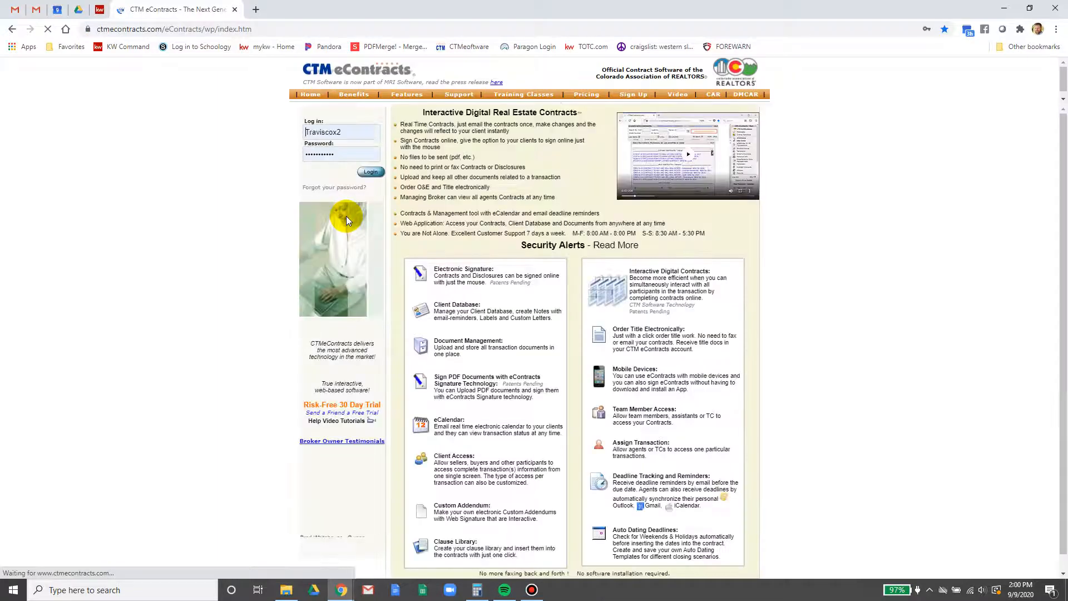
click(368, 171)
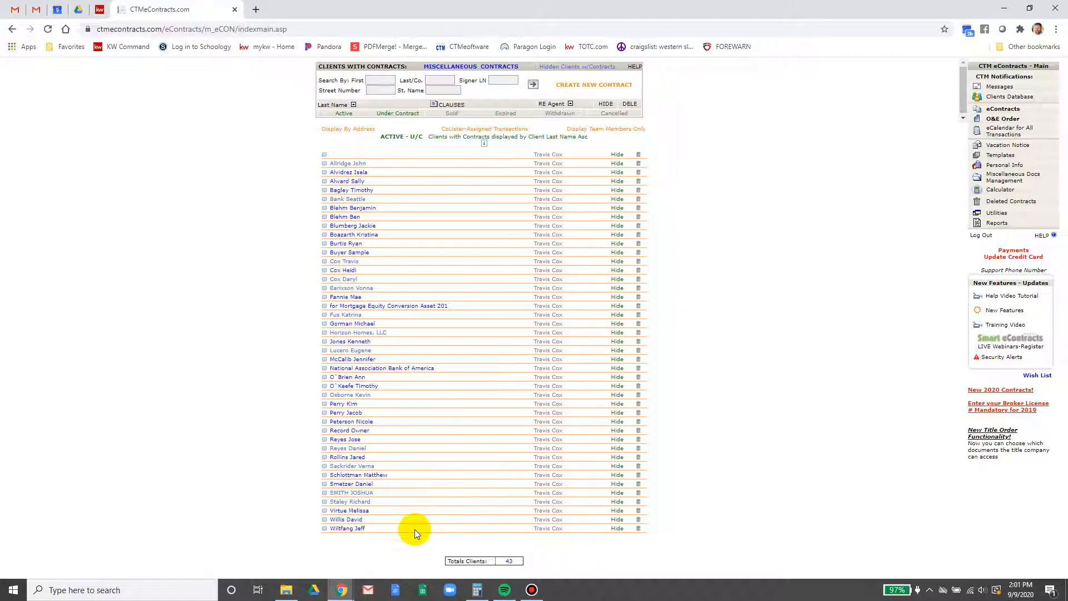
Hide two old clients and bring up the Hidden Clients w/Contracts list
click(619, 530)
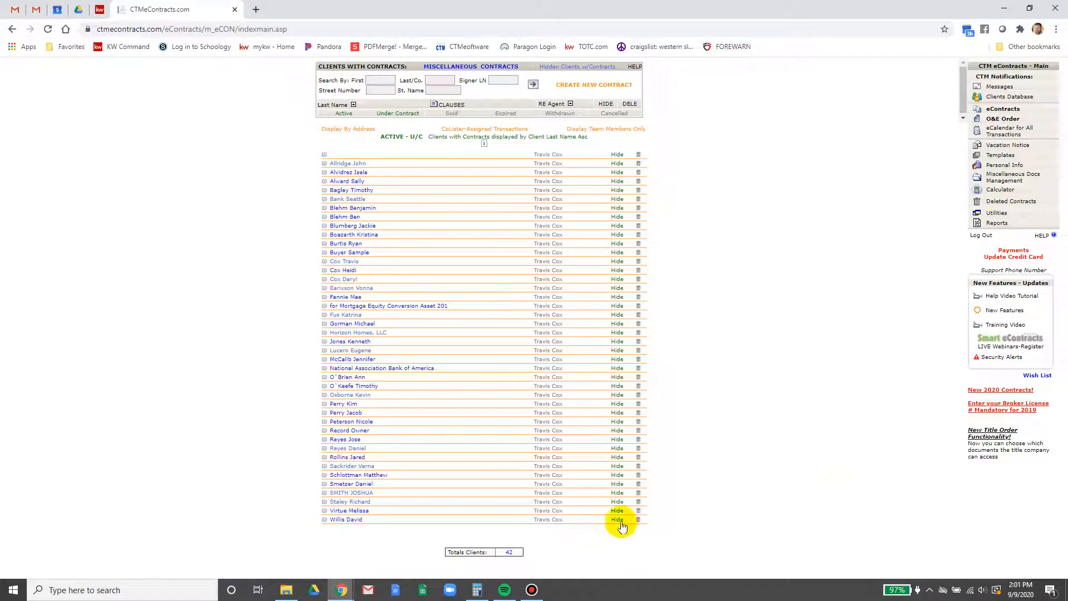
click(618, 519)
click(570, 67)
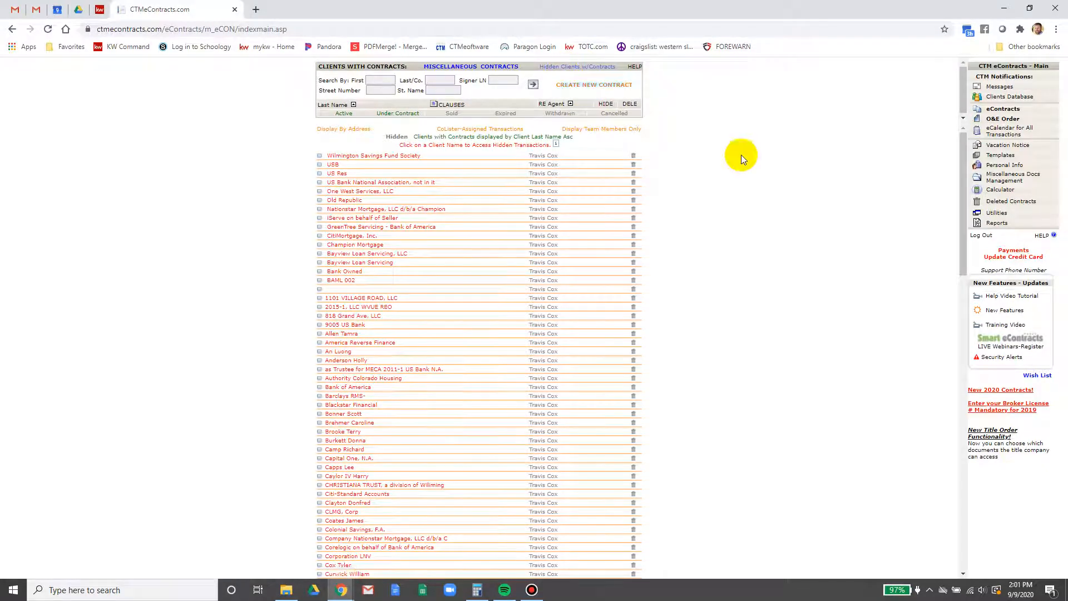
scroll(321, 197, down, 2)
scroll(323, 199, down, 14)
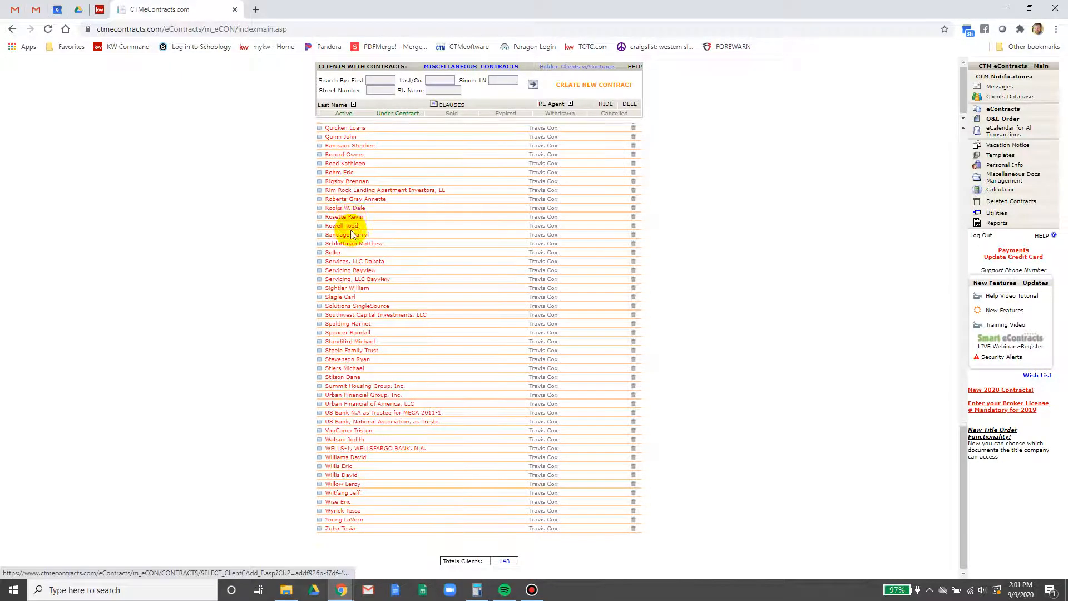
Unhide the seller's listing transaction and open that seller's contracts page
click(320, 183)
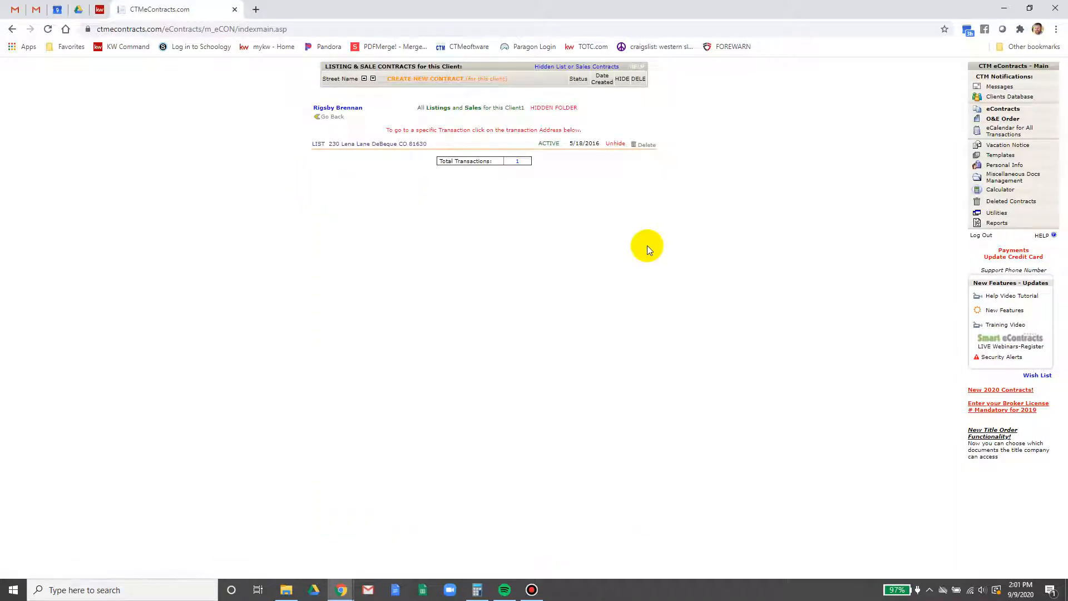
click(621, 150)
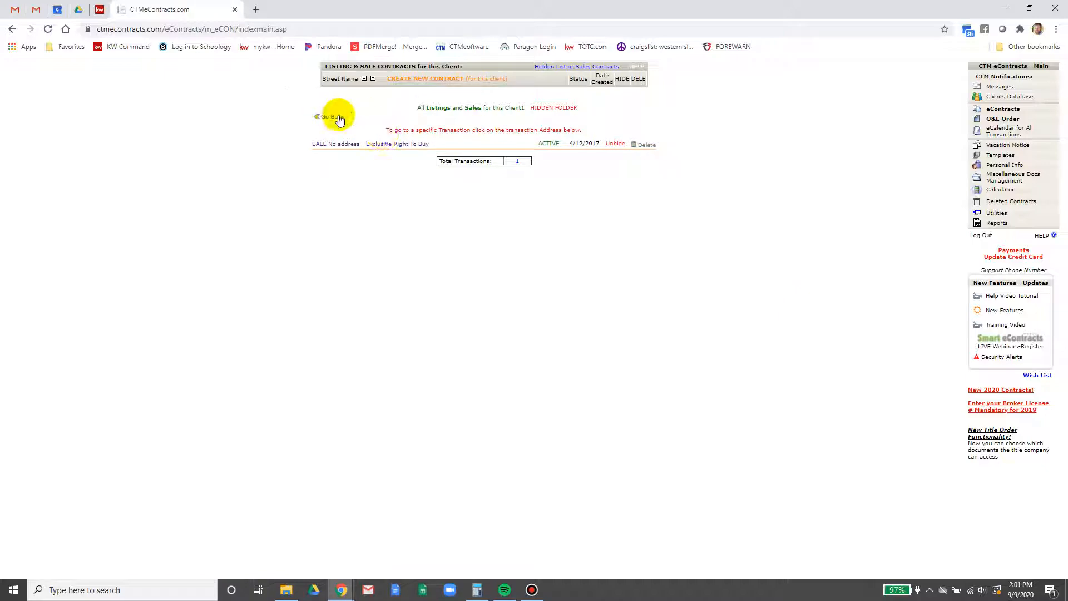
click(1005, 110)
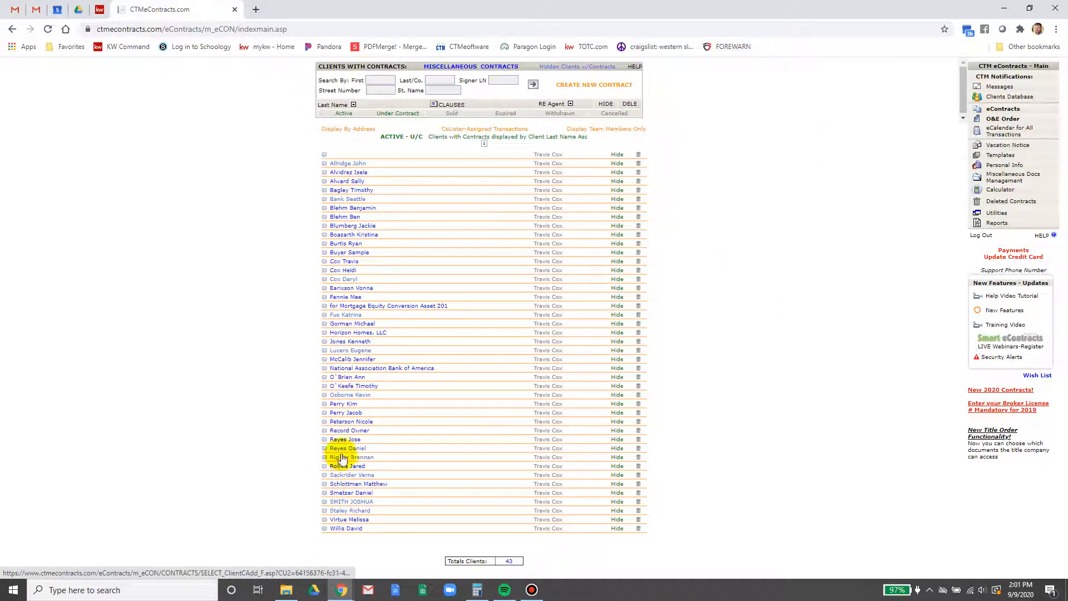
click(342, 458)
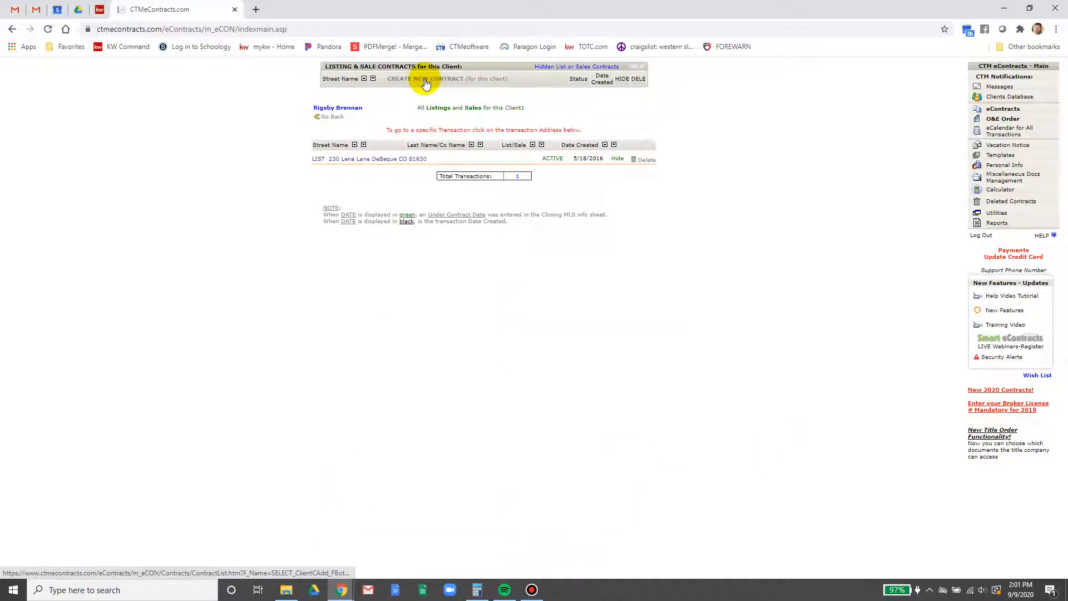
click(100, 9)
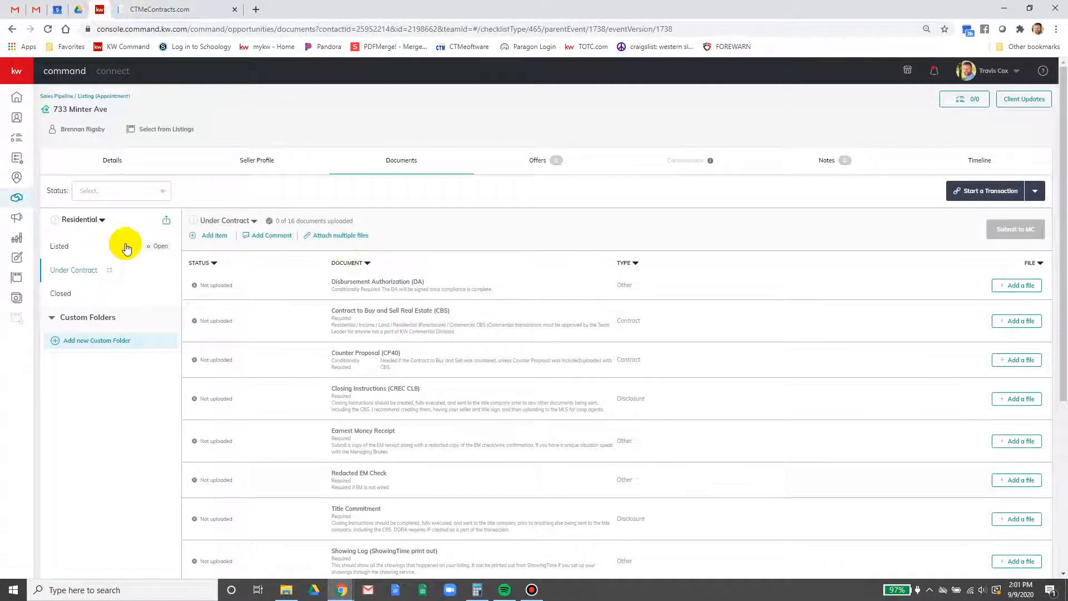
click(62, 250)
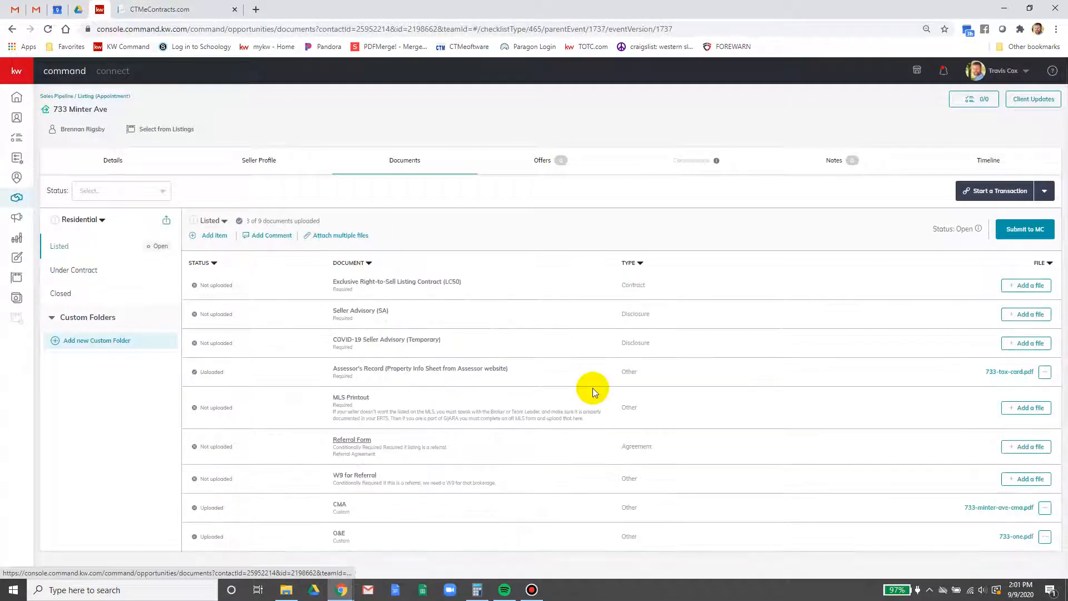
click(1017, 371)
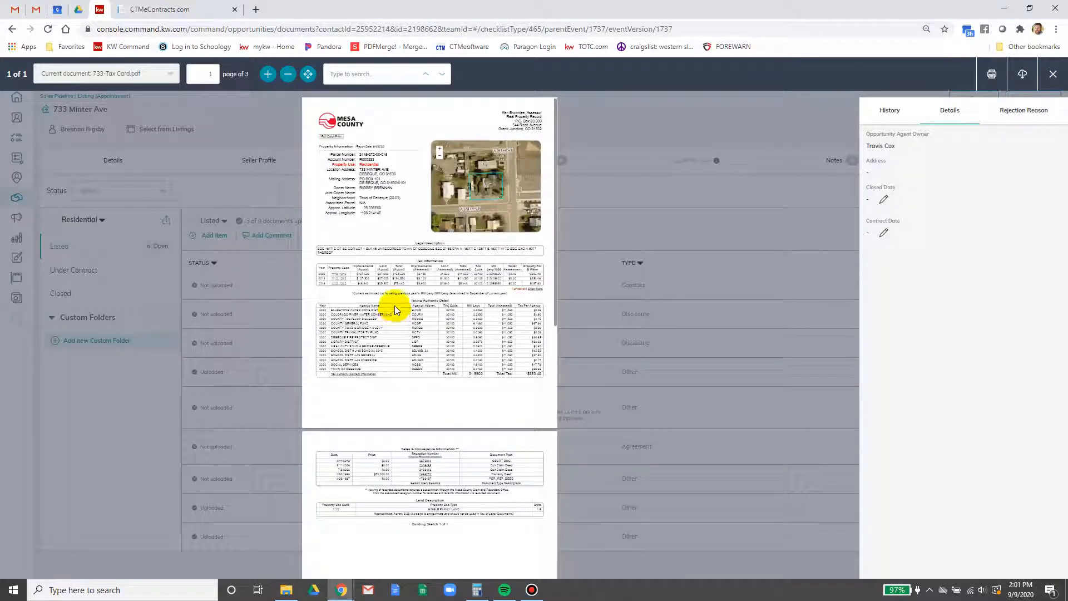
click(268, 74)
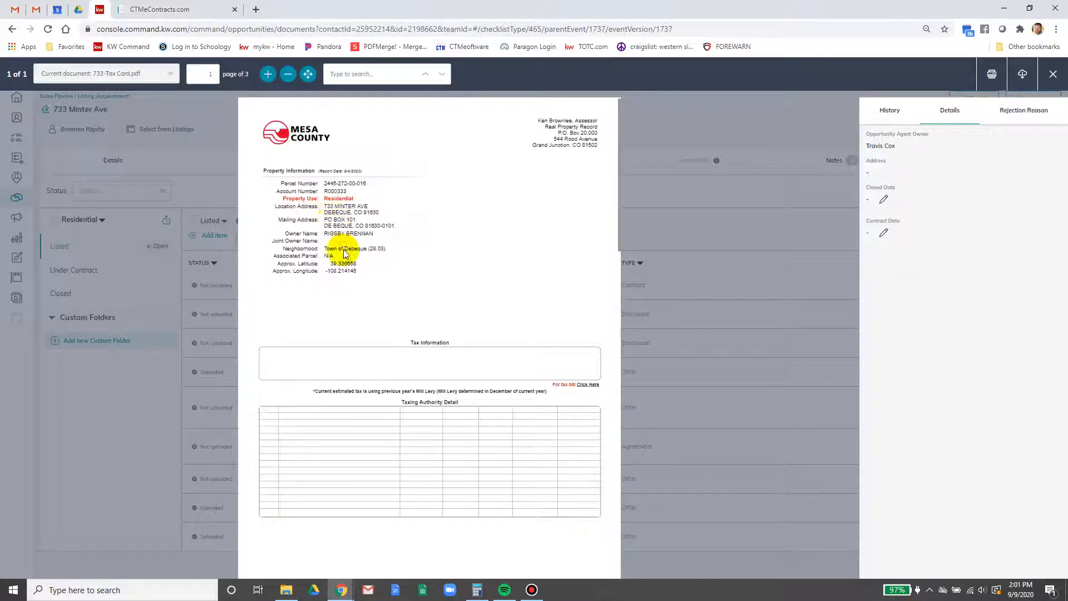
click(221, 6)
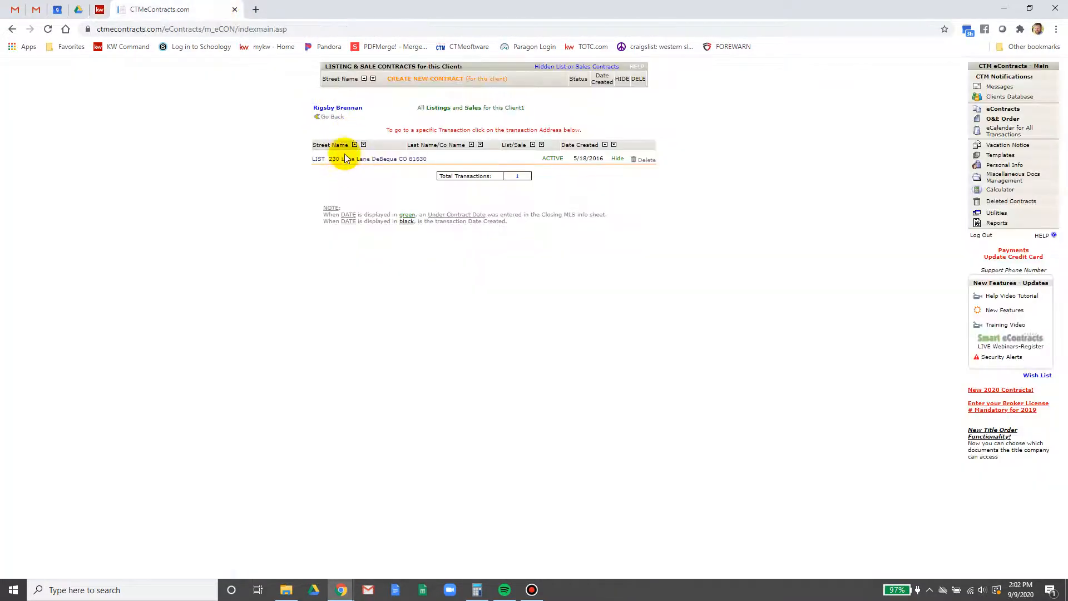
Create a new contract with Quick Start and the LC50-6-19 Exclusive Right-to-Sell Listing Contract as parent
click(427, 78)
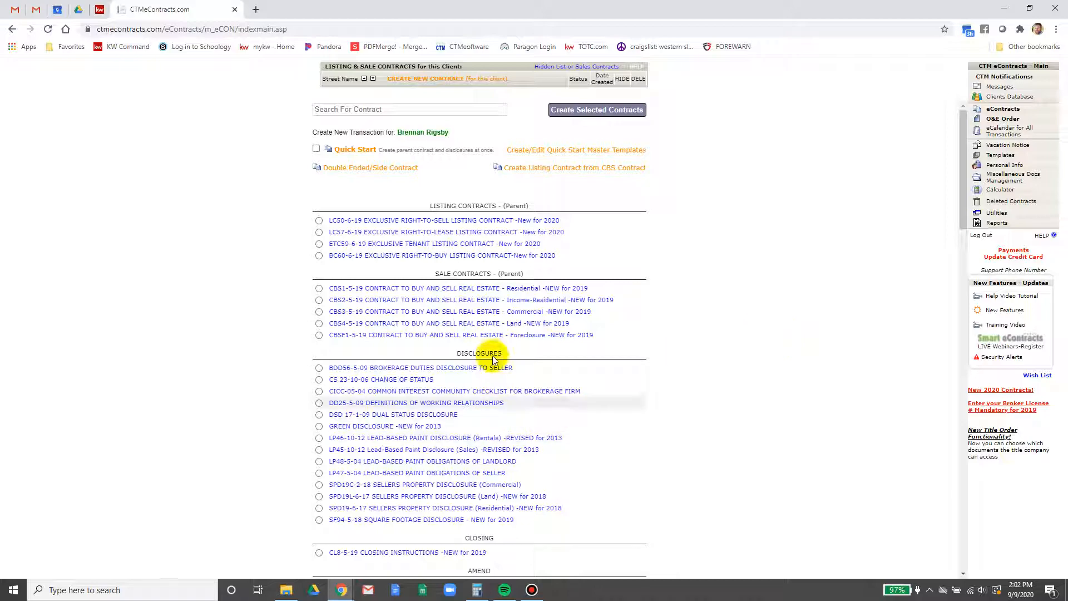
scroll(477, 420, down, 10)
scroll(477, 468, down, 10)
scroll(478, 468, up, 20)
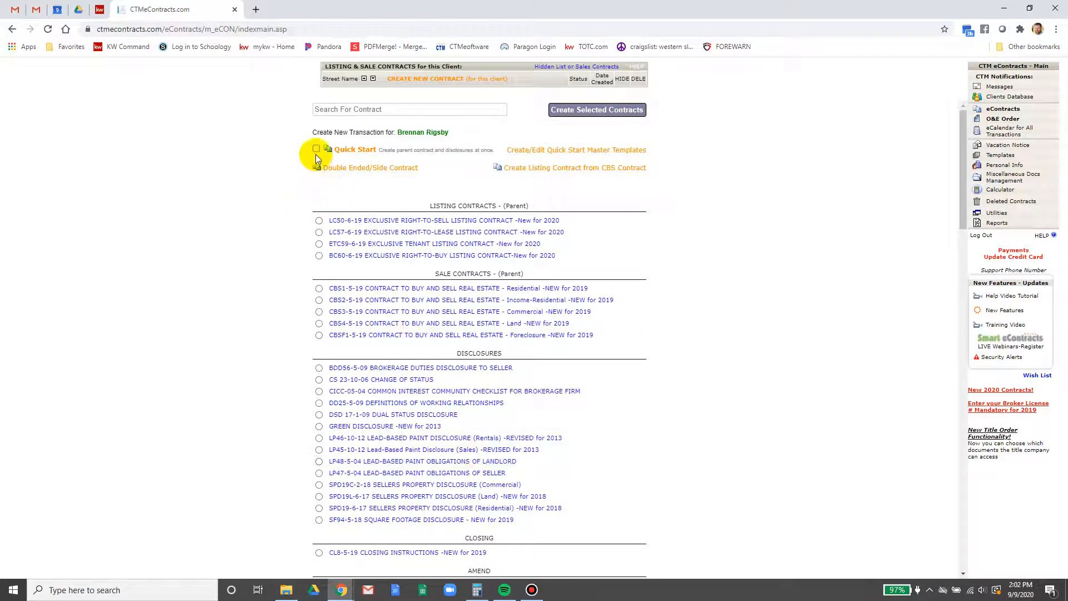
click(316, 149)
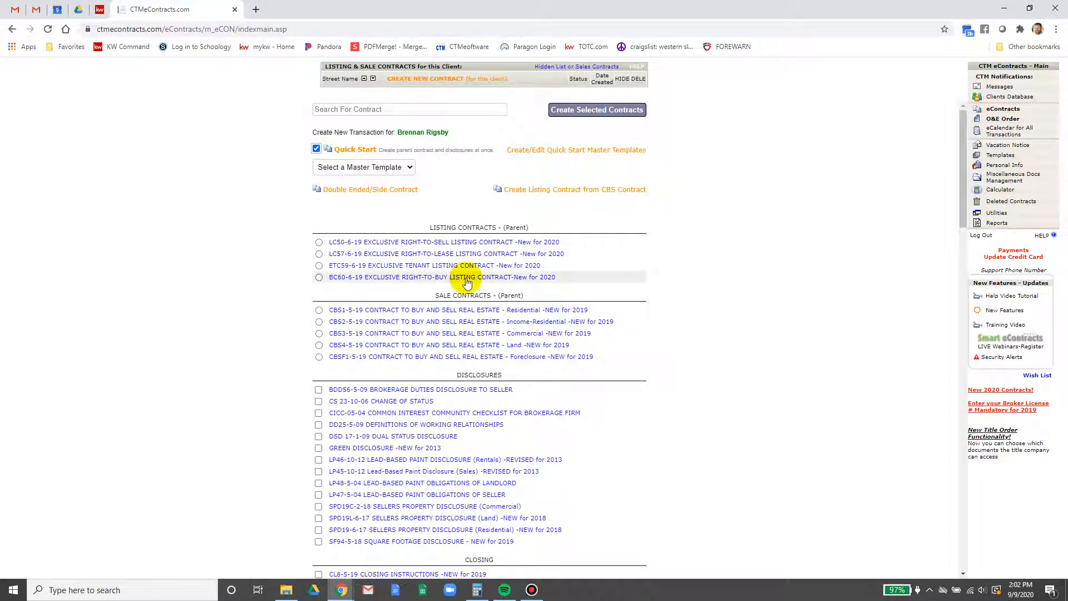
click(319, 243)
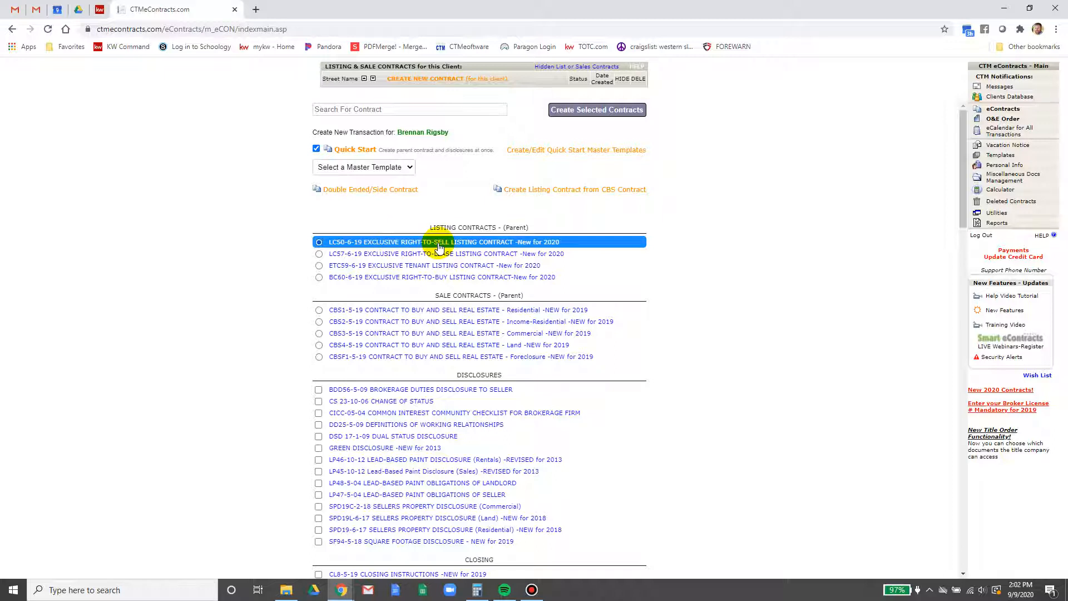
scroll(372, 421, down, 1)
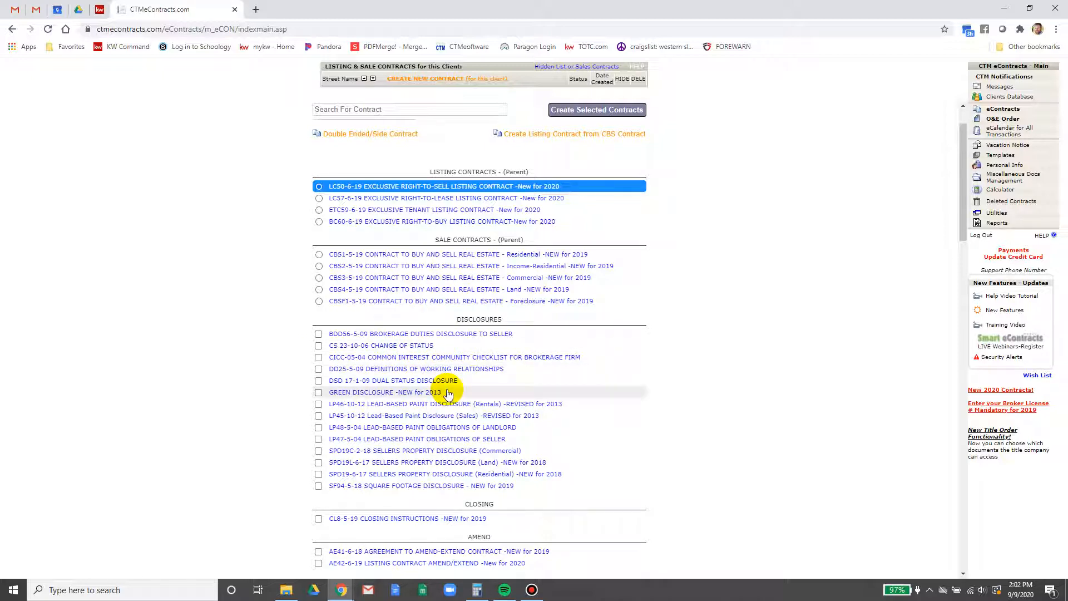
click(100, 9)
scroll(341, 345, down, 15)
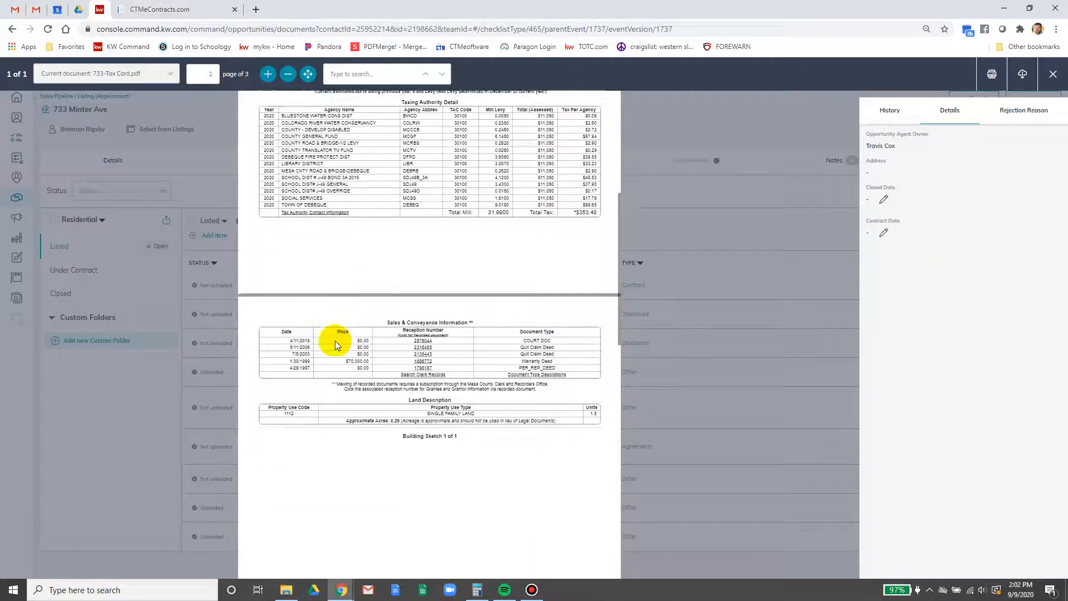
scroll(334, 342, down, 1)
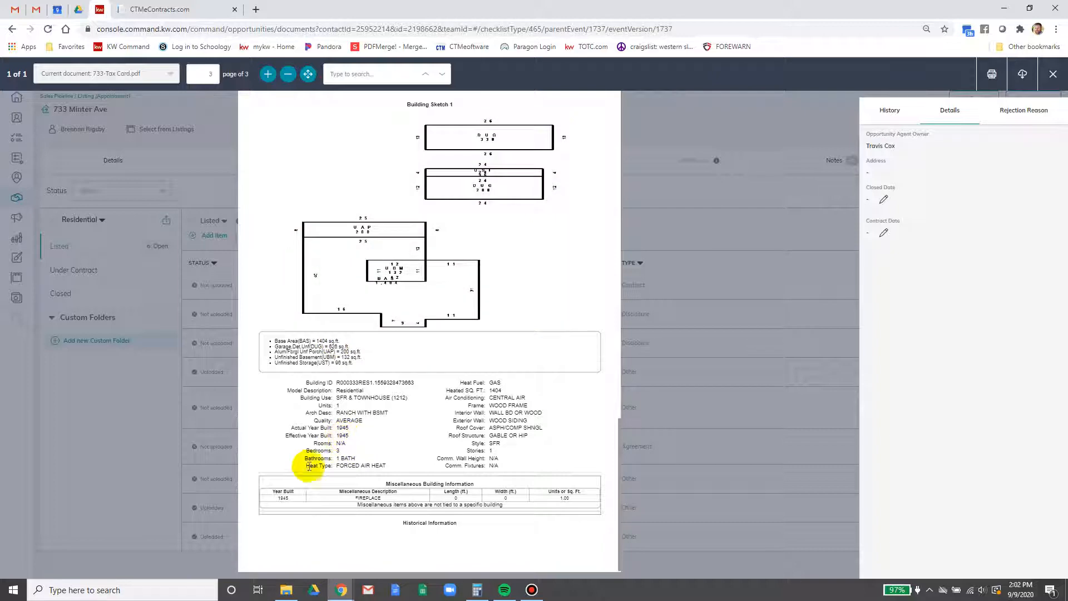
click(166, 8)
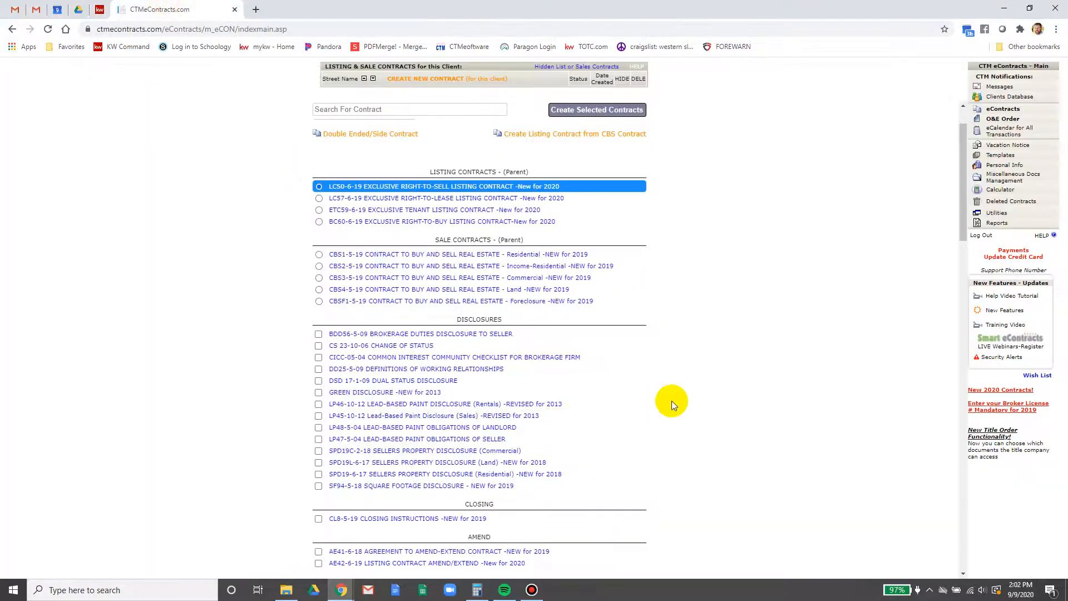
Select the LP45, LP47, SPD19, SF94 and CL8 forms for the contract set
click(319, 417)
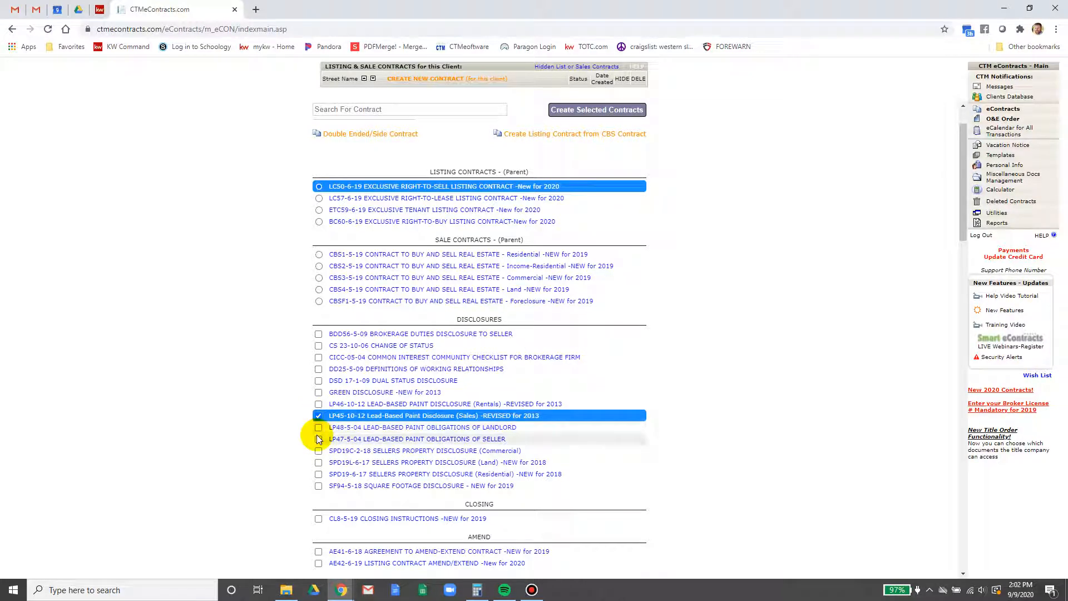
click(319, 439)
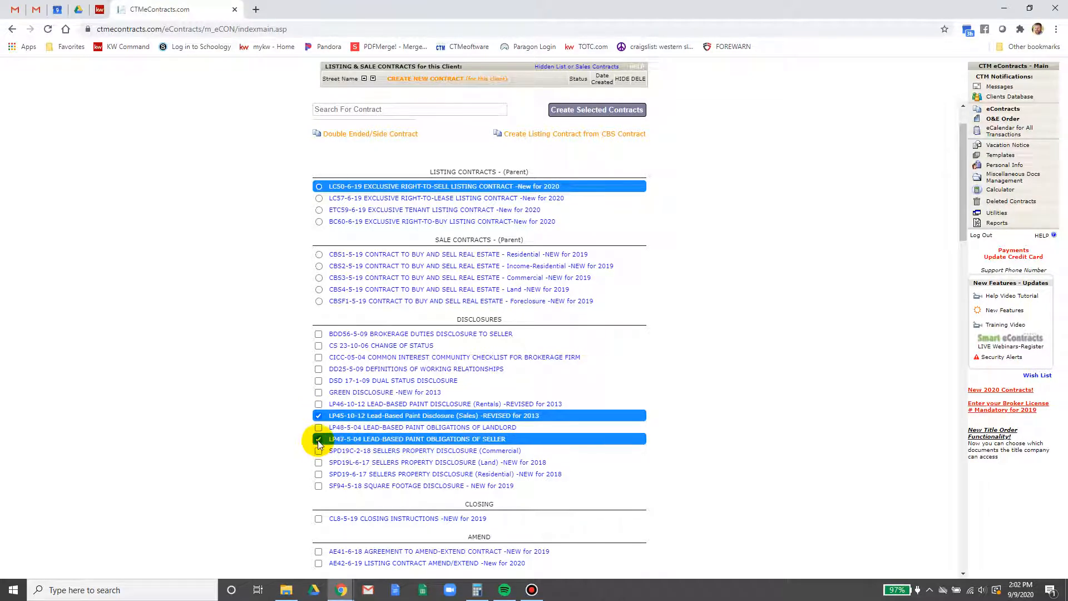
click(319, 474)
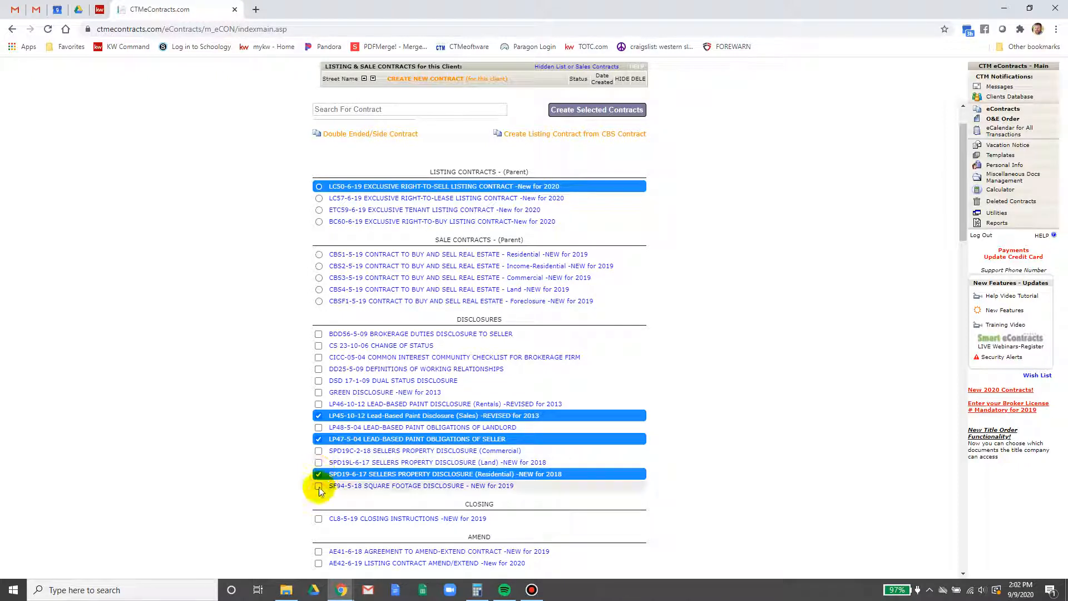
click(319, 487)
scroll(209, 415, down, 4)
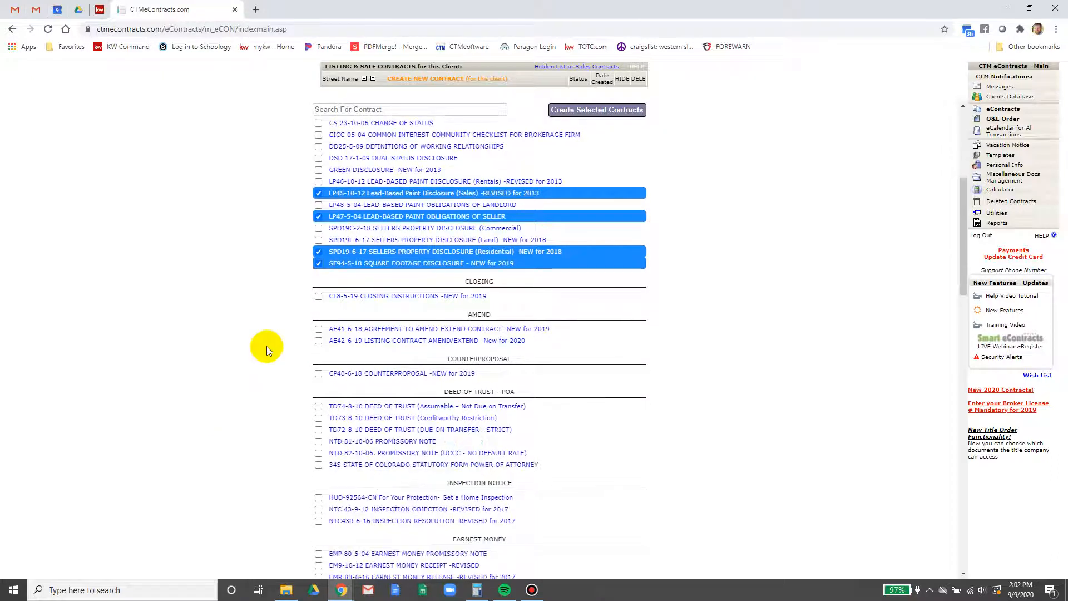
click(317, 298)
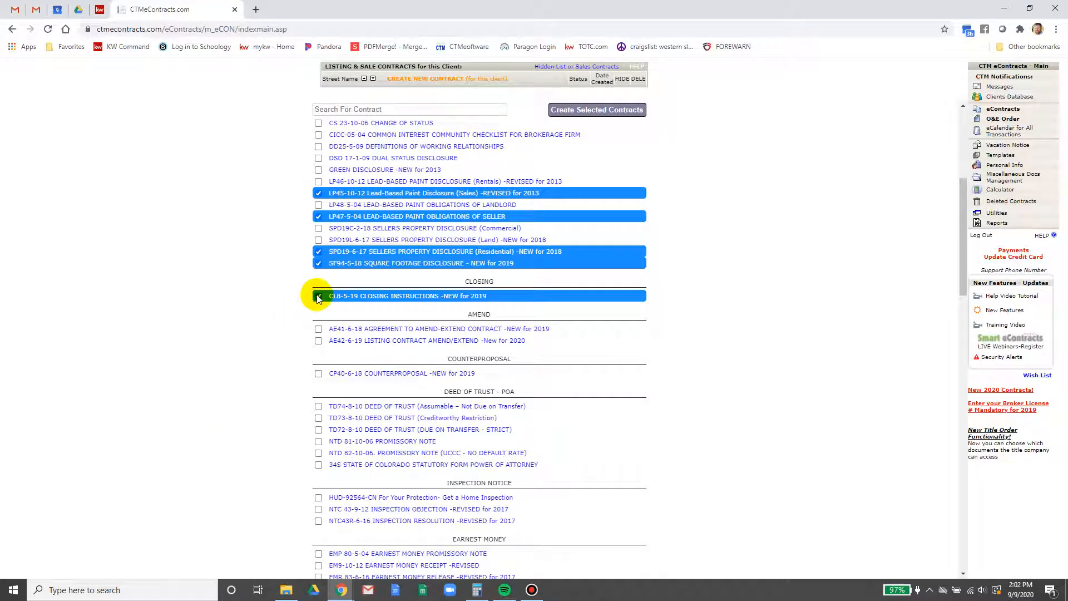
Add Seller Advisory (Residential) and Seller COVID19 Advisory, leaving the buyer advisories unselected
scroll(367, 348, down, 3)
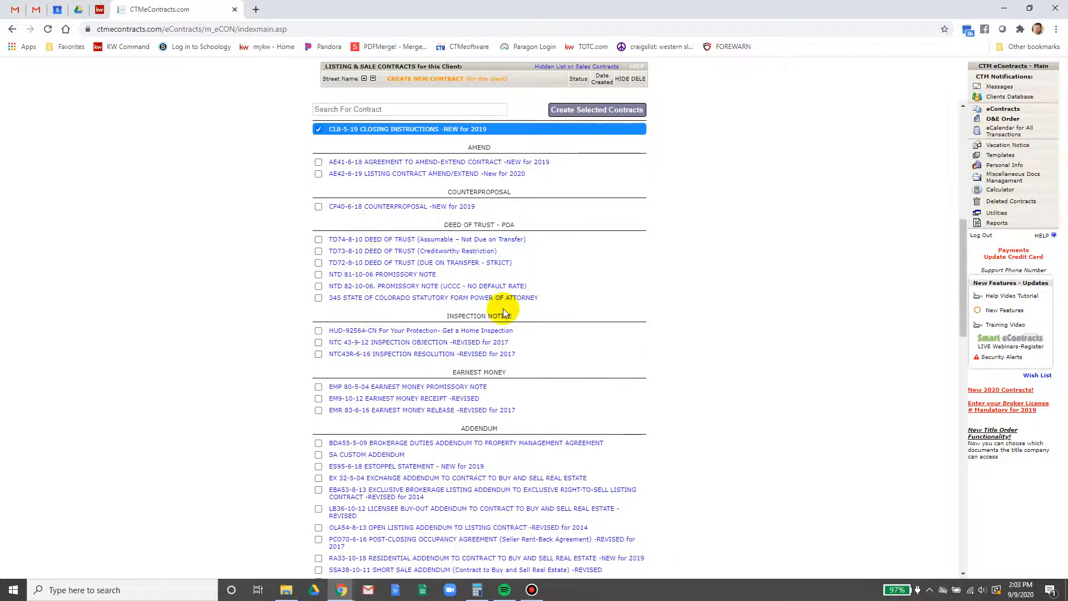
scroll(443, 384, down, 2)
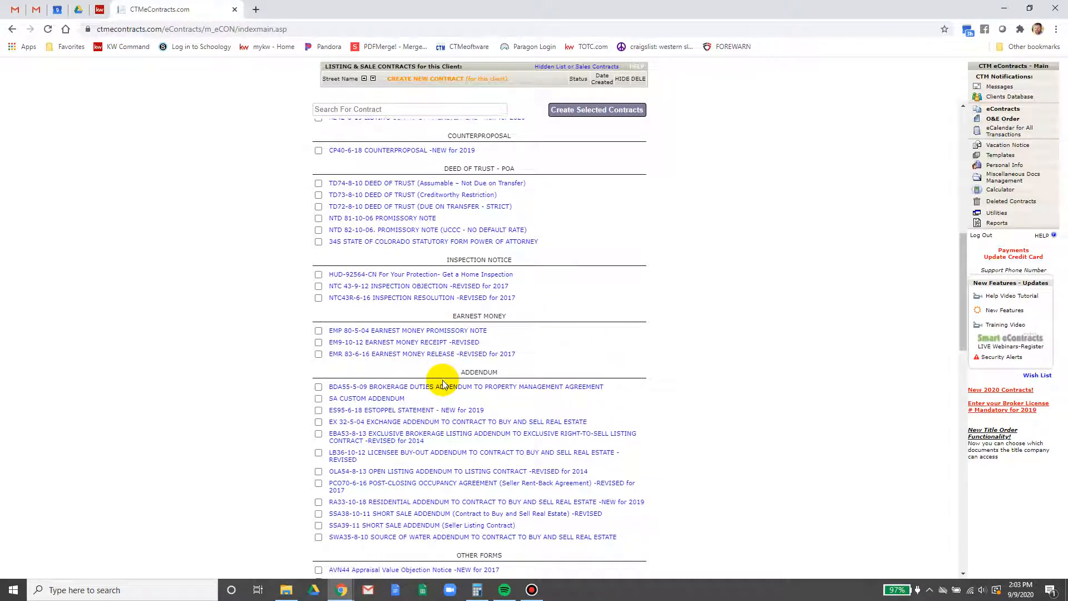
scroll(443, 384, down, 1)
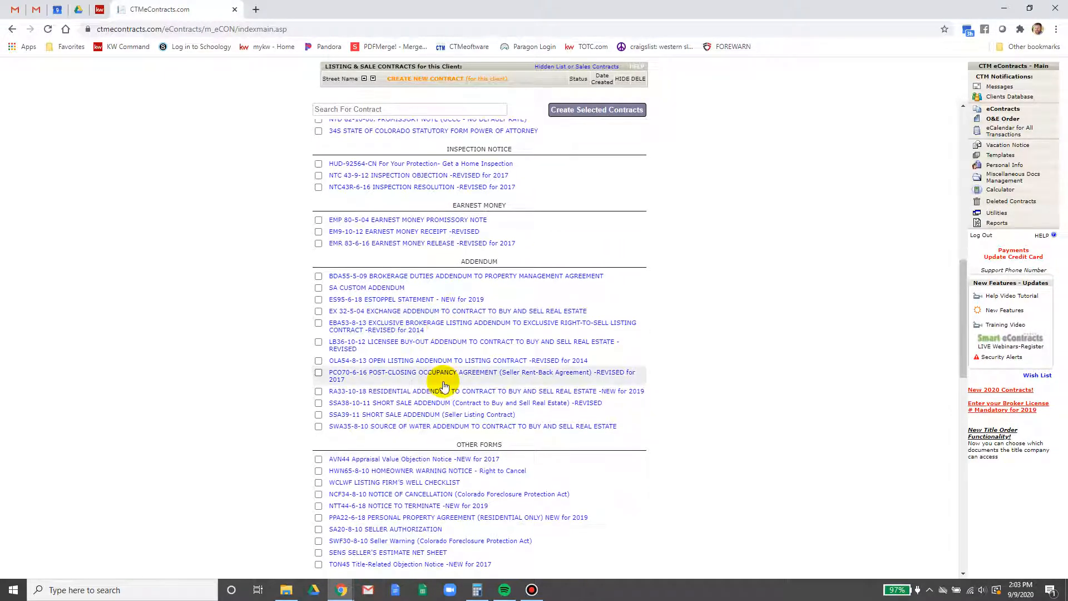
scroll(444, 384, down, 1)
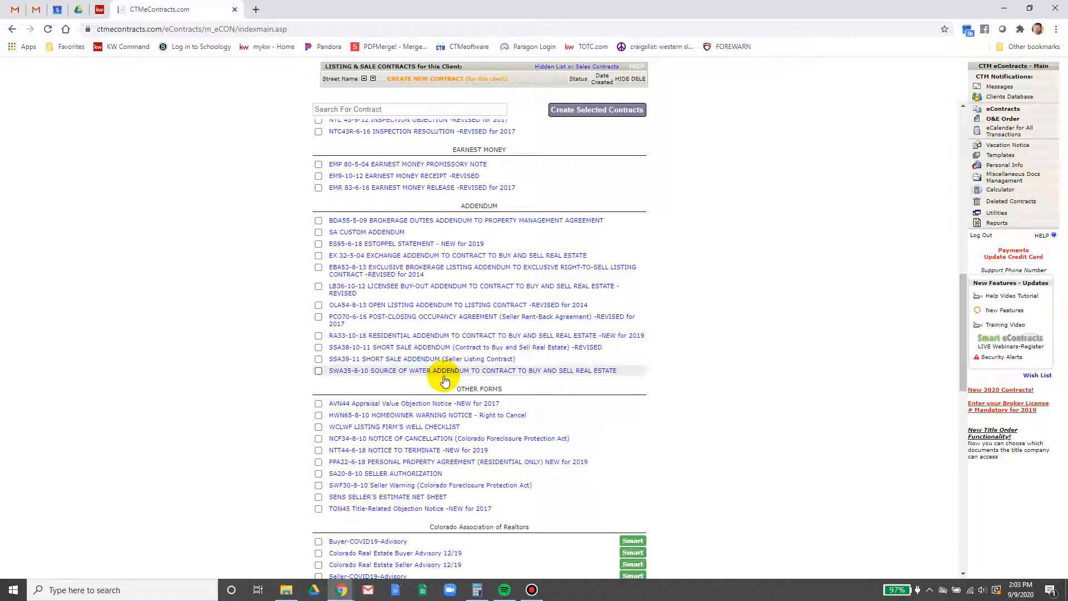
scroll(378, 483, down, 3)
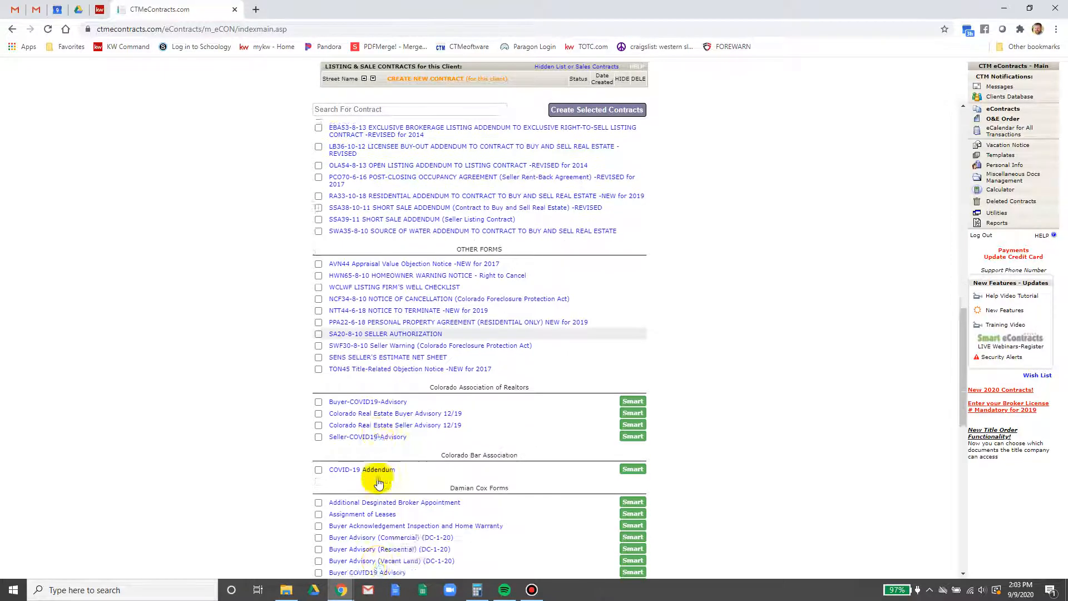
scroll(378, 483, down, 2)
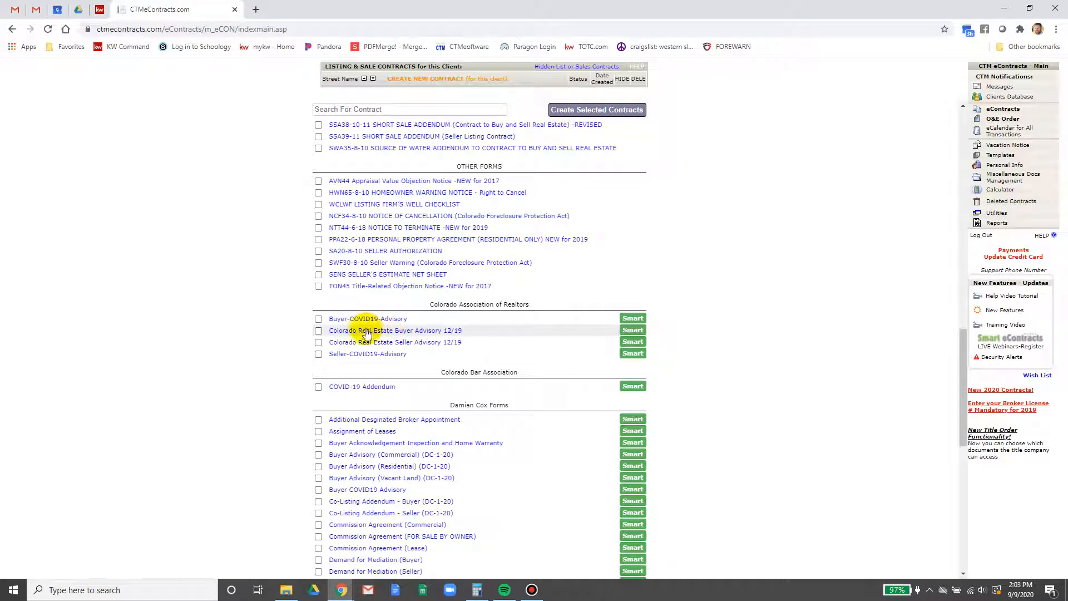
scroll(365, 332, down, 2)
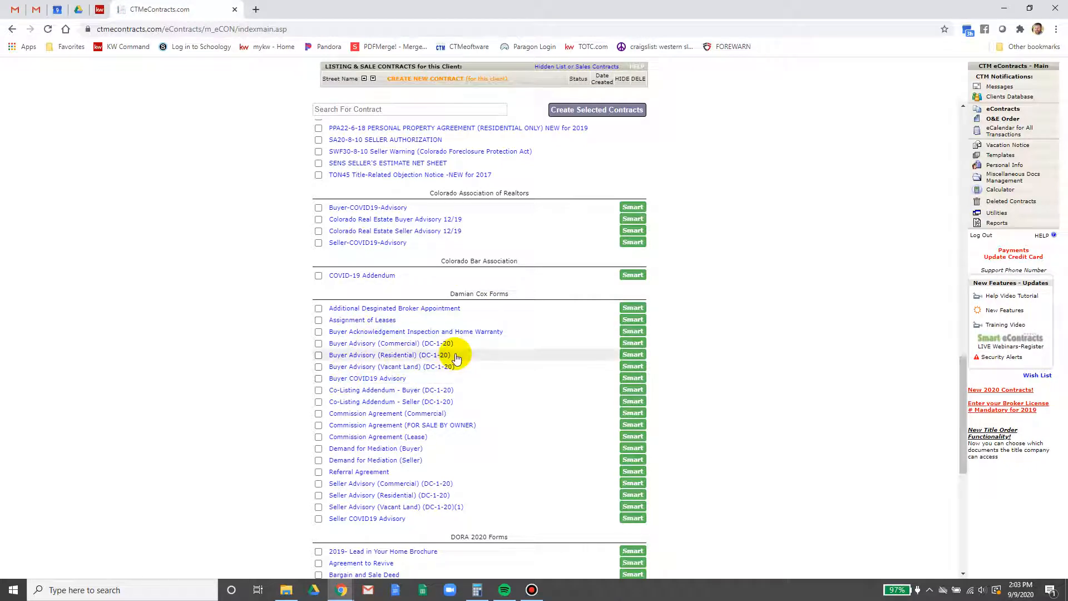
click(317, 355)
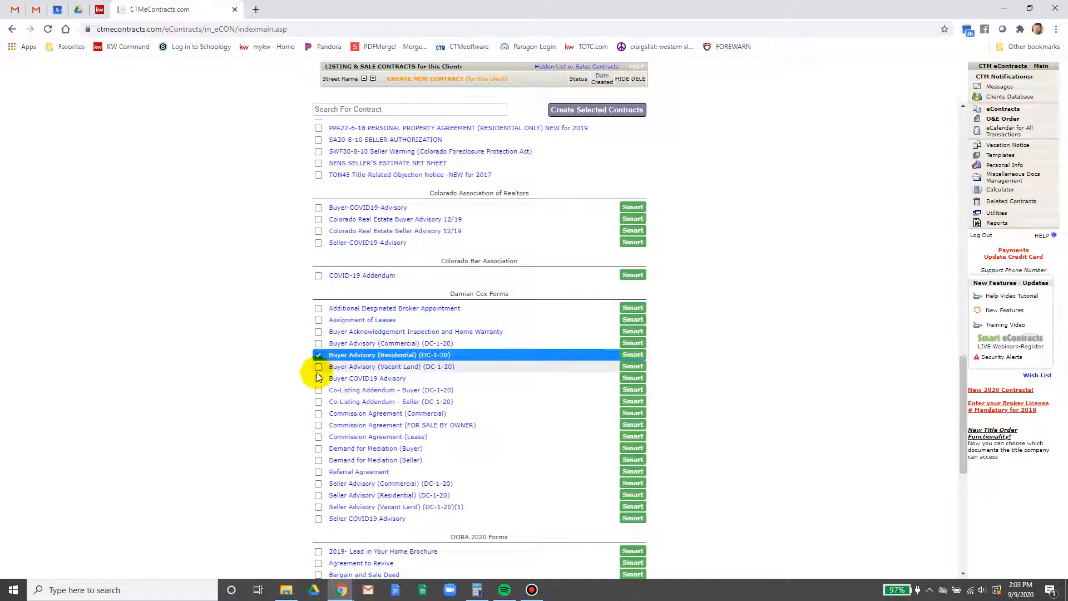
click(319, 379)
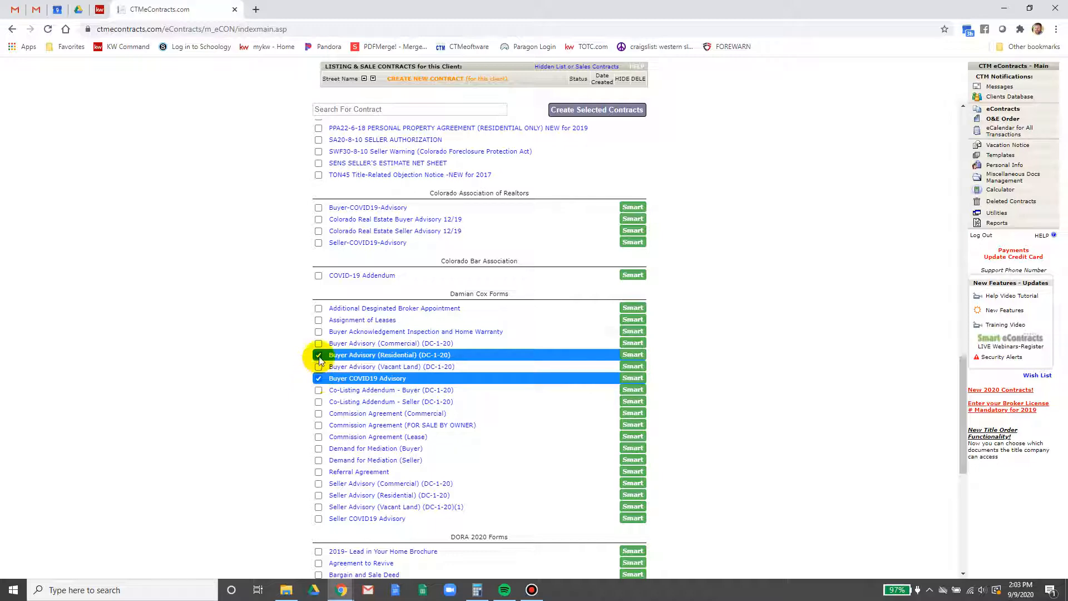
click(319, 355)
click(318, 378)
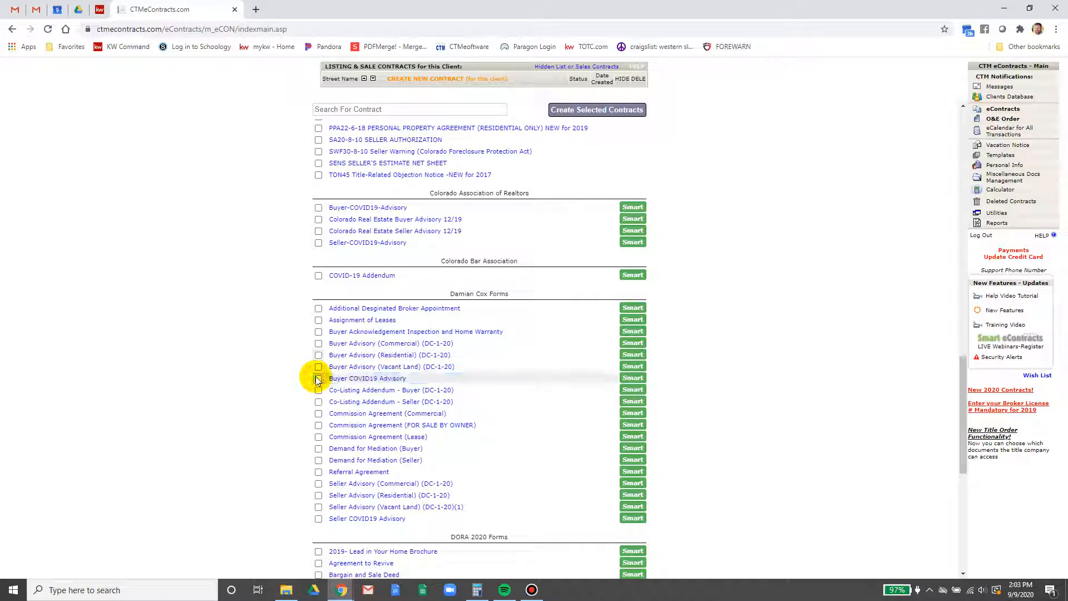
scroll(317, 389, down, 2)
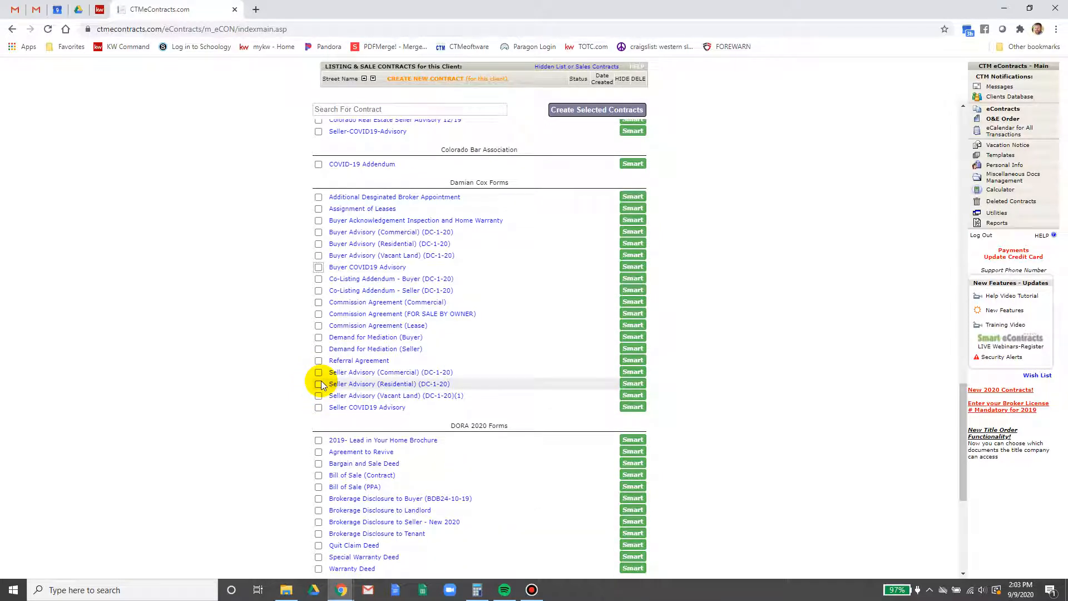
click(319, 384)
click(319, 408)
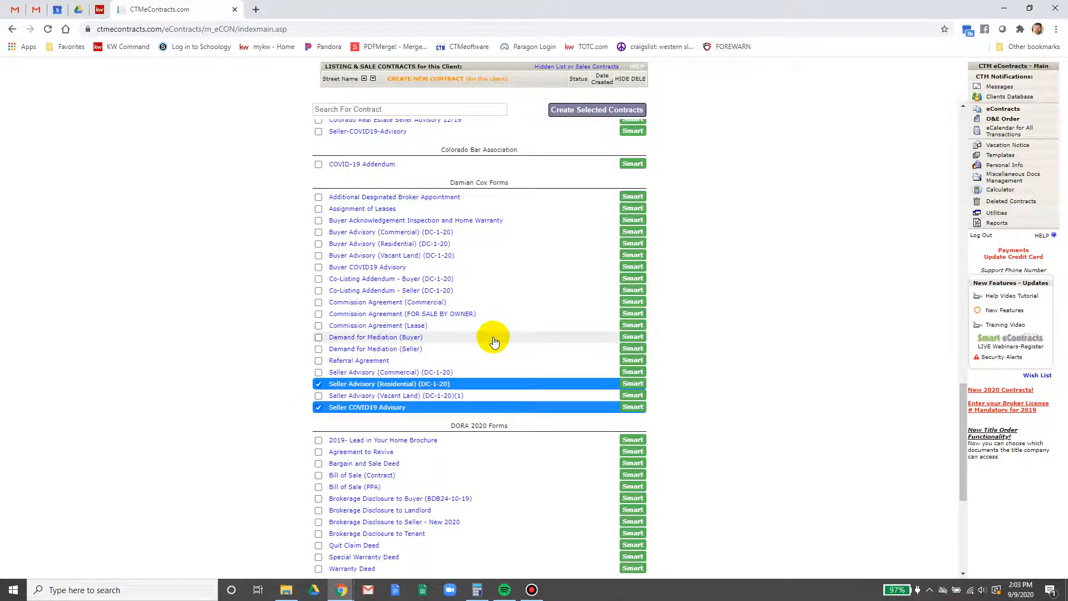
Generate the selected contracts and disclosures
scroll(495, 342, down, 2)
scroll(494, 342, down, 3)
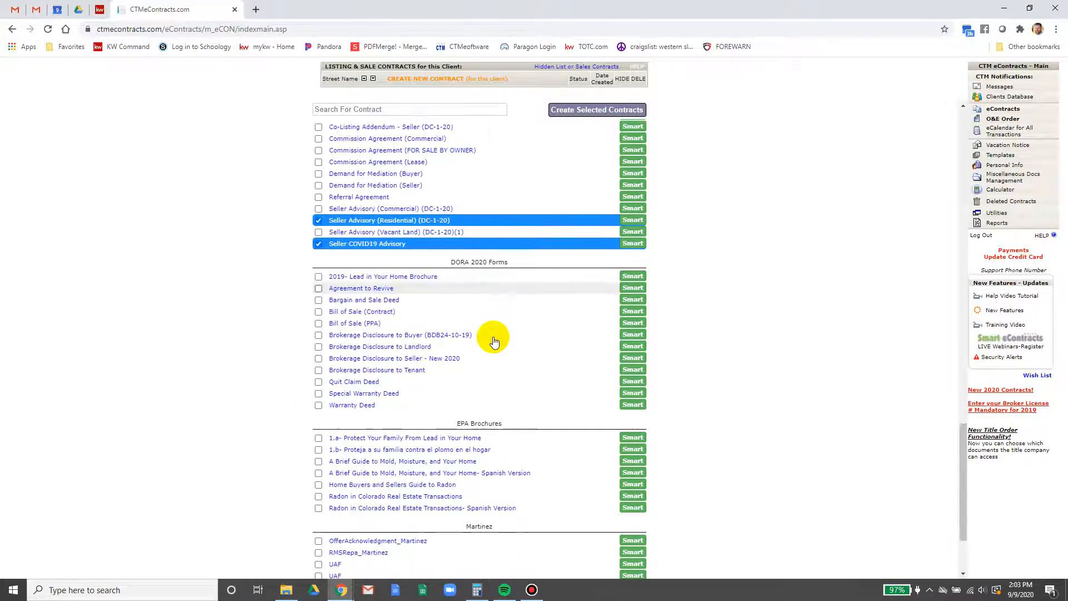
scroll(536, 448, up, 15)
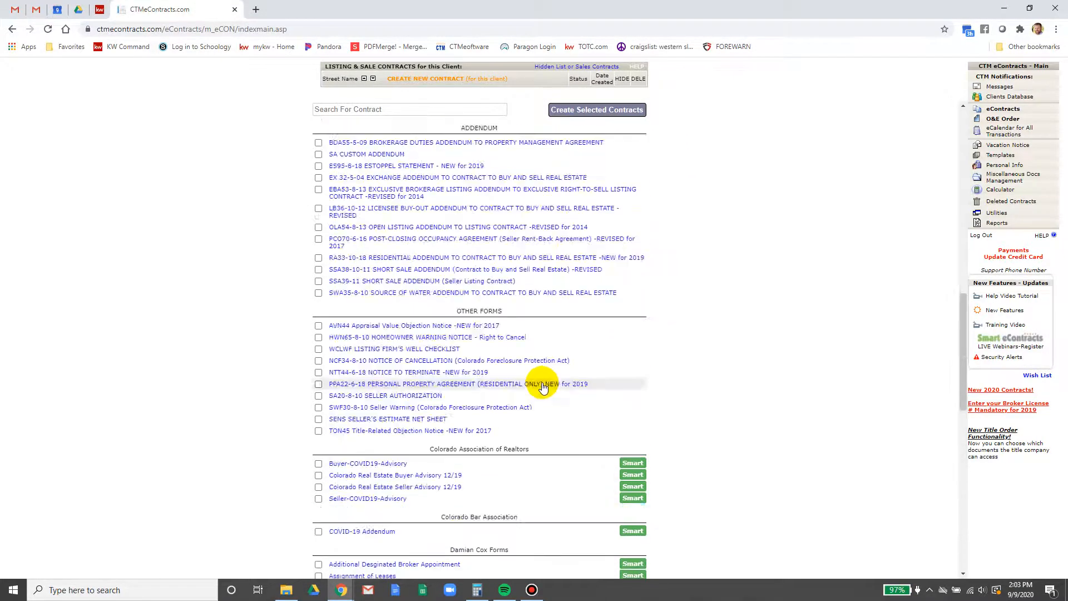
click(598, 110)
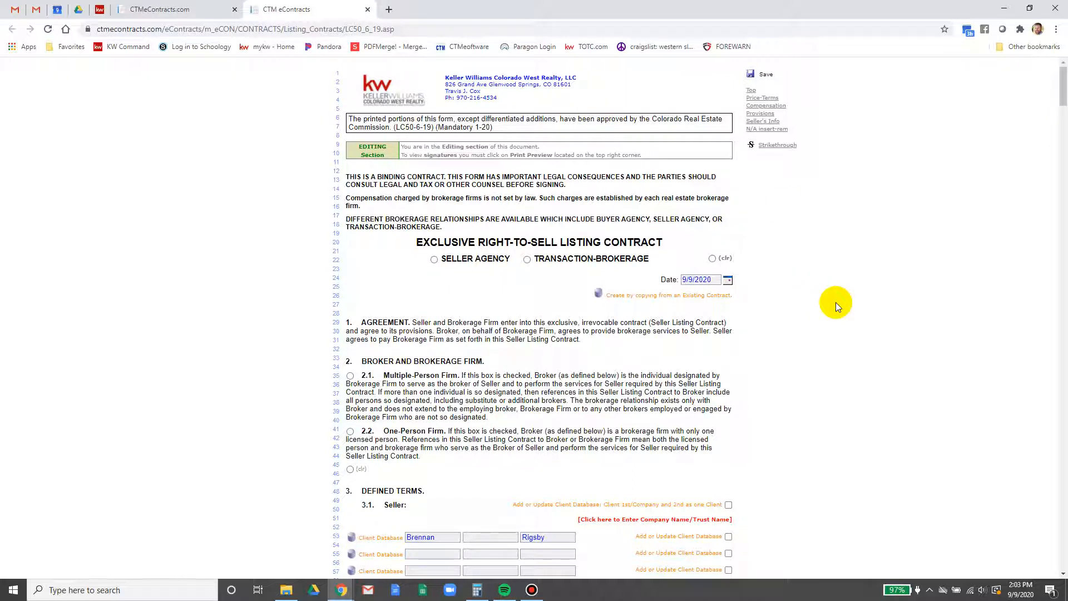
Mark Seller Agency and 2.1 Multiple-Person Firm on the LC50 listing contract
click(434, 259)
click(350, 376)
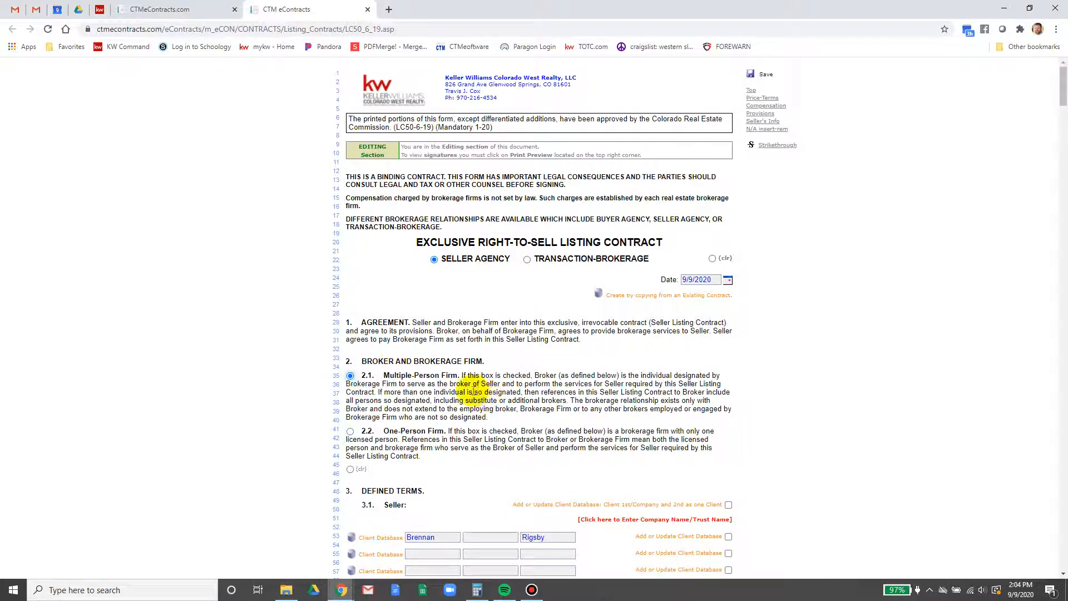
scroll(382, 378, down, 3)
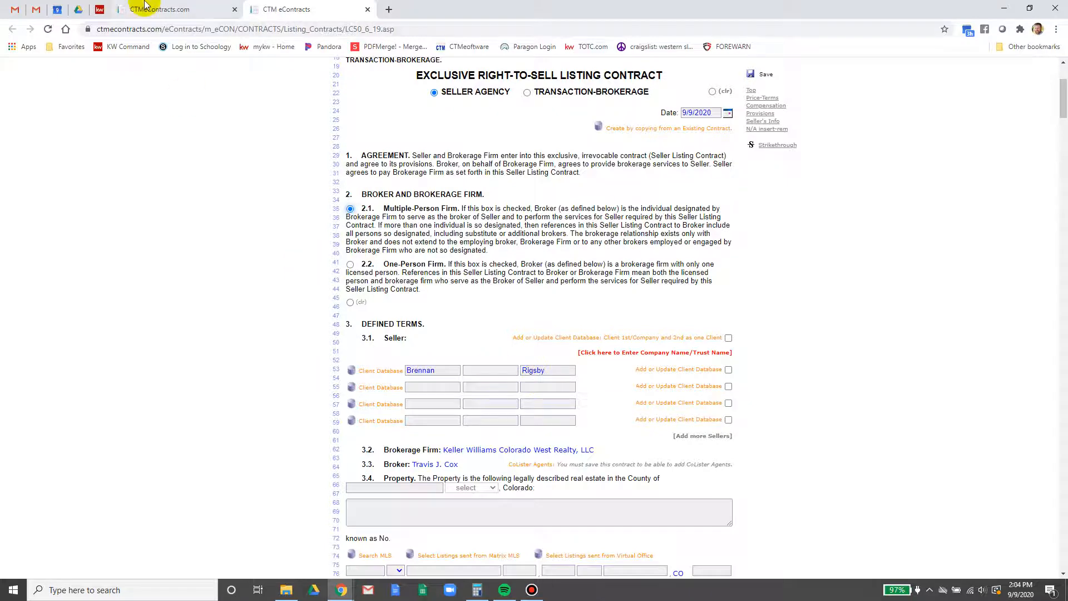
click(99, 9)
scroll(410, 302, up, 8)
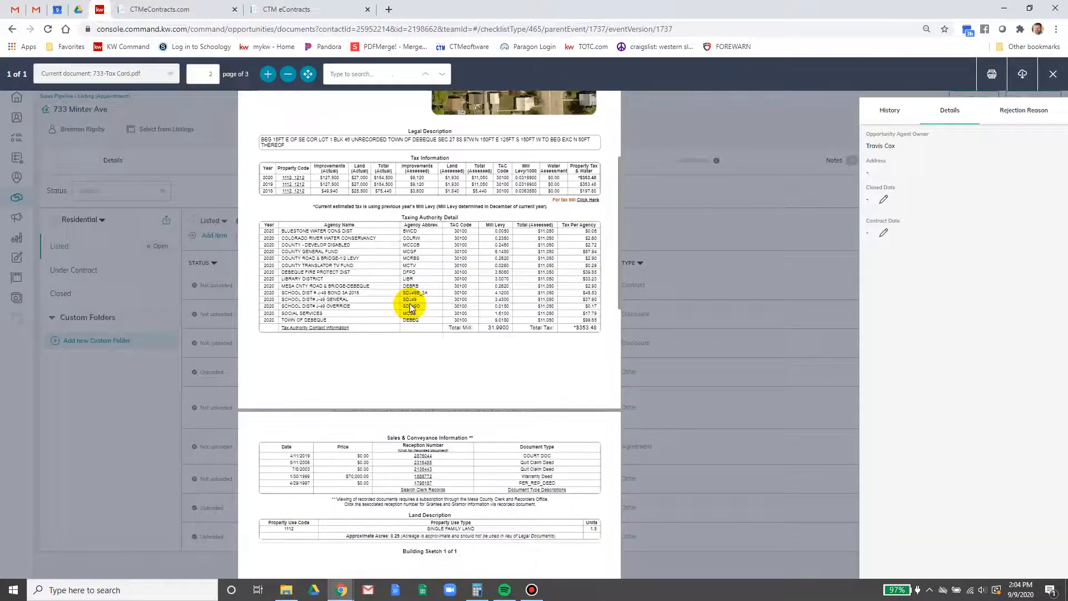
scroll(410, 303, up, 4)
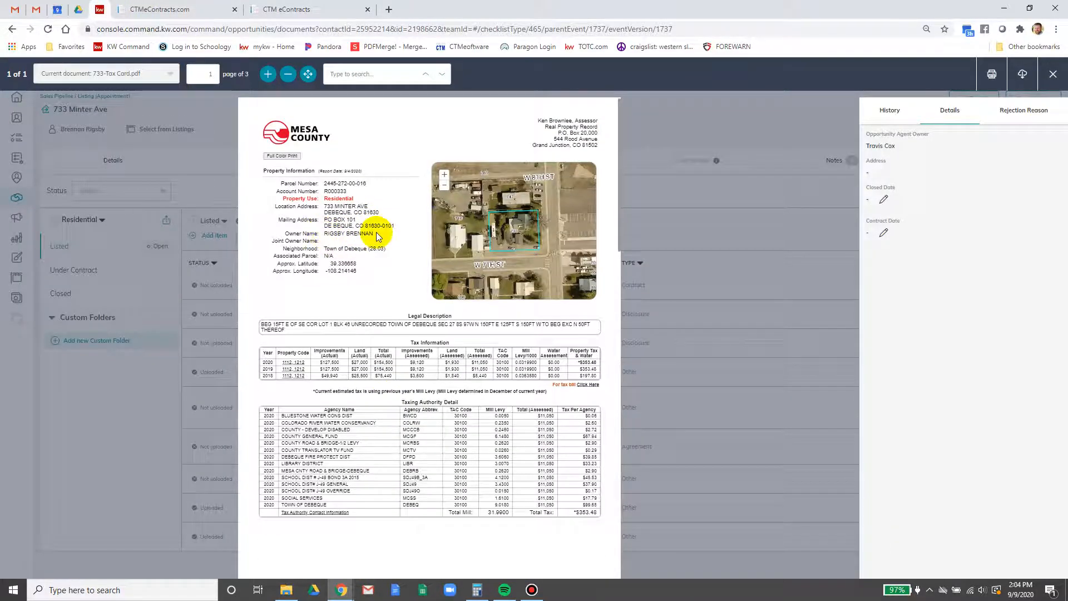
click(276, 8)
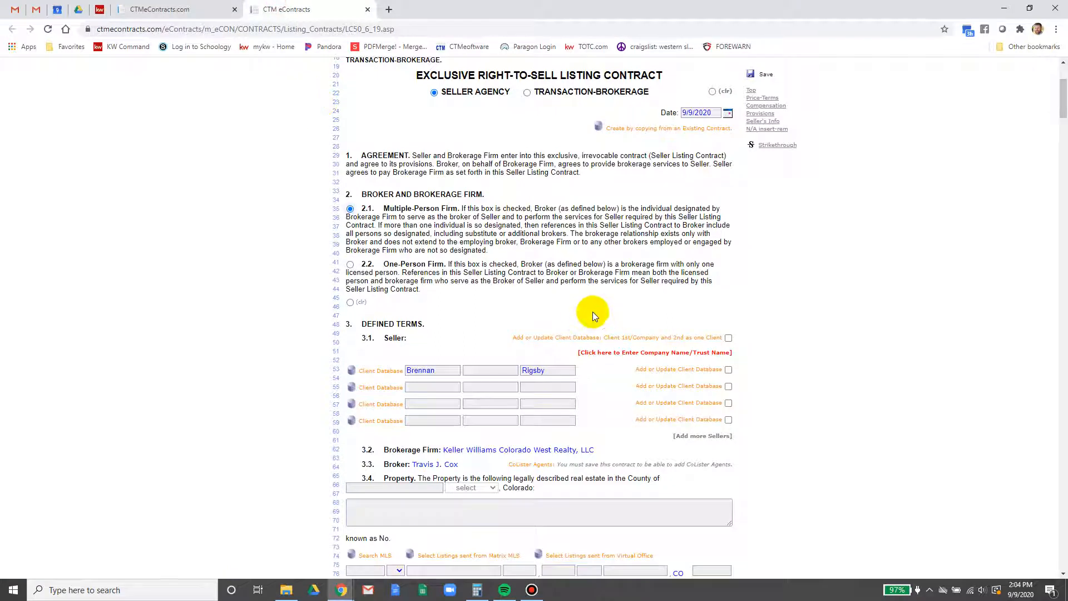
scroll(592, 312, down, 1)
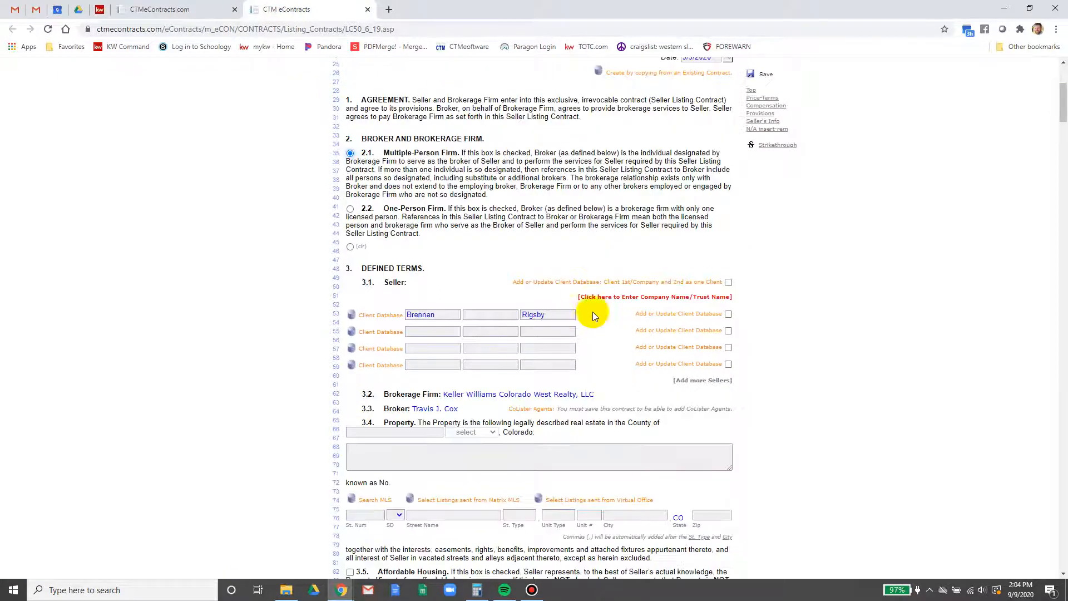
Set the property's county to Mesa in section 3.4
click(487, 432)
scroll(482, 392, down, 3)
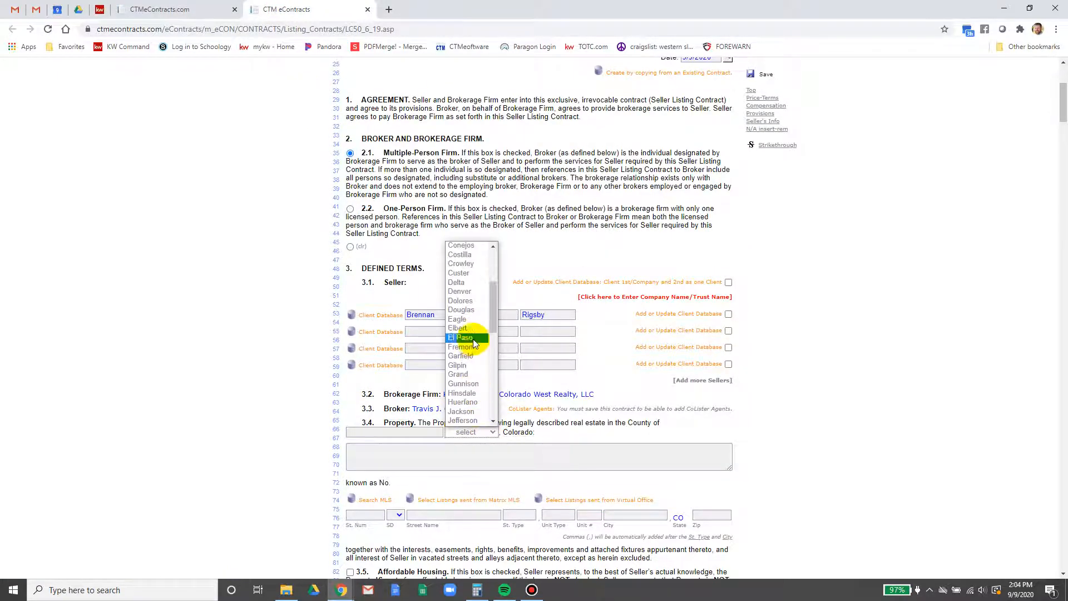
scroll(473, 339, down, 4)
click(468, 394)
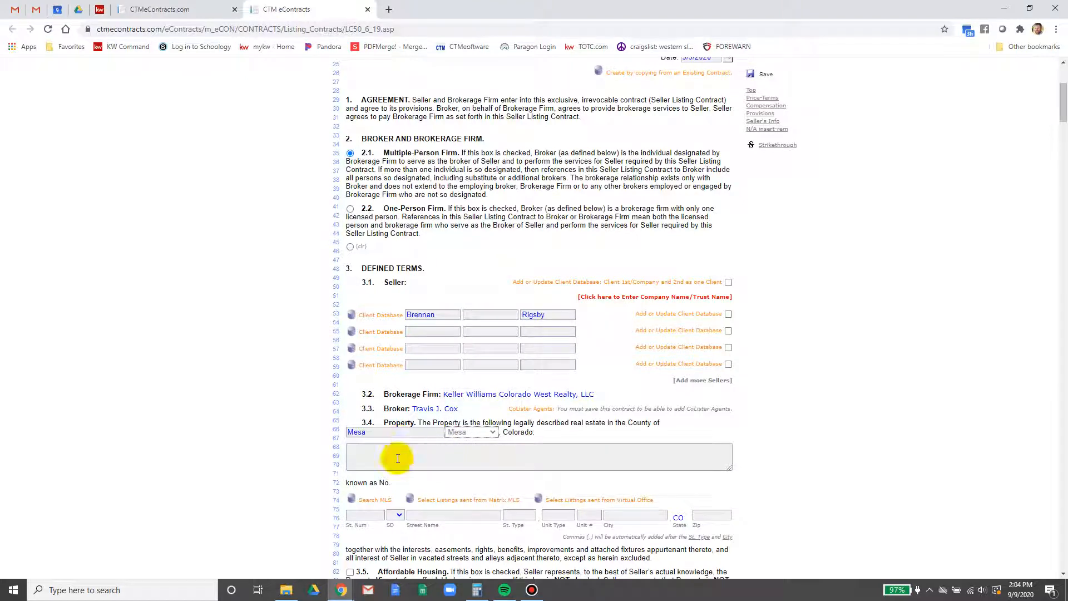
click(398, 464)
scroll(404, 463, down, 1)
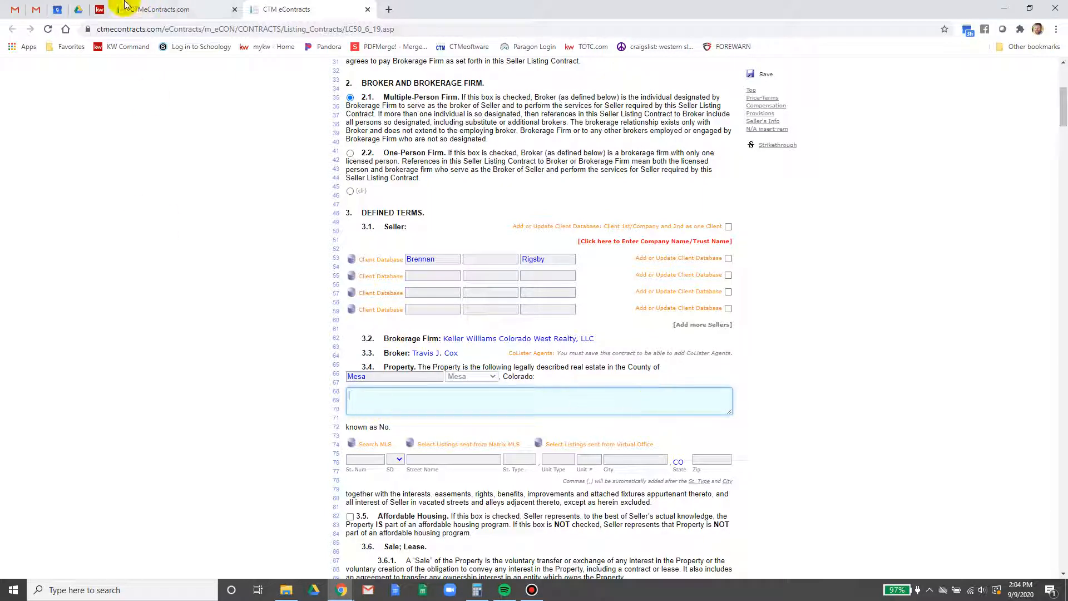
Copy the legal description from the tax card and paste it into the Property field
click(100, 9)
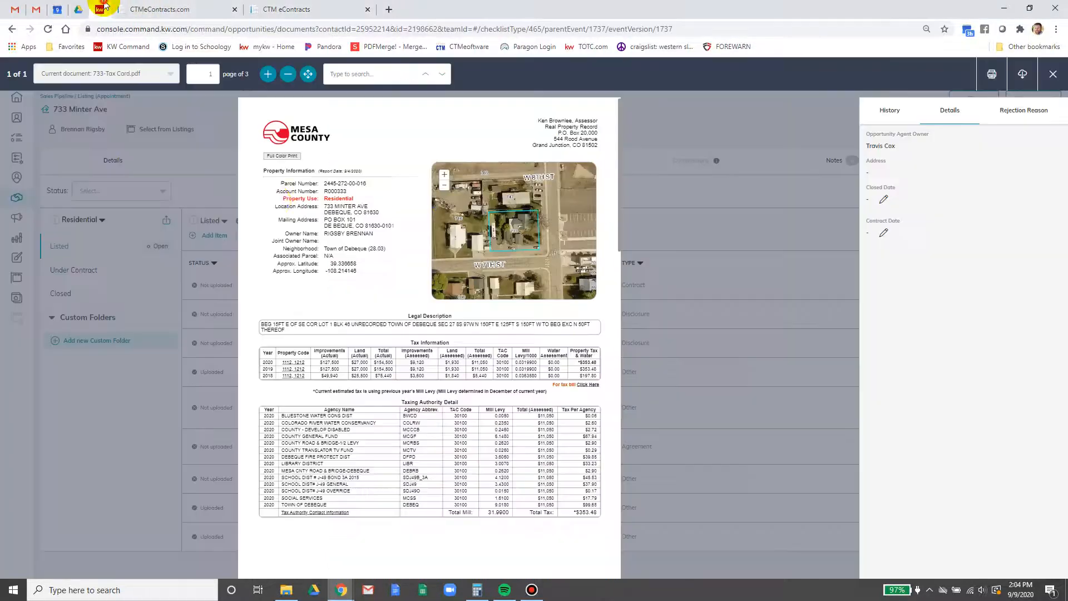
click(283, 329)
triple_click(283, 330)
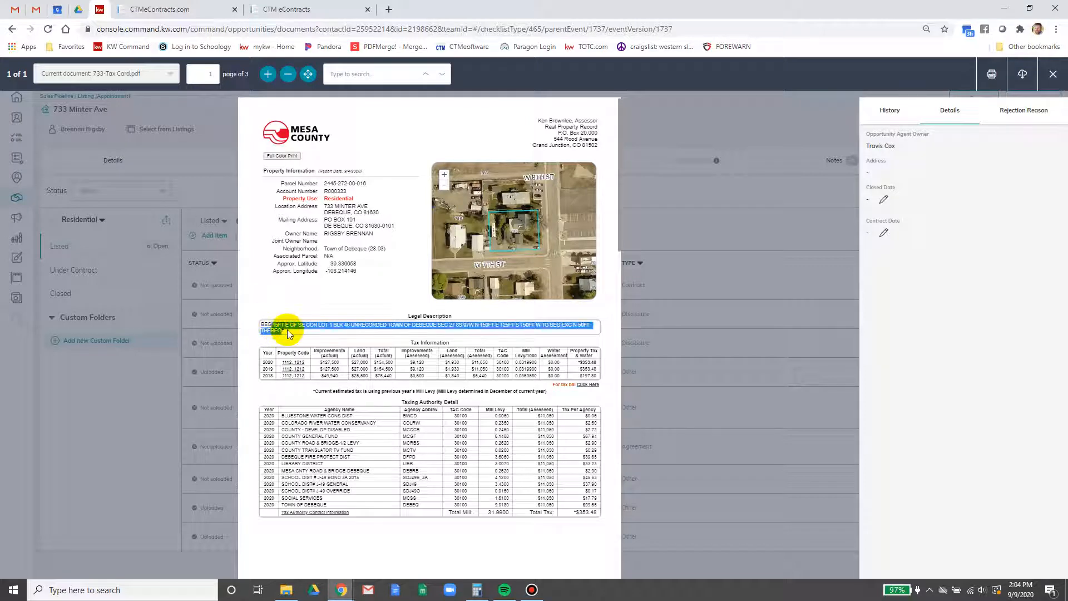
click(283, 331)
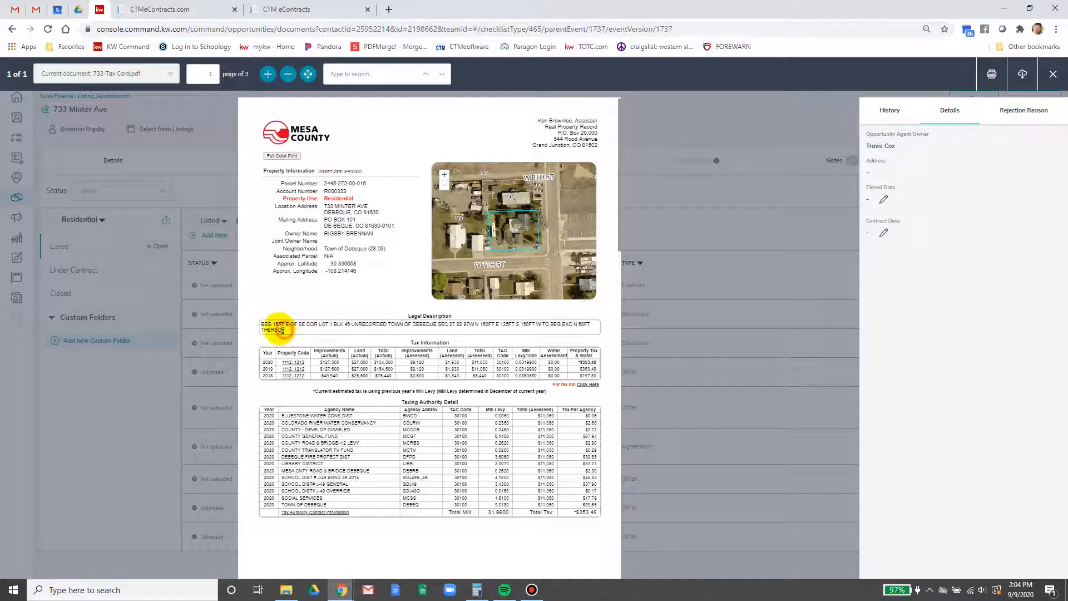
triple_click(270, 328)
right_click(271, 326)
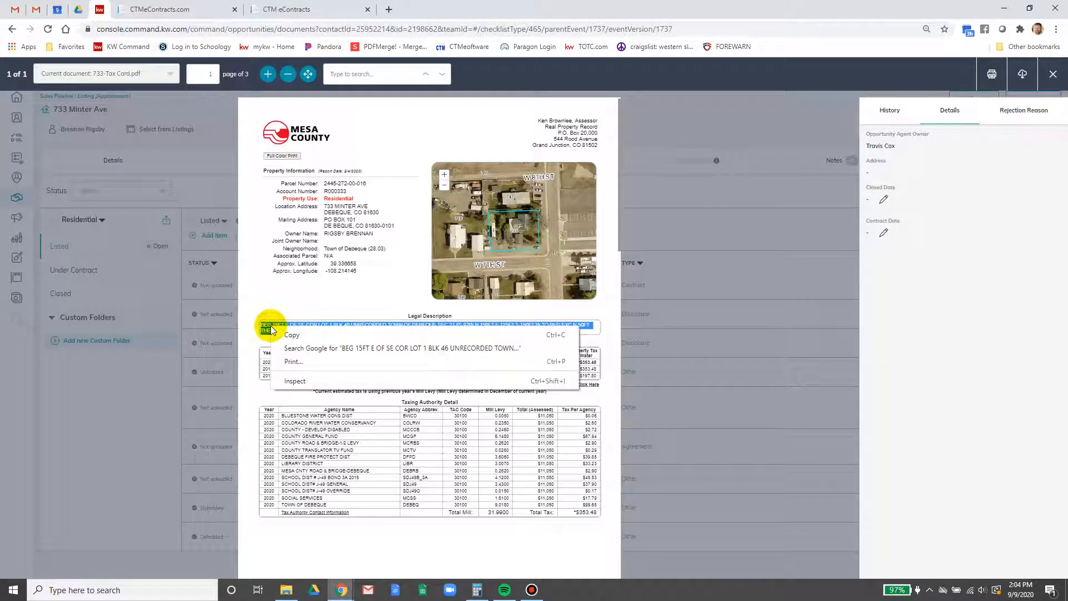
click(285, 334)
click(287, 9)
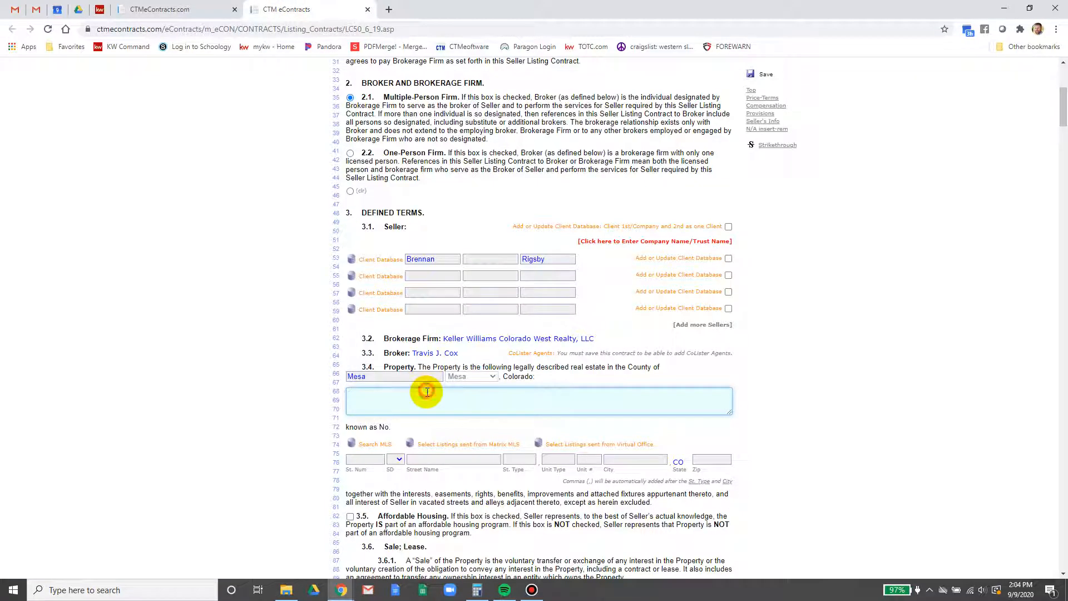
key(ctrl+v)
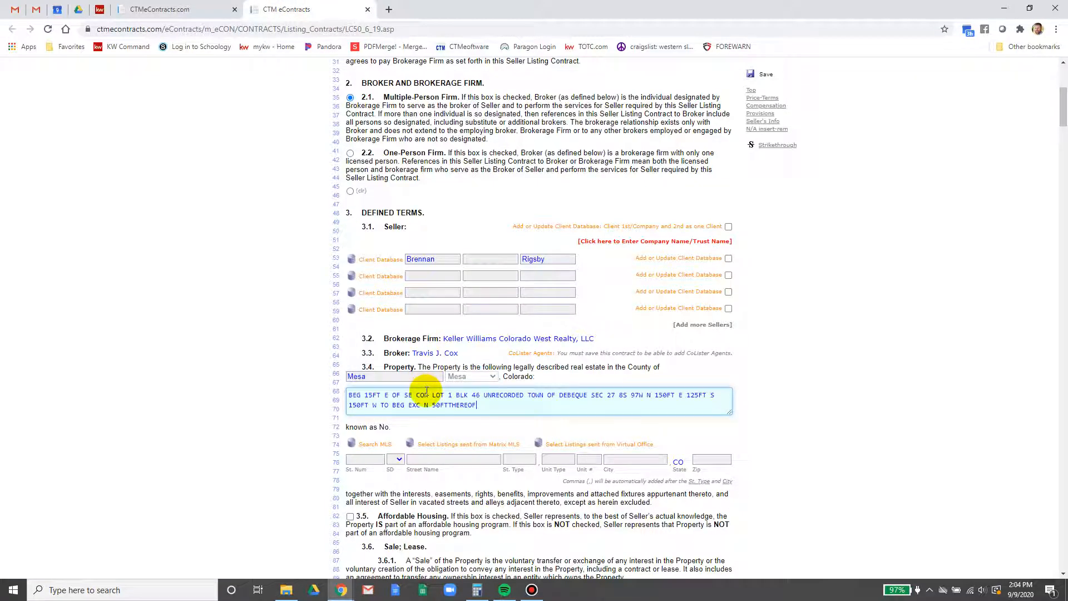
click(367, 460)
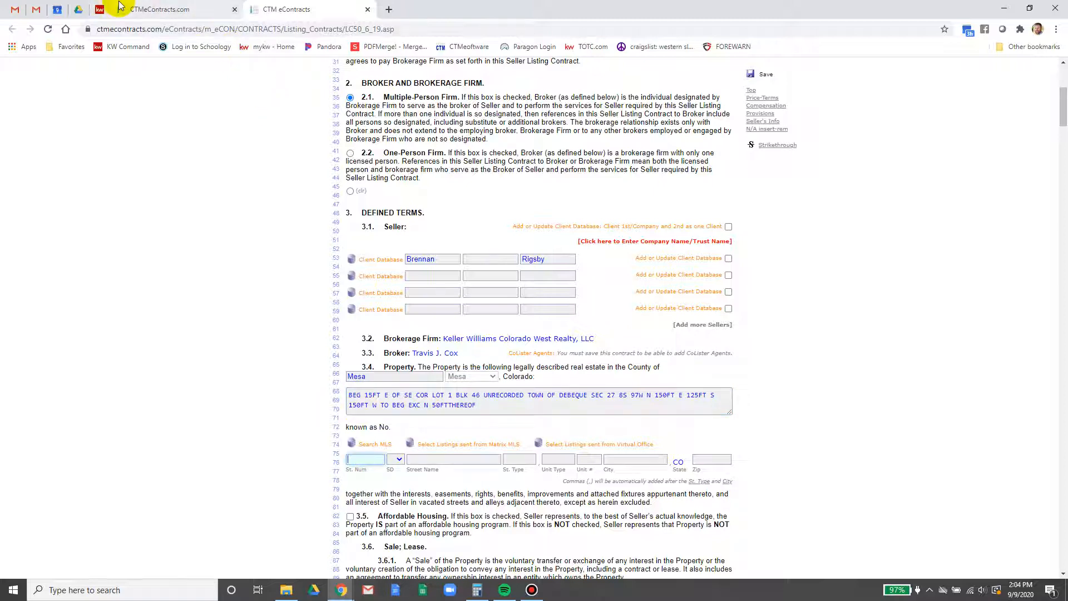
key(Tab)
key(Tab)
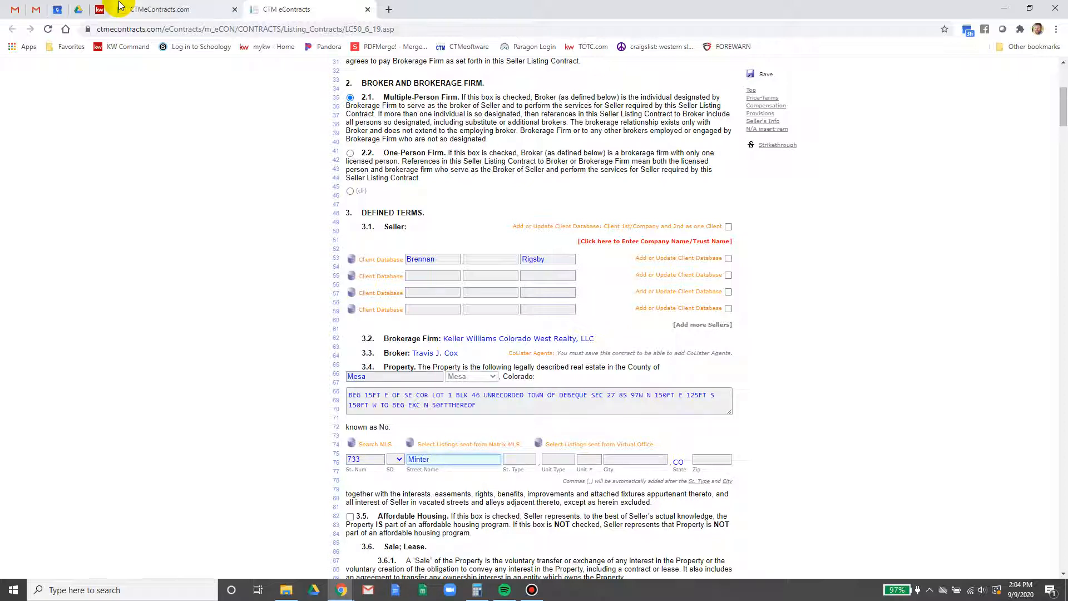
key(Tab)
key(Tab)
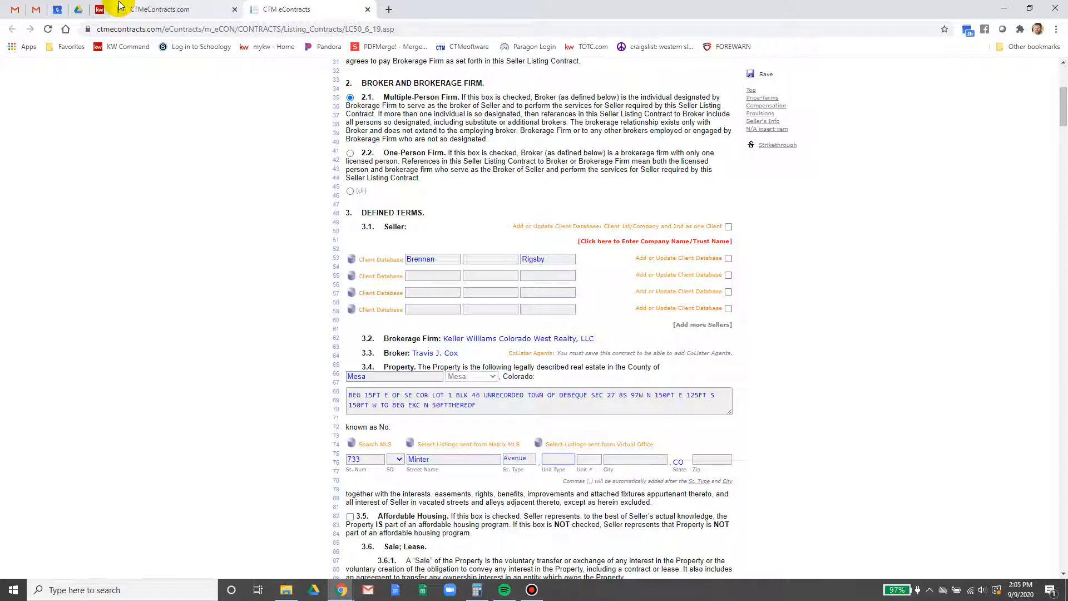
key(Tab)
key(Tab)
text(D)
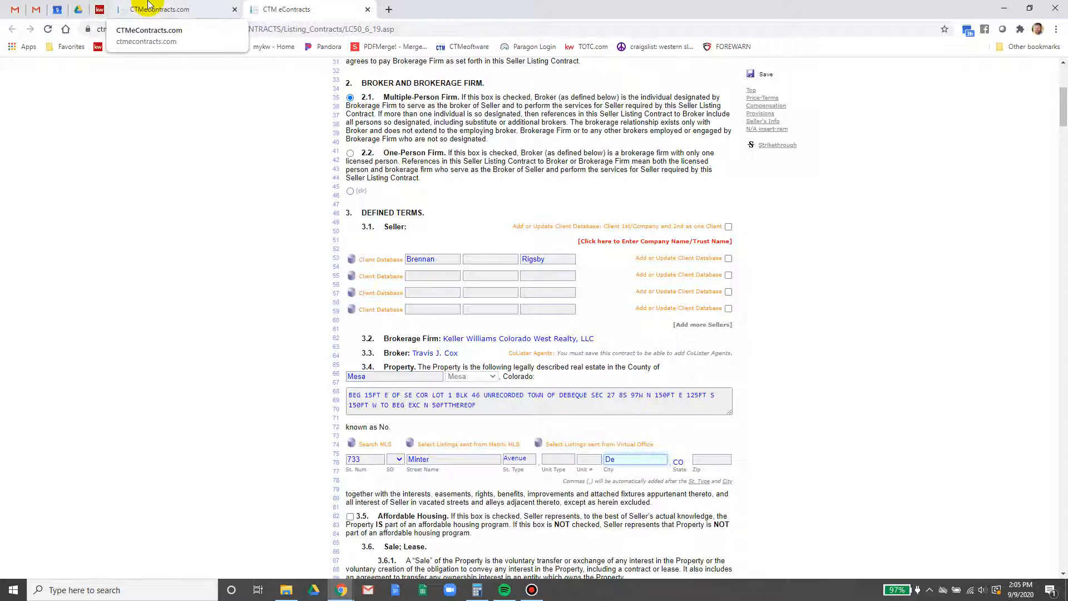
Enter Debeque as the city and check the tax card for the 81630 ZIP code
click(37, 8)
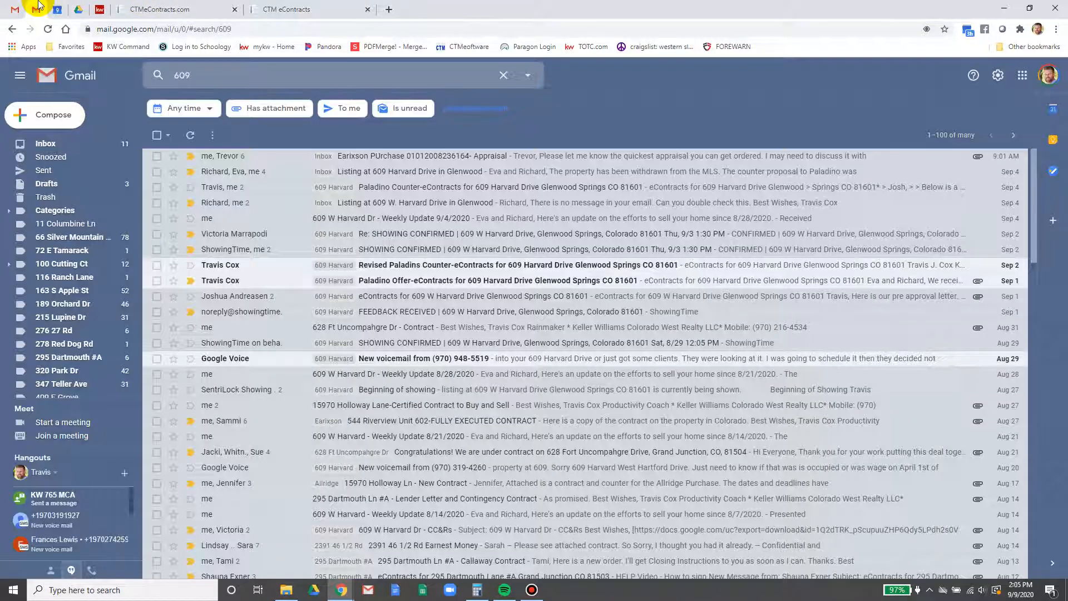
click(97, 7)
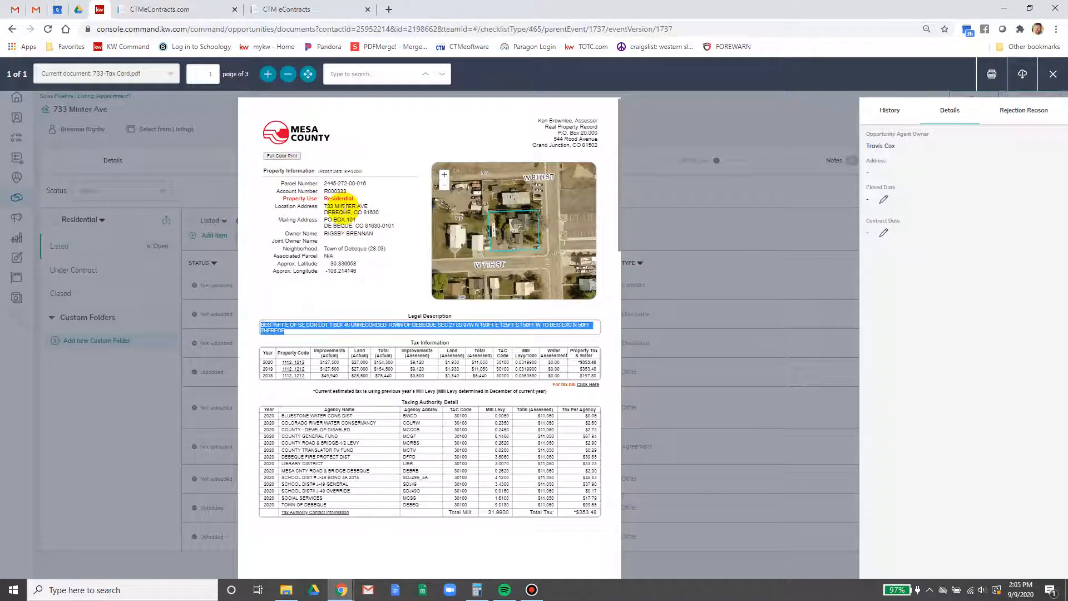
click(332, 9)
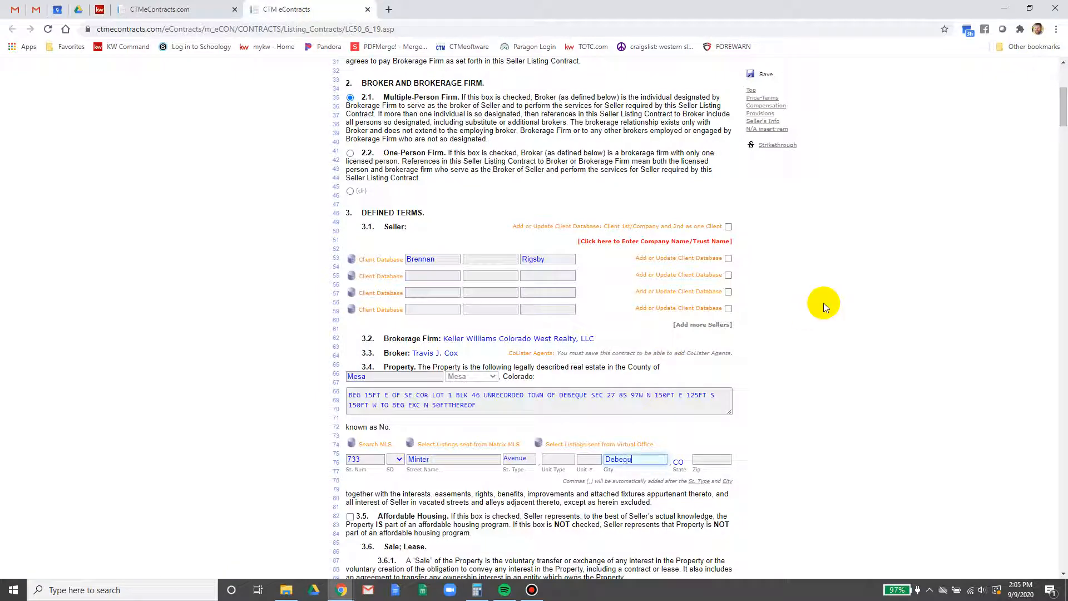
text(Debeque)
key(Tab)
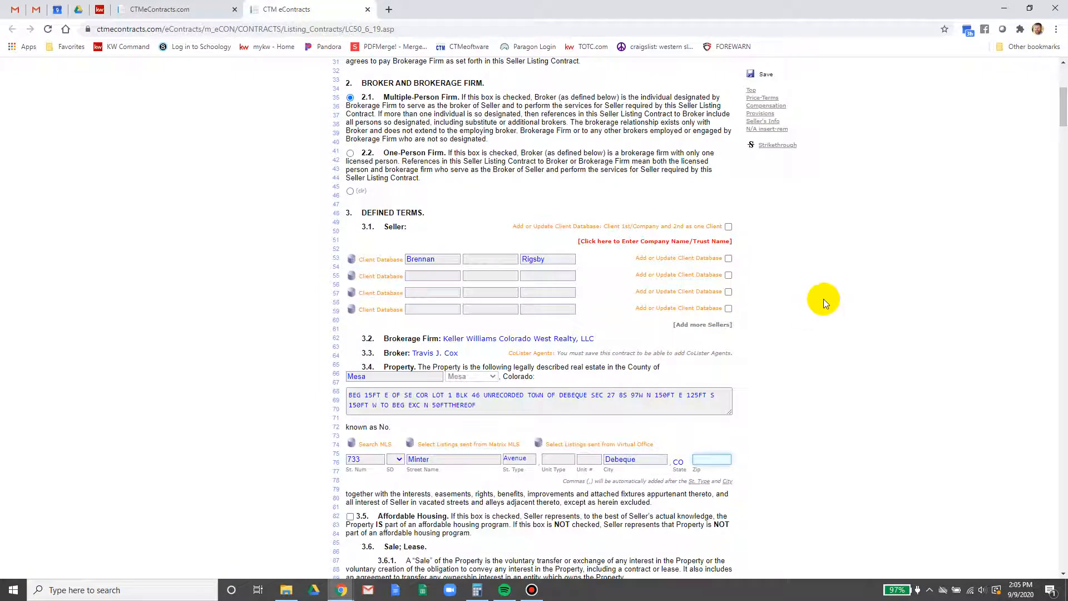
click(100, 8)
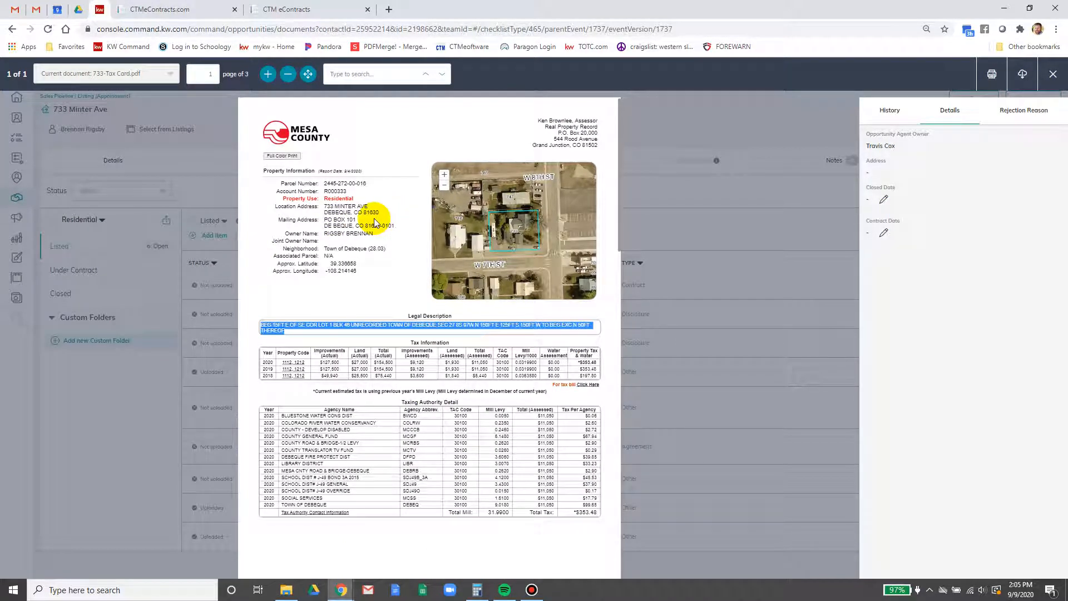
click(348, 9)
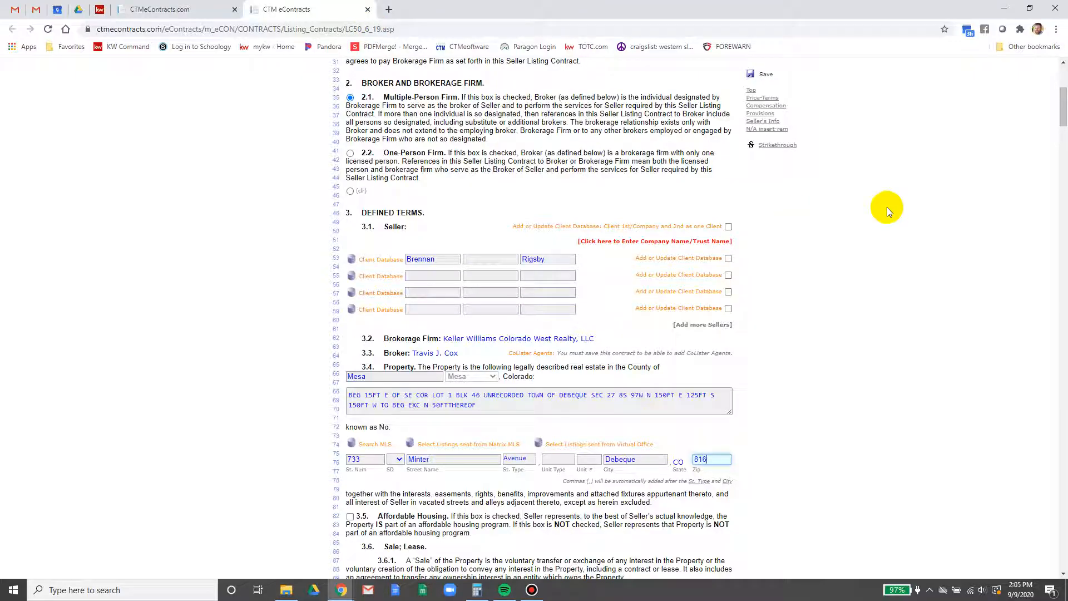
scroll(889, 293, down, 2)
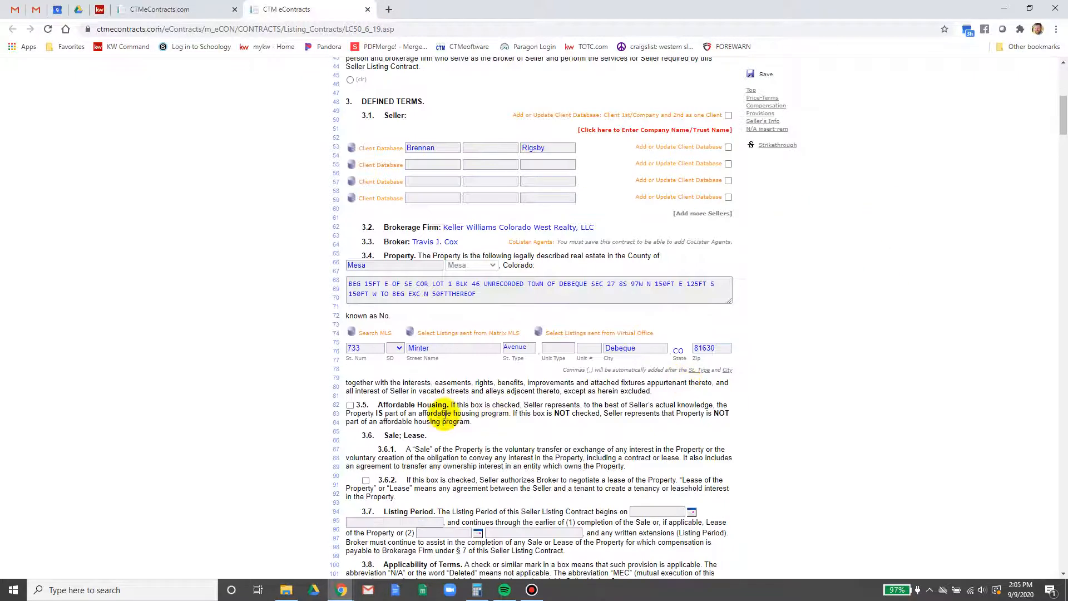
Save the listing contract now that section 3.4 holds the property details
click(751, 78)
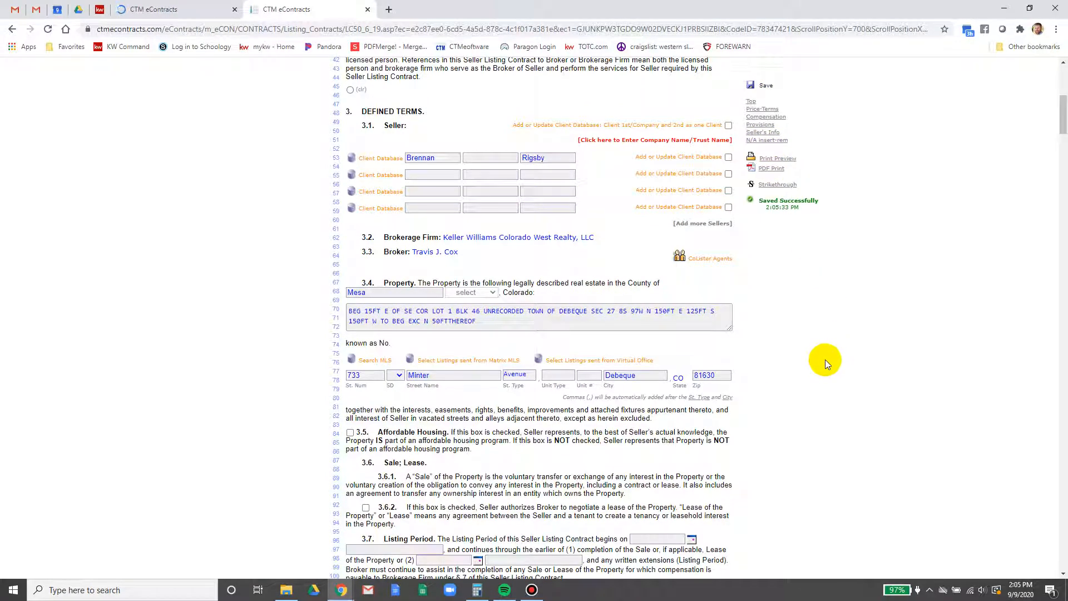
scroll(420, 423, down, 3)
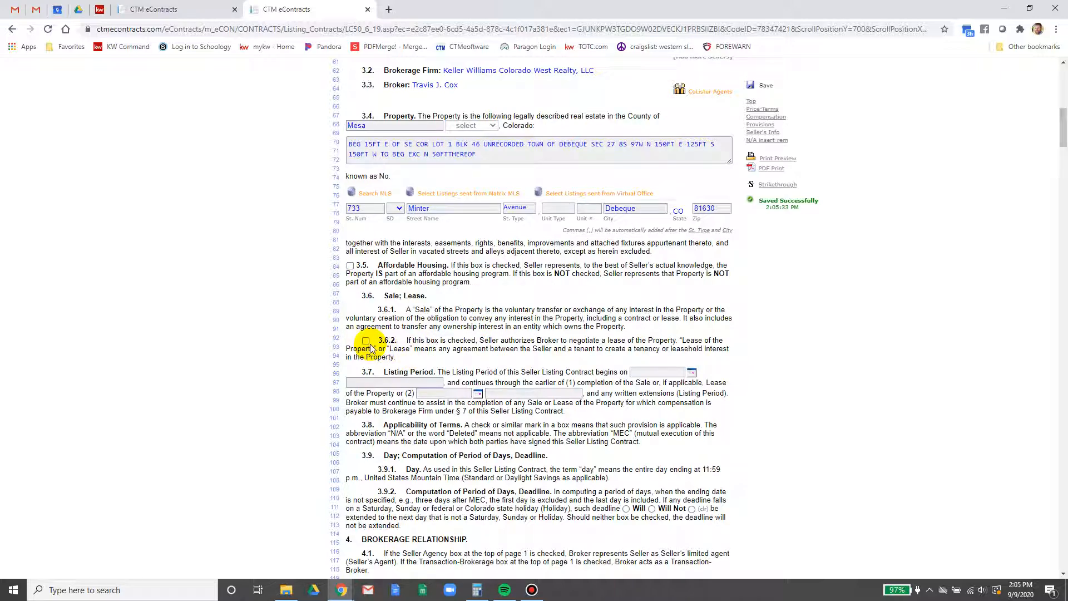
Set the 3.7 listing period to run from 09/09/2020 to 03/09/2021
click(691, 373)
click(600, 432)
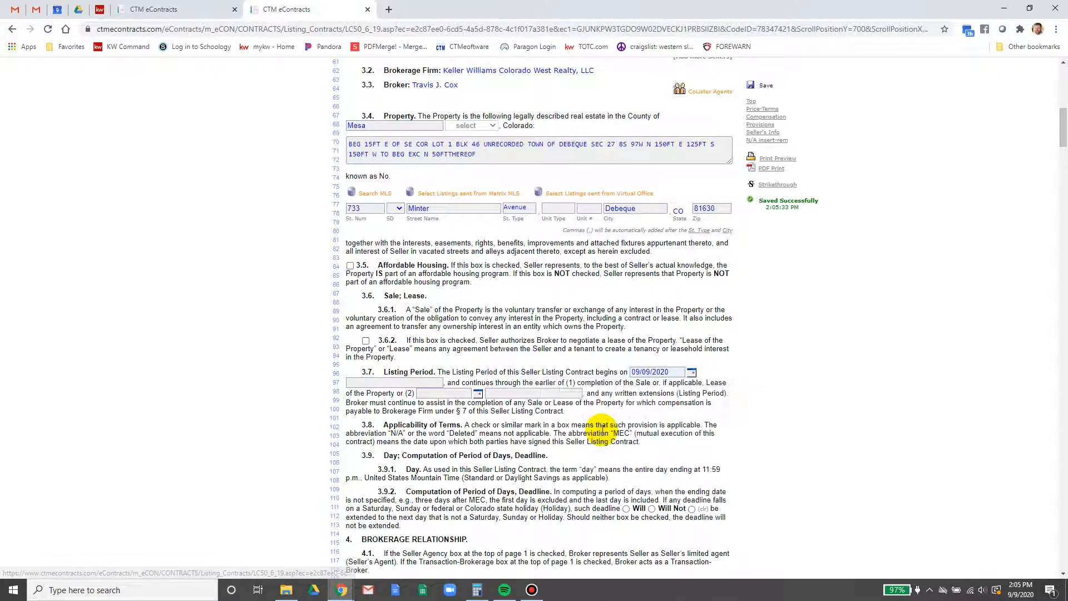
click(478, 394)
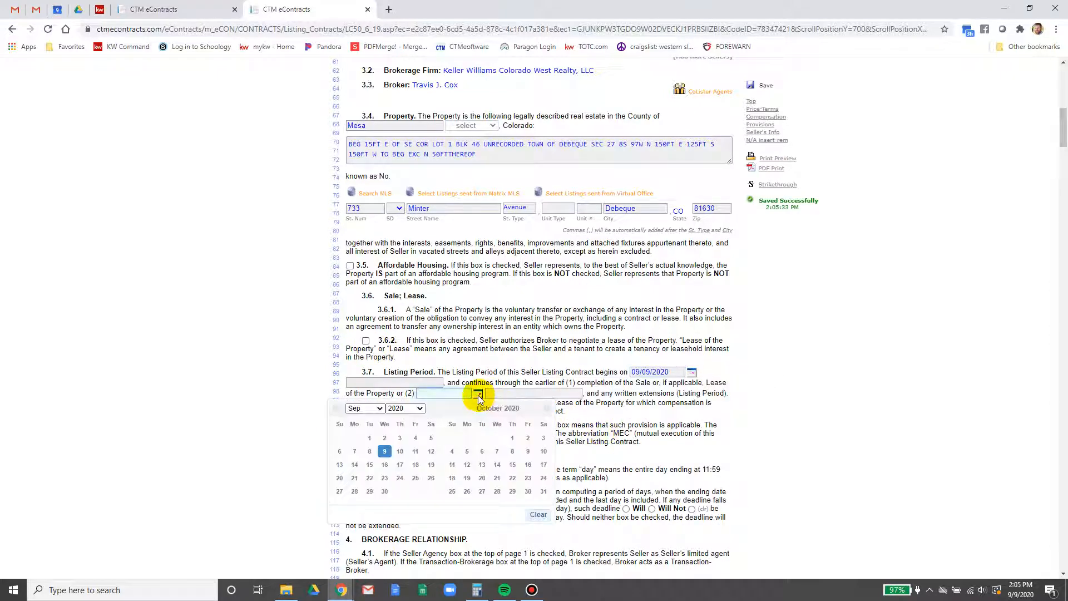
click(381, 409)
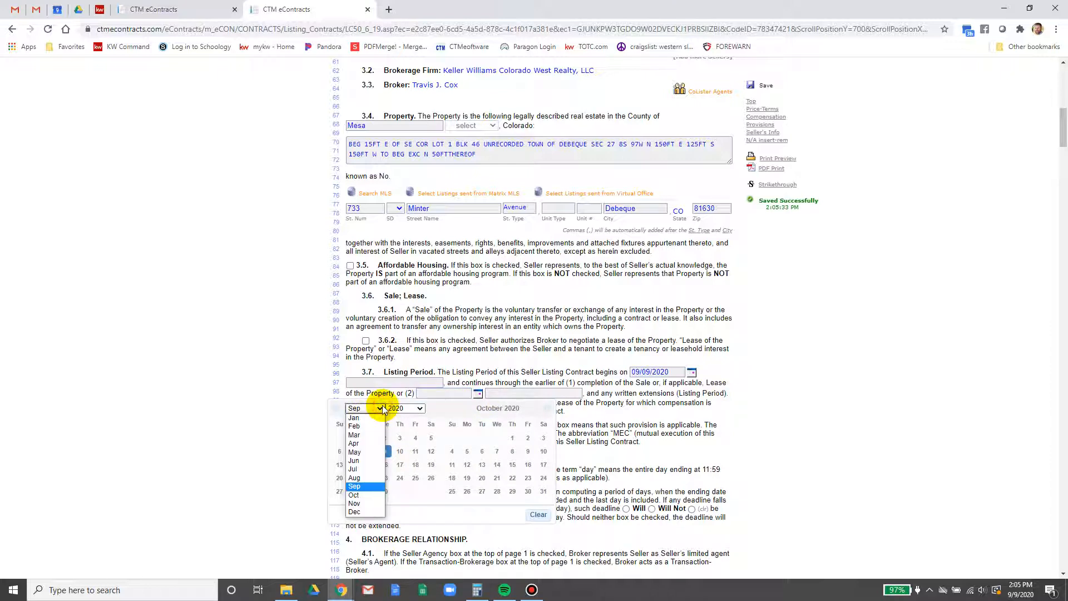
click(367, 434)
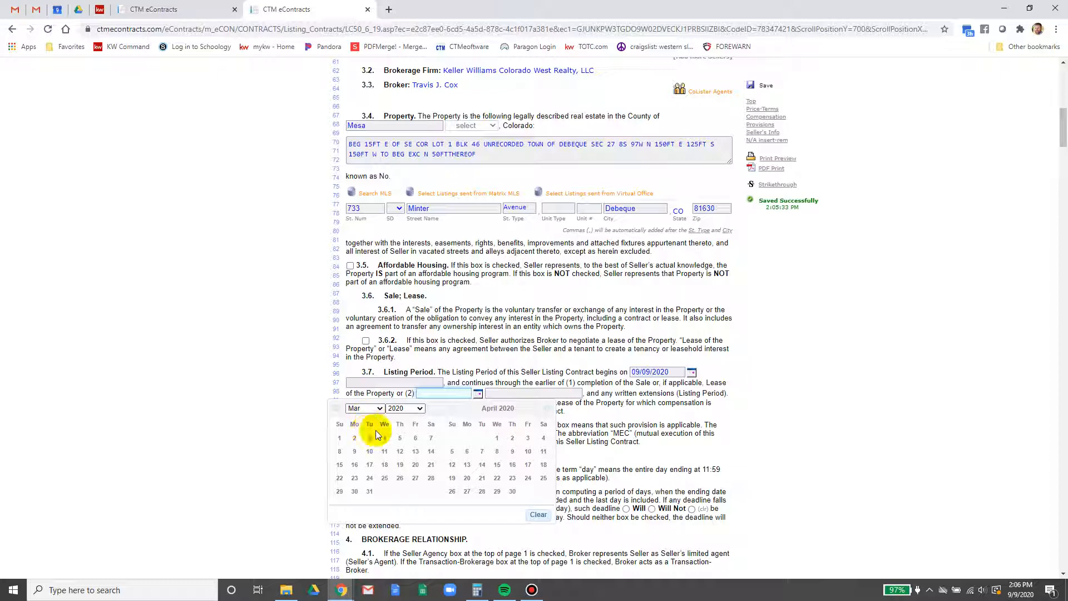
click(354, 451)
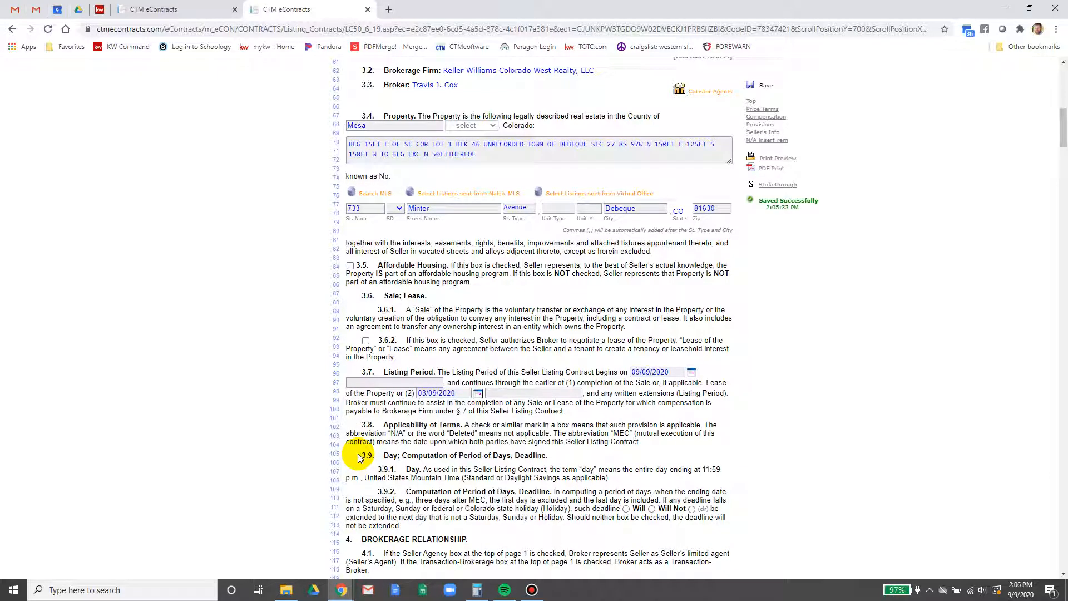
click(478, 395)
click(416, 409)
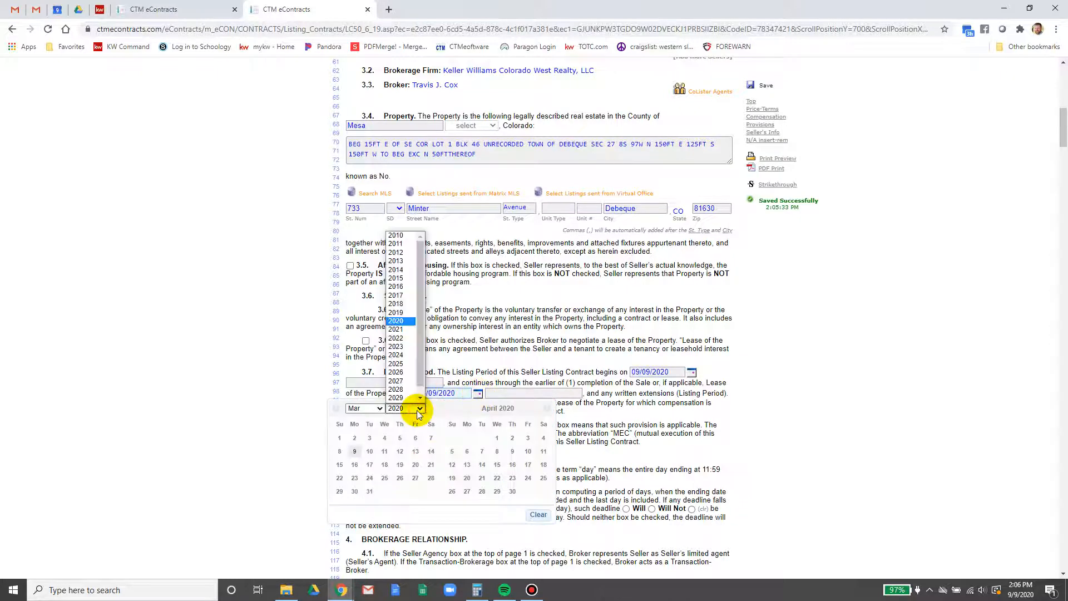
click(407, 329)
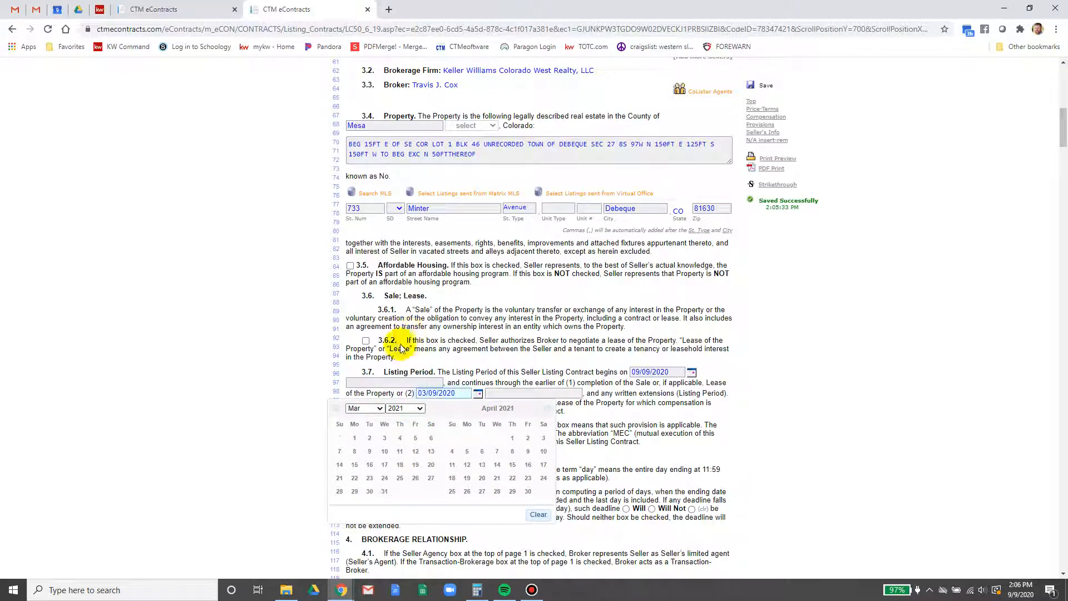
click(369, 452)
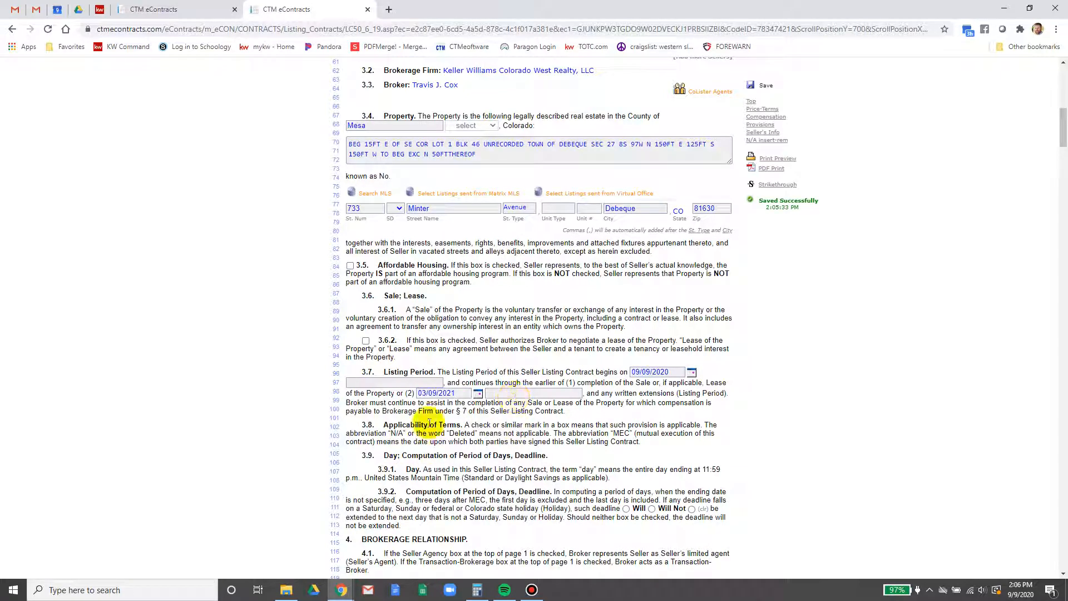
Select Will in 3.9.2 so weekend or holiday deadlines extend
scroll(378, 482, down, 3)
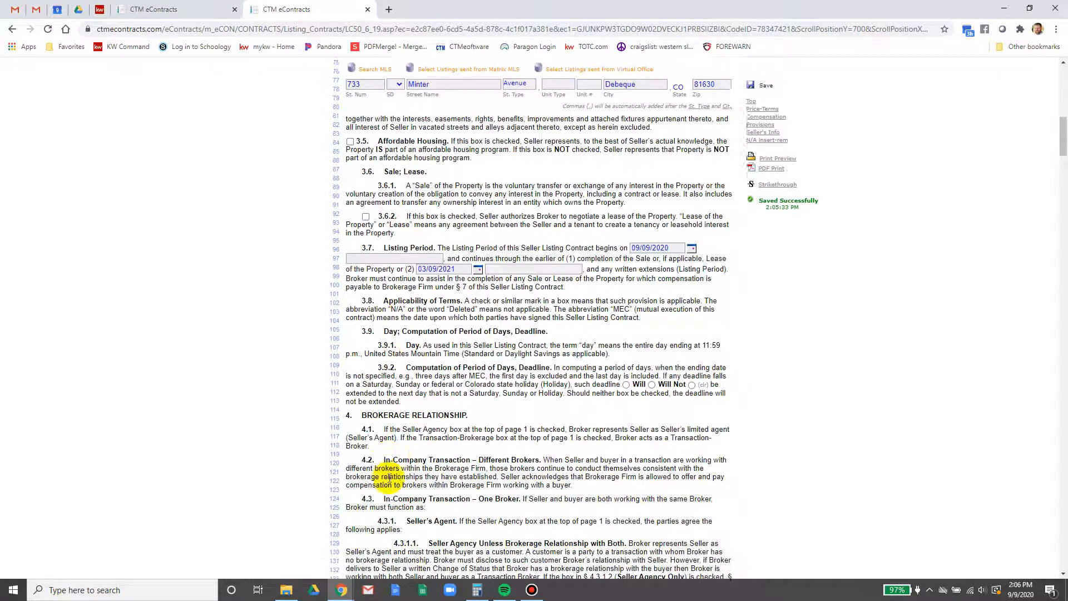
click(626, 341)
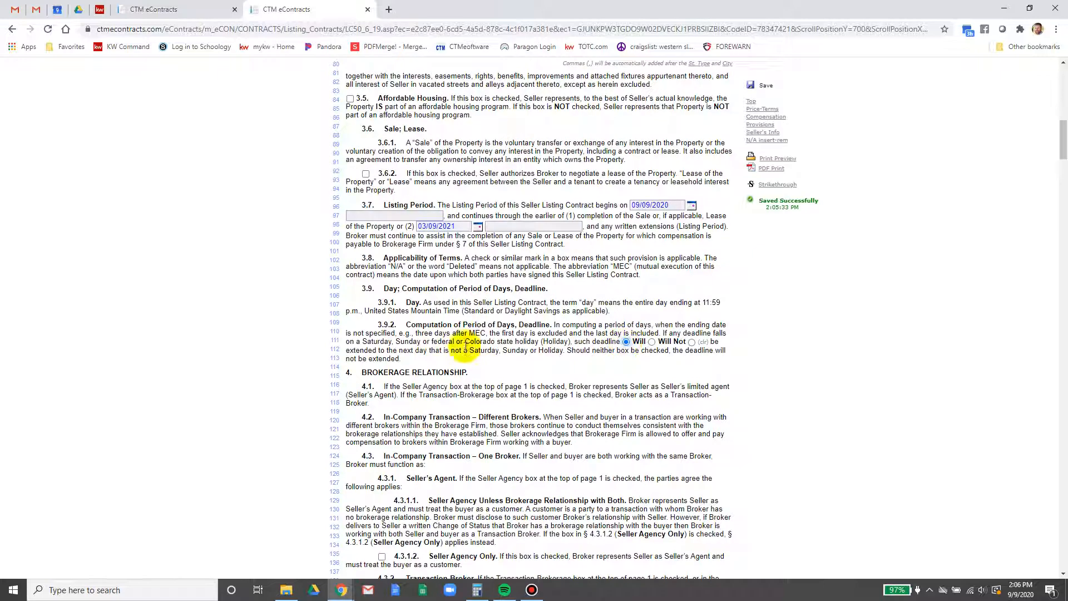
scroll(548, 397, down, 3)
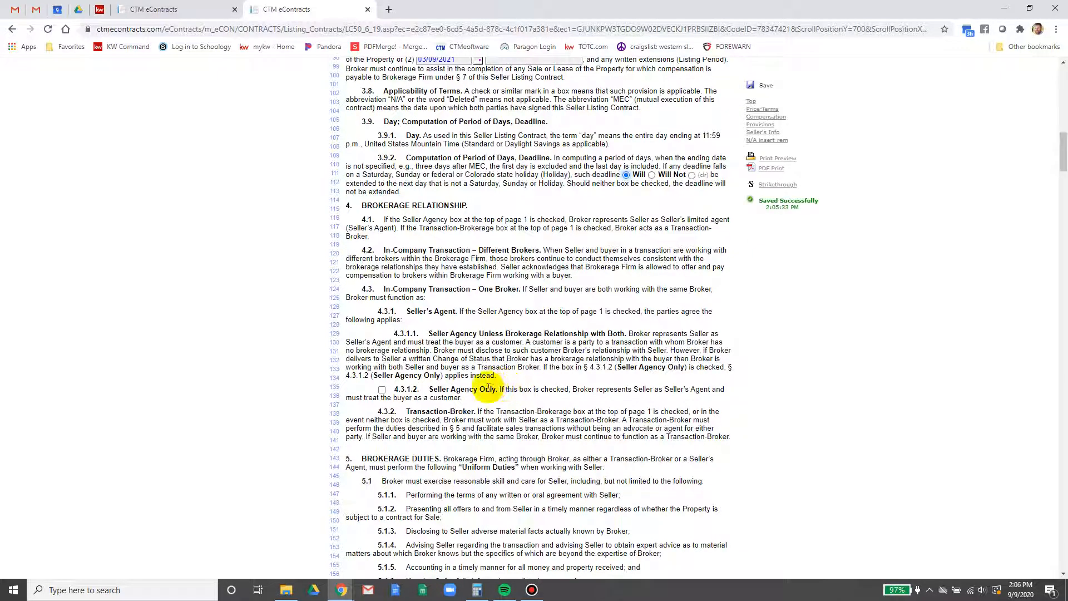
Select Will in section 5.8 so the broker discloses existing offers to buyers
scroll(502, 359, down, 1)
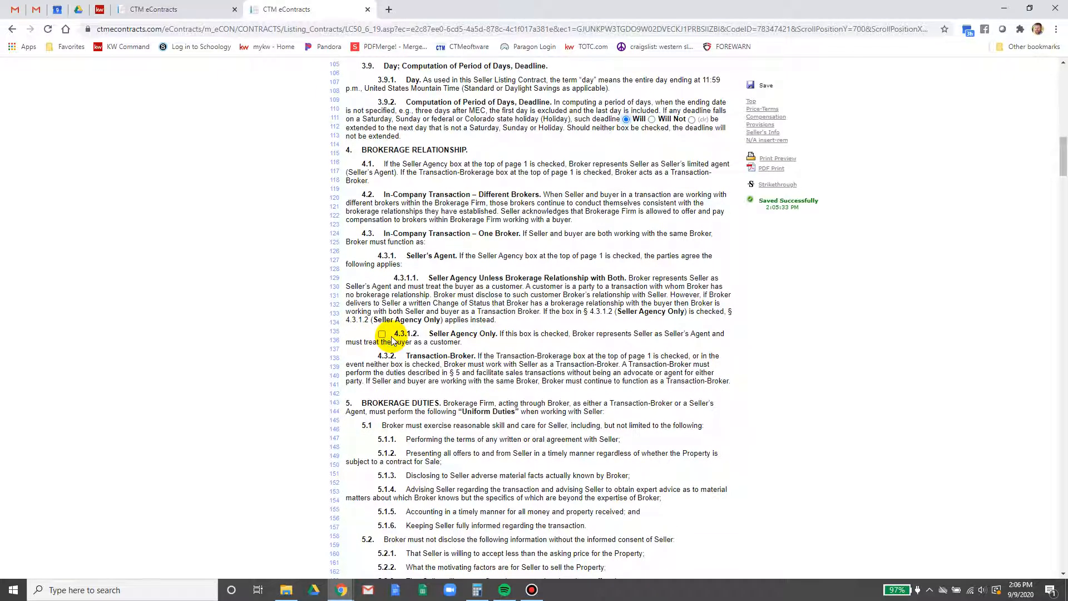
scroll(441, 357, down, 1)
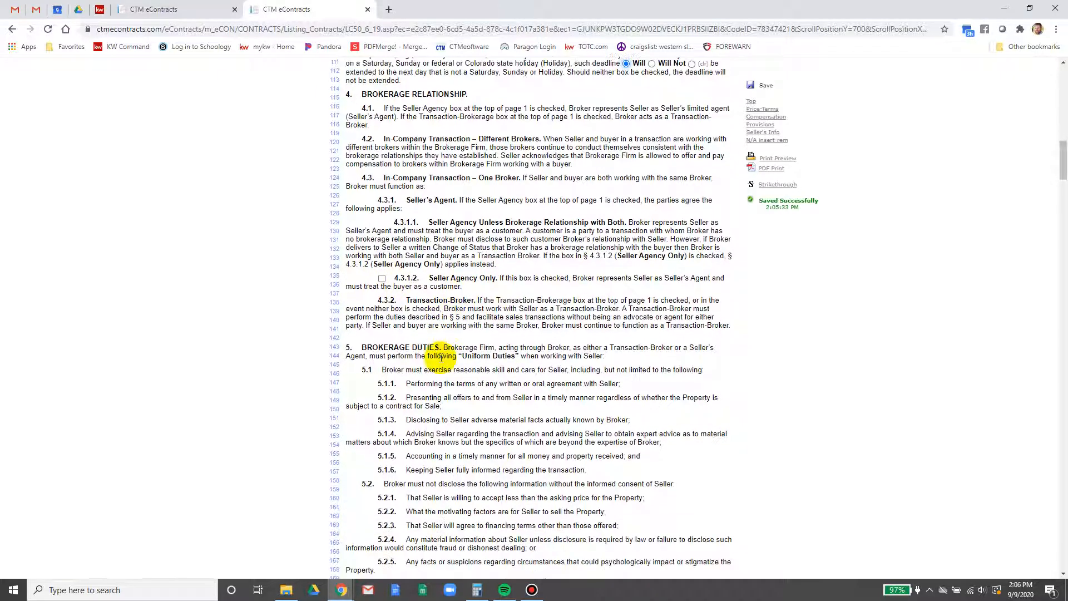
scroll(442, 357, down, 2)
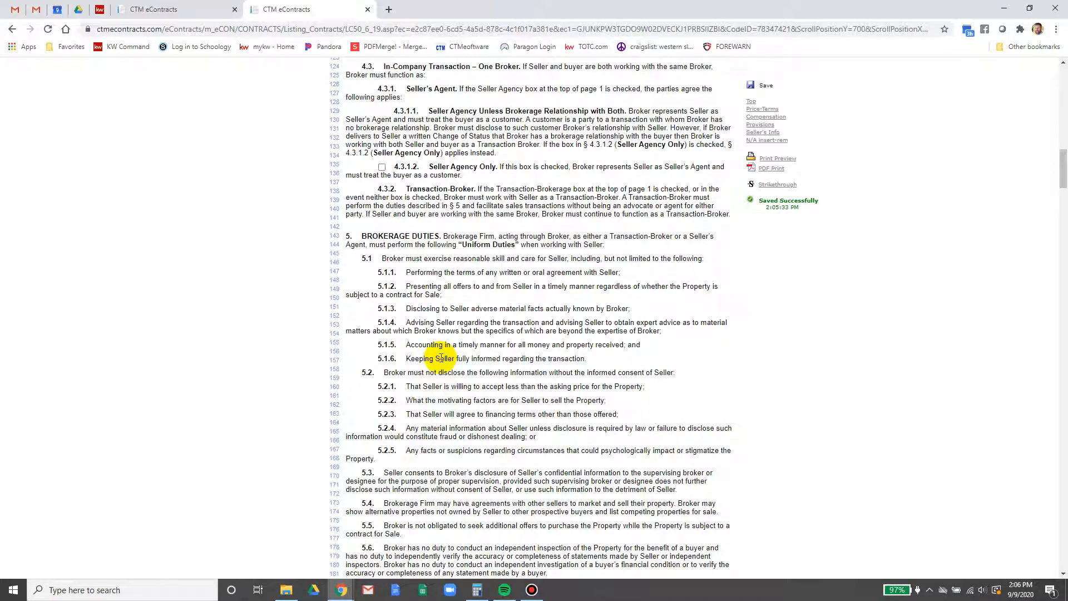
scroll(447, 456, down, 2)
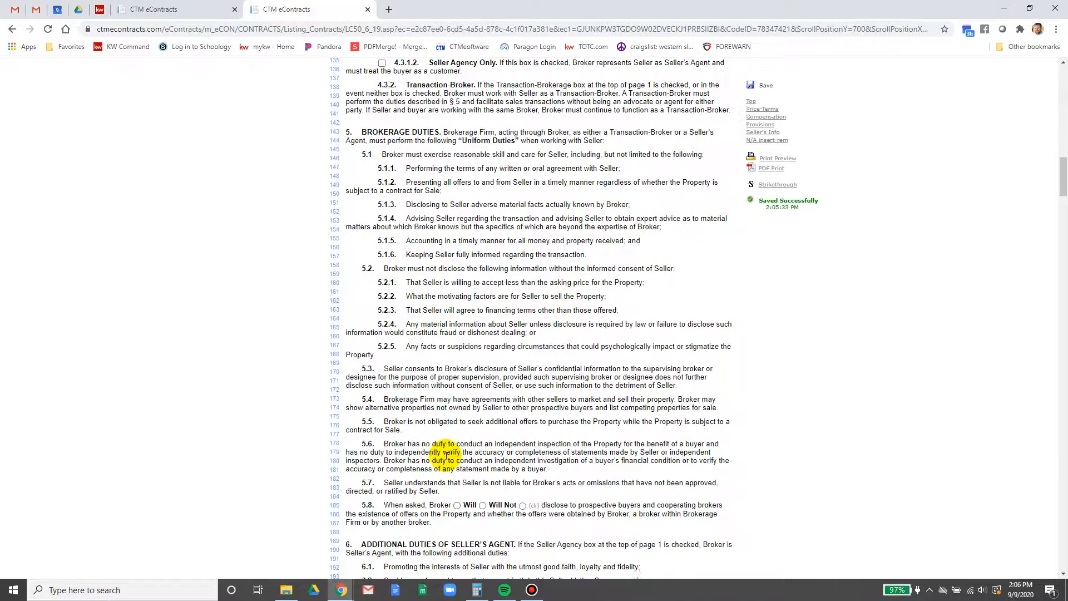
scroll(447, 457, down, 2)
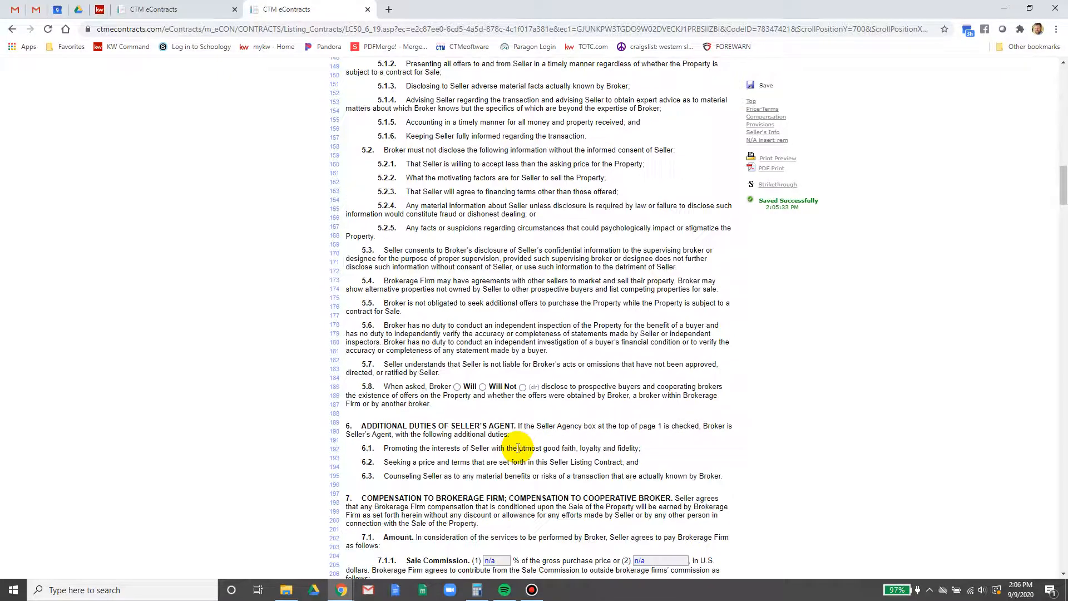
click(456, 387)
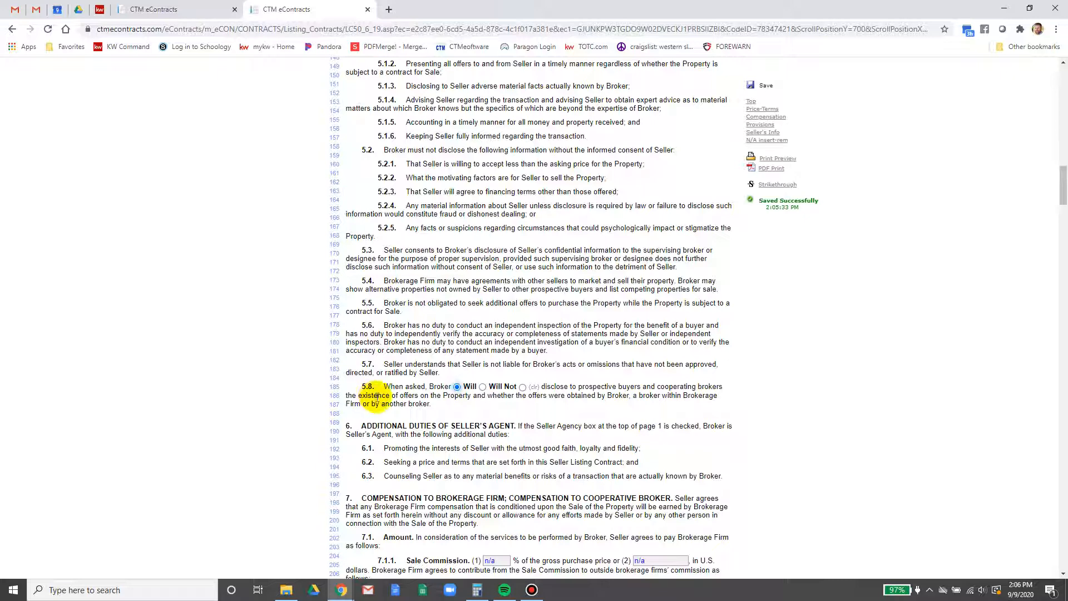
scroll(376, 396, down, 1)
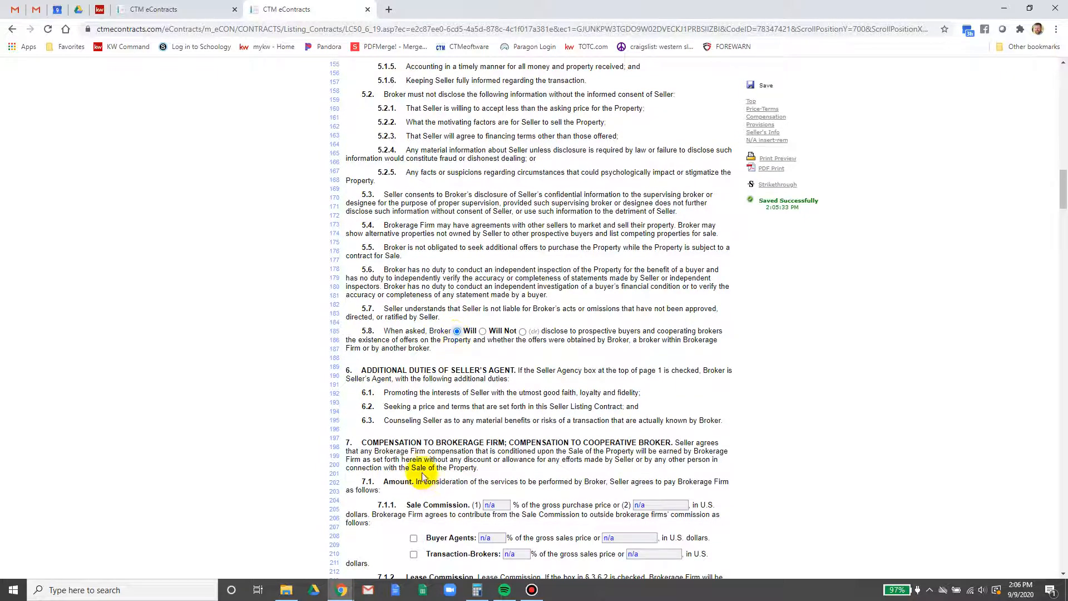
Enter a 6% sale commission in 7.1.1 and tick Buyer Agents and Transaction-Brokers
scroll(430, 460, down, 2)
click(489, 394)
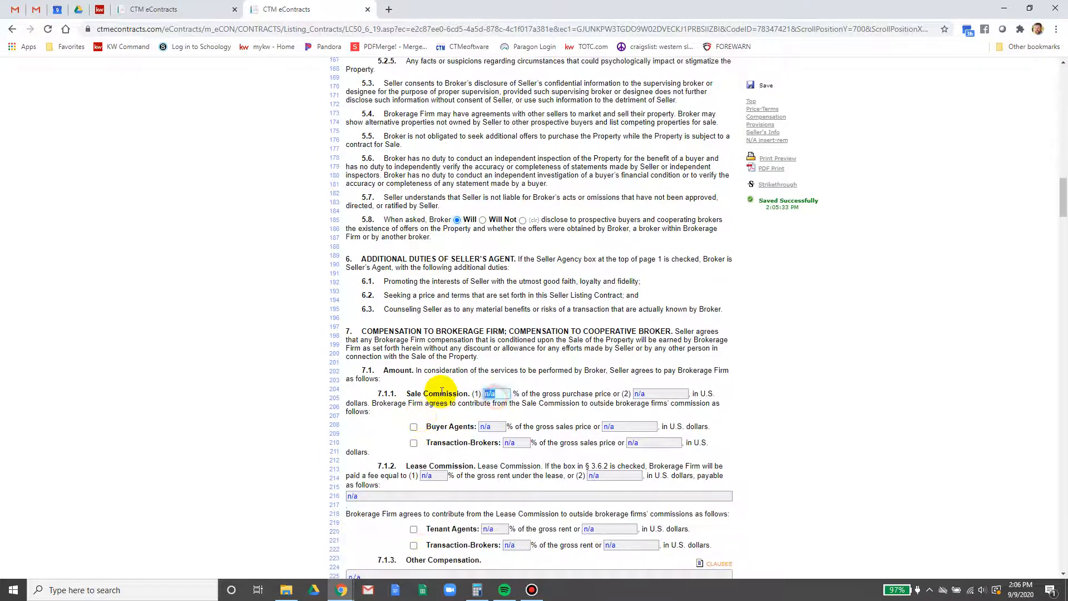
text(6)
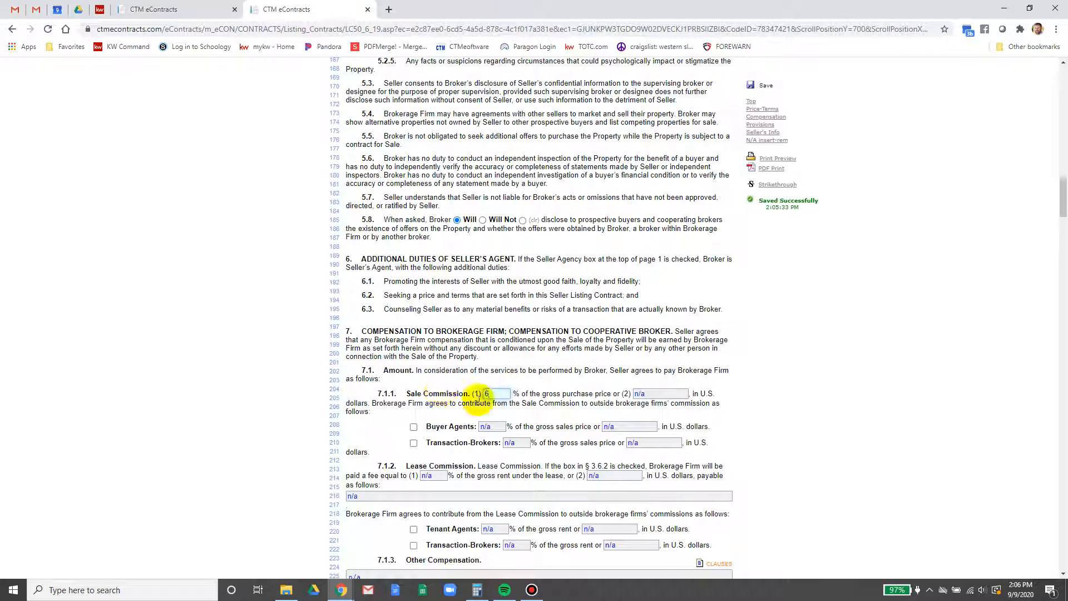
click(413, 427)
click(414, 443)
Give buyer agents and transaction-brokers a 3% share each
click(492, 427)
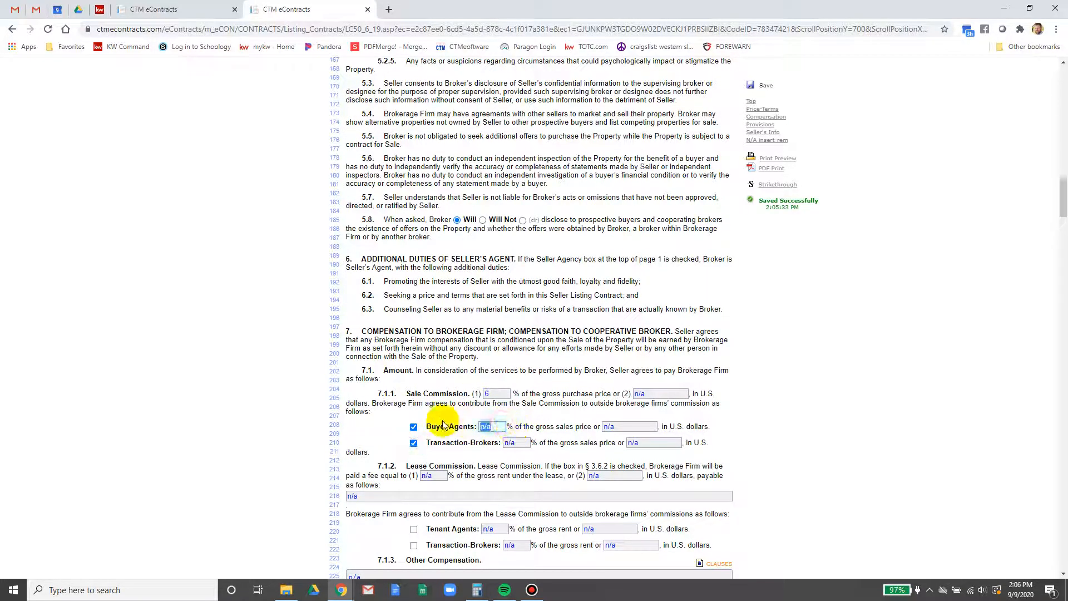
text(3)
click(513, 443)
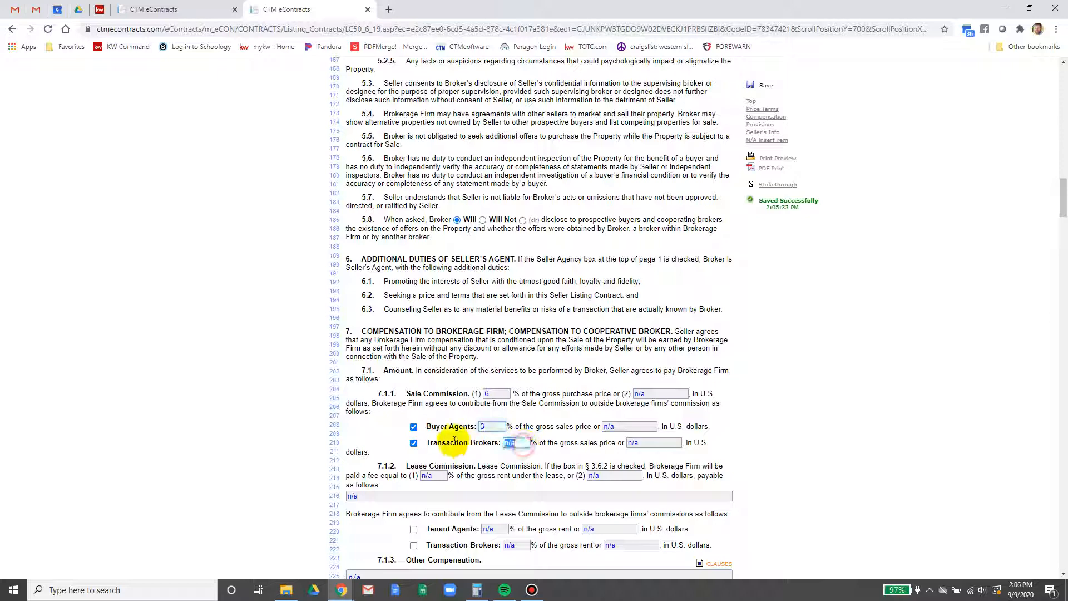
text(3)
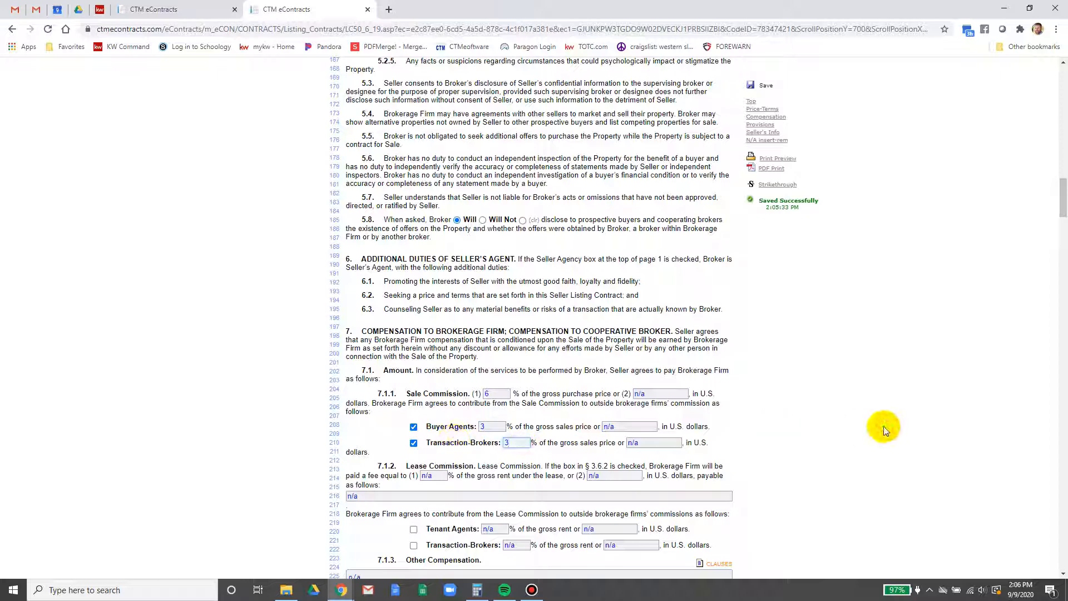
click(873, 426)
scroll(872, 427, down, 1)
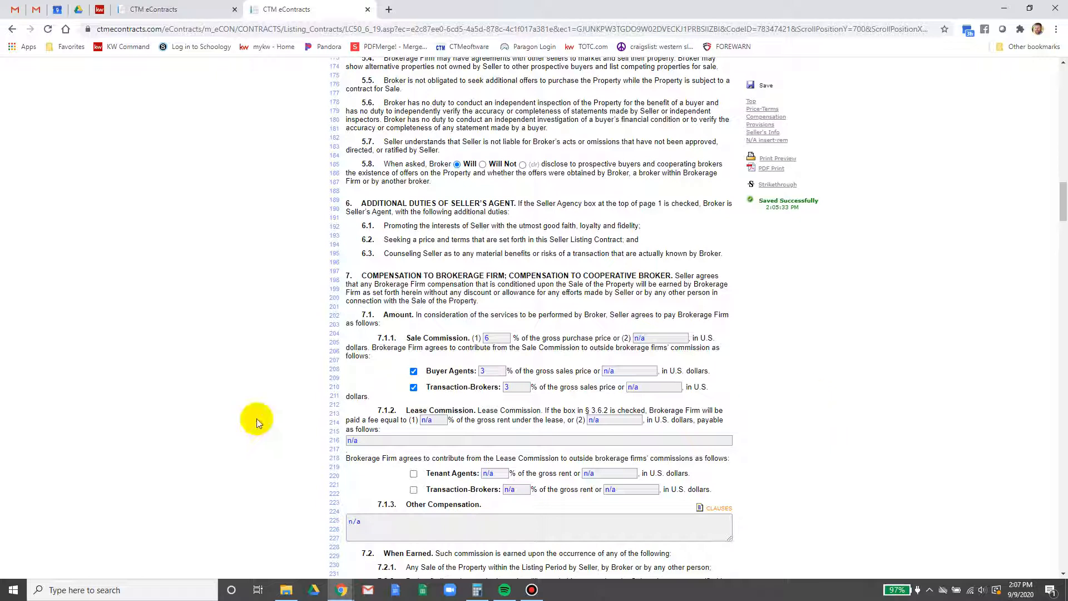
click(506, 388)
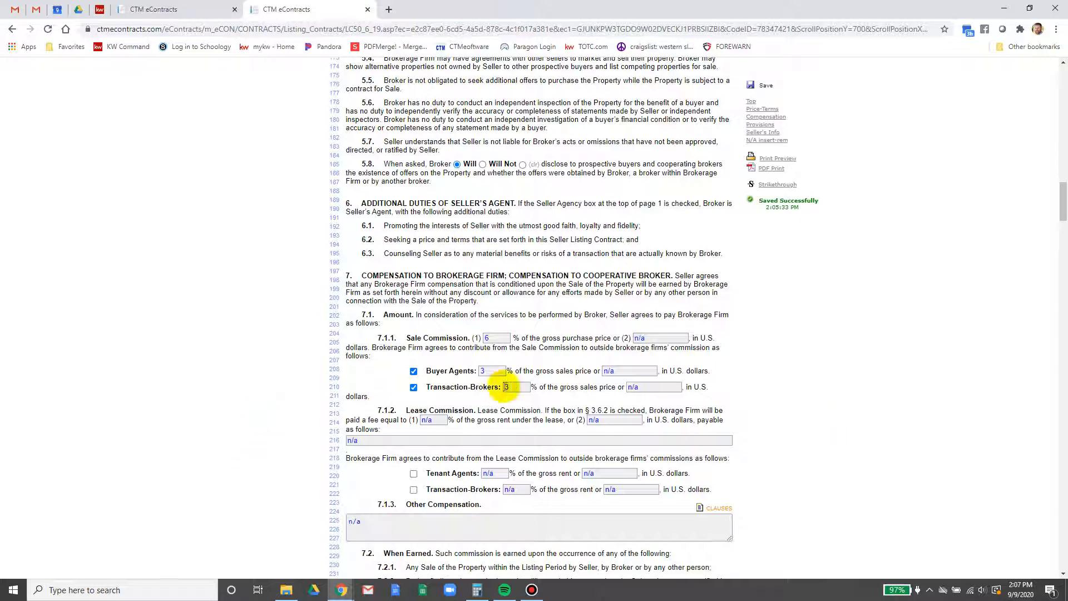
scroll(504, 390, down, 4)
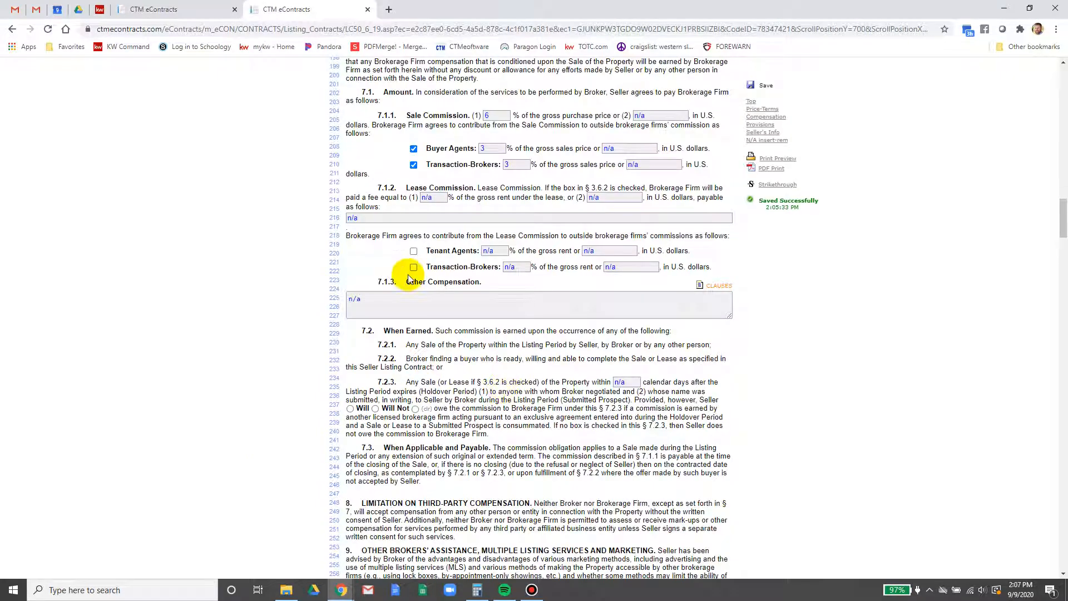
Replace 'n/a' in 7.1.3 Other Compensation with 5% for a buyer brought by a named agent
click(353, 299)
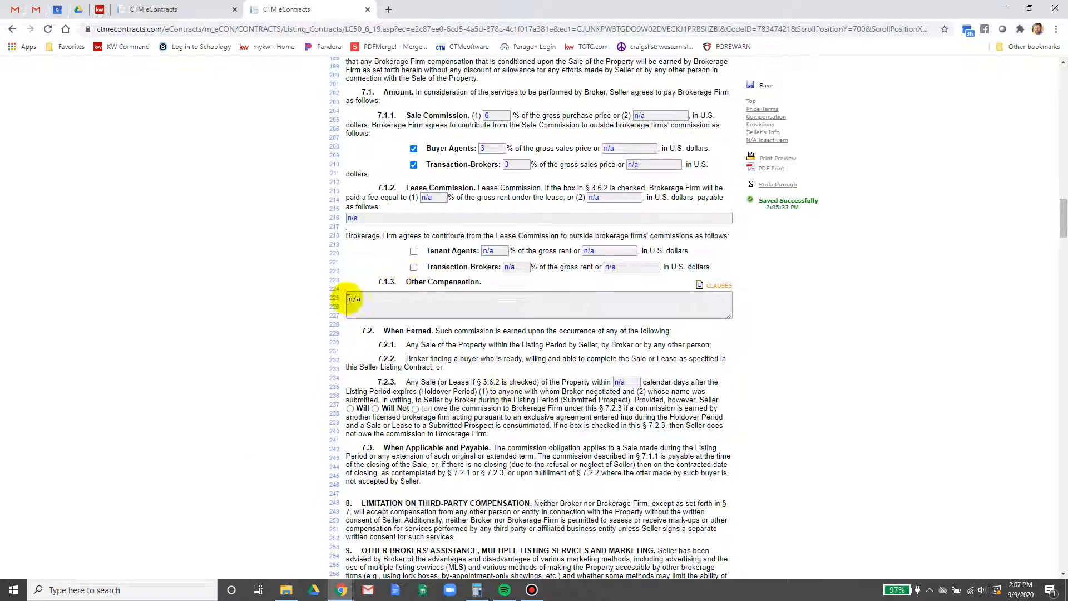
click(416, 297)
drag(493, 303, 175, 283)
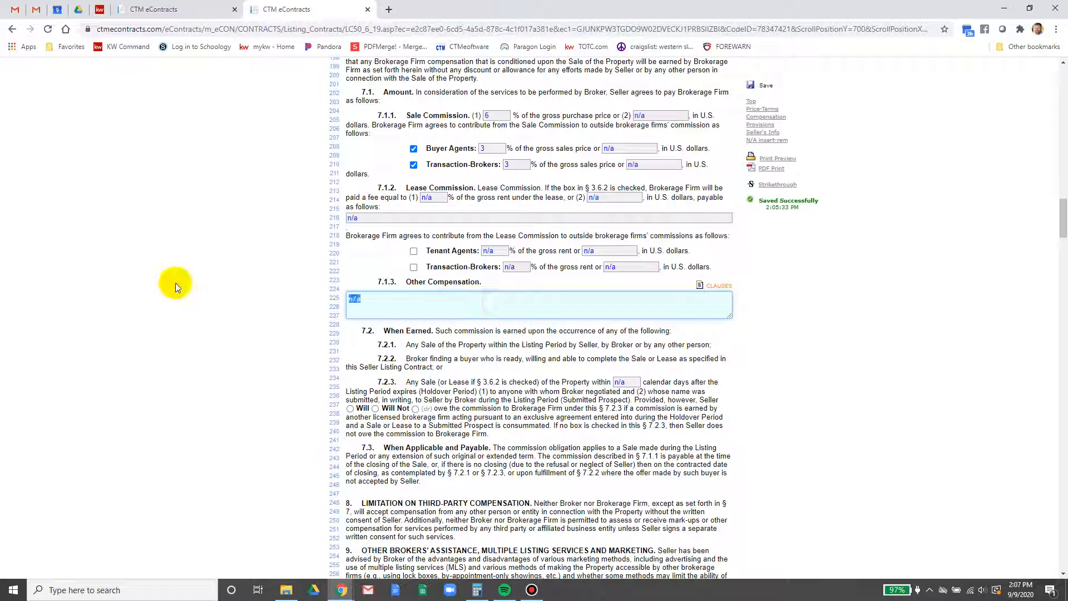
key(BackSpace)
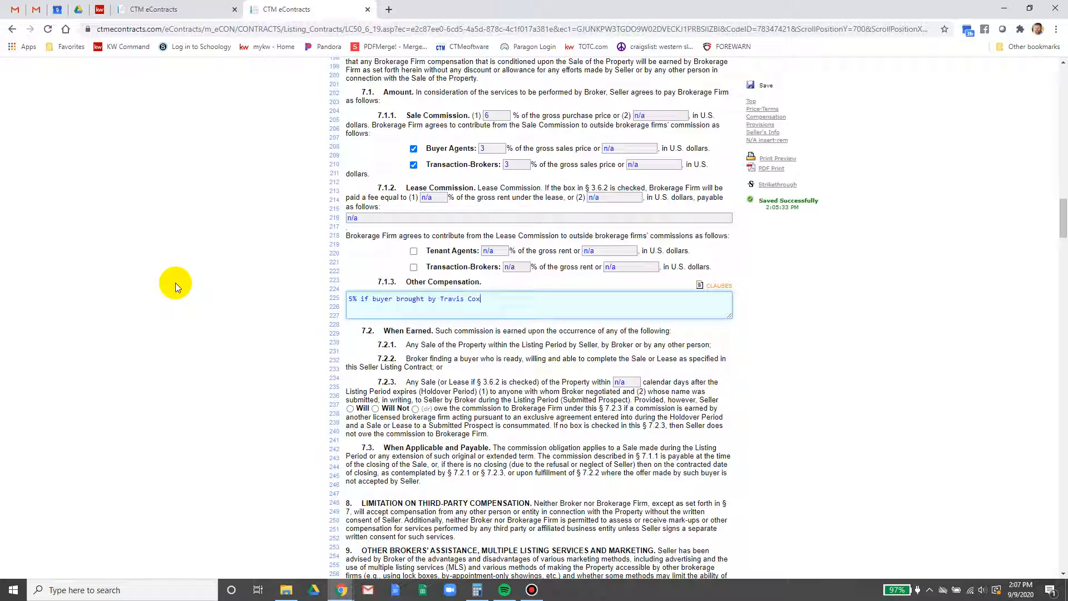
click(761, 271)
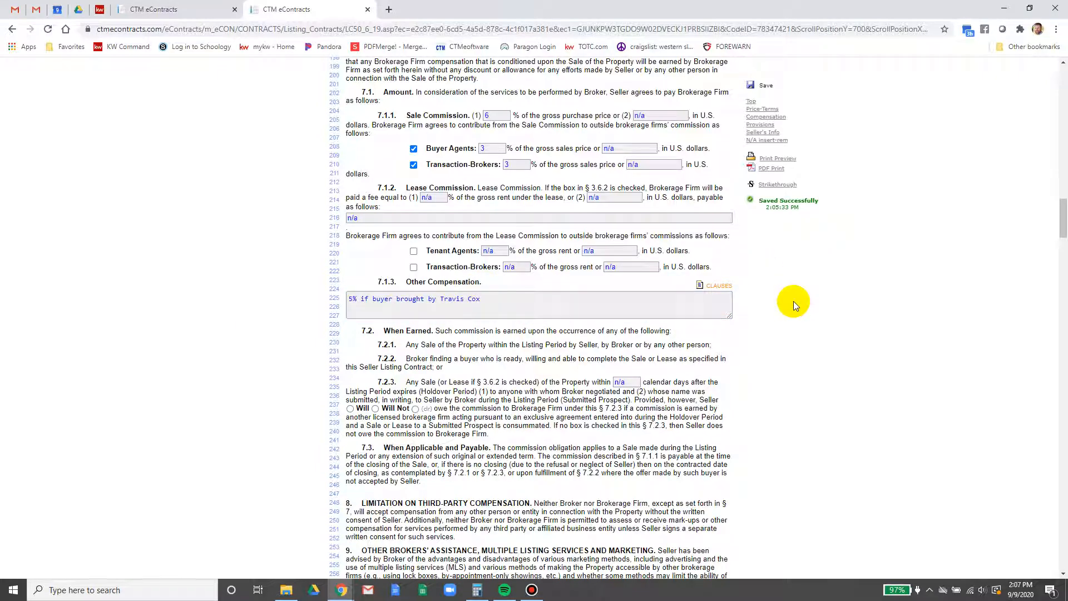
Enter a 30-day holdover in 7.2.3 and select Will Not for seller commission
click(624, 382)
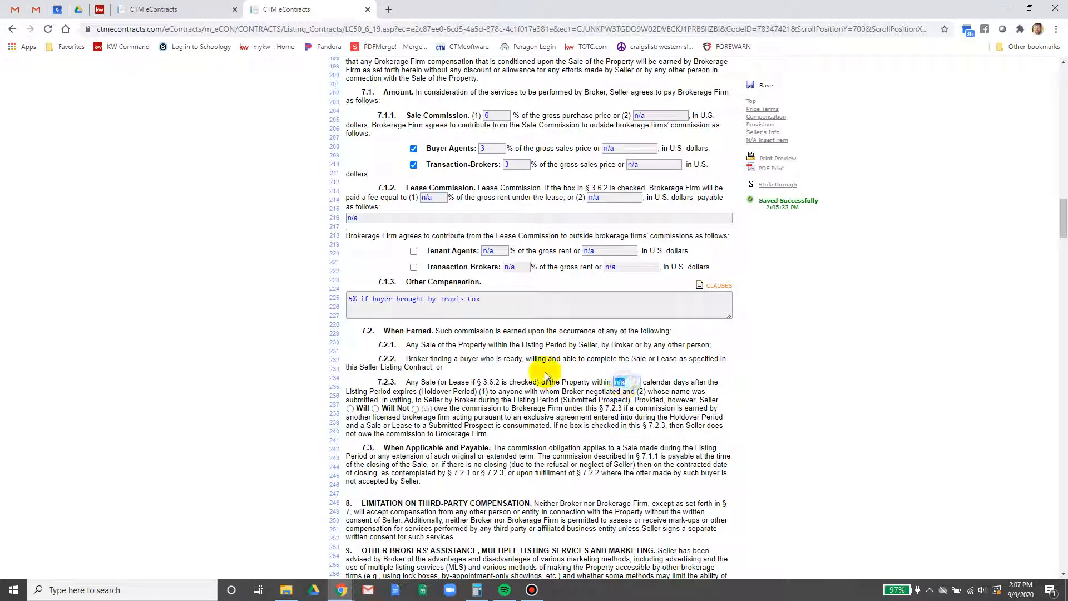
text(30)
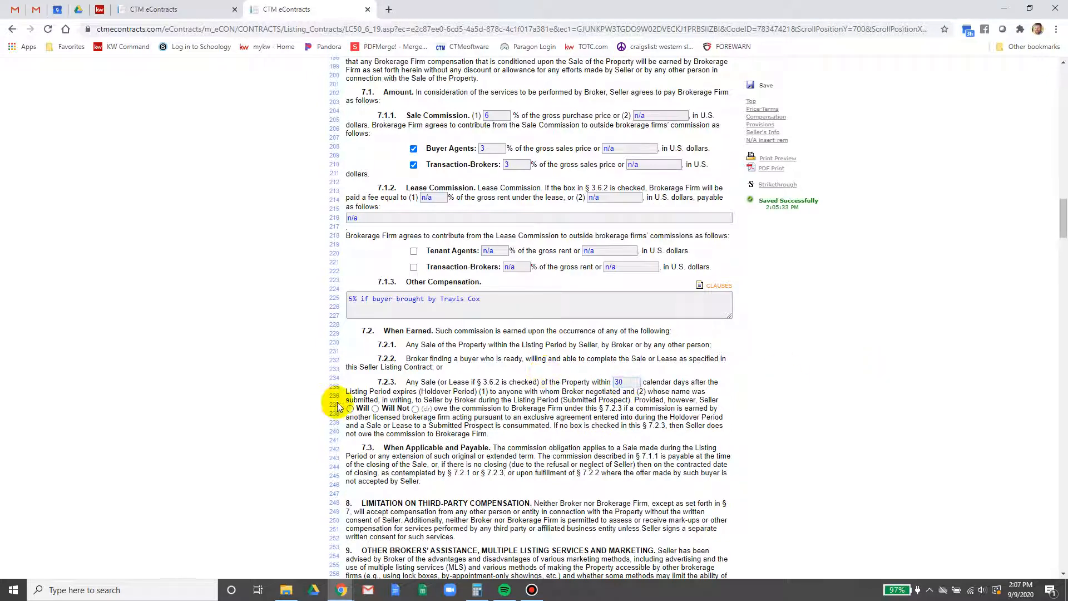
click(376, 409)
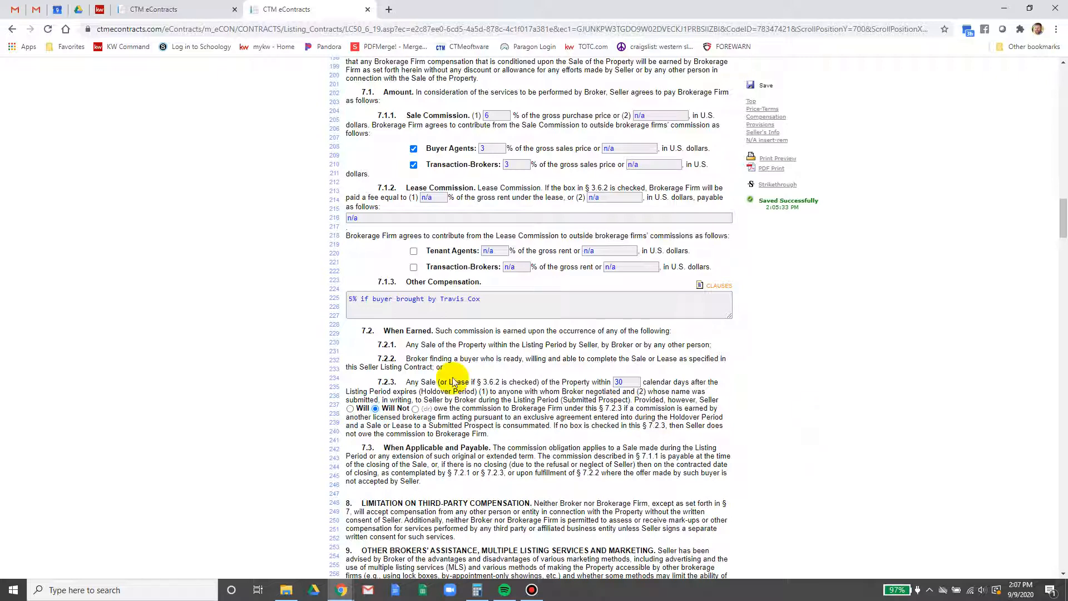
scroll(801, 408, down, 4)
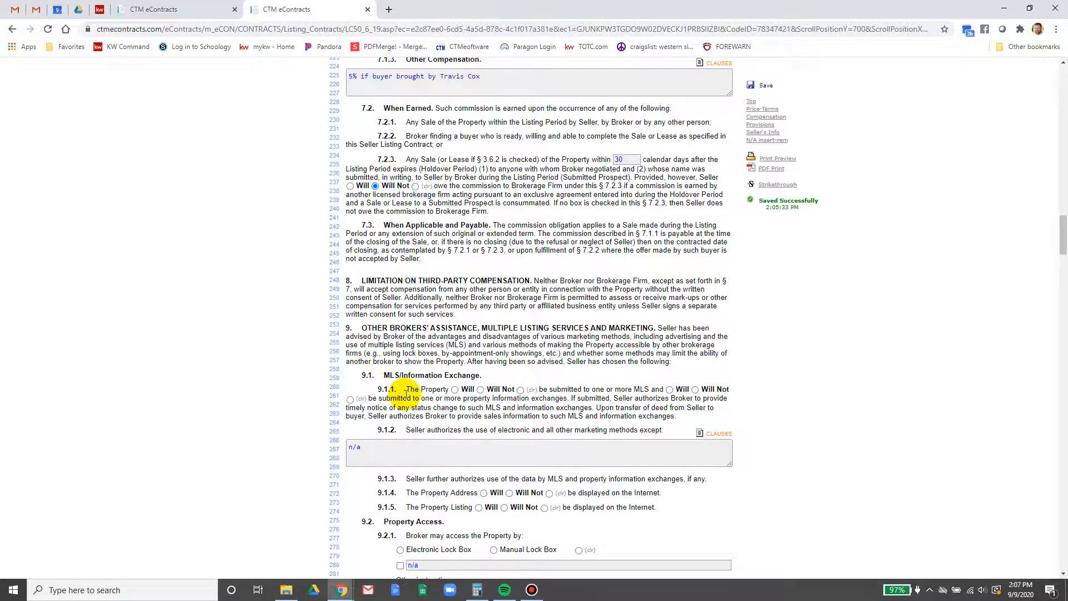
Select Will for MLS, information exchanges, internet address and listing display, and choose Manual Lock Box
click(455, 389)
click(669, 390)
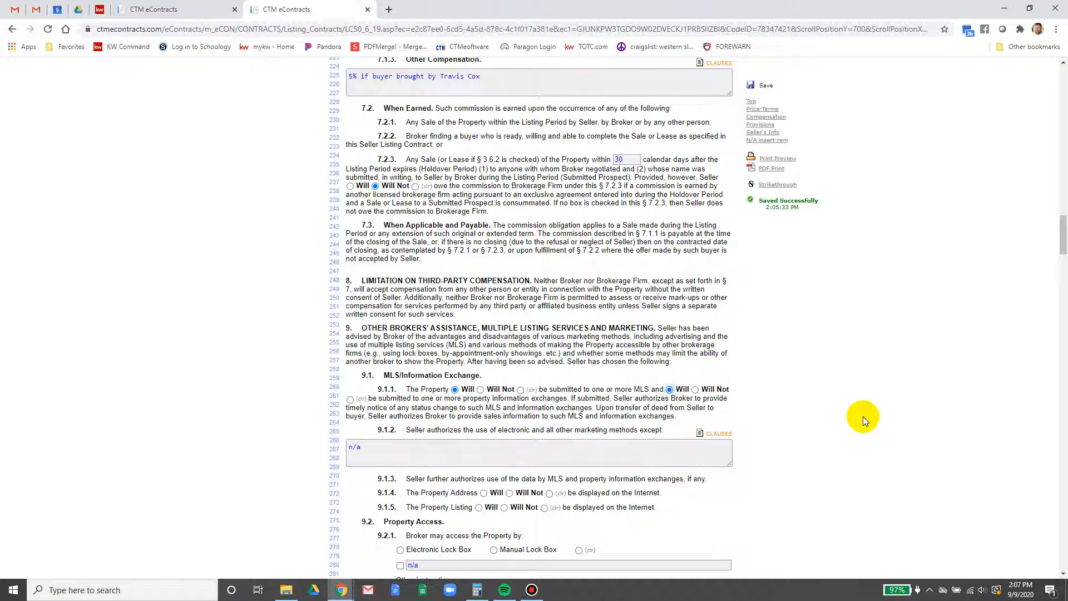
scroll(863, 417, down, 1)
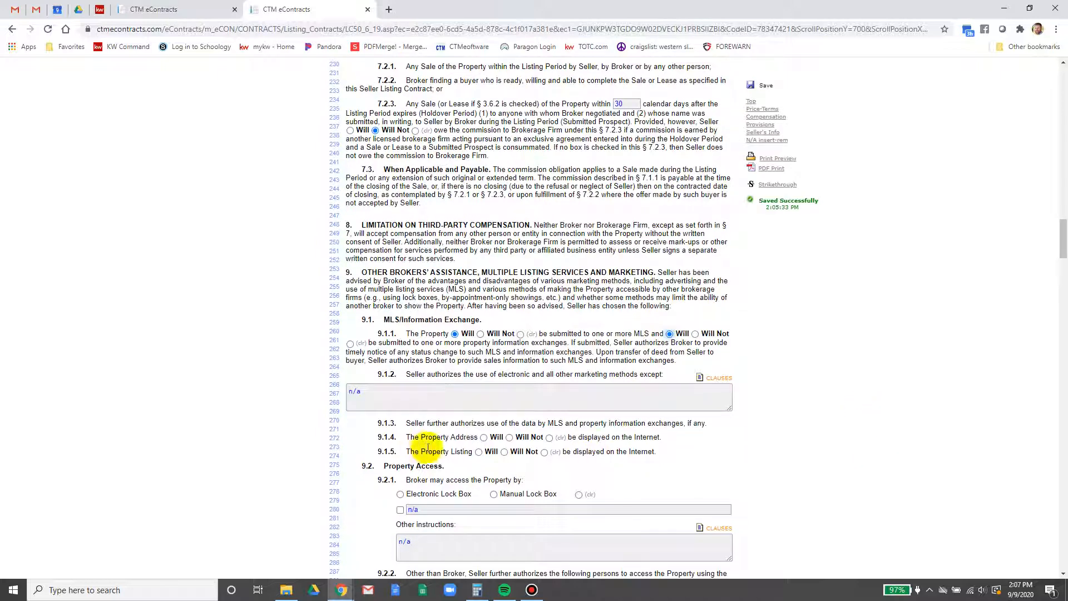
click(485, 439)
click(479, 452)
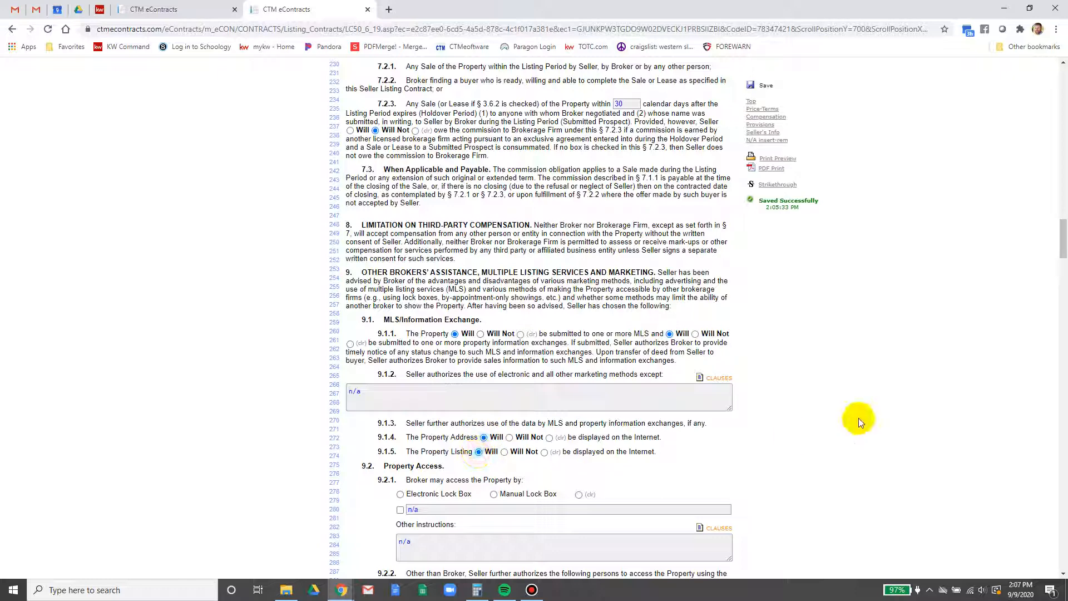
scroll(866, 412, down, 2)
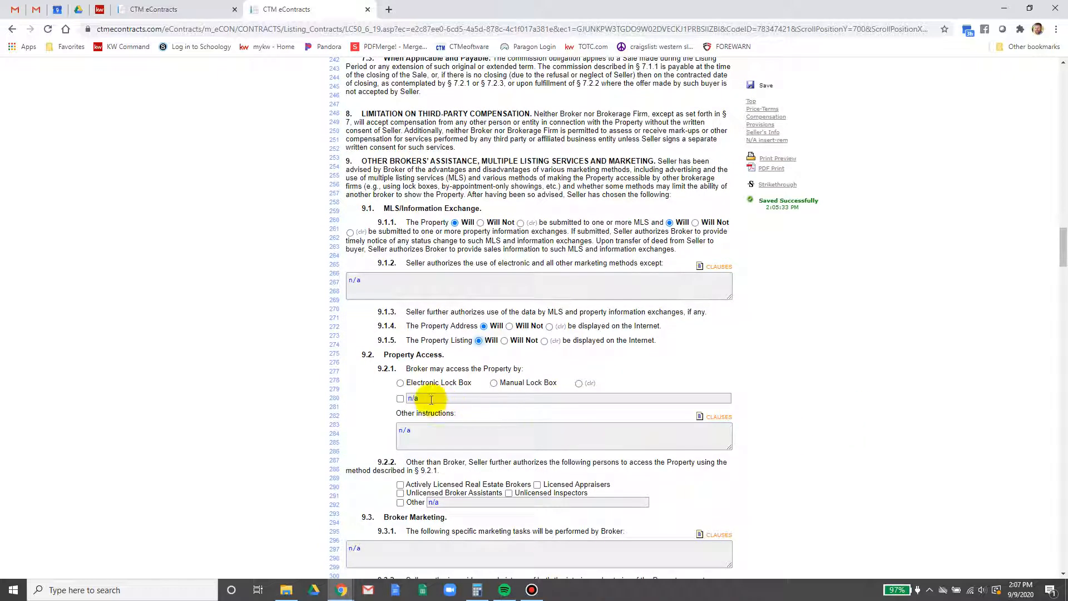
click(494, 383)
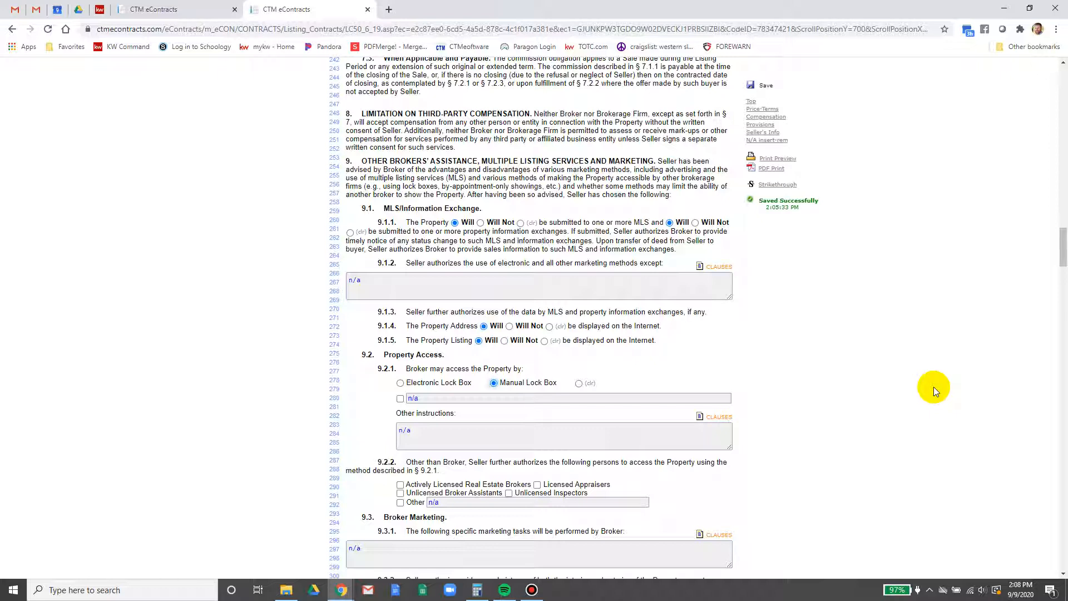
scroll(918, 388, down, 2)
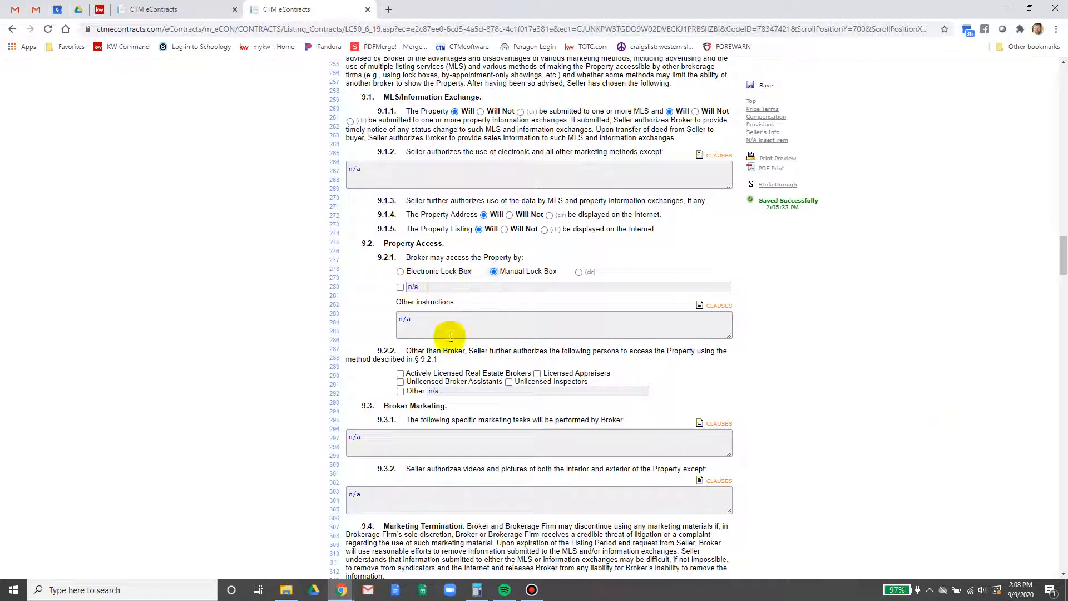
Tick licensed brokers, licensed appraisers, unlicensed broker assistants and unlicensed inspectors in 9.2.2
click(401, 374)
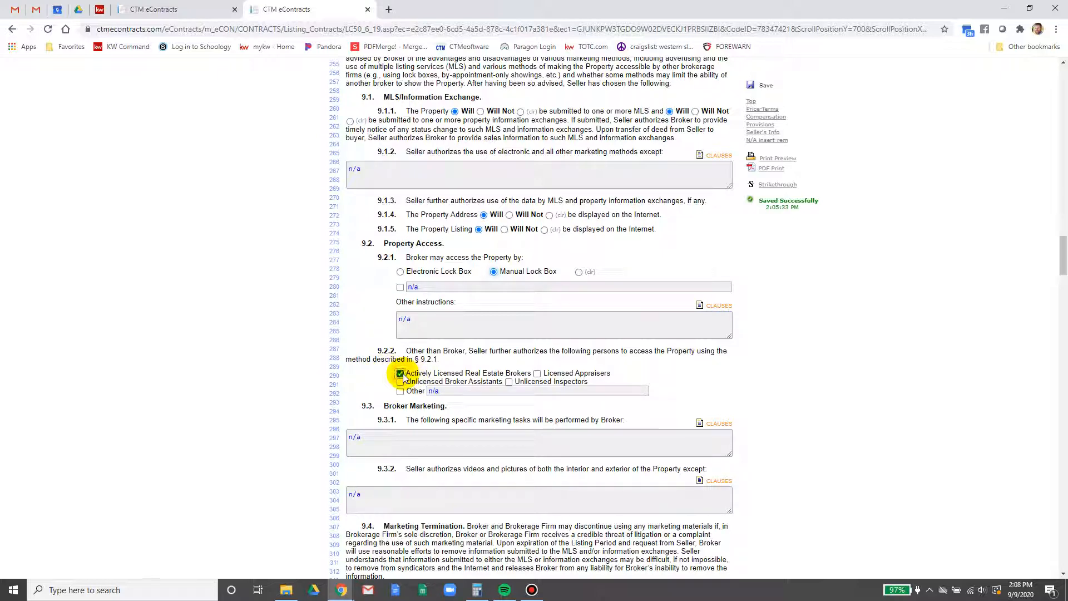
click(537, 374)
click(400, 382)
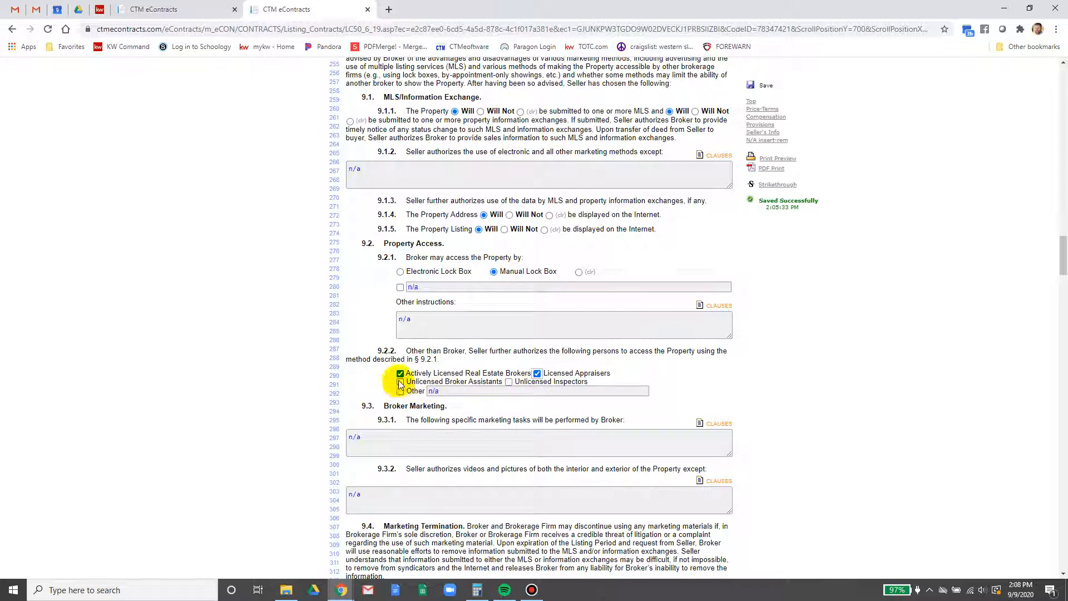
click(509, 382)
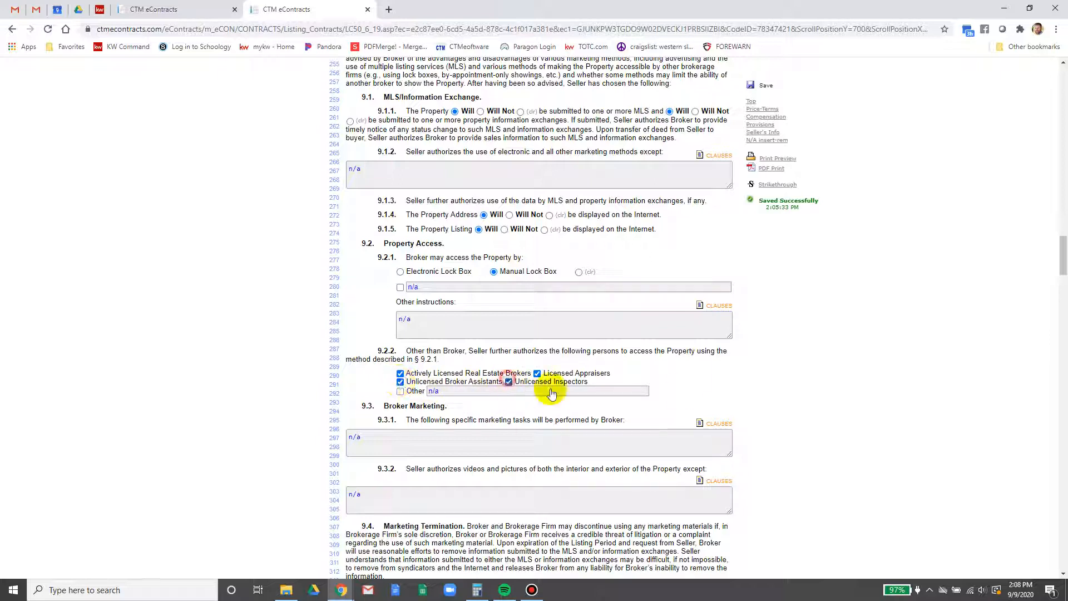
scroll(871, 353, down, 2)
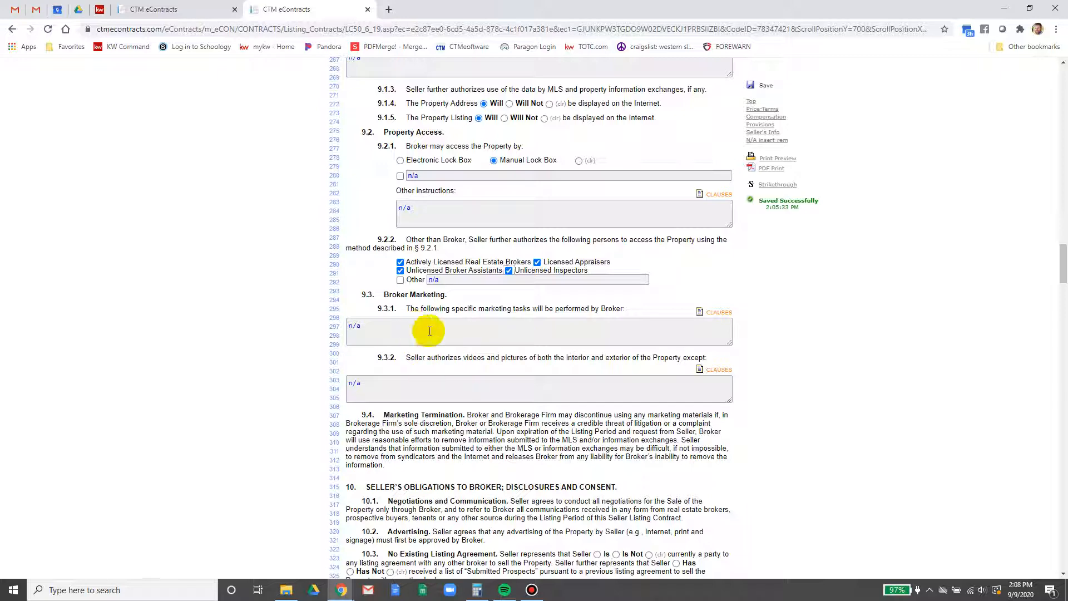
Select Is Not for another listing agreement and Has Not for Submitted Prospects in 10.3
scroll(453, 382, down, 4)
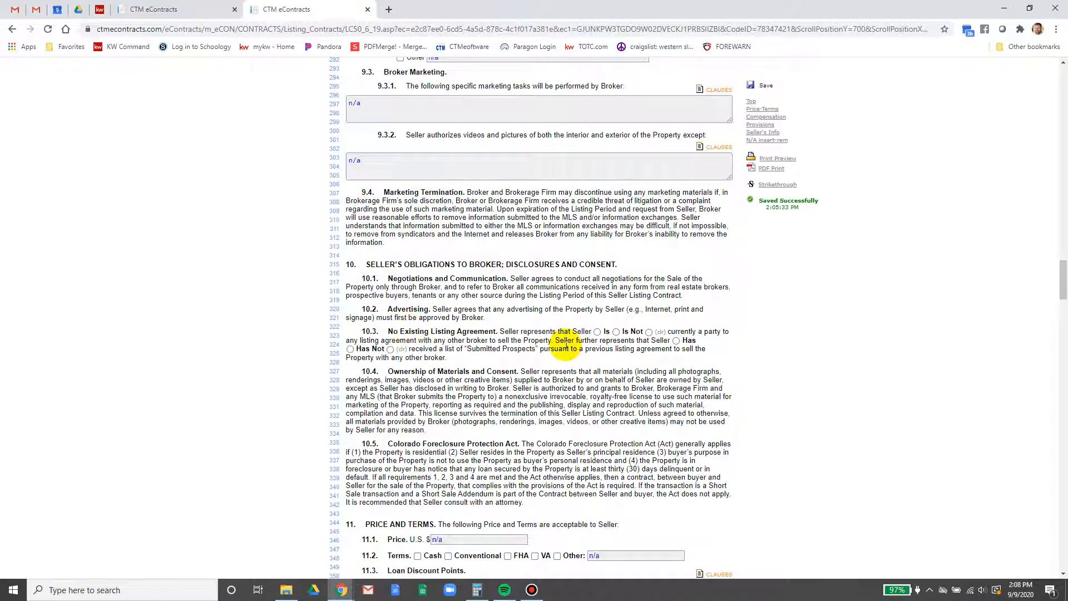
click(616, 332)
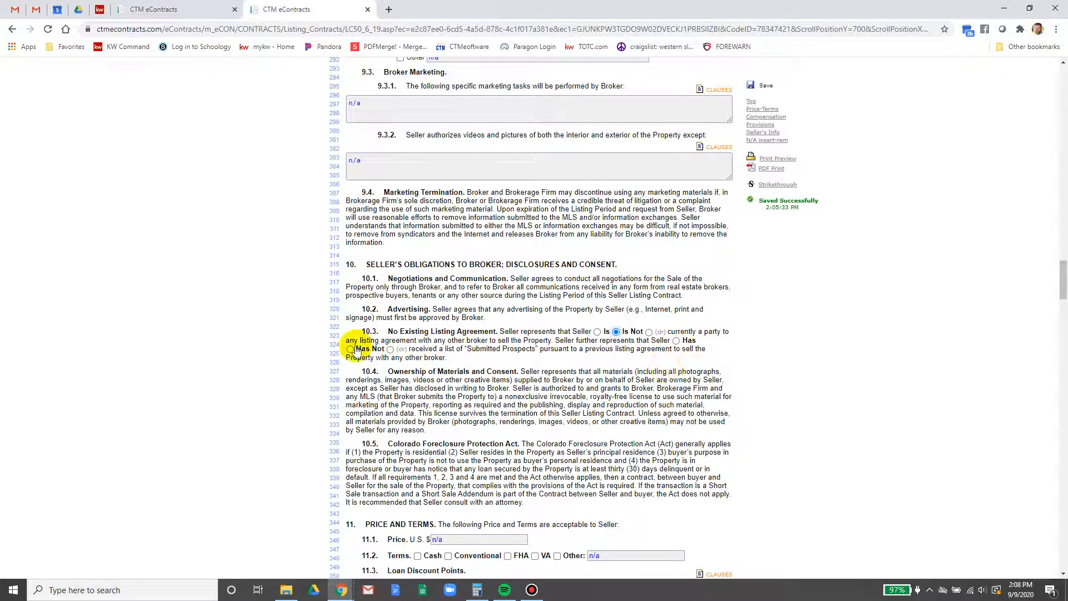
click(350, 349)
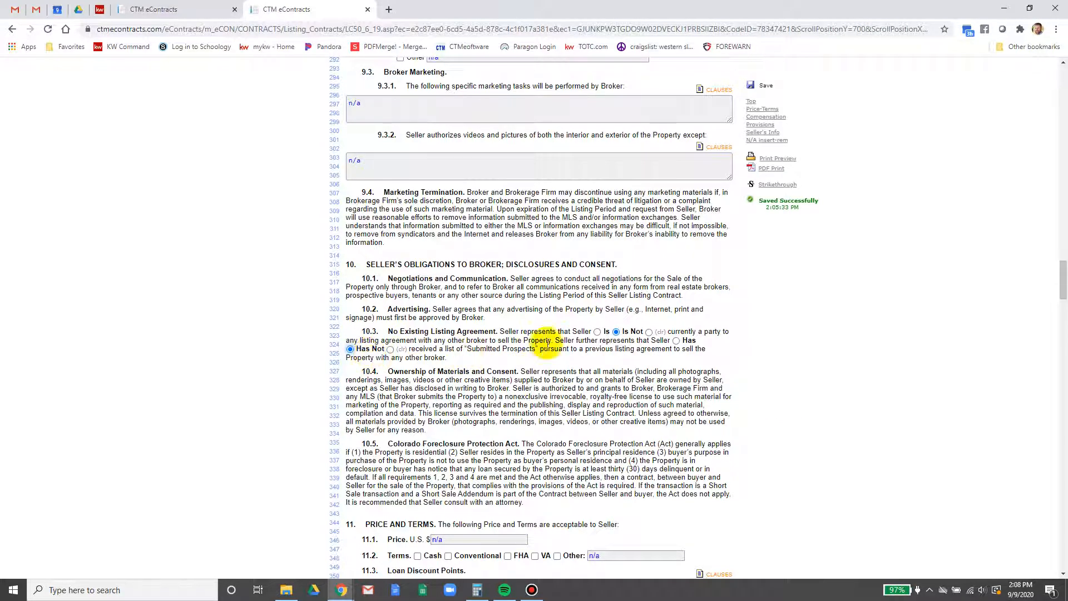
scroll(787, 359, down, 4)
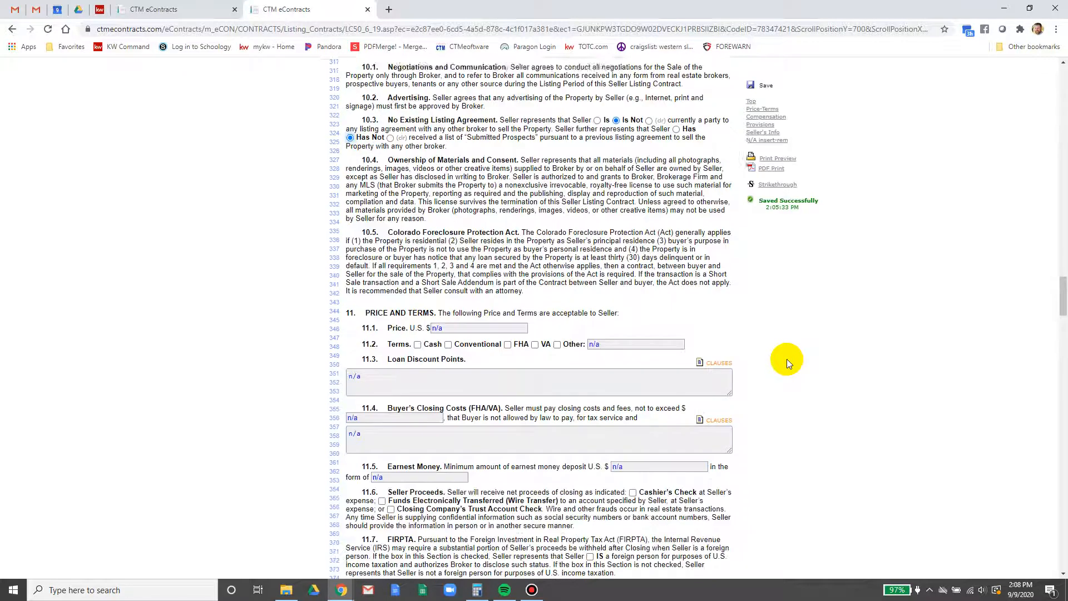
Accept Cash, Conventional, FHA and VA as payment terms in 11.2
scroll(787, 359, down, 1)
click(498, 264)
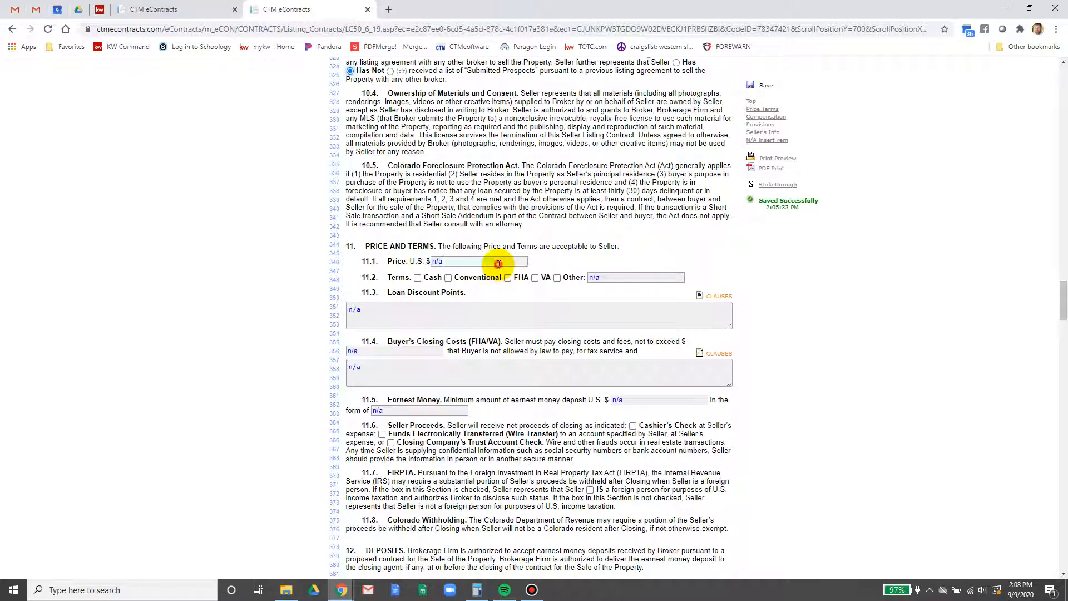
click(417, 278)
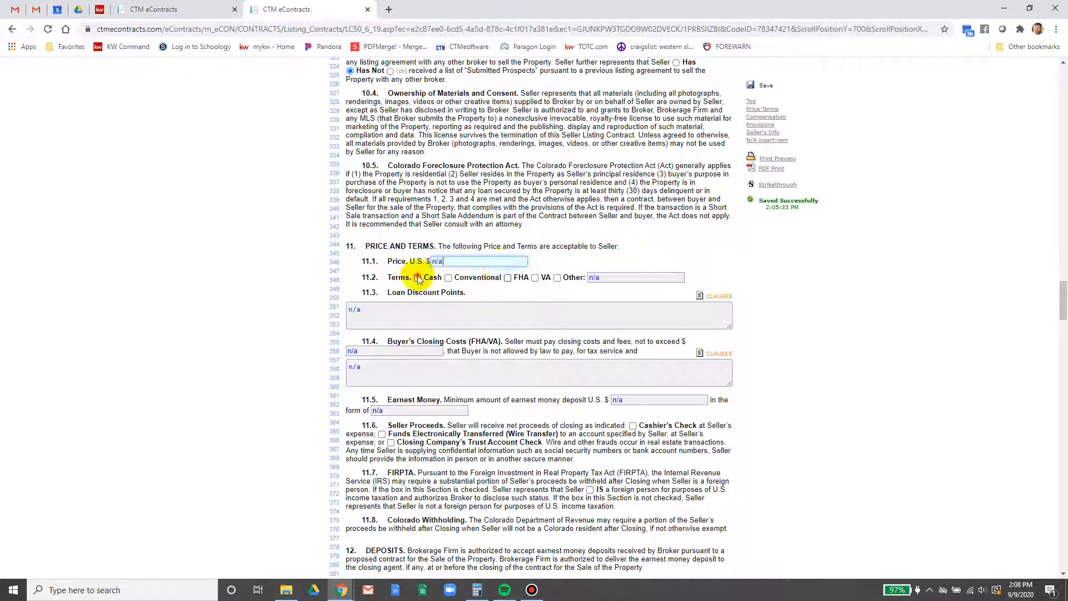
click(449, 279)
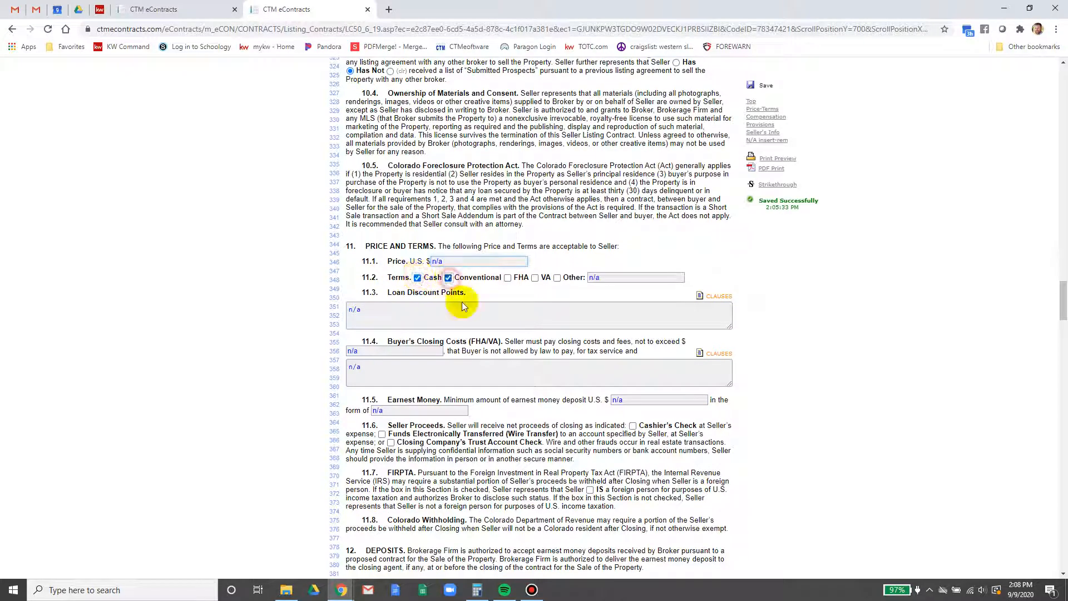
click(508, 278)
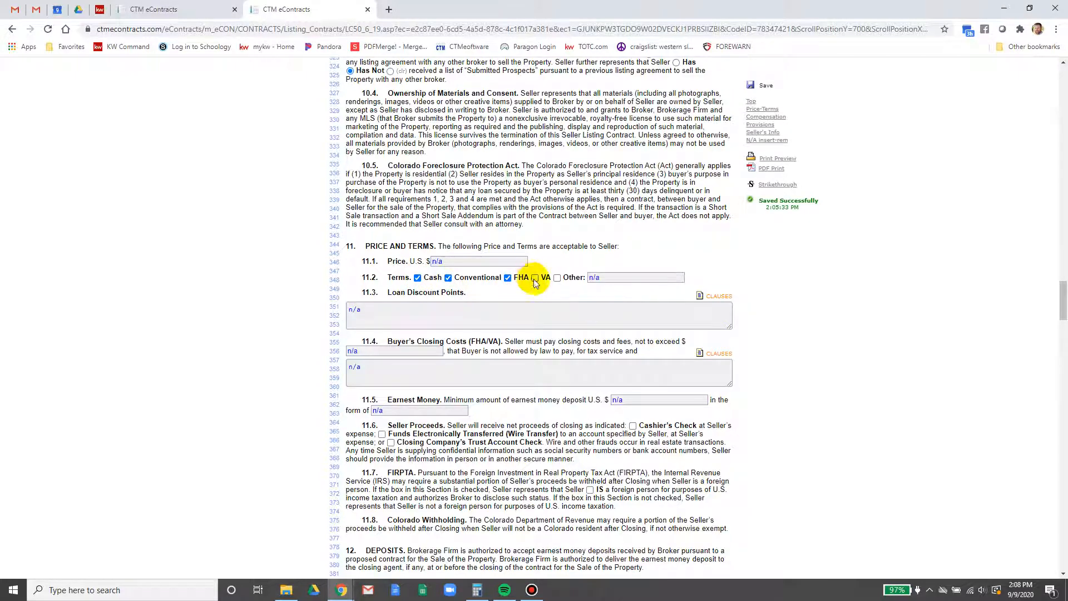
click(535, 278)
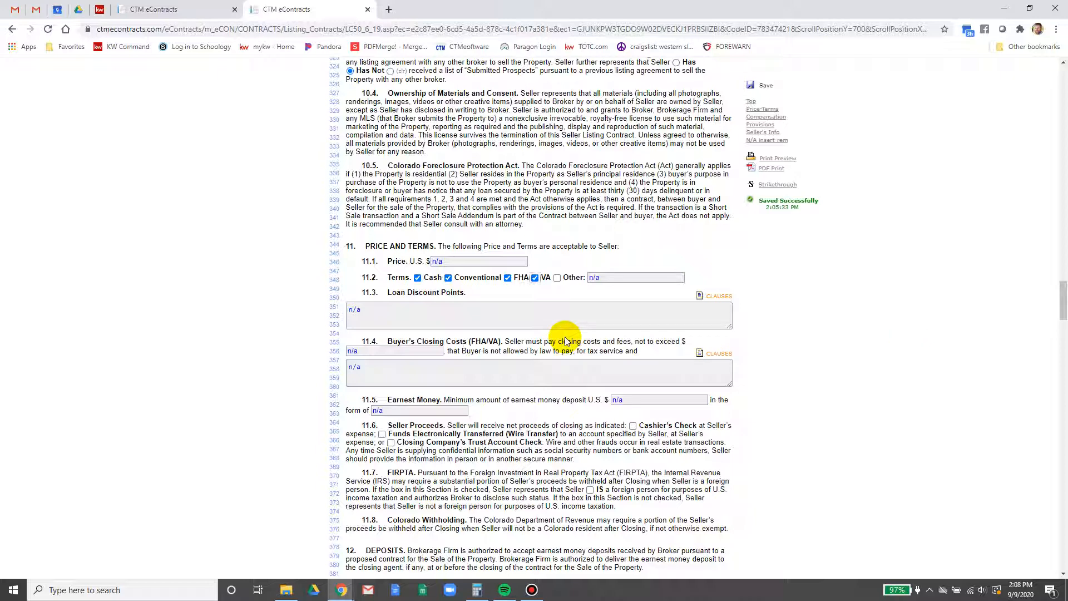
scroll(534, 373, down, 1)
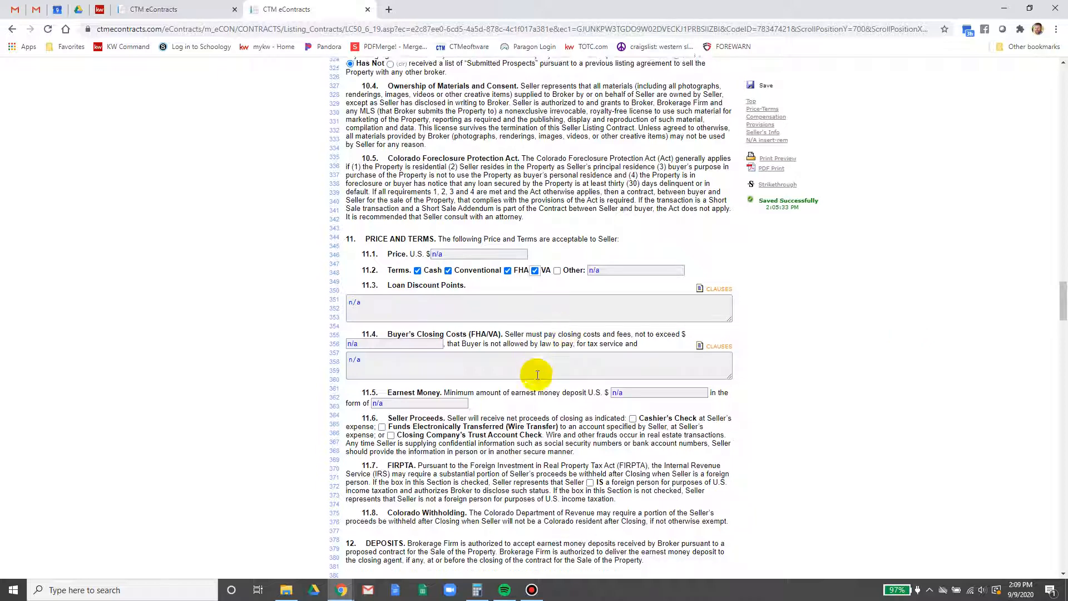
Set 2000 earnest money in Good Funds and choose wire-transferred seller proceeds
click(644, 343)
key(BackSpace)
key(BackSpace)
key(BackSpace)
text(2000)
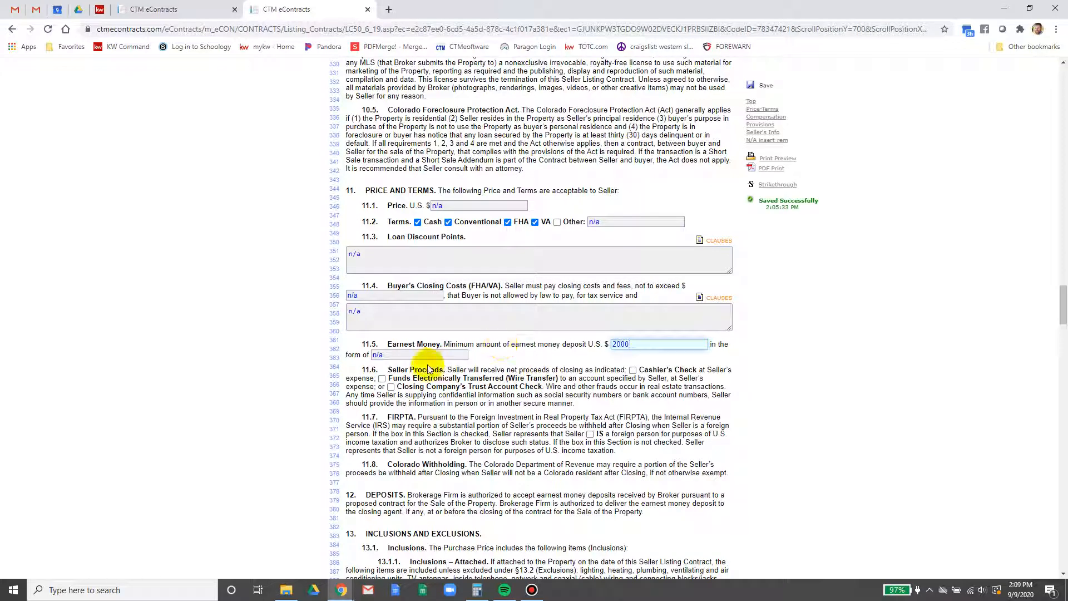
drag(407, 356, 301, 361)
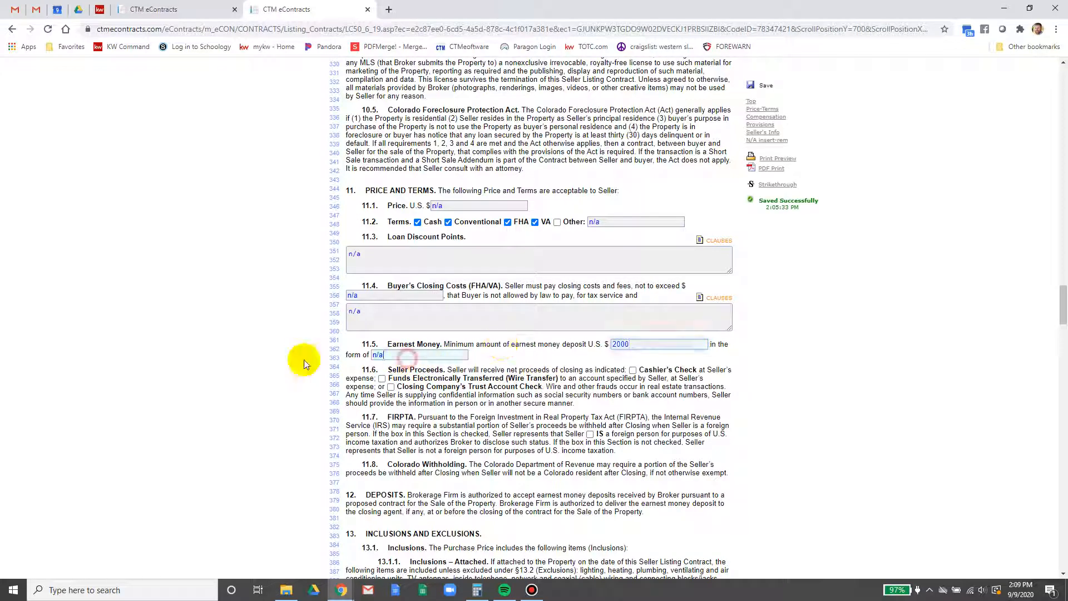
text(Good Funds)
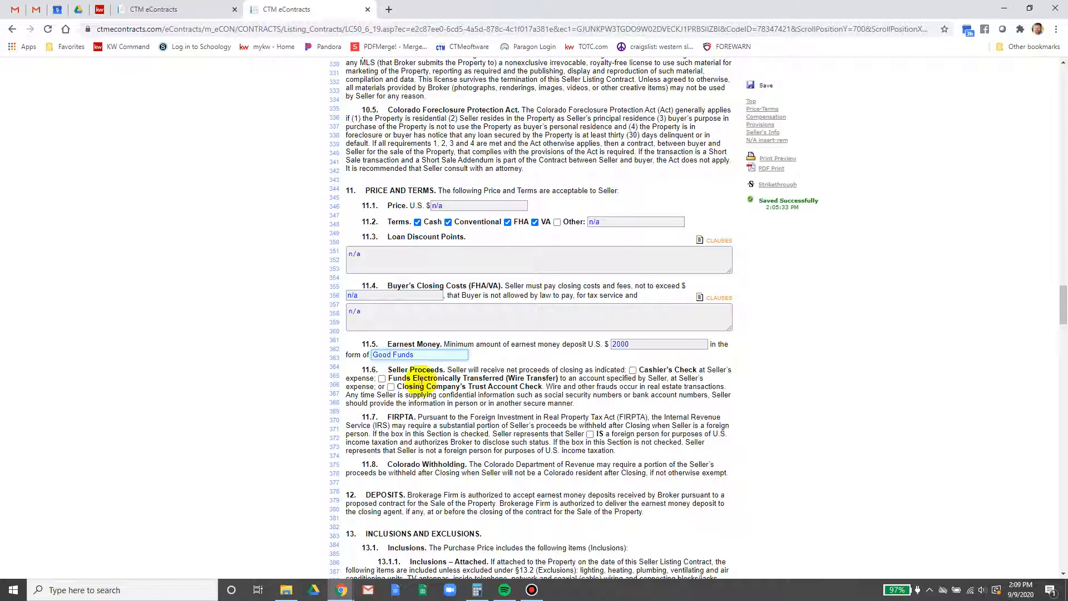
click(897, 405)
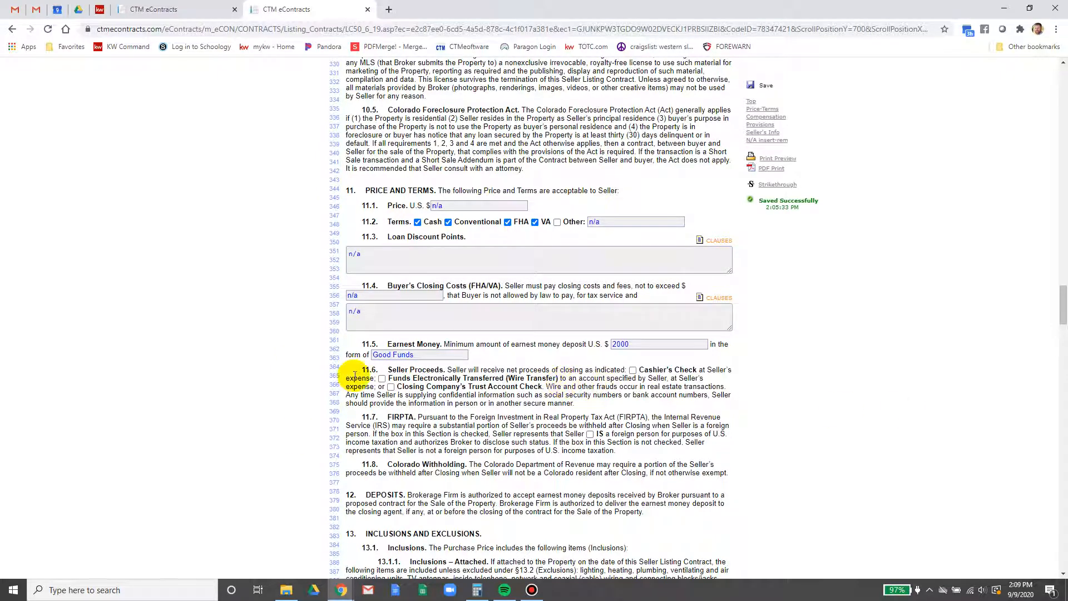
click(383, 378)
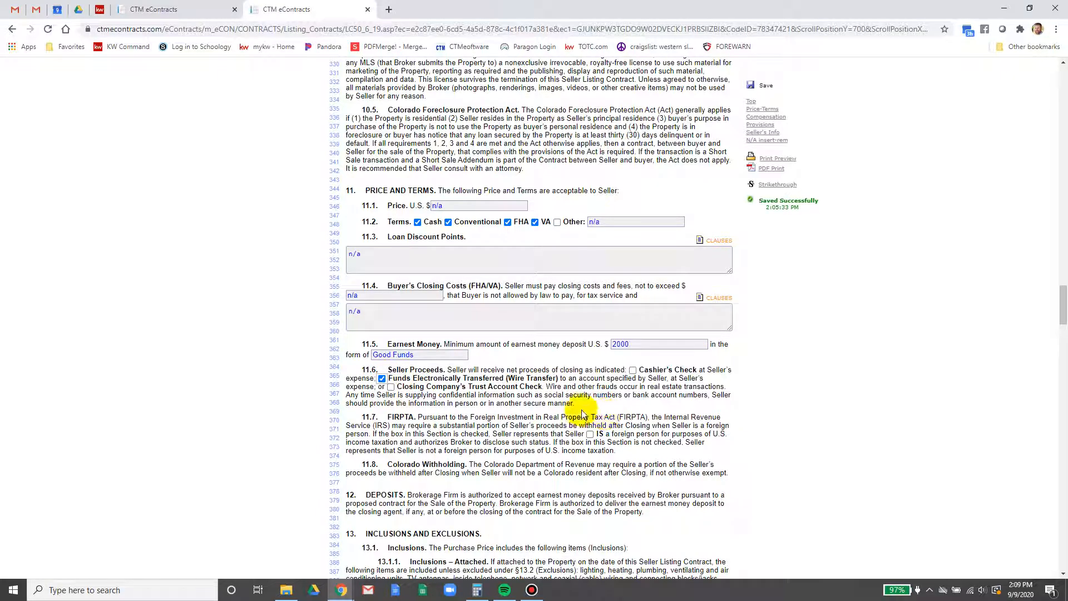
scroll(583, 415, down, 1)
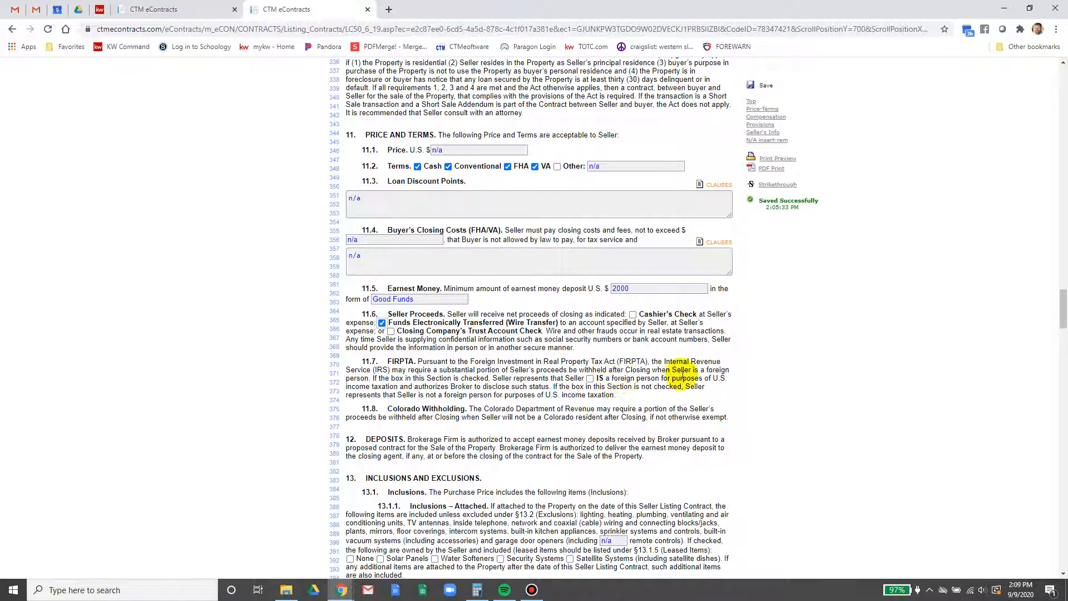
scroll(412, 454, down, 2)
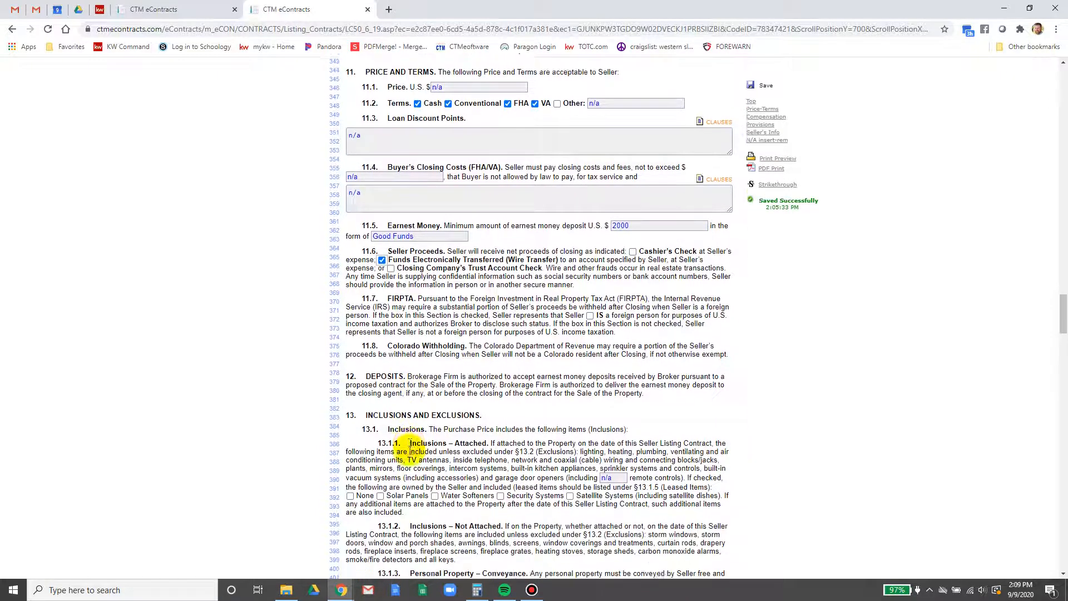
scroll(410, 453, down, 1)
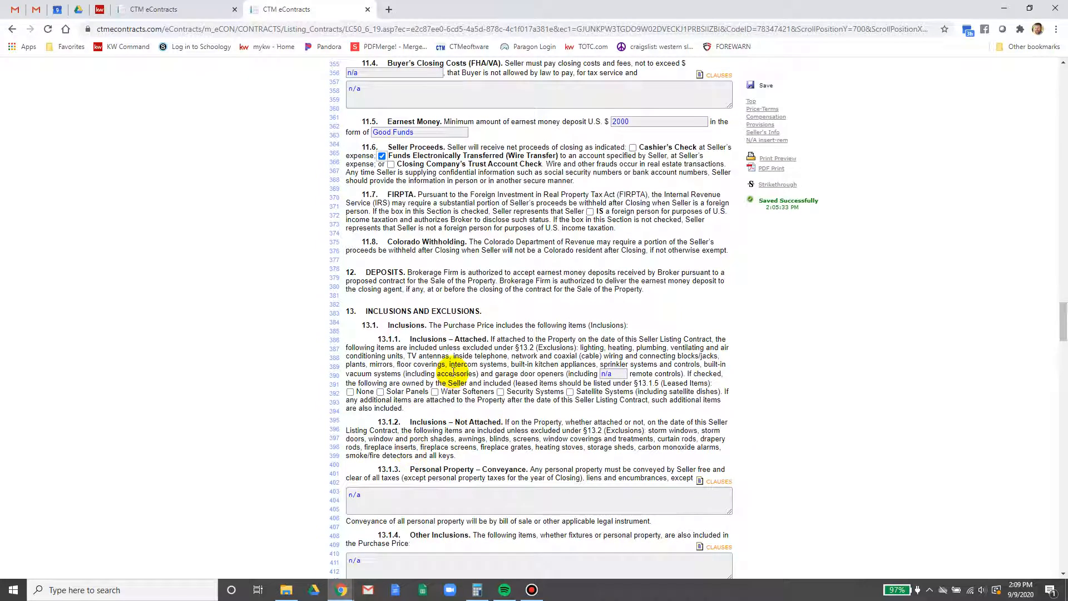
triple_click(612, 374)
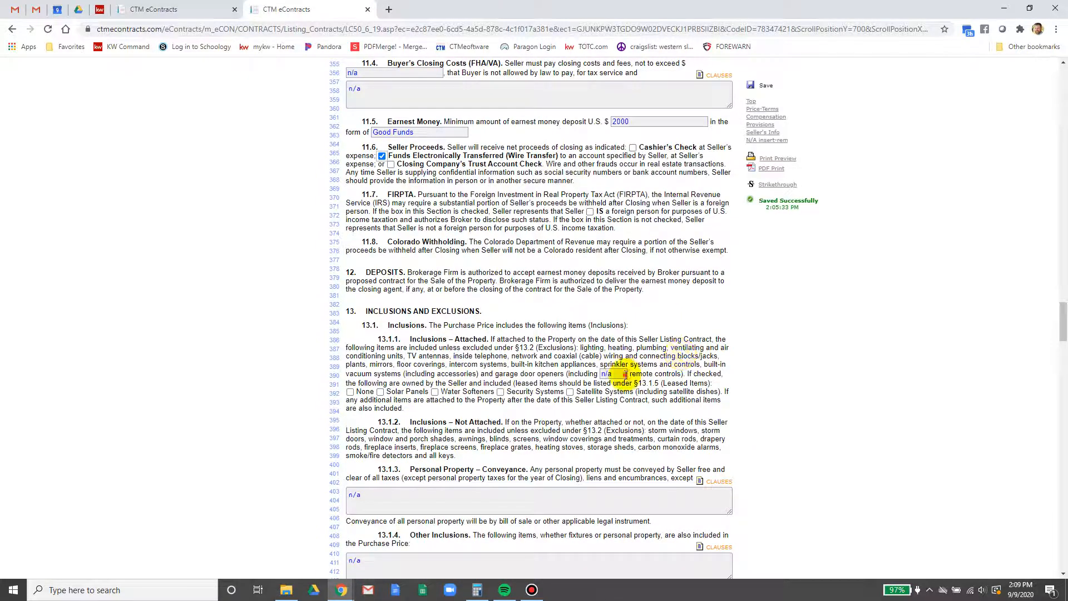
text(1)
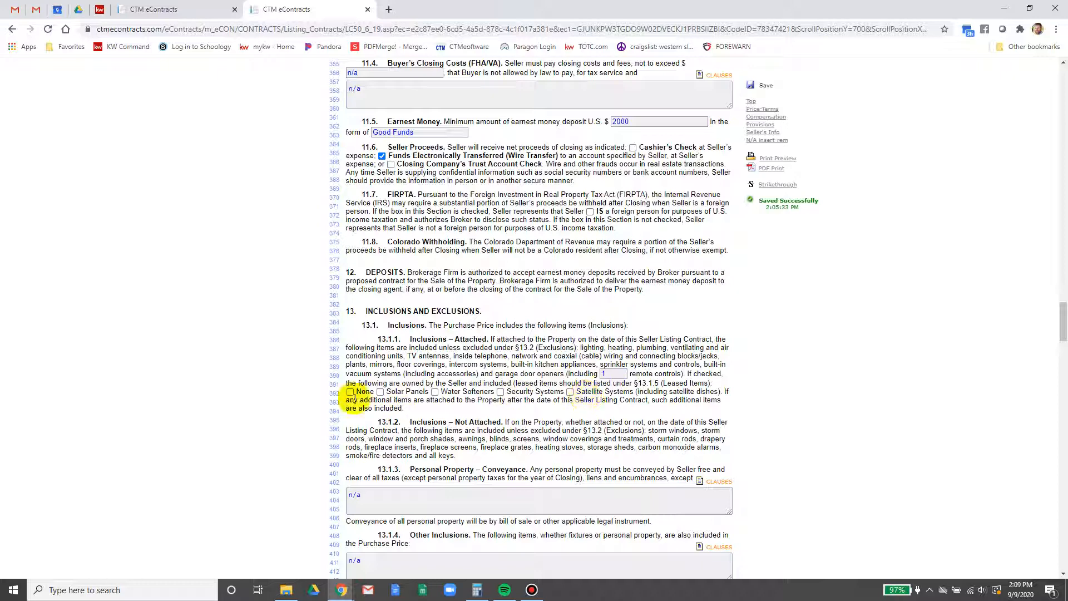
click(350, 392)
scroll(476, 452, down, 2)
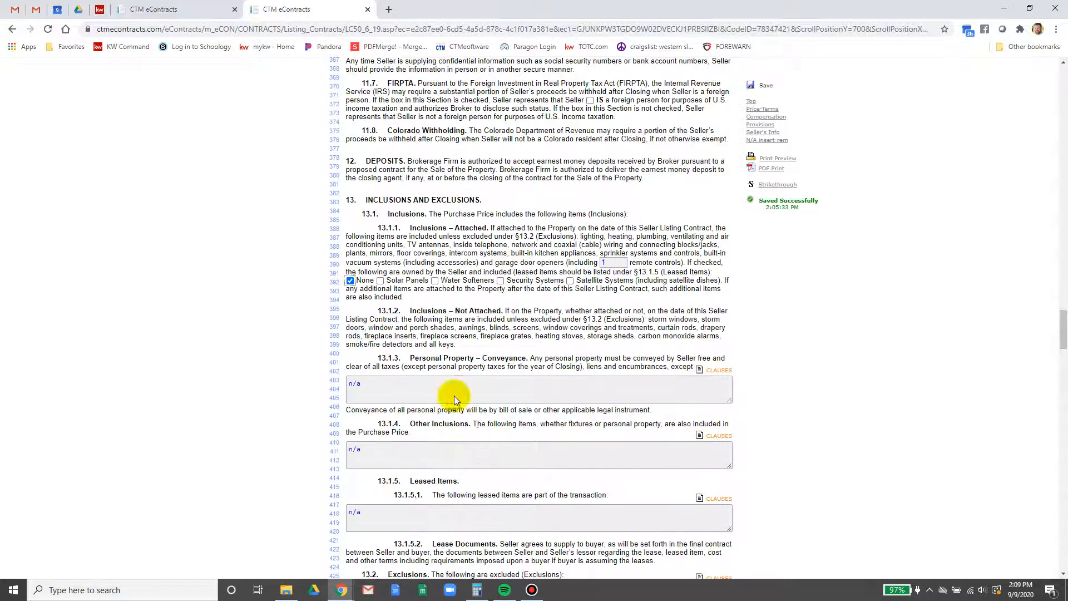
click(452, 382)
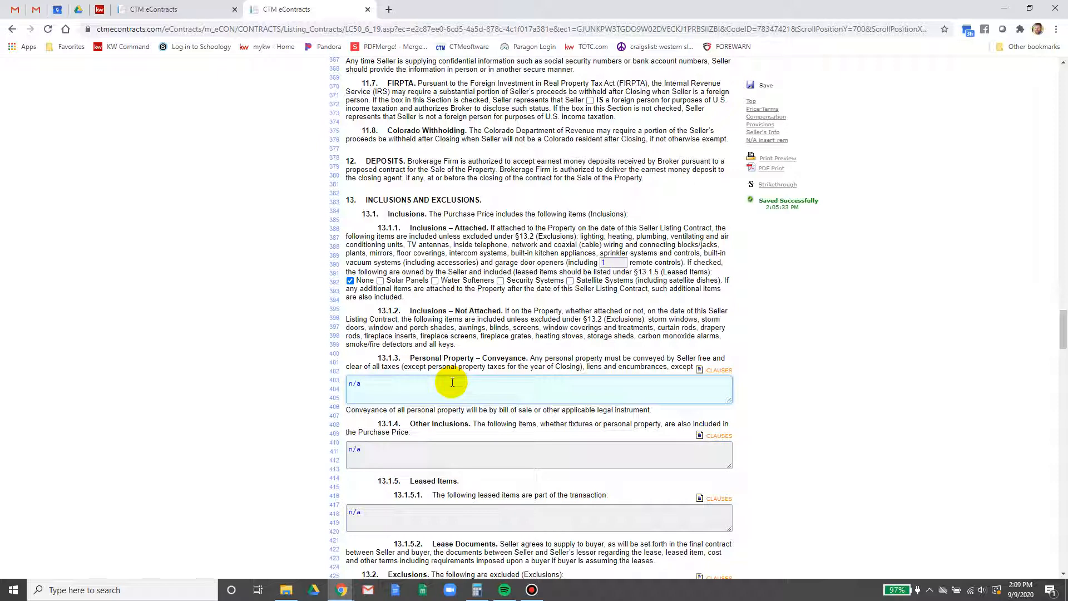
scroll(453, 382, down, 2)
key(Tab)
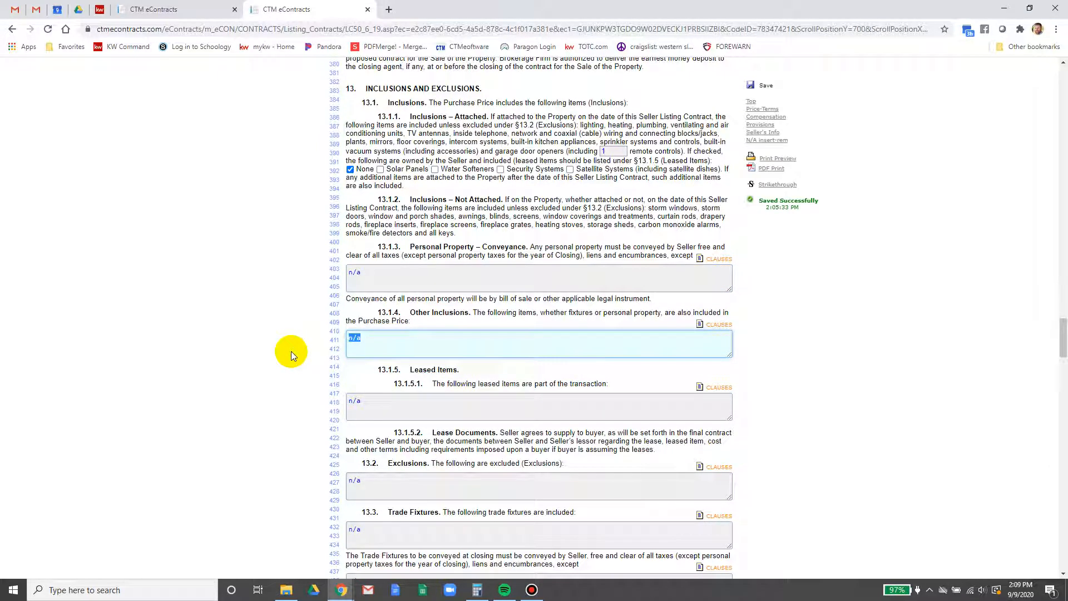
text(TBD)
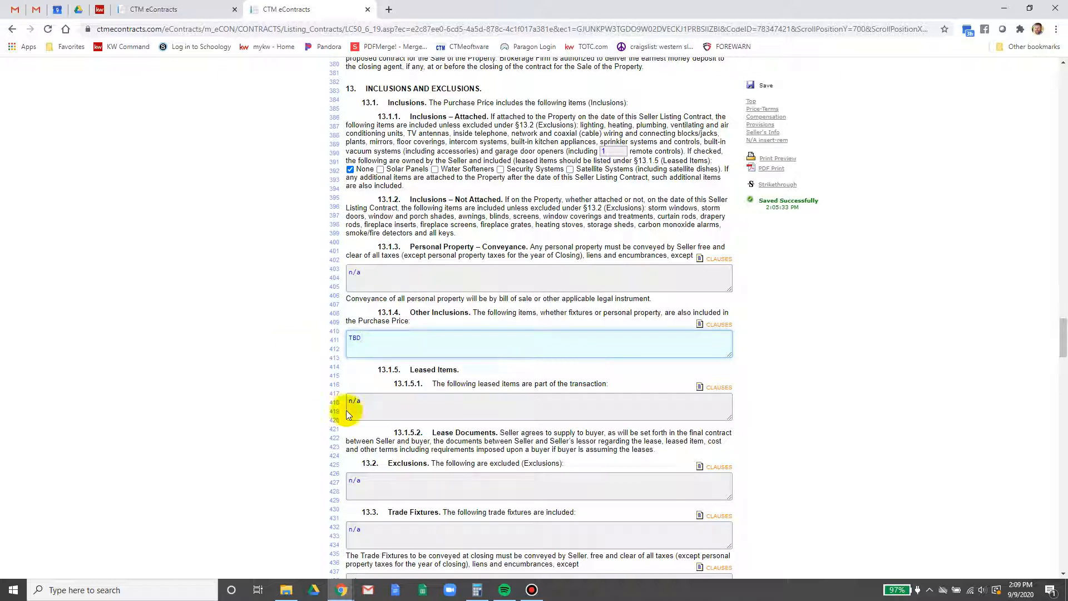
scroll(440, 445, down, 2)
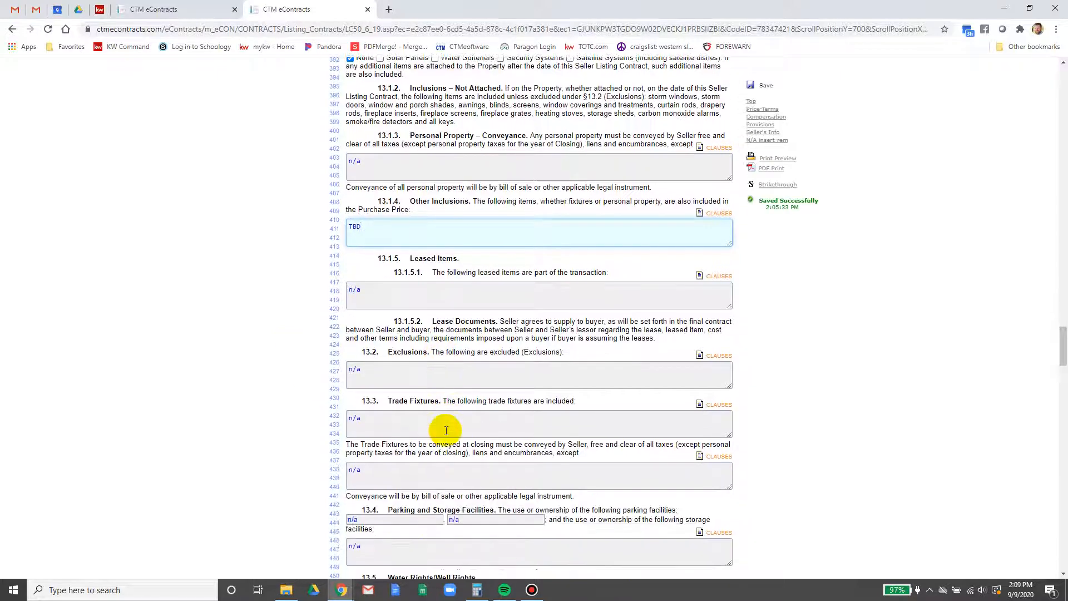
scroll(445, 431, down, 2)
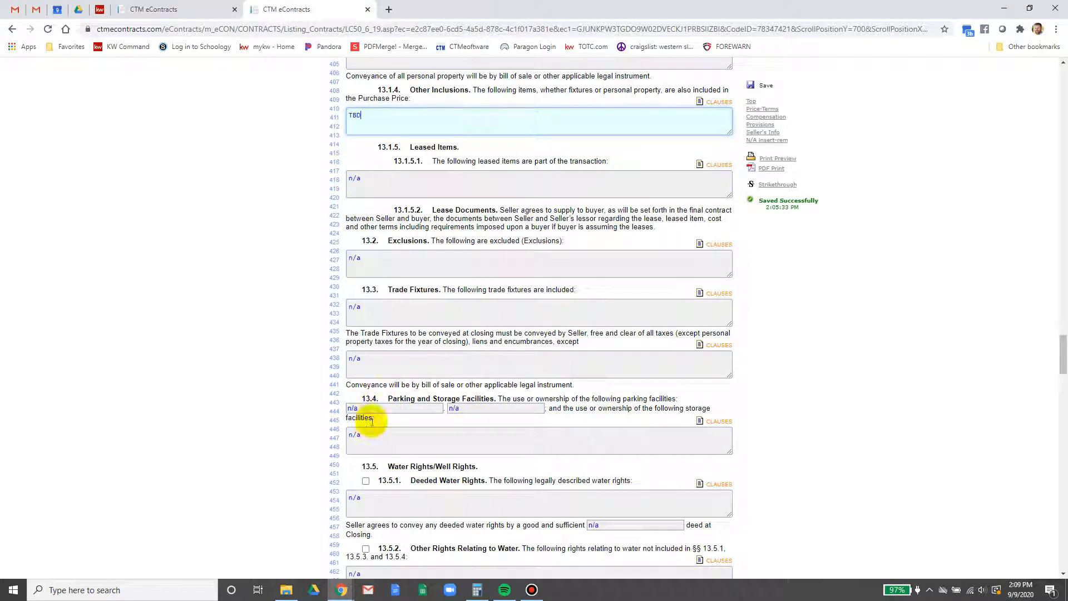
scroll(453, 429, down, 3)
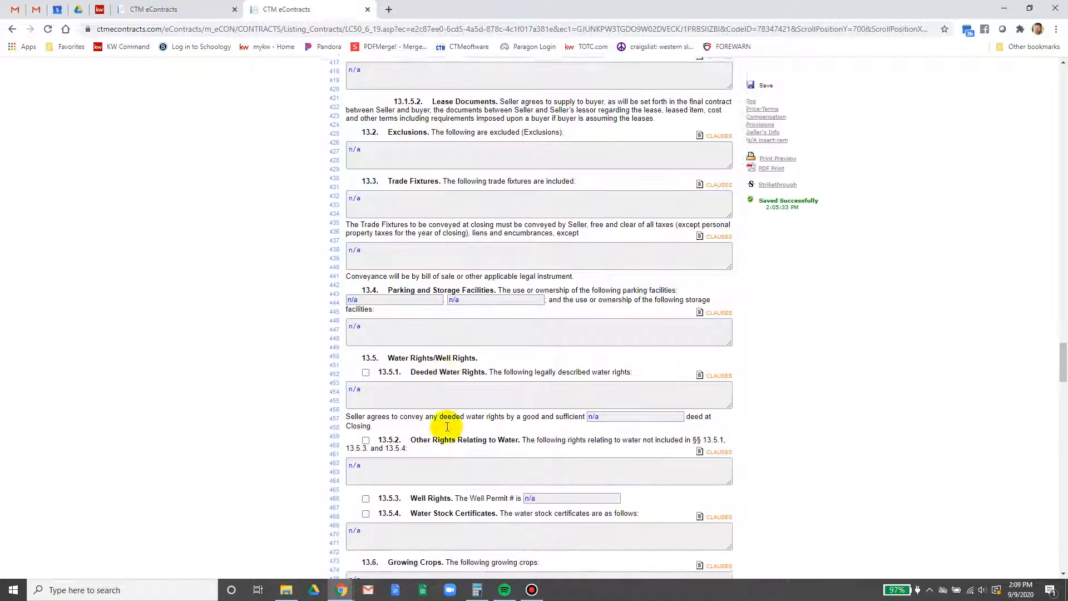
scroll(442, 413, down, 3)
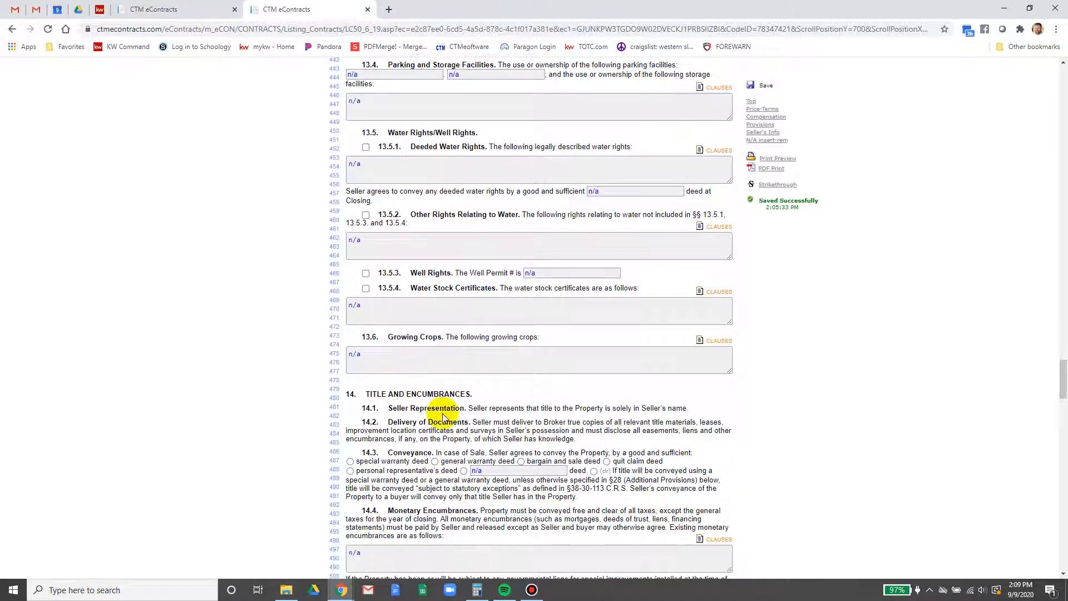
scroll(437, 409, down, 1)
scroll(437, 411, down, 1)
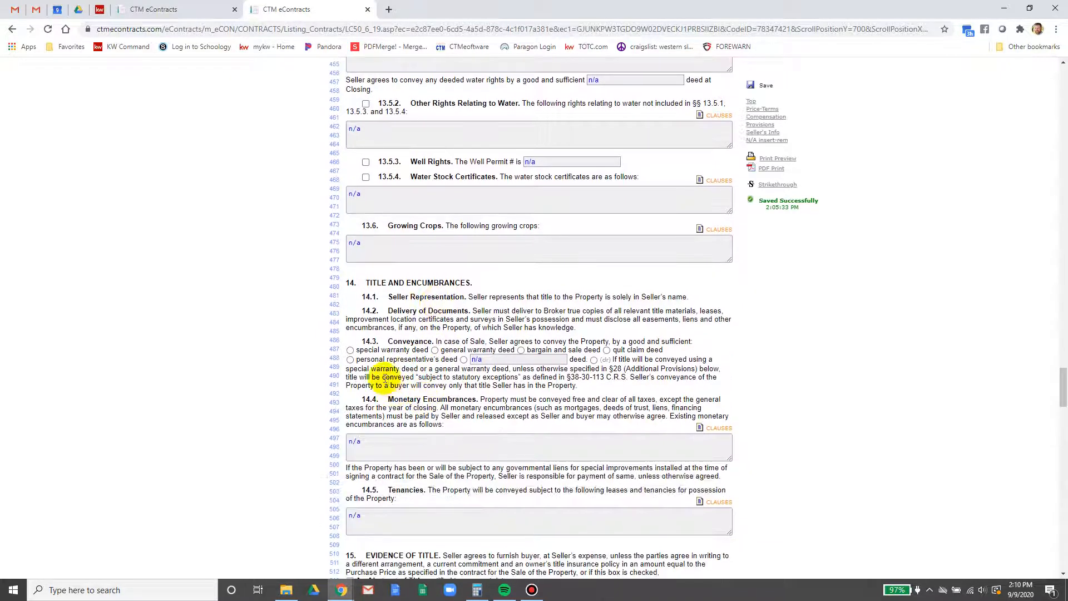
Choose conveyance by special warranty deed in 14.3 and enter DOD for Possession
click(350, 350)
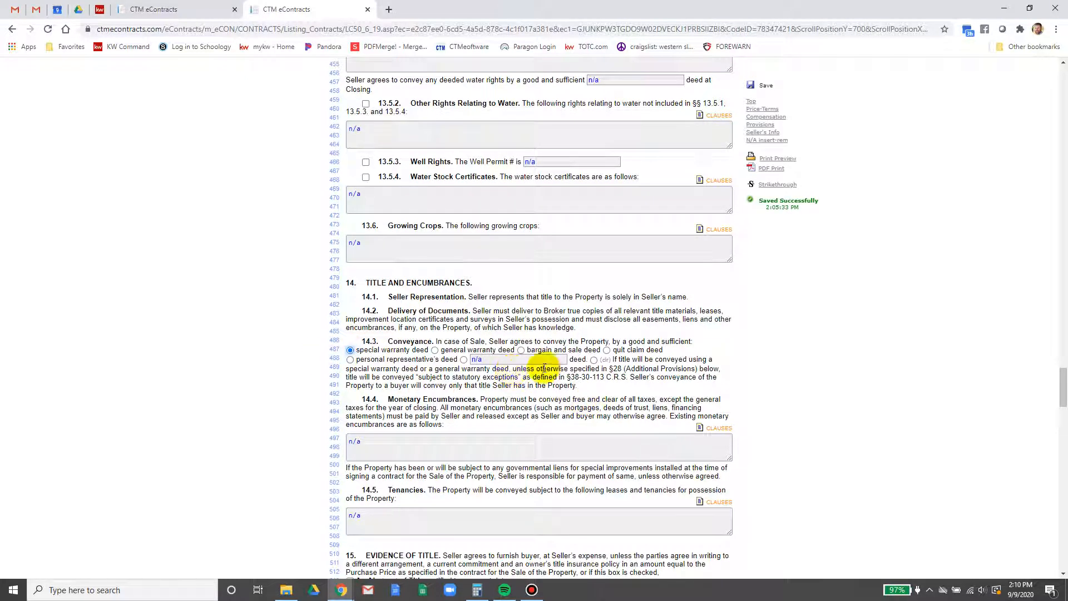
scroll(406, 428, down, 3)
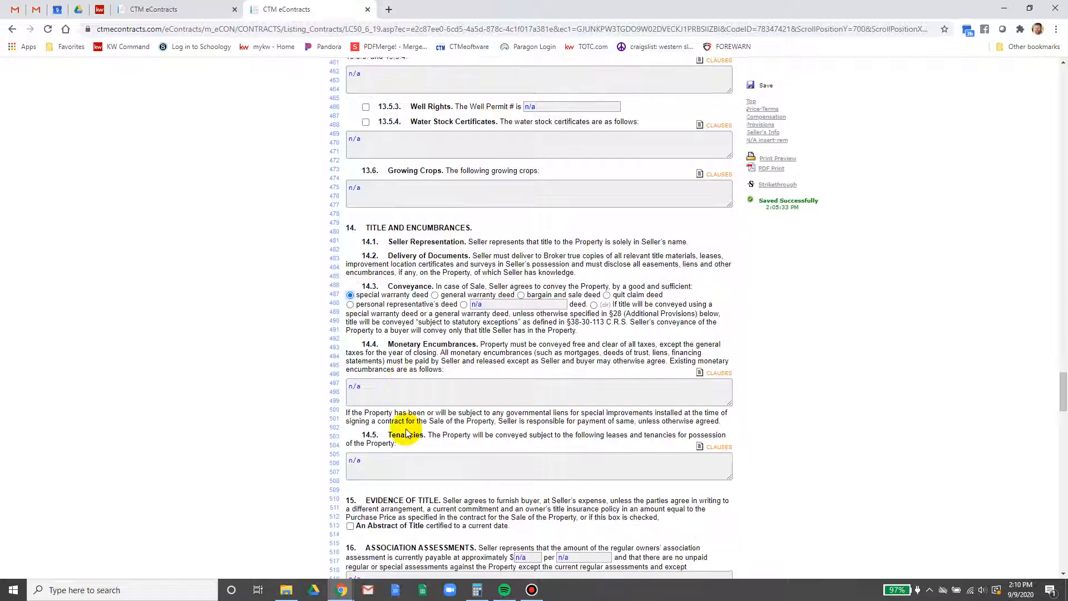
scroll(406, 429, down, 1)
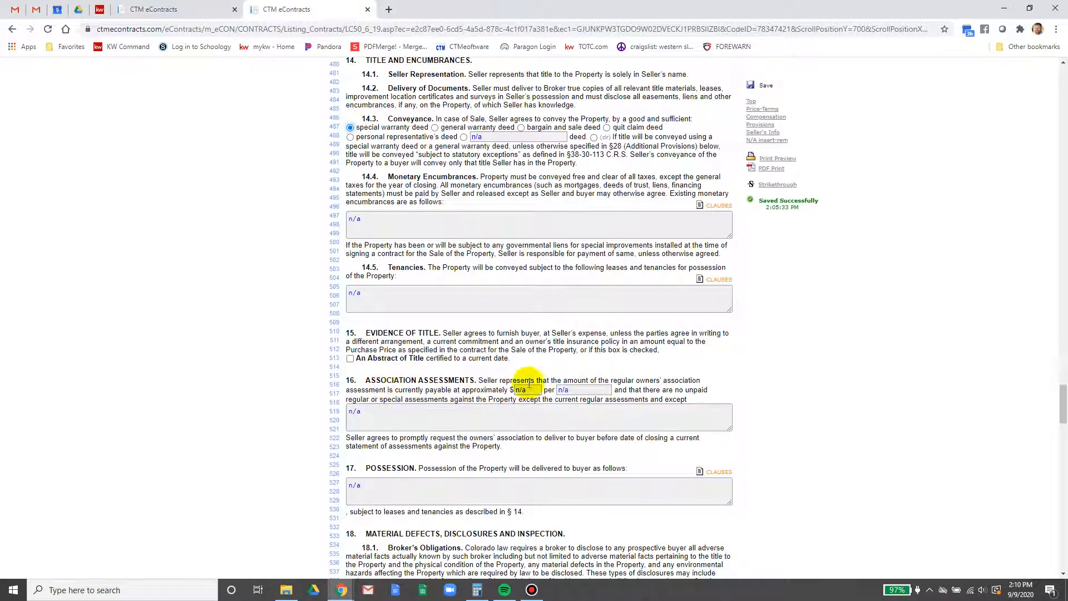
scroll(418, 440, down, 1)
click(418, 440)
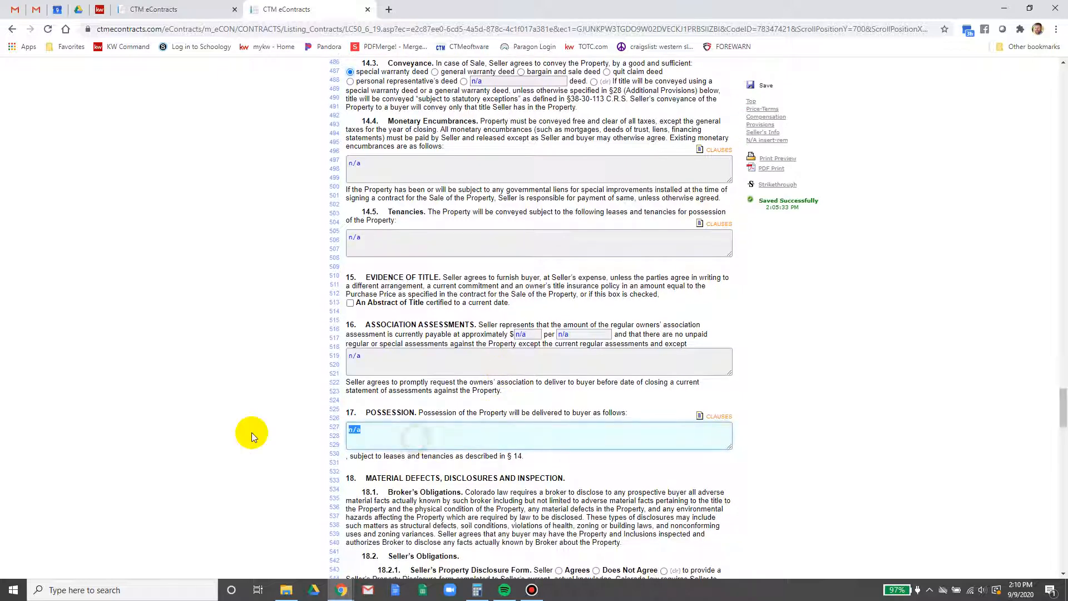
text(DPOD)
key(BackSpace)
key(BackSpace)
text(POD)
key(BackSpace)
key(BackSpace)
key(BackSpace)
text(OD)
Select Agrees in 18.2.1 and choose option (2), splitting forfeited payments with the Brokerage Firm
scroll(579, 398, down, 2)
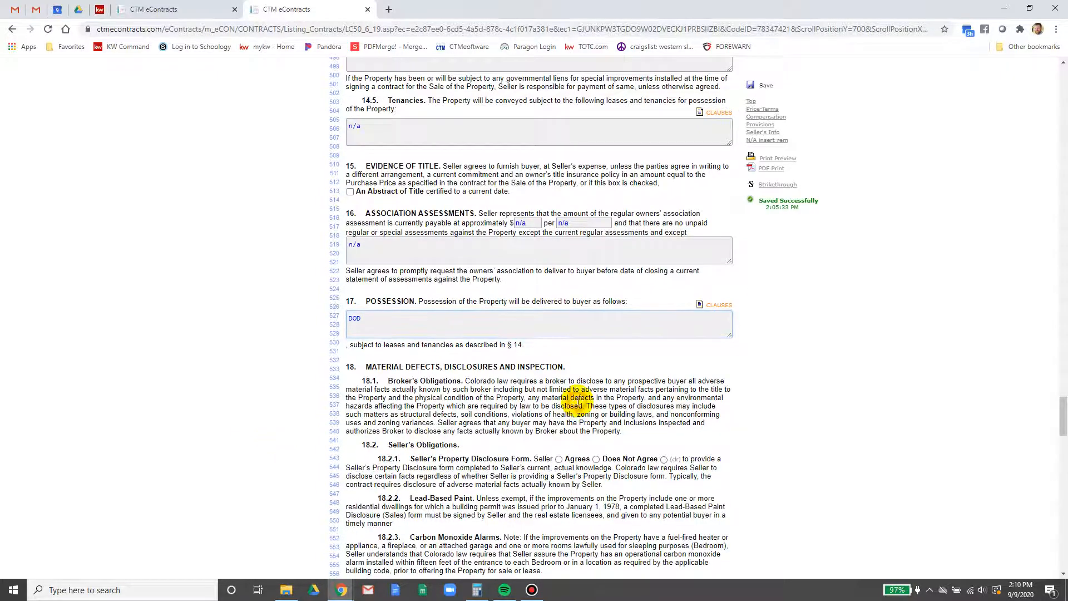
scroll(579, 398, down, 2)
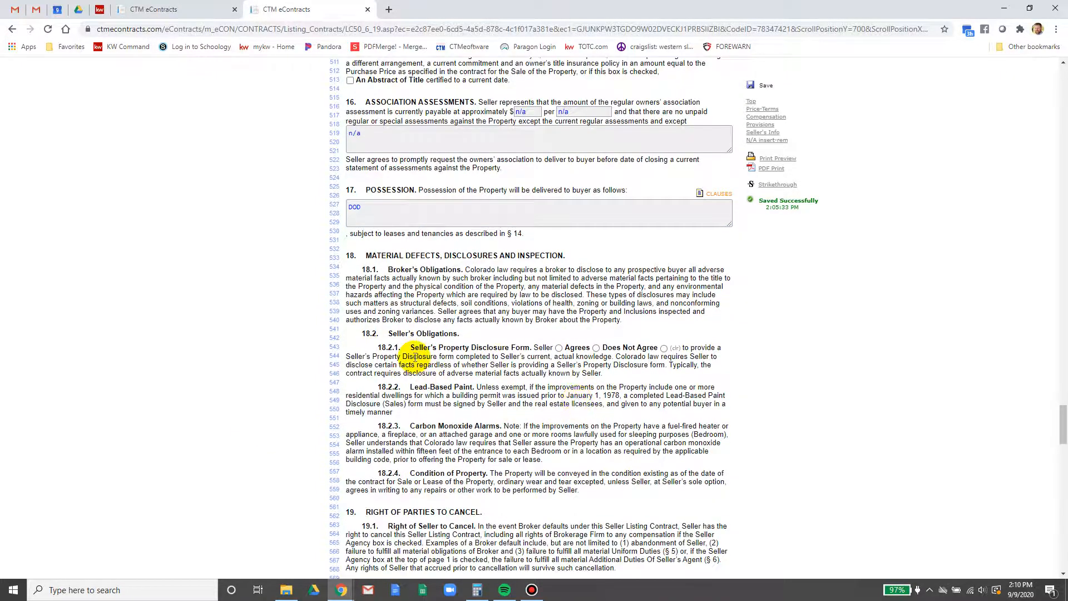
click(559, 348)
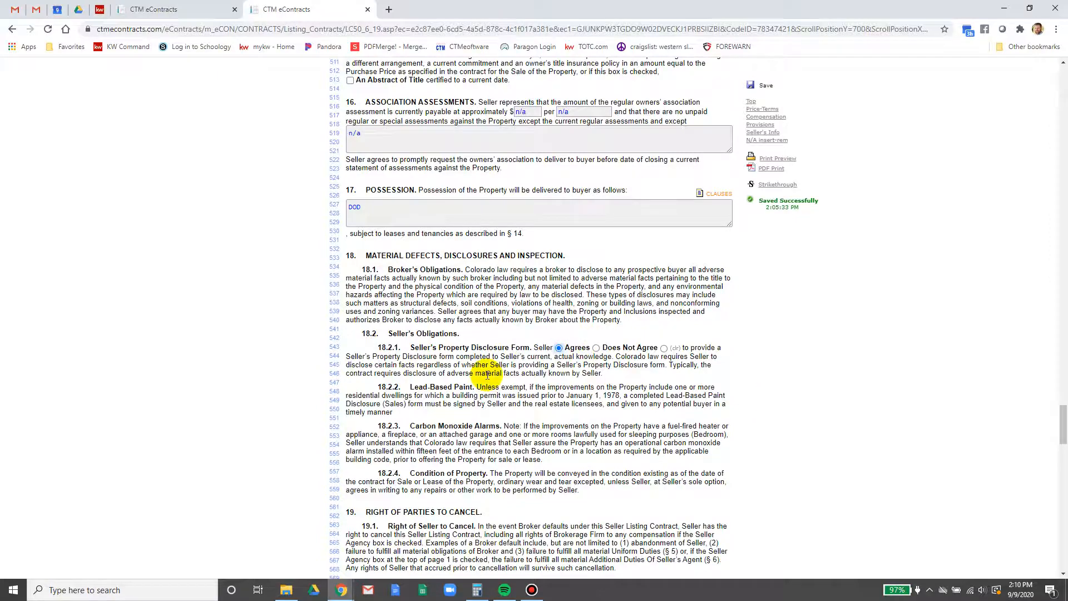
scroll(423, 448, down, 4)
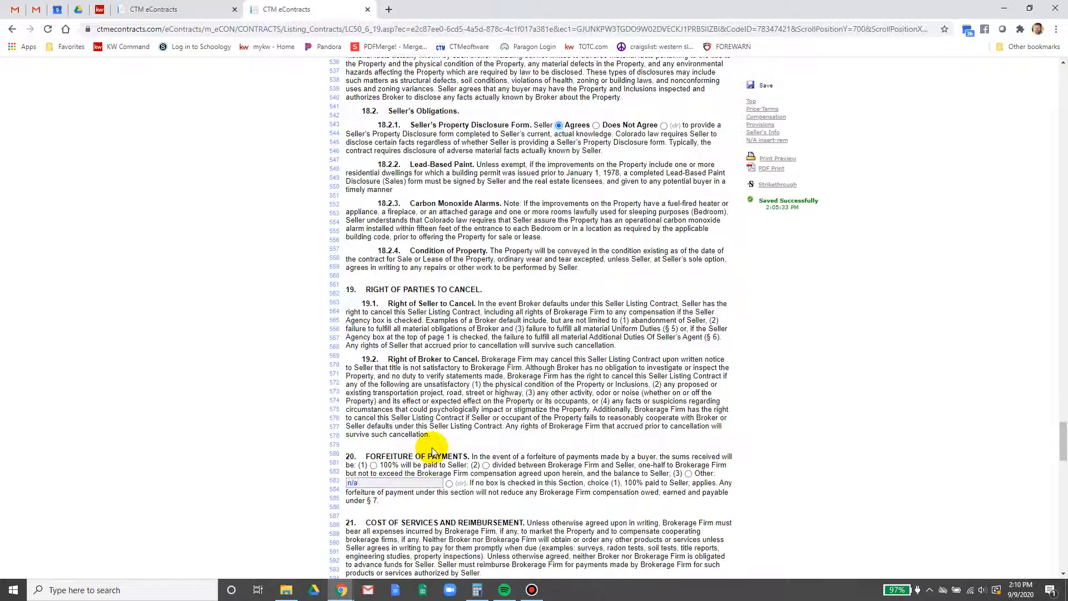
scroll(433, 451, down, 2)
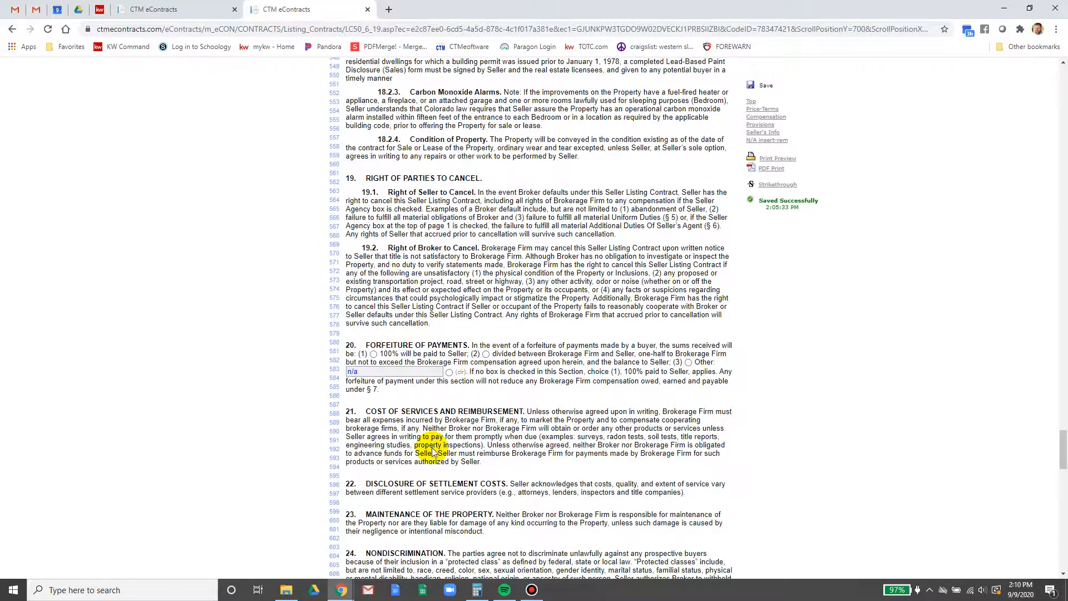
click(486, 354)
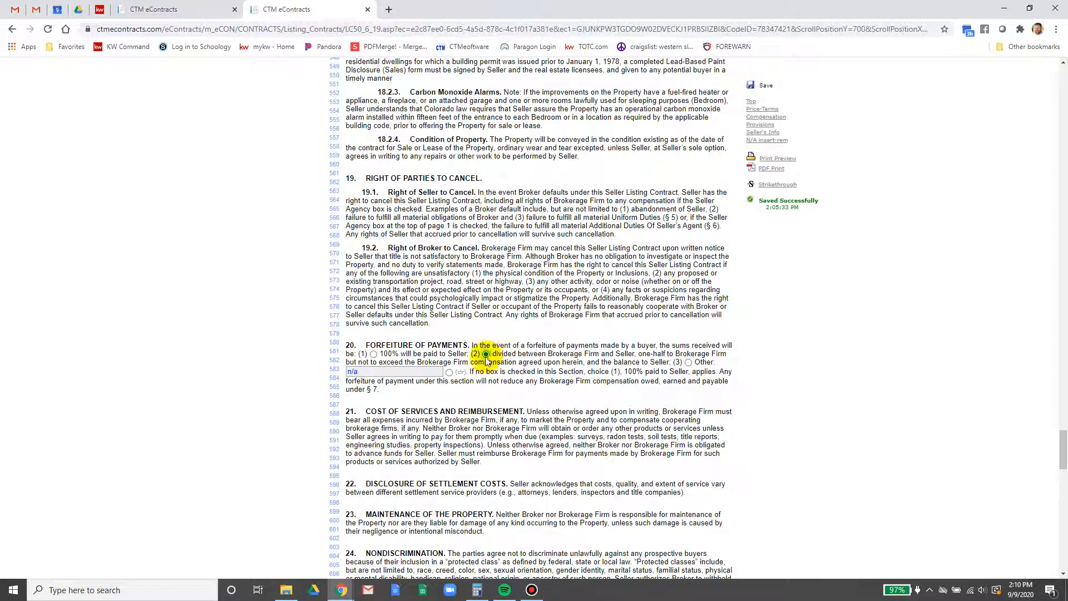
scroll(487, 356, down, 2)
scroll(486, 361, down, 4)
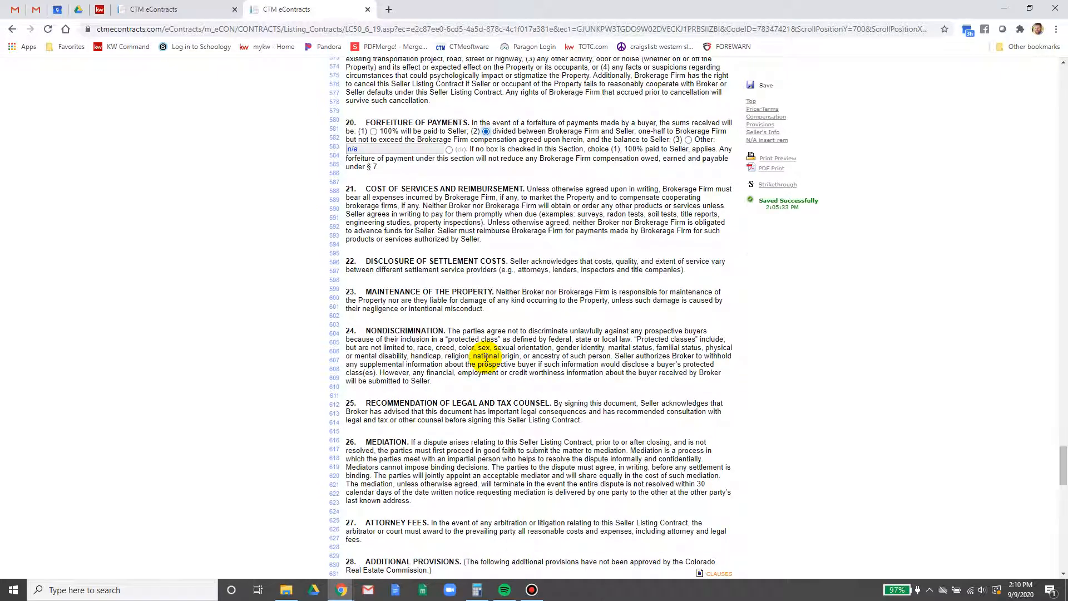
scroll(487, 357, down, 4)
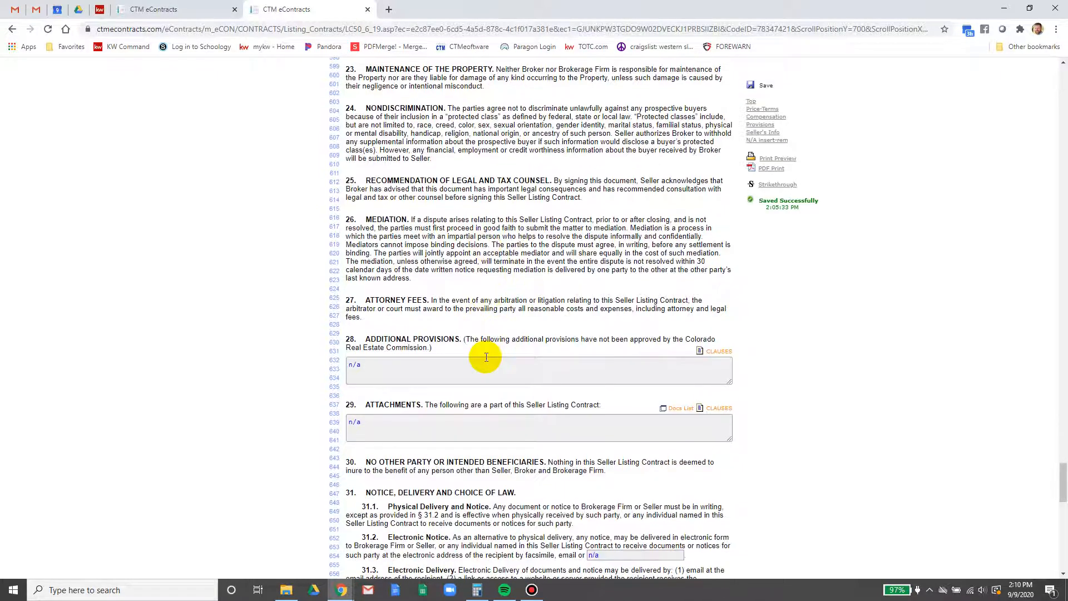
scroll(486, 357, down, 1)
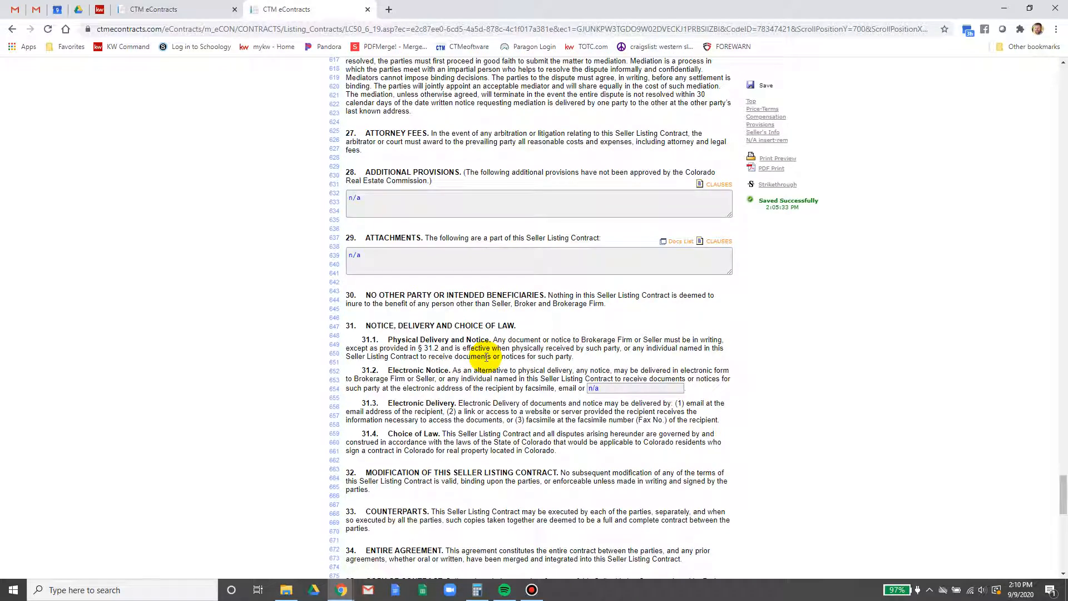
Insert the LS - Photography/Video Rights clause into section 28 Additional Provisions
click(720, 185)
scroll(466, 361, down, 5)
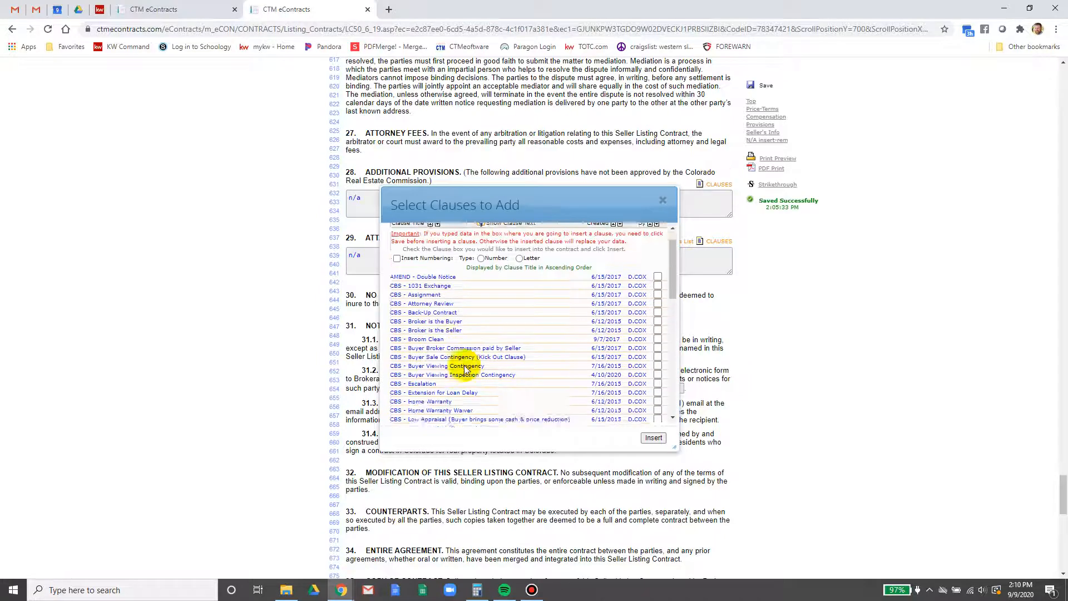
scroll(465, 369, down, 3)
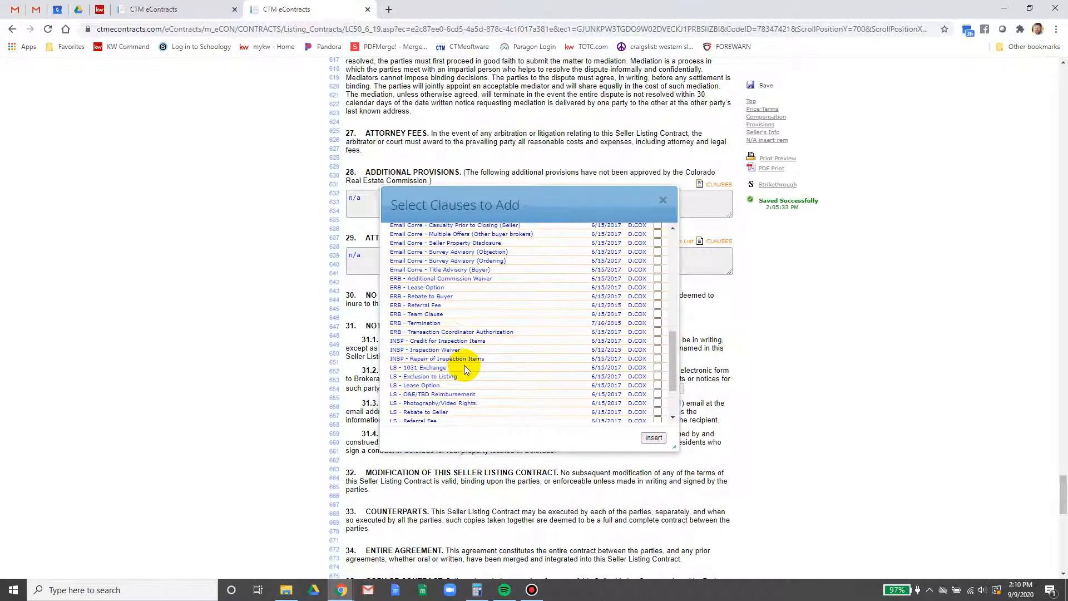
scroll(465, 368, down, 2)
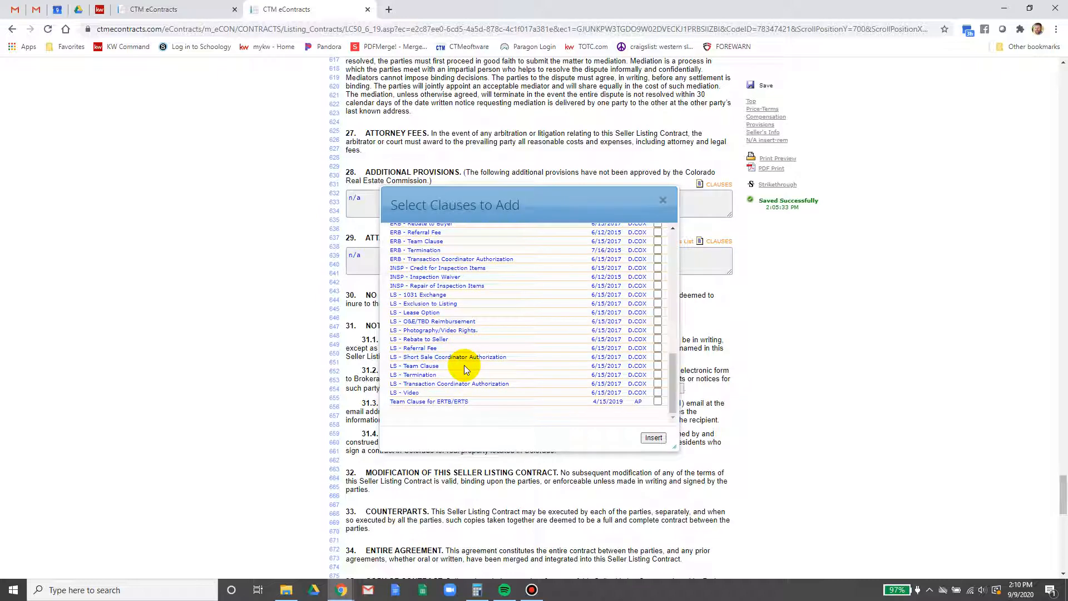
scroll(464, 365, up, 4)
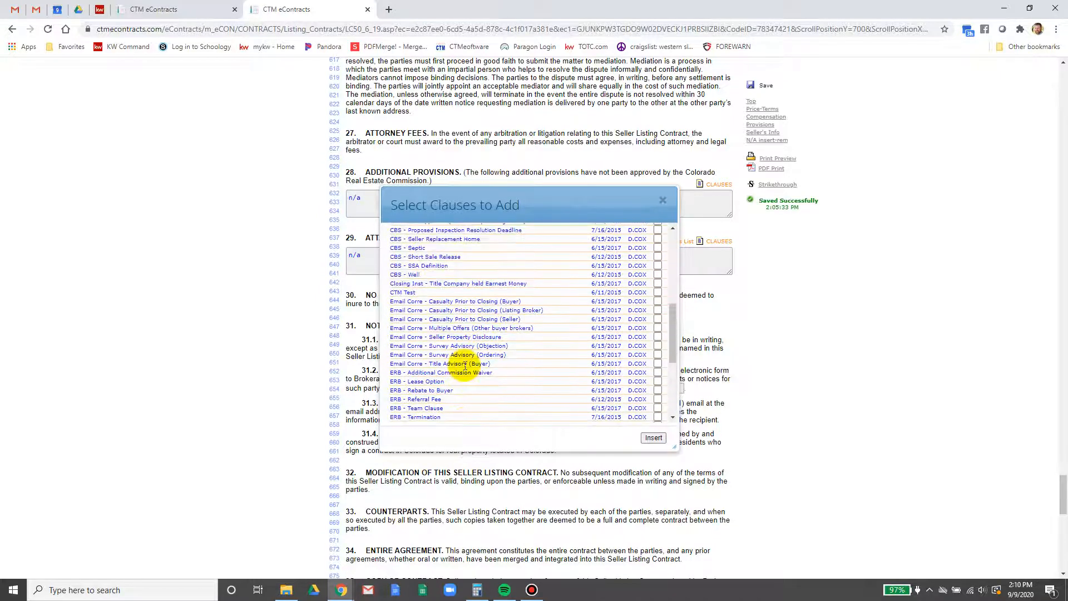
scroll(465, 366, up, 5)
scroll(465, 366, down, 4)
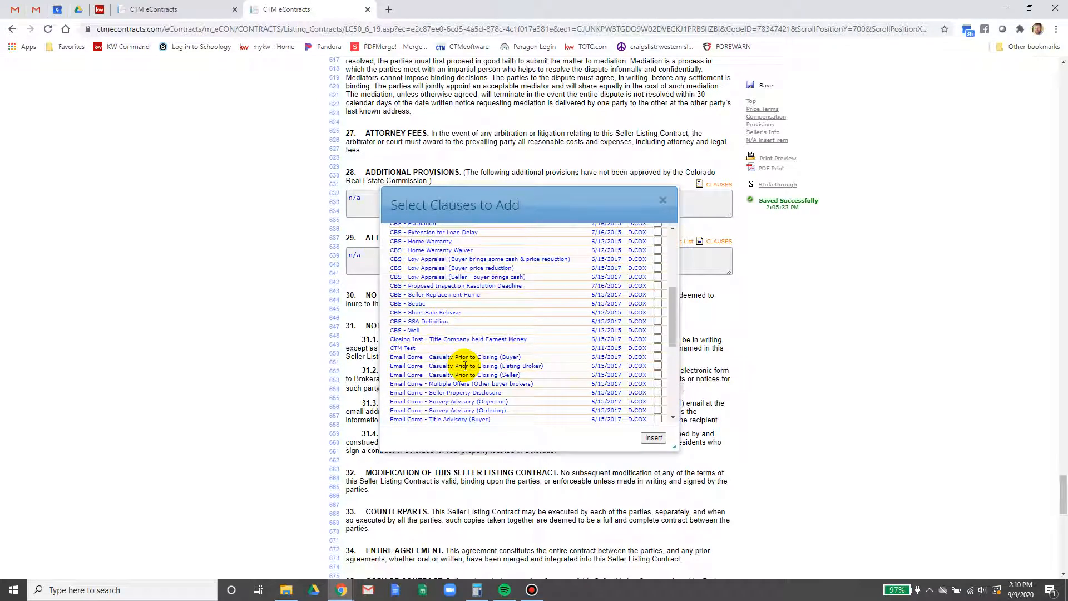
scroll(465, 366, down, 2)
scroll(465, 366, down, 2)
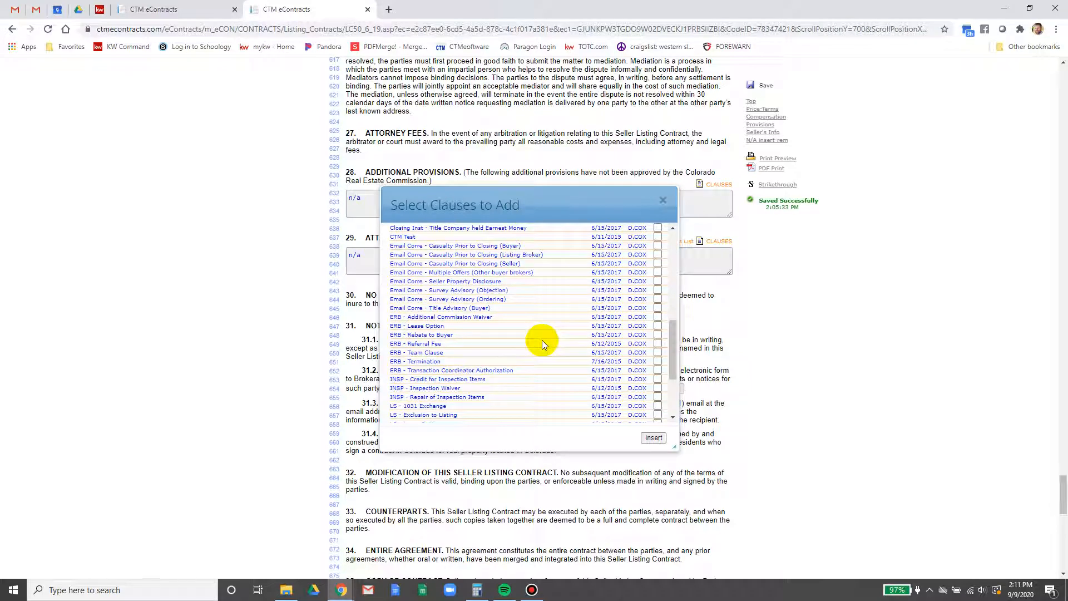
scroll(542, 340, down, 4)
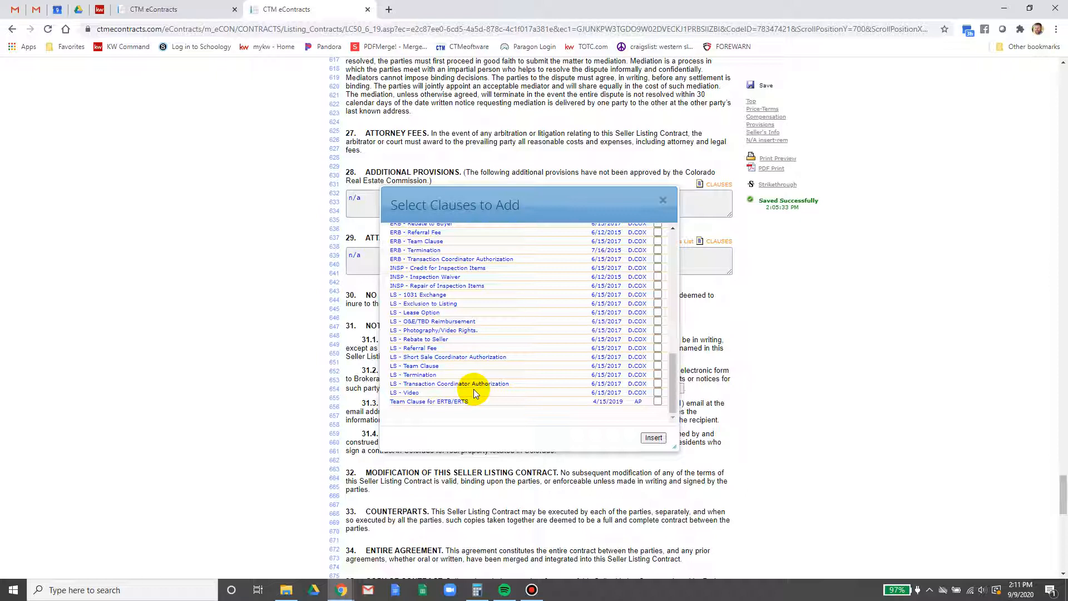
click(657, 330)
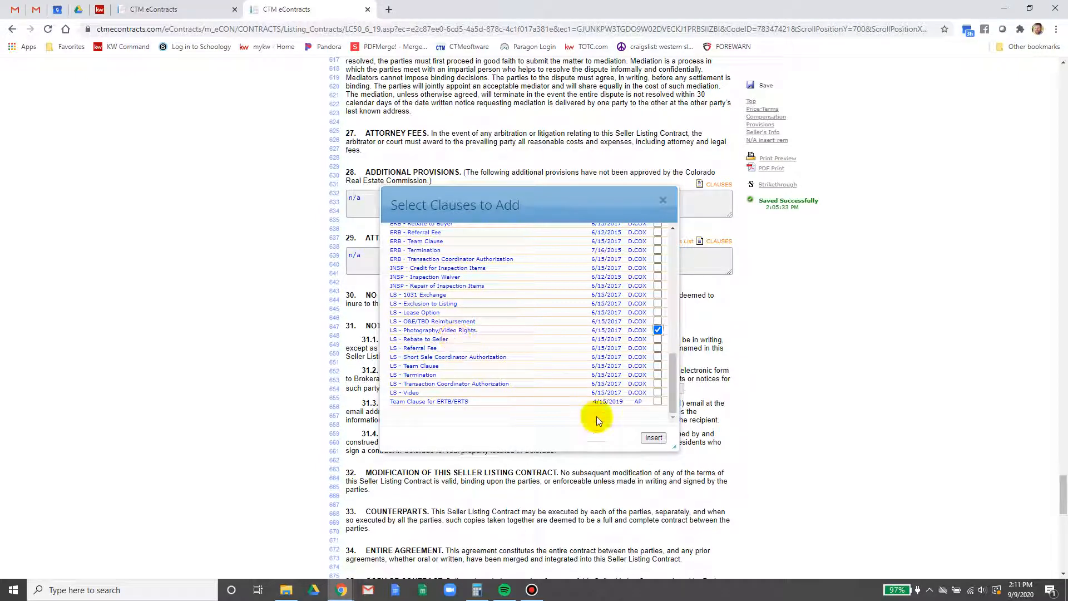
click(656, 439)
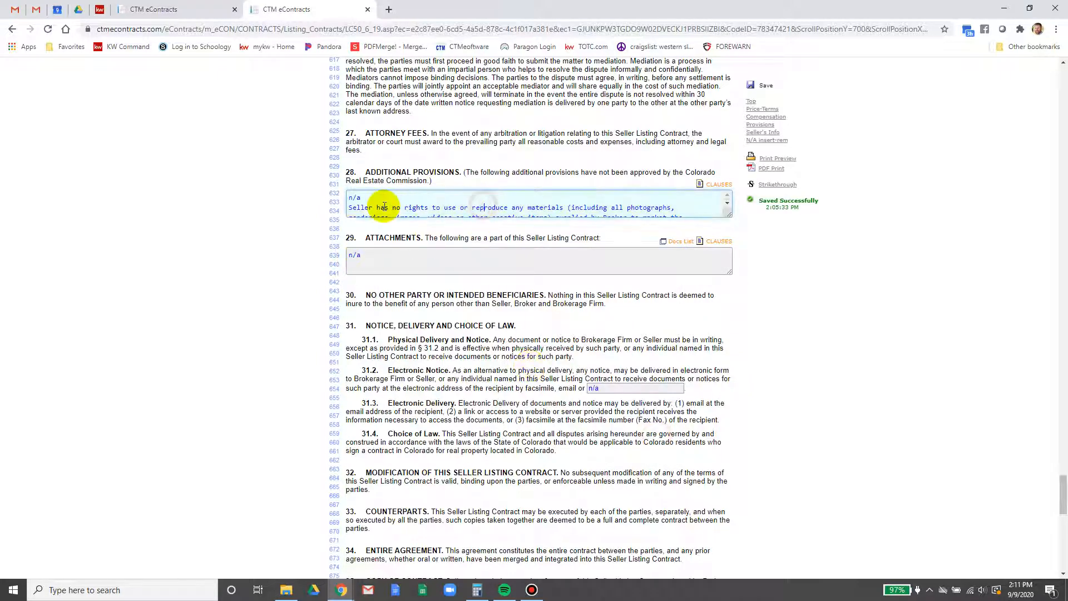
Replace the leftover n/a with '1.' so the clause is numbered
drag(368, 197, 263, 199)
key(BackSpace)
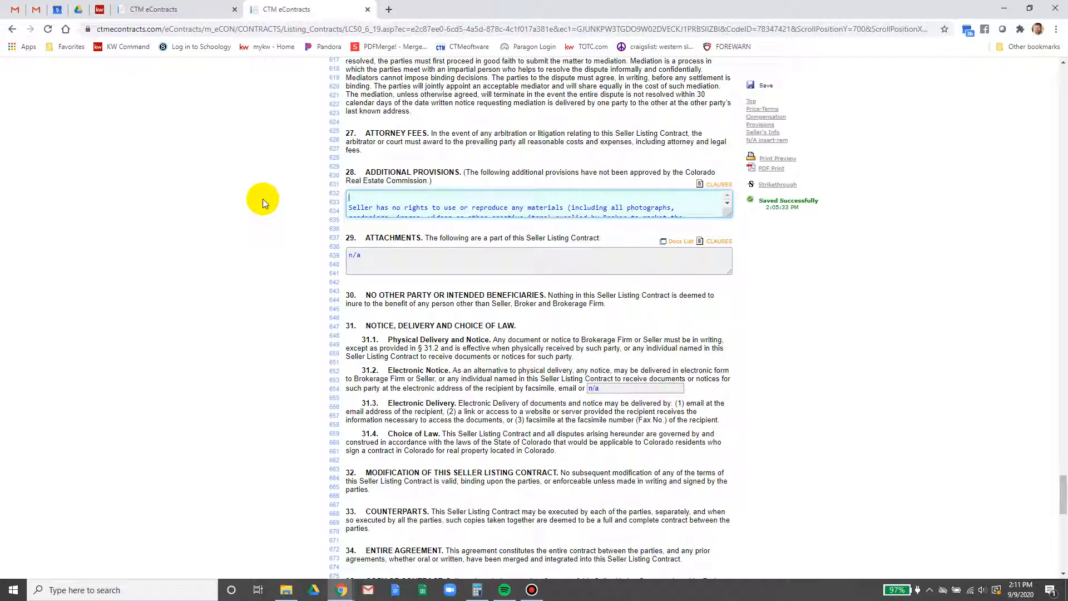
key(Delete)
text(1.)
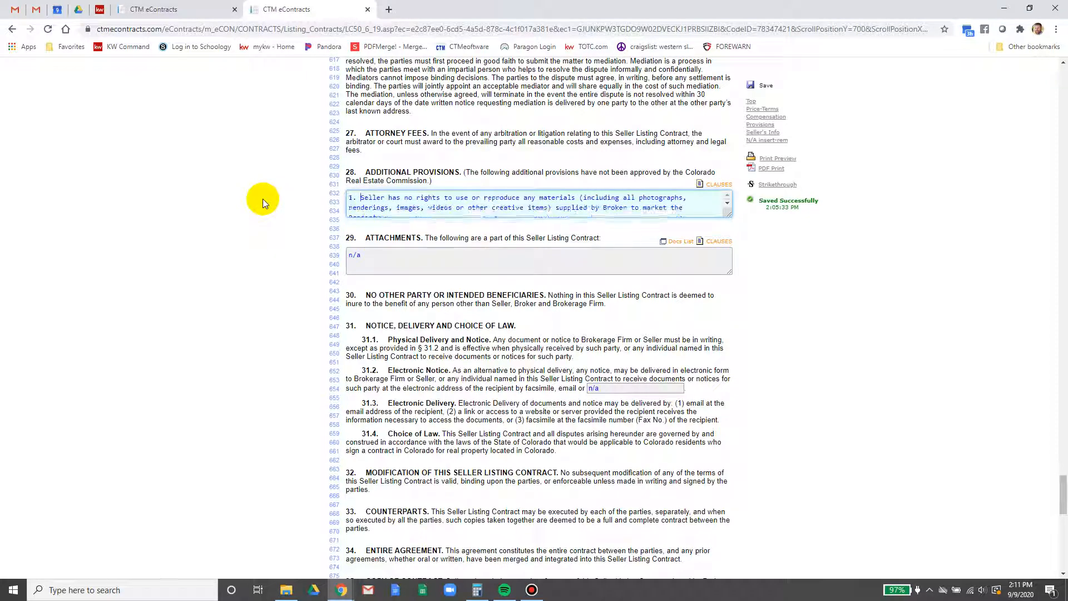
click(560, 204)
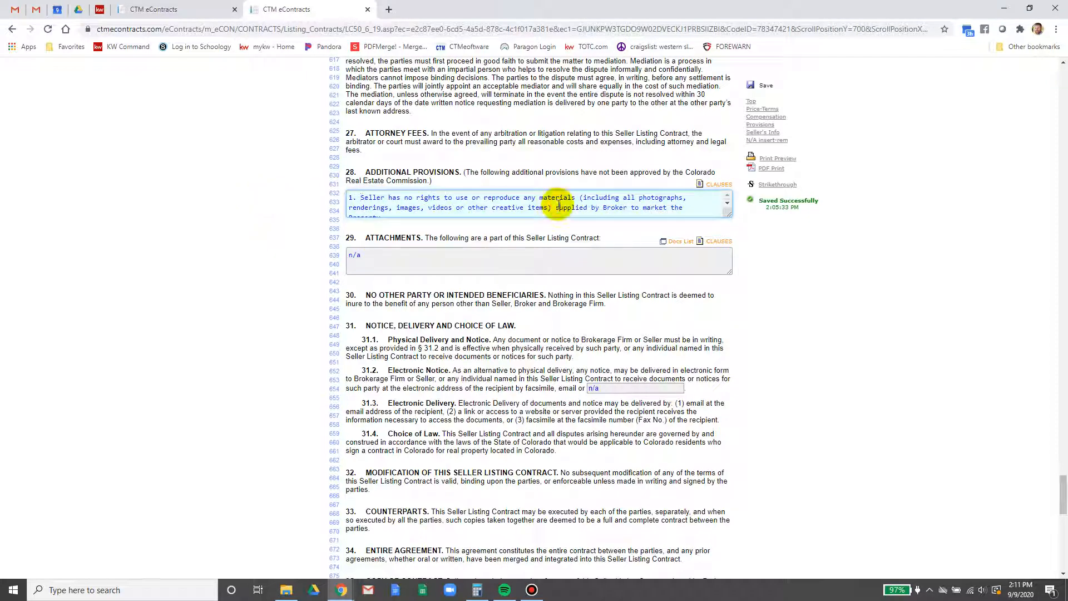
click(727, 203)
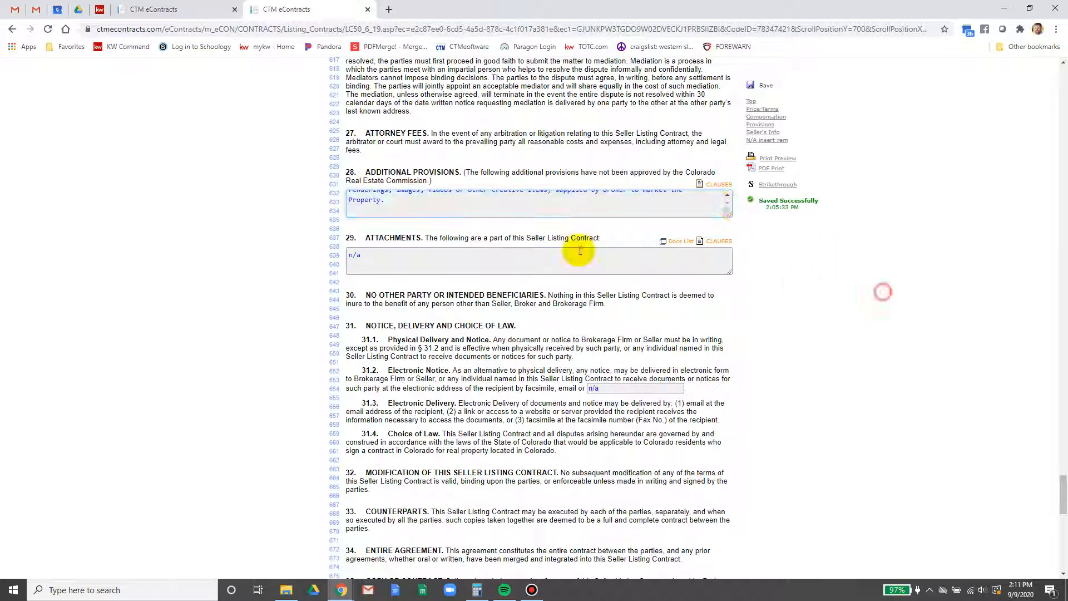
click(492, 257)
scroll(625, 408, down, 2)
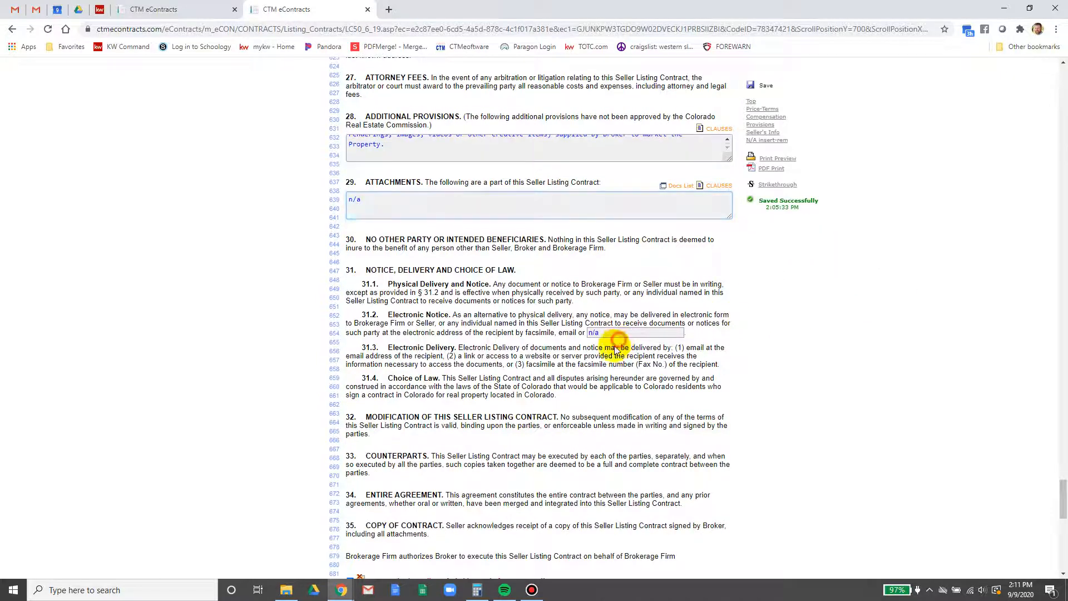
scroll(415, 436, down, 7)
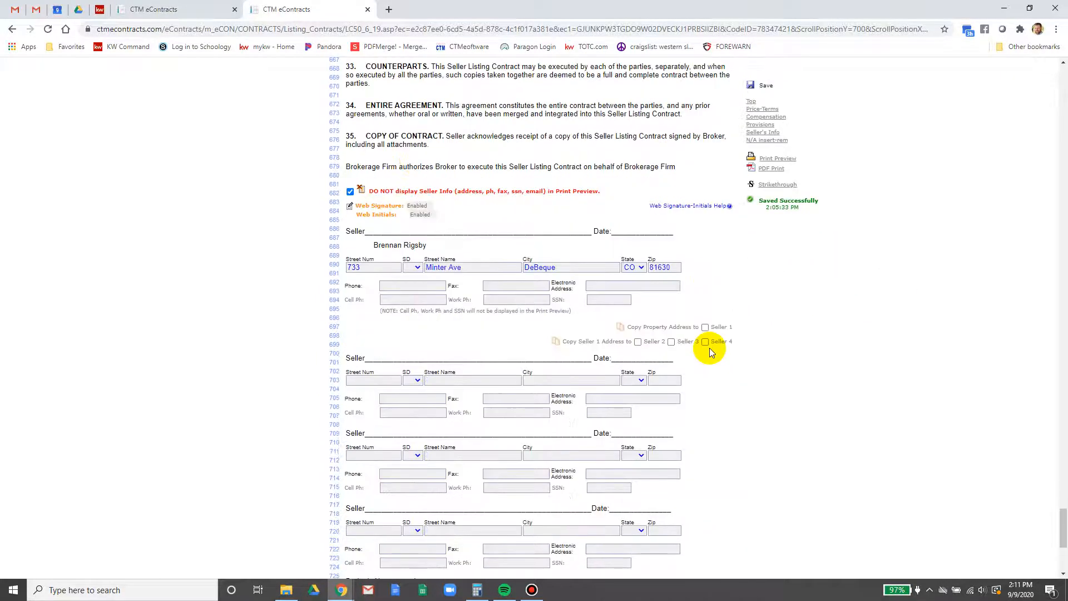
Save and close the listing contract, then open the property's Closing Instructions document
scroll(709, 348, down, 2)
scroll(736, 86, down, 1)
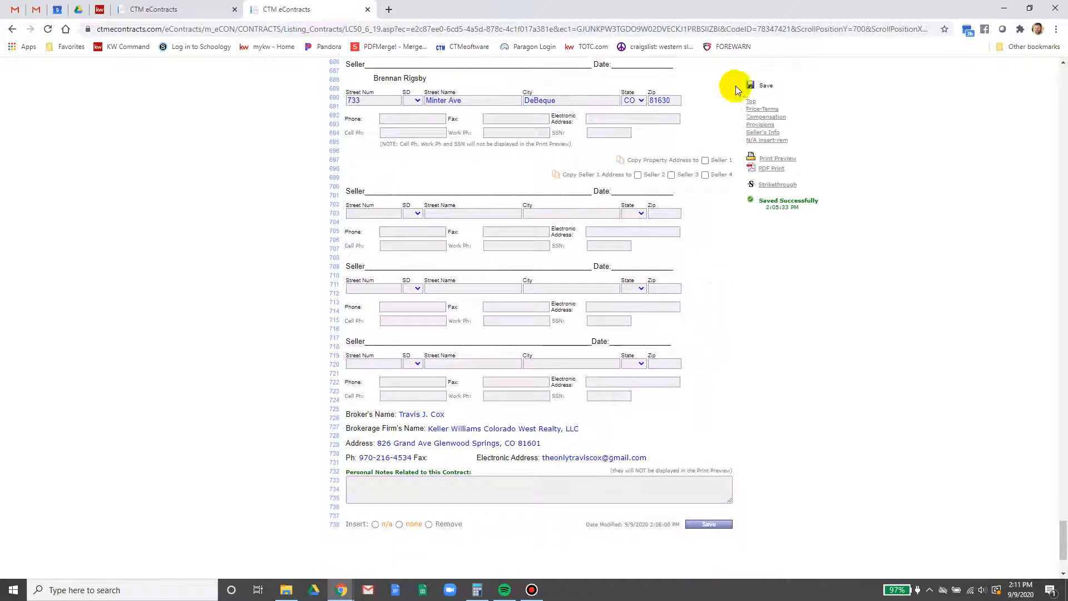
click(753, 84)
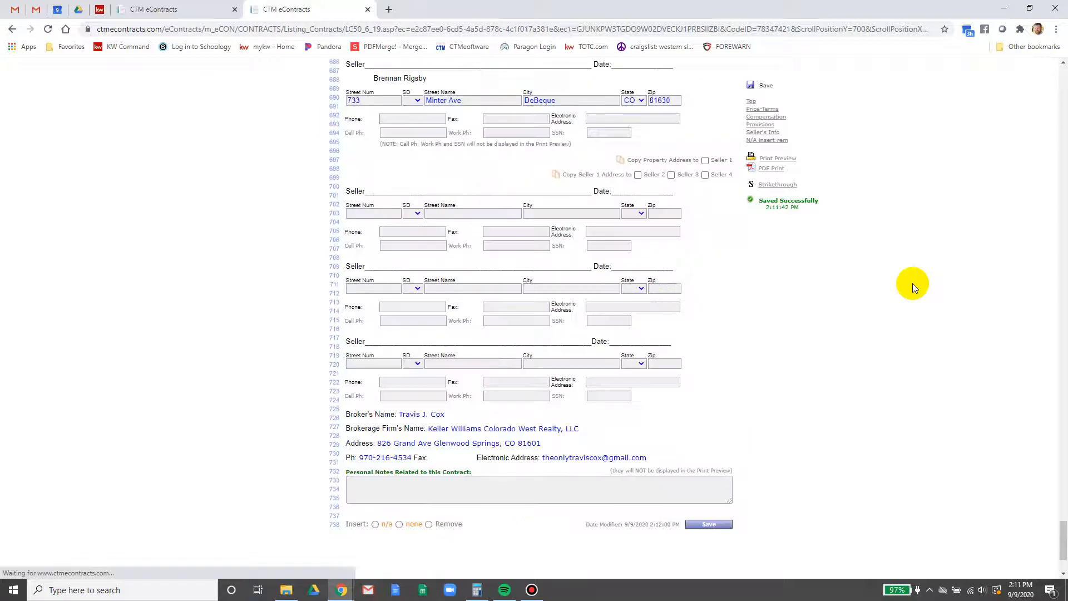
click(367, 9)
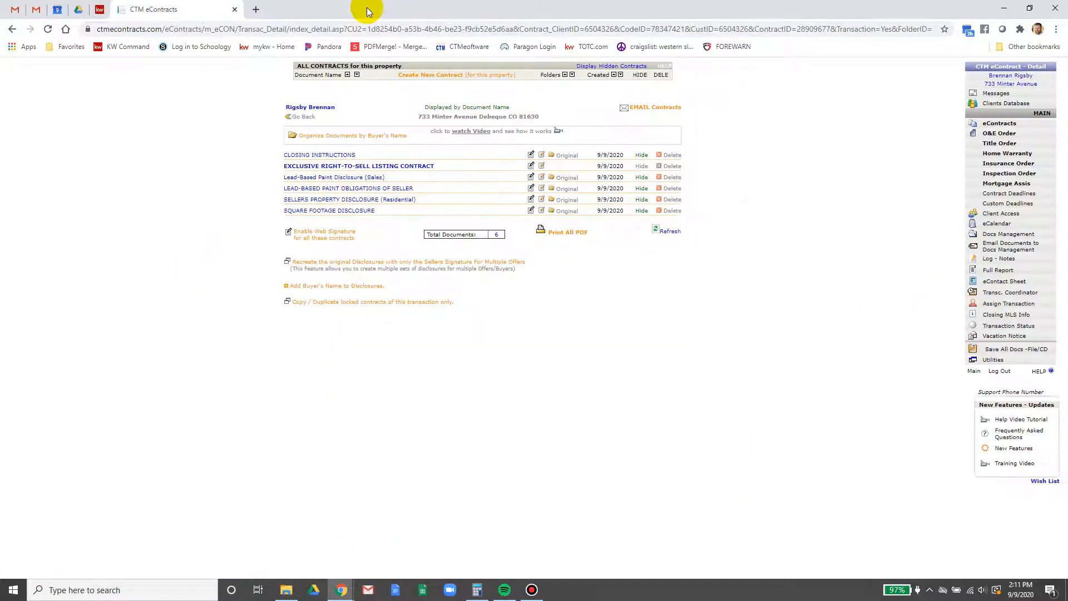
click(325, 157)
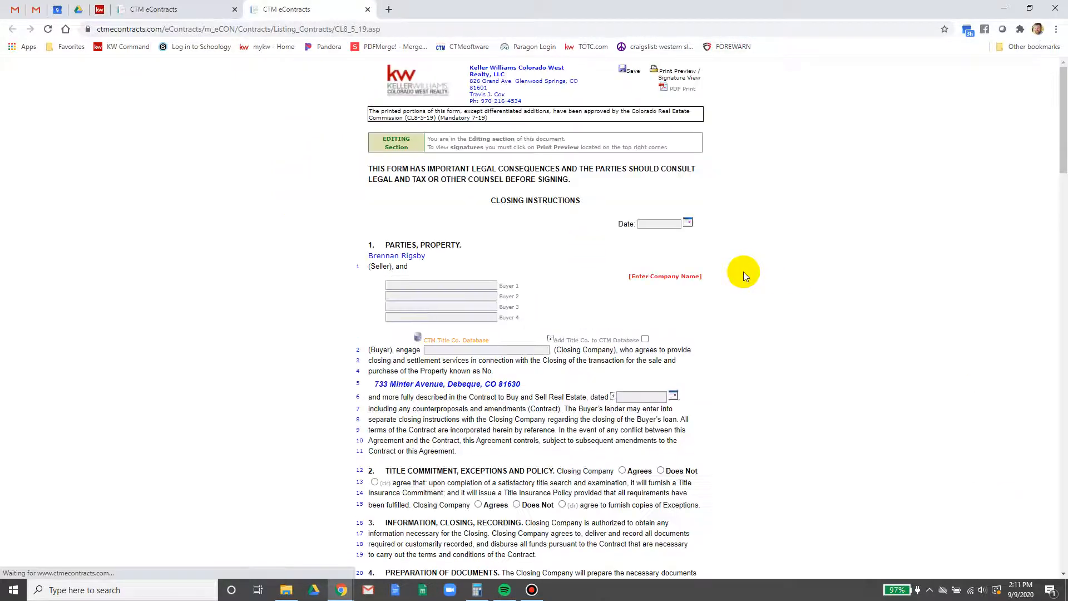
Date the Closing Instructions September 9, open the title companies company-name search, then go to Gmail
click(688, 224)
click(701, 278)
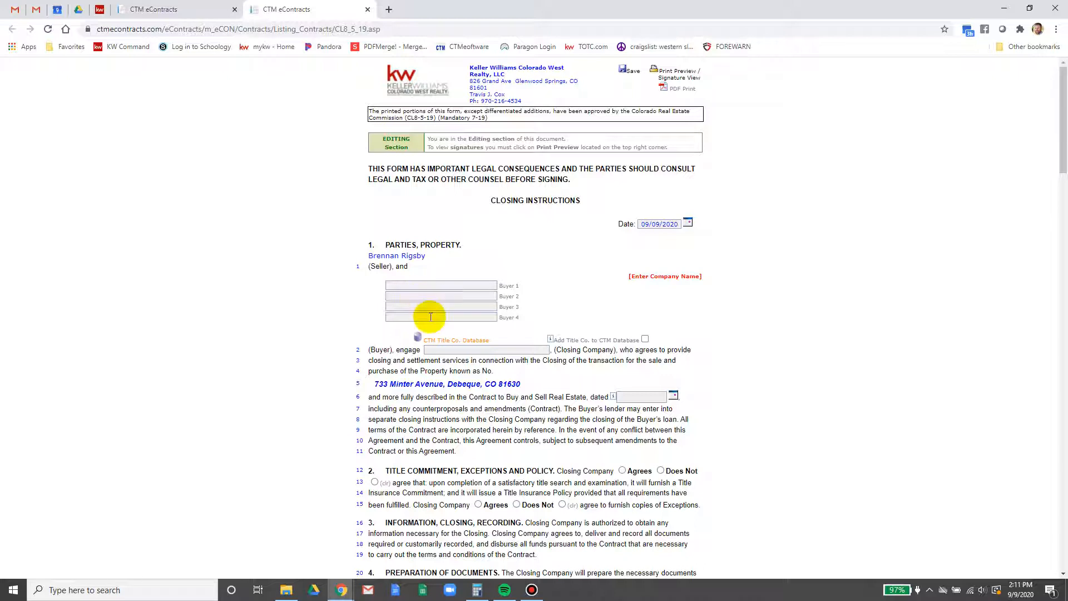
click(464, 340)
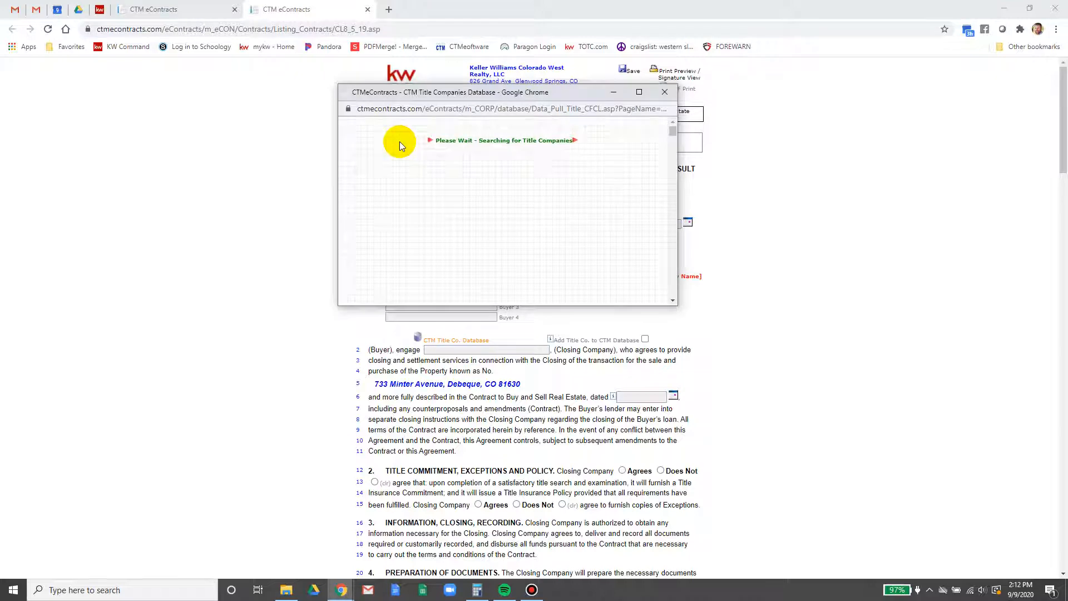
click(439, 140)
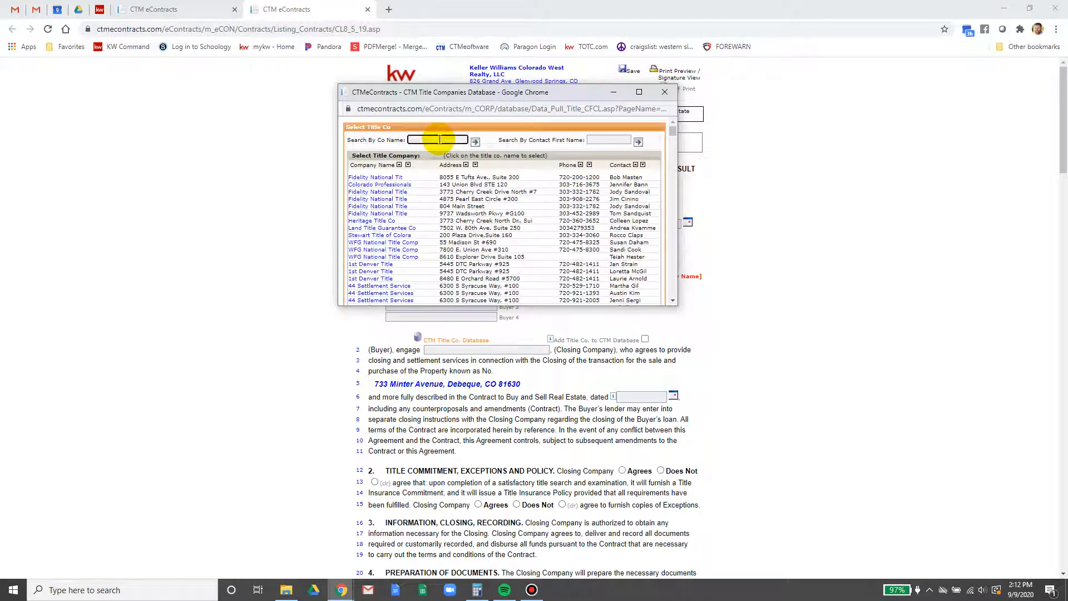
click(6, 8)
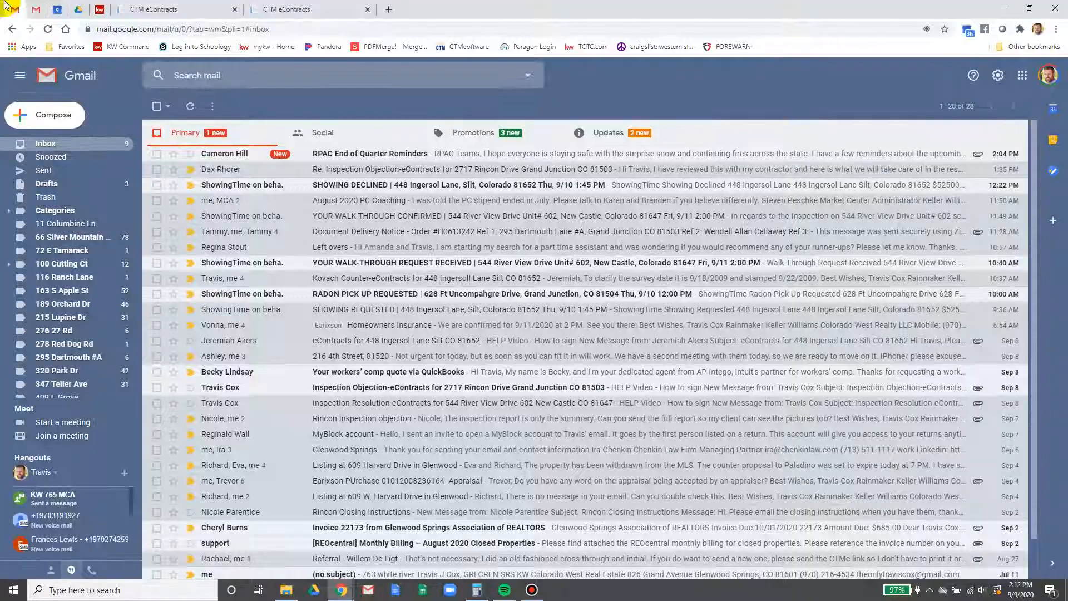
Search Gmail for 'land title'
click(332, 75)
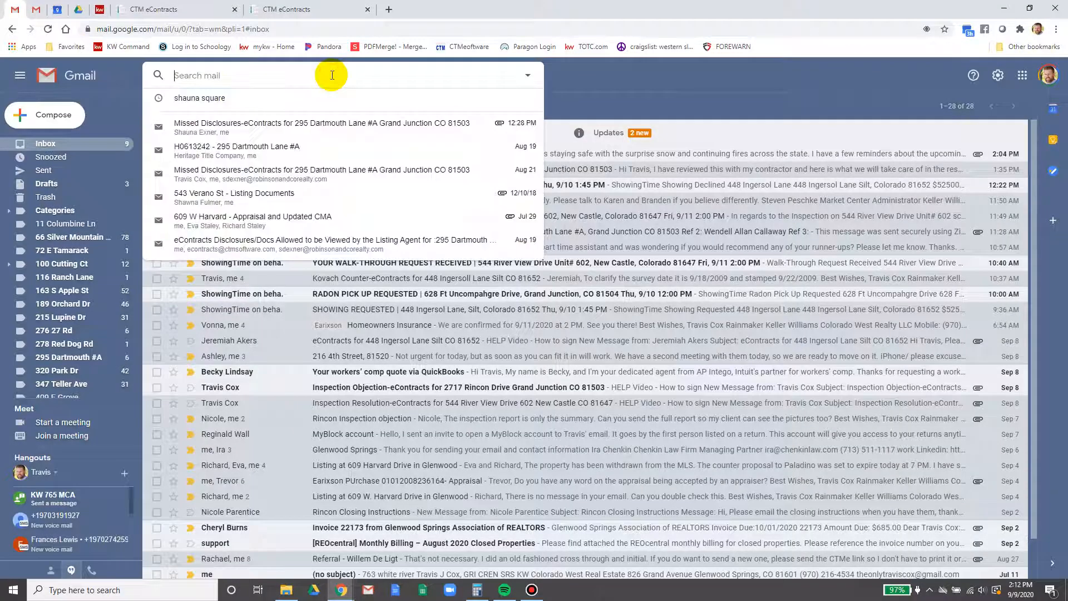
text(land title)
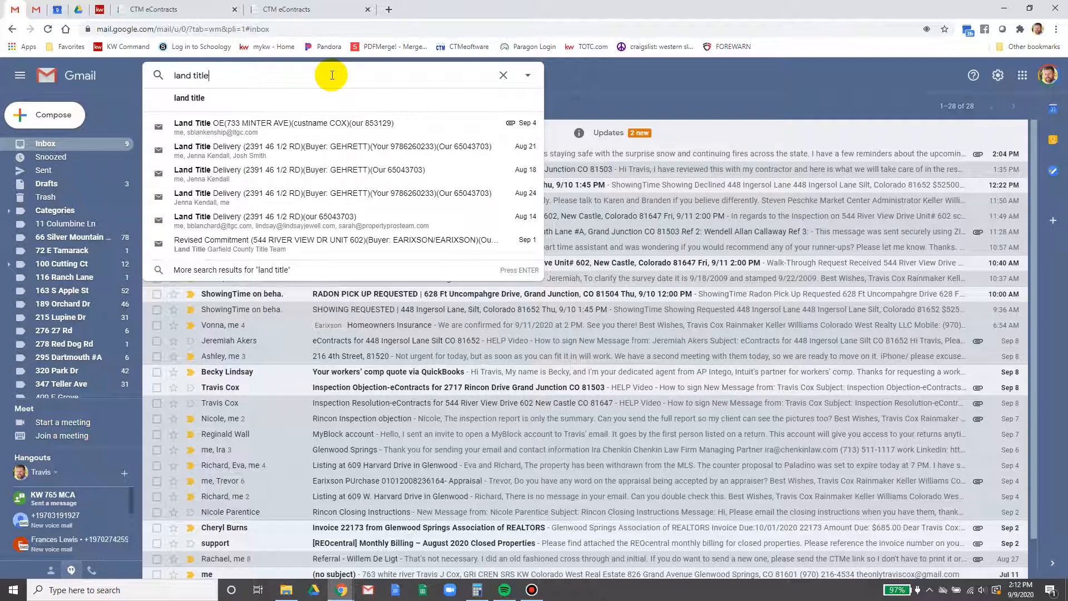
key(Return)
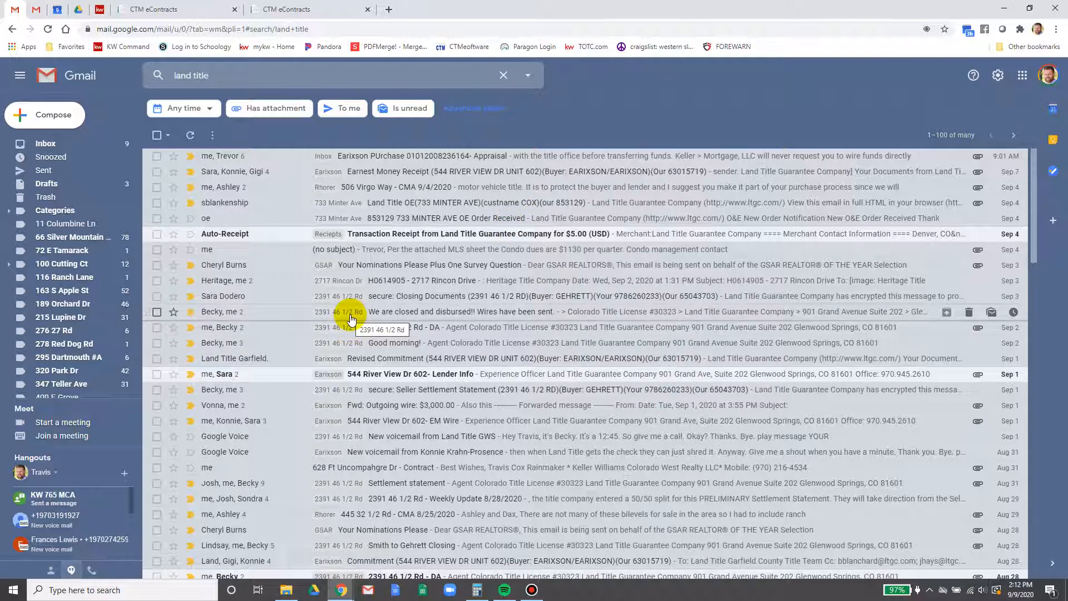
Look through the land title results, then bring back the CTM eContracts title companies list
scroll(351, 318, down, 3)
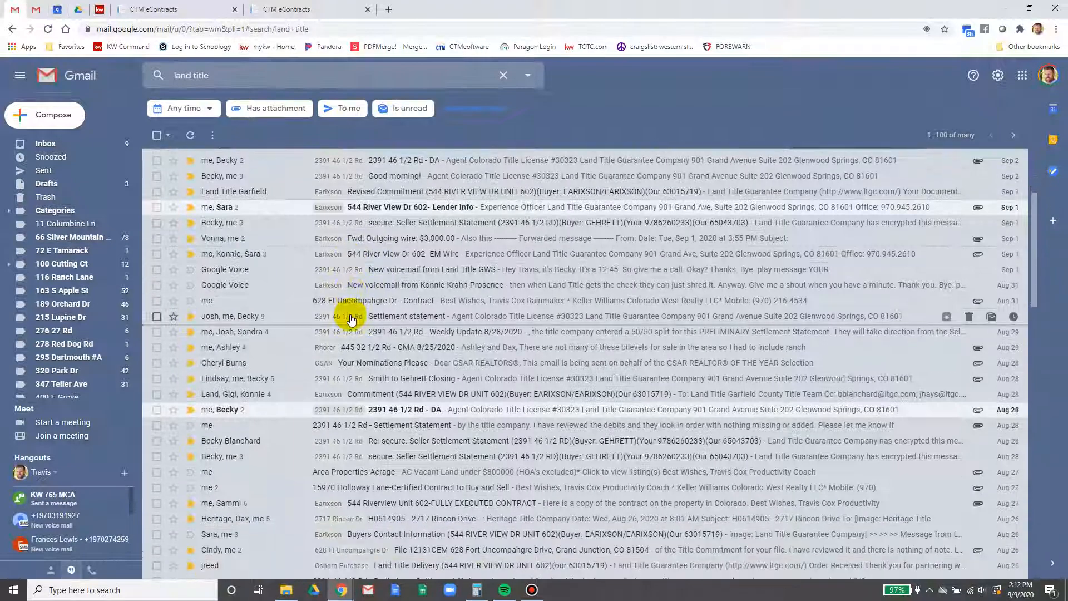
scroll(328, 345, down, 1)
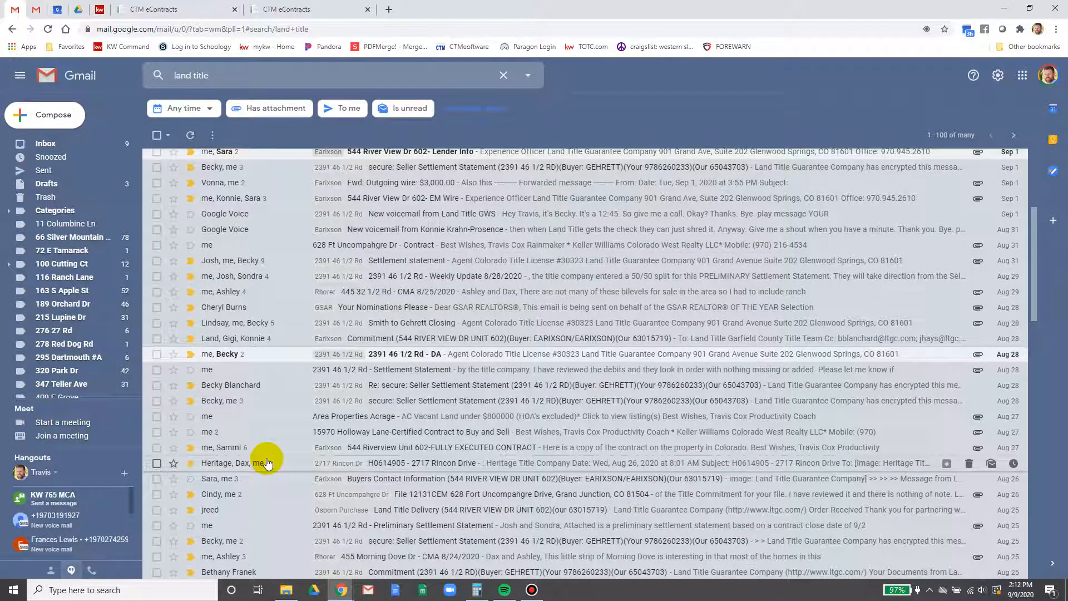
scroll(267, 463, down, 6)
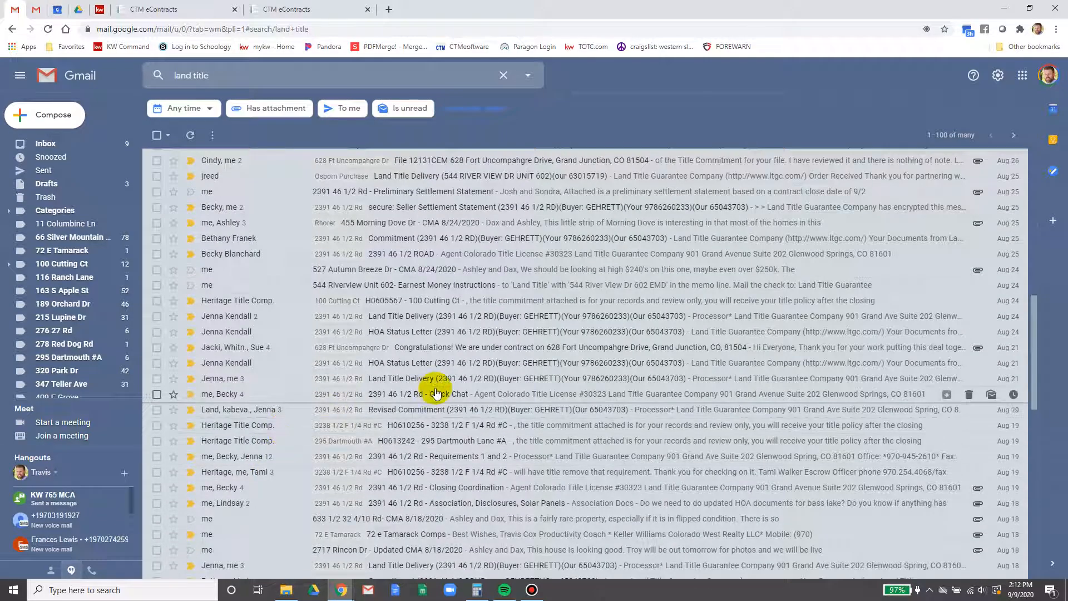
scroll(435, 394, down, 6)
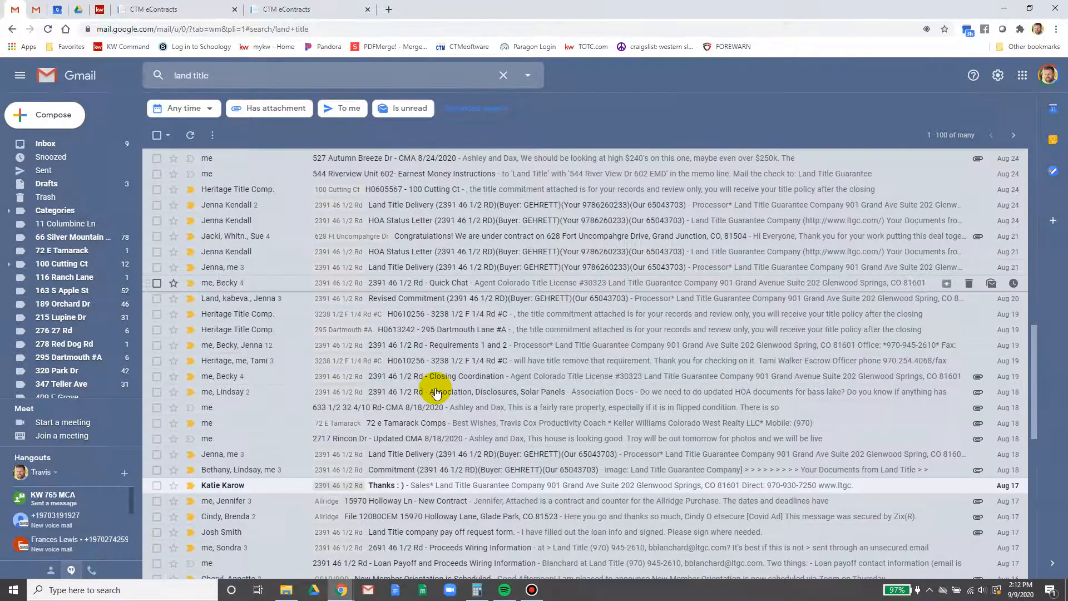
scroll(435, 393, down, 5)
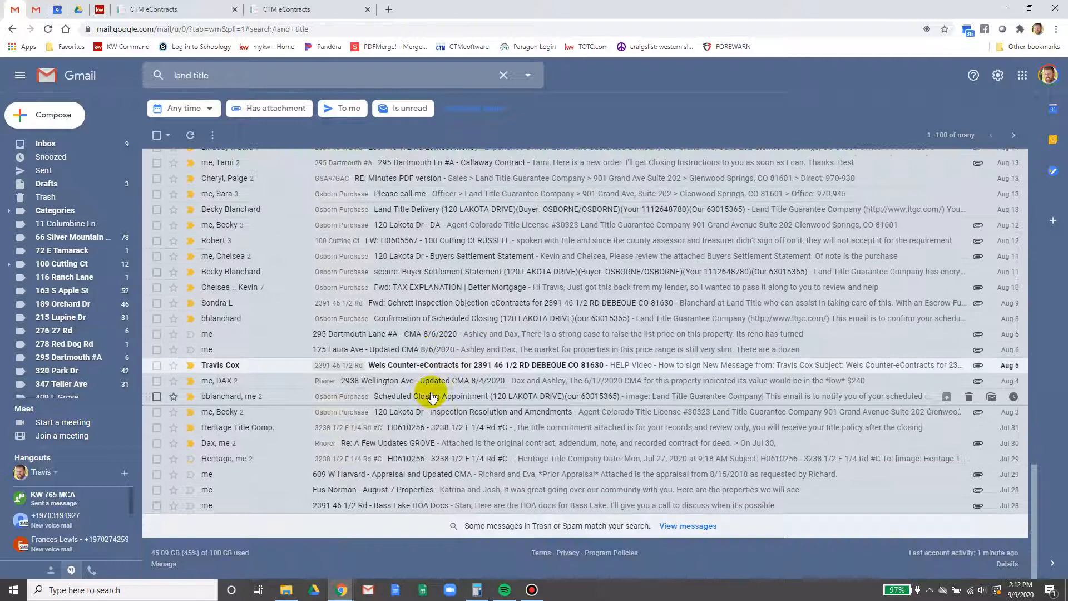
click(334, 10)
click(448, 346)
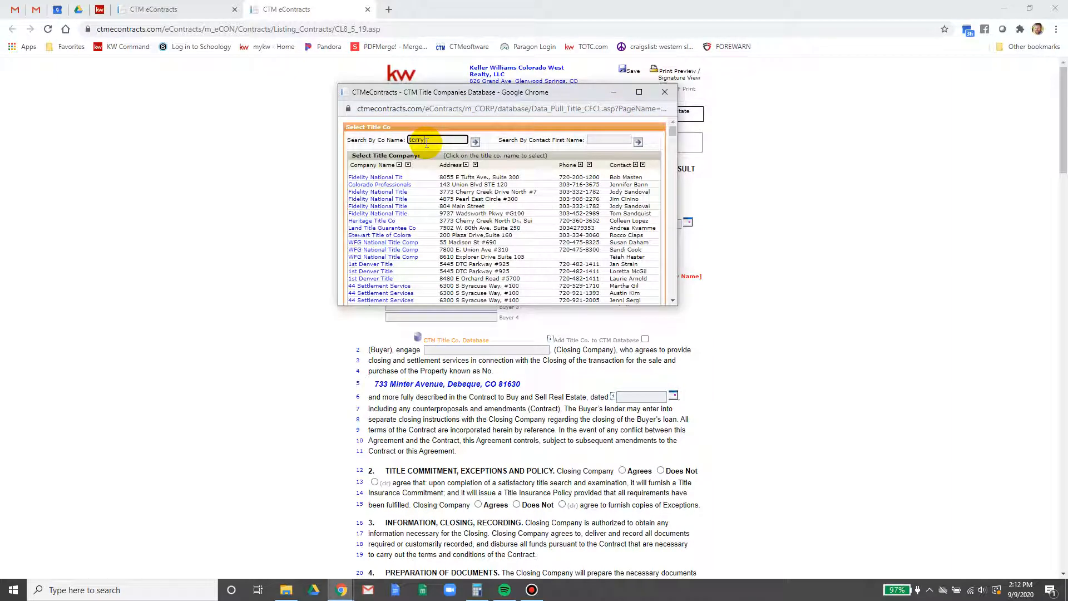
Search the title database by company and contact first names, then select Heritage Title Company
click(426, 142)
text(terry)
key(Return)
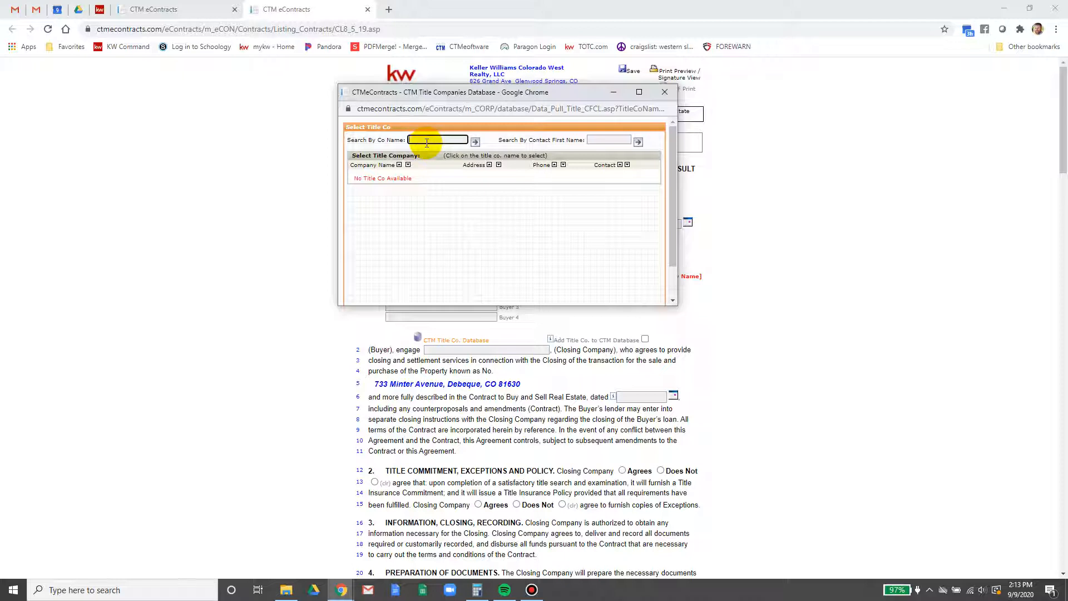
click(610, 139)
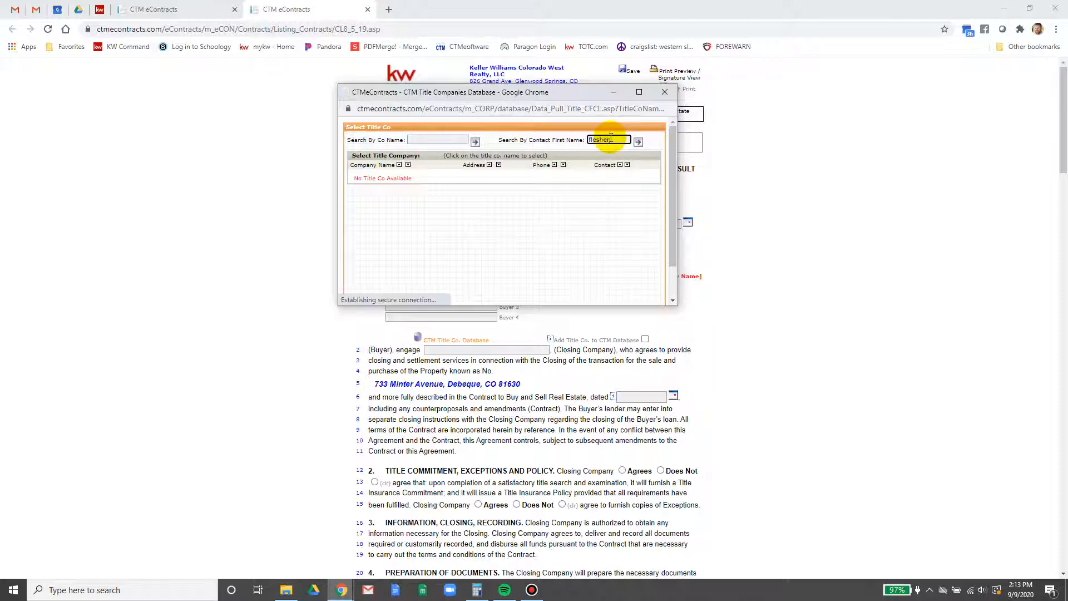
key(Return)
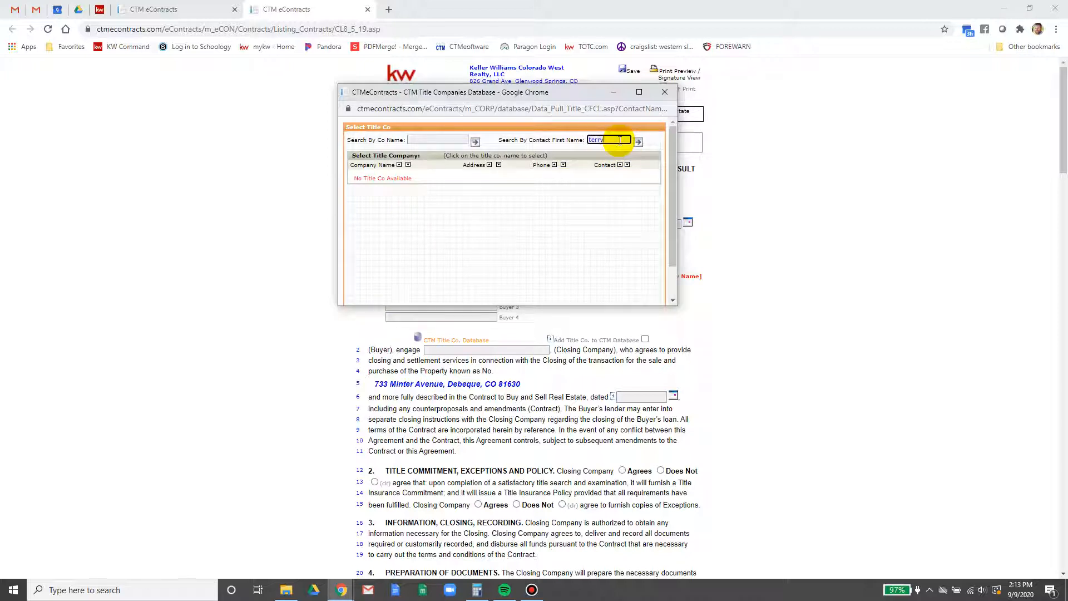
click(639, 141)
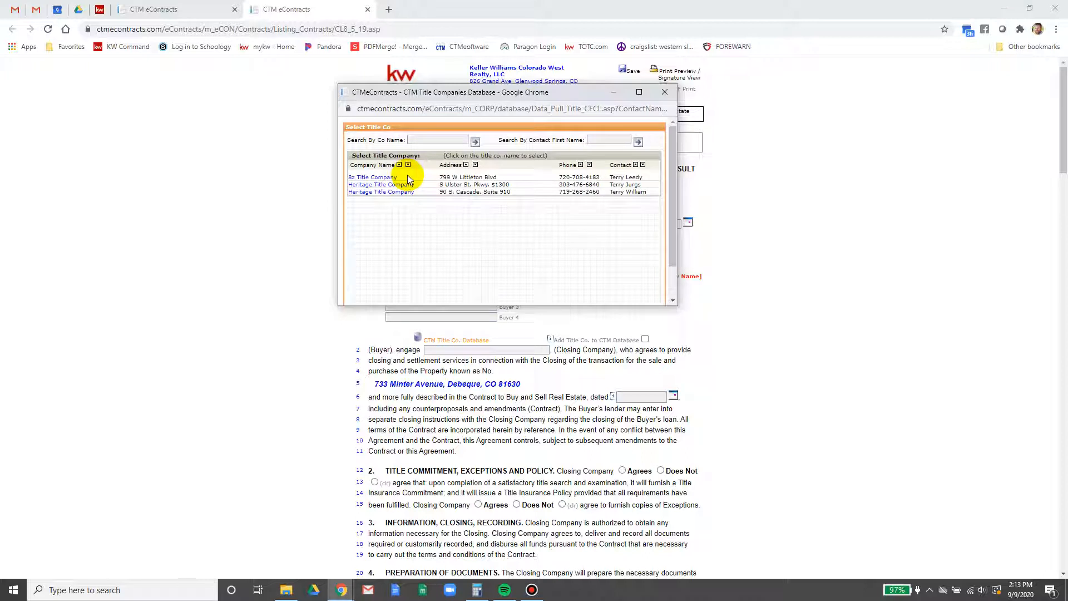
click(599, 140)
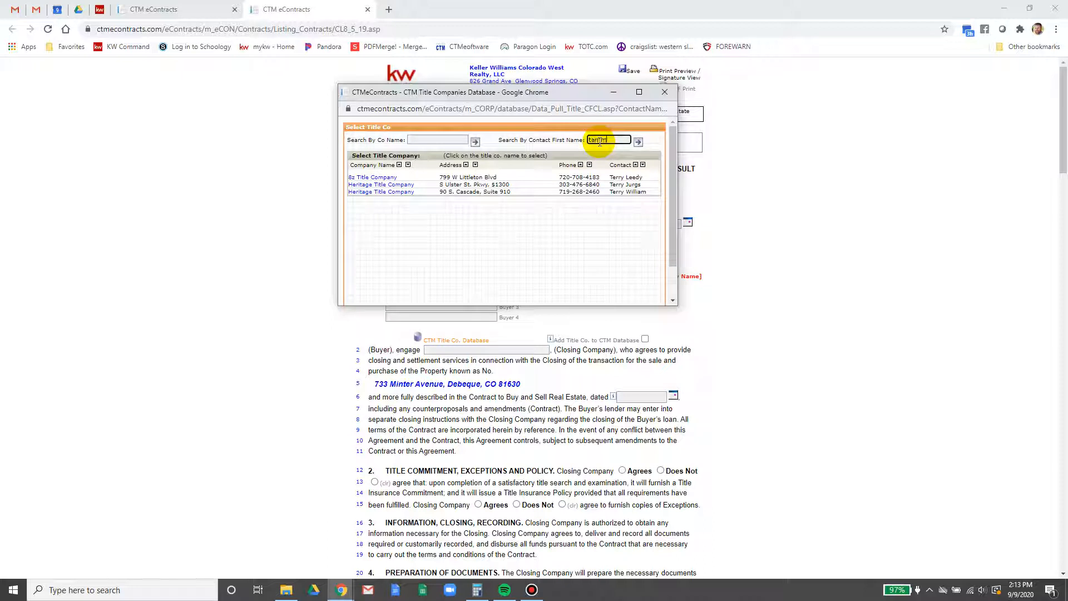
text(tammy)
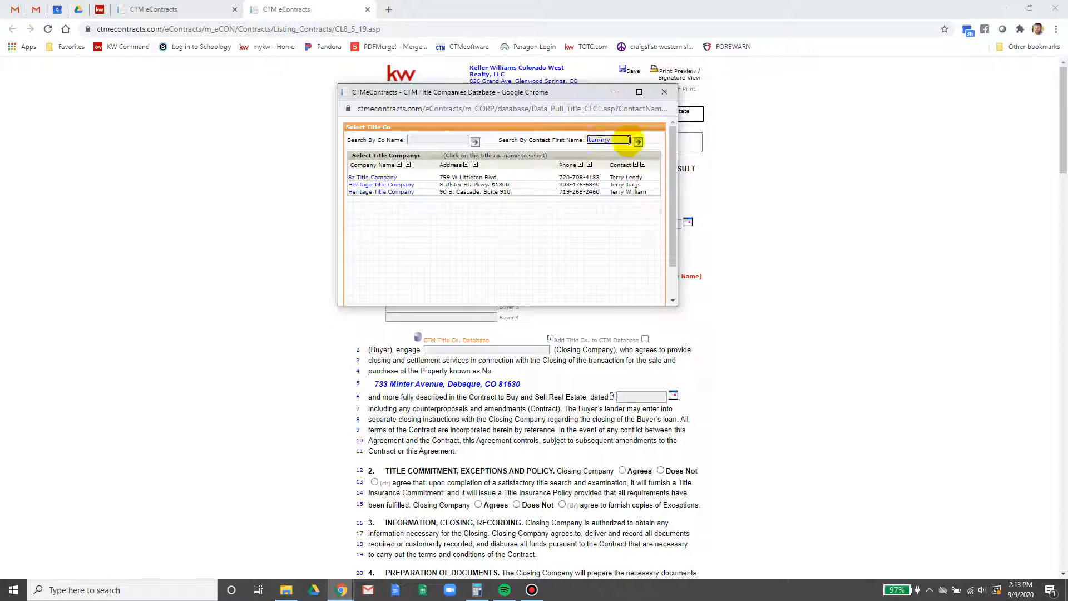
click(638, 142)
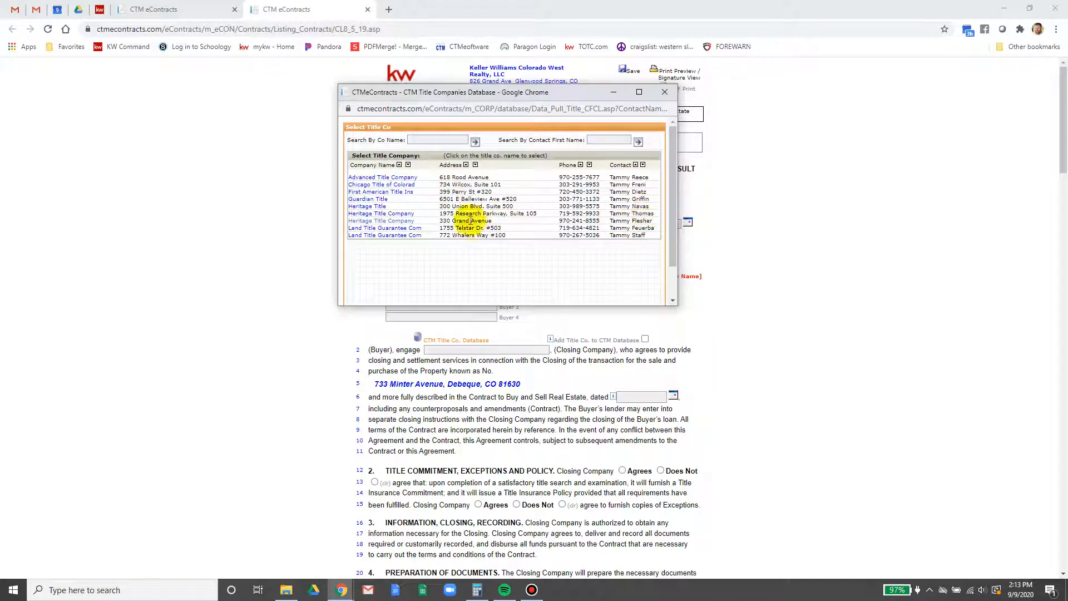
click(405, 221)
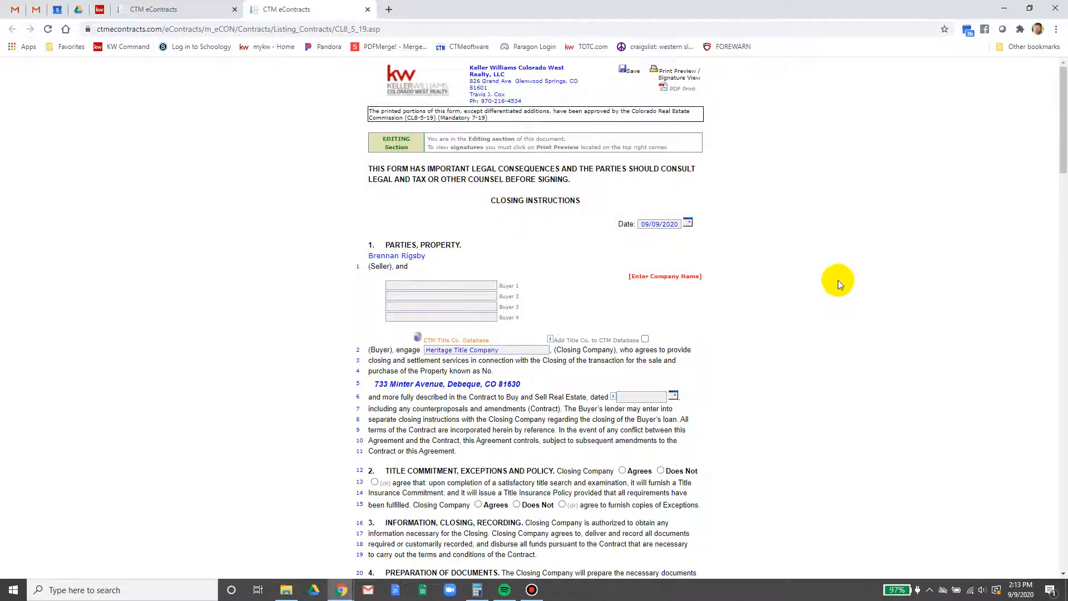
Agree to furnish copies of exceptions and set the closing fee to $250
scroll(837, 283, down, 1)
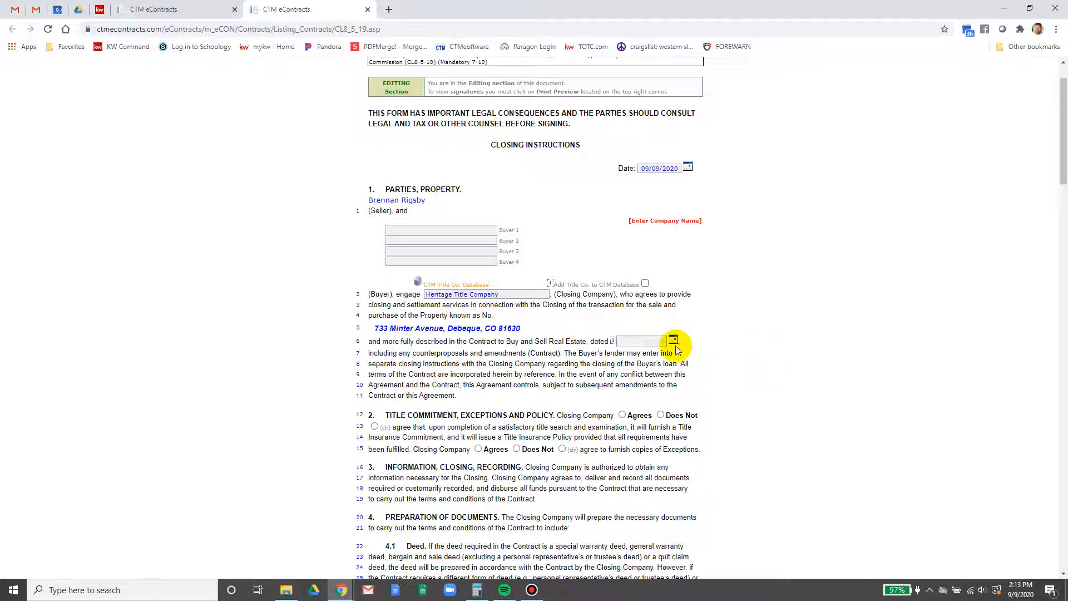
scroll(774, 360, down, 3)
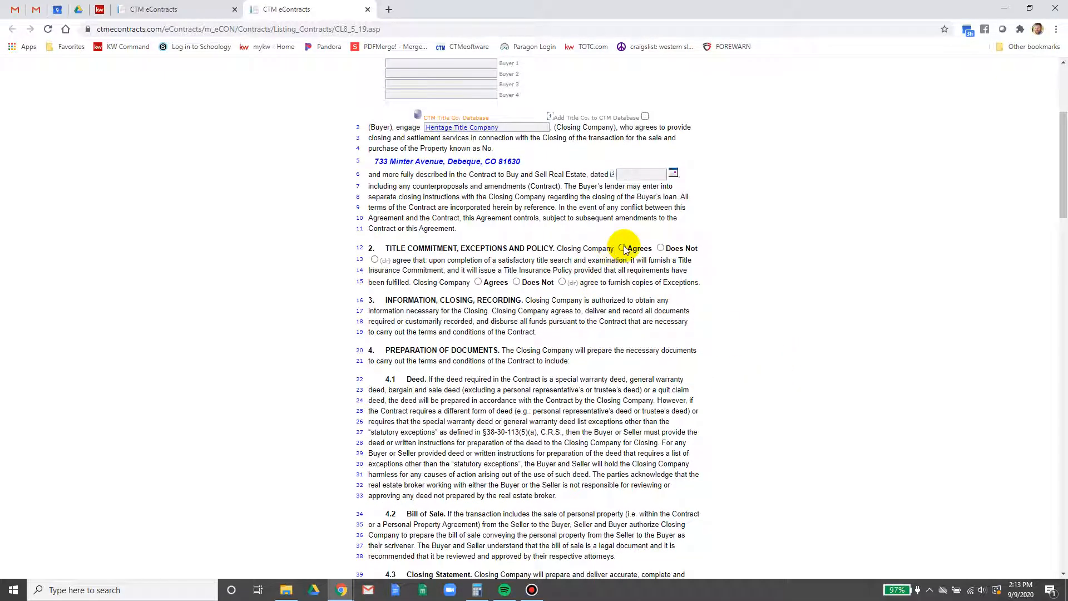
click(478, 283)
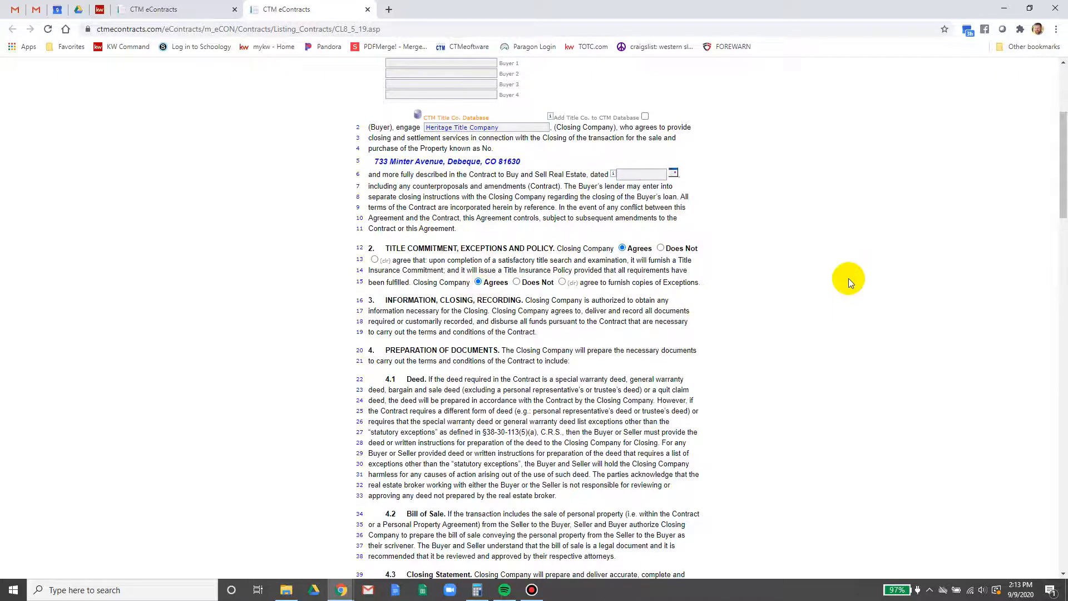
scroll(849, 279, down, 1)
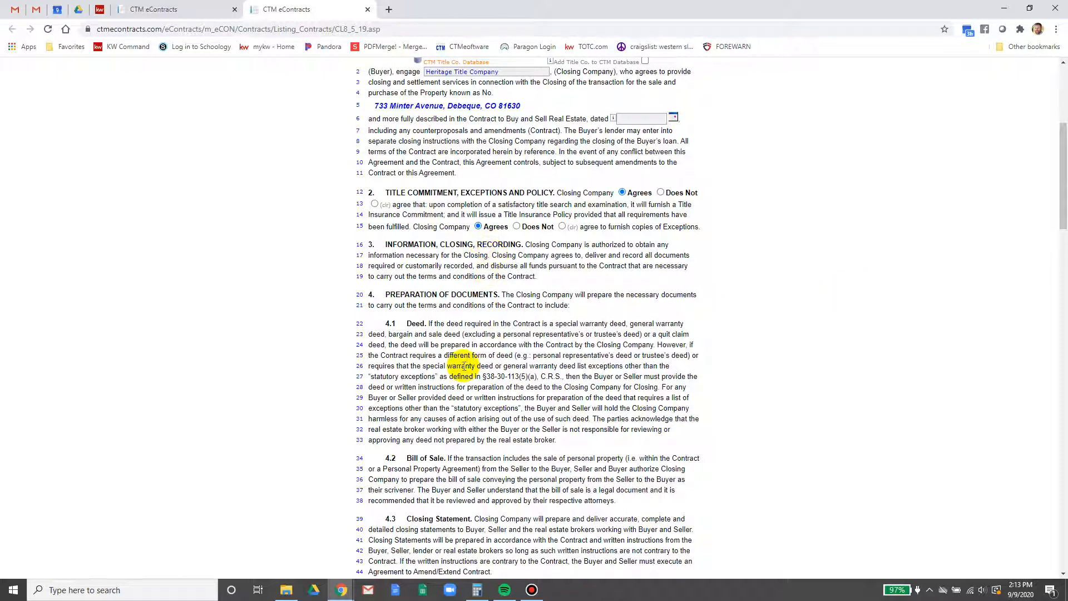
scroll(464, 366, down, 5)
click(589, 312)
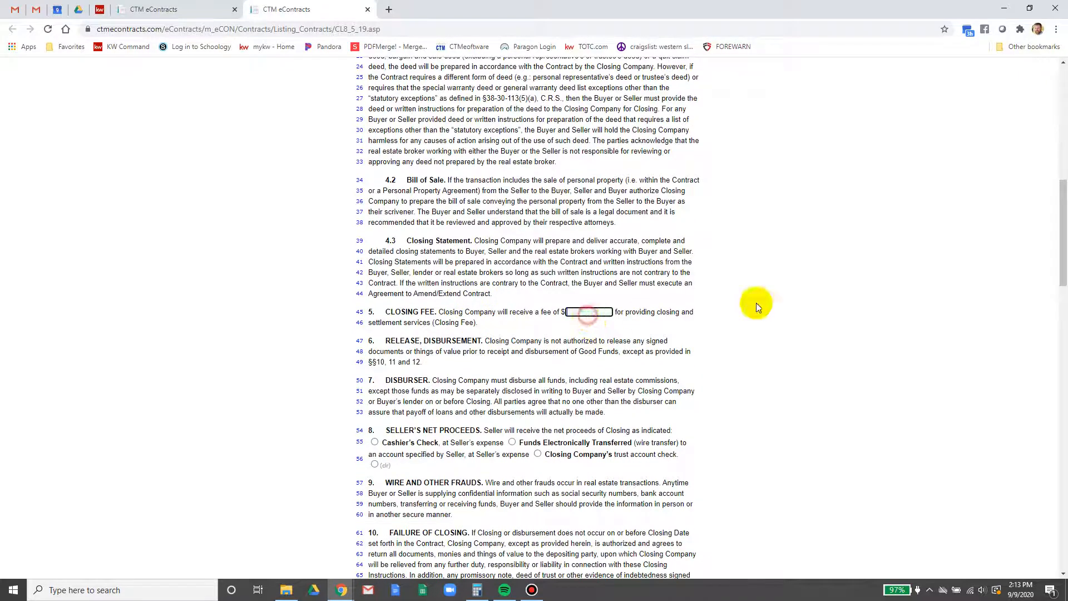
text(250)
click(843, 285)
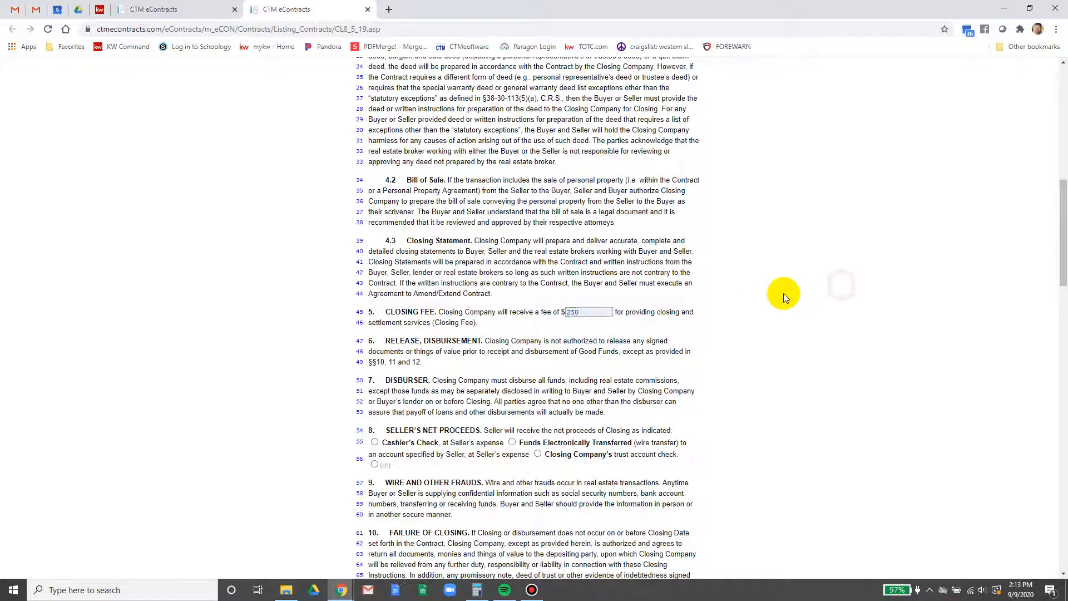
Save the Closing Instructions form
scroll(784, 294, down, 3)
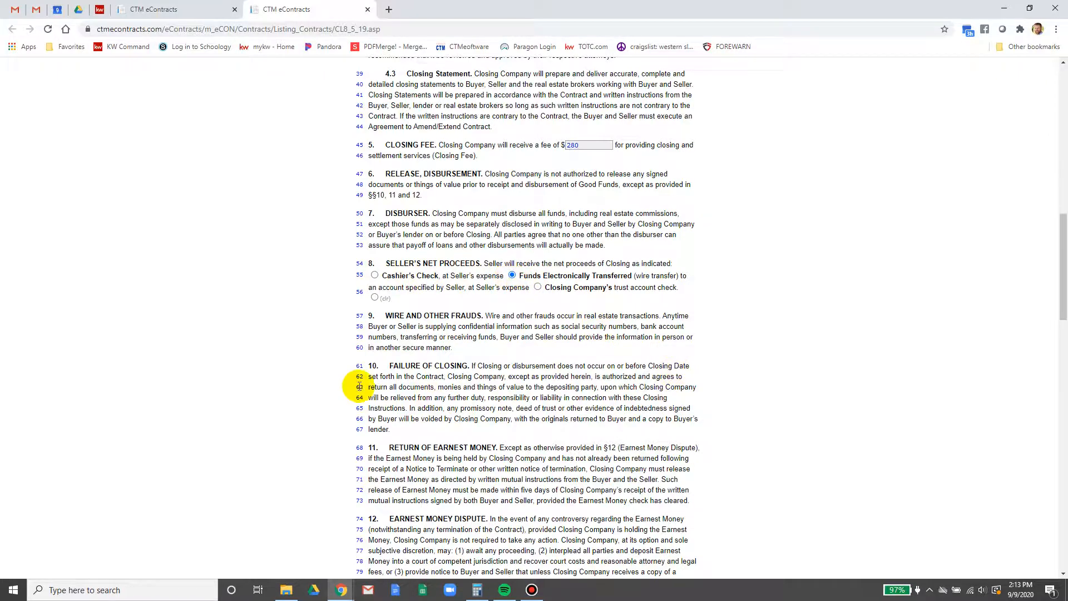
scroll(509, 278, down, 8)
scroll(511, 312, down, 8)
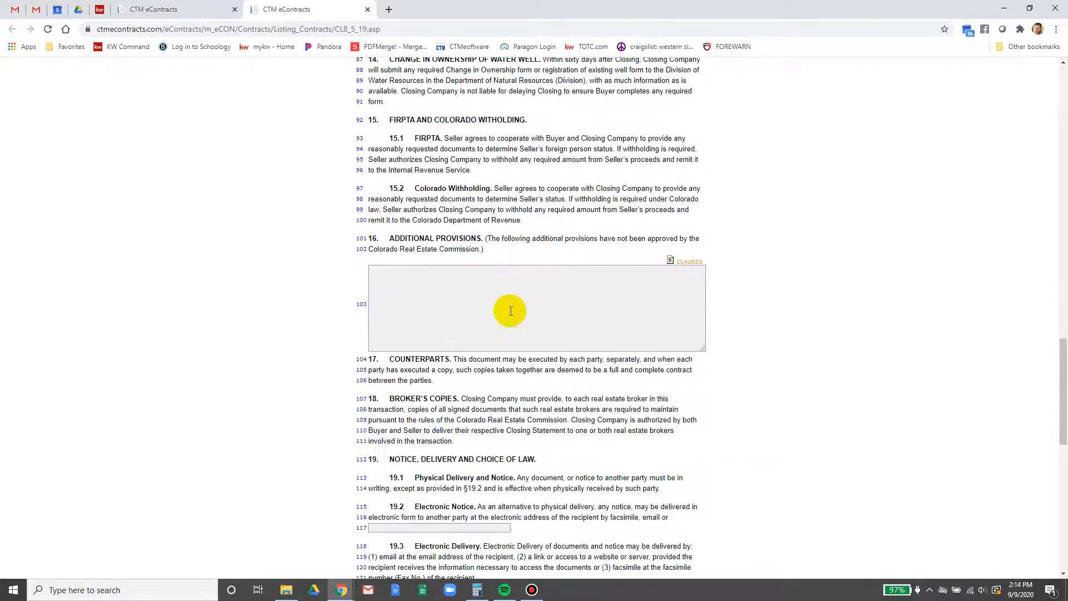
scroll(506, 305, down, 6)
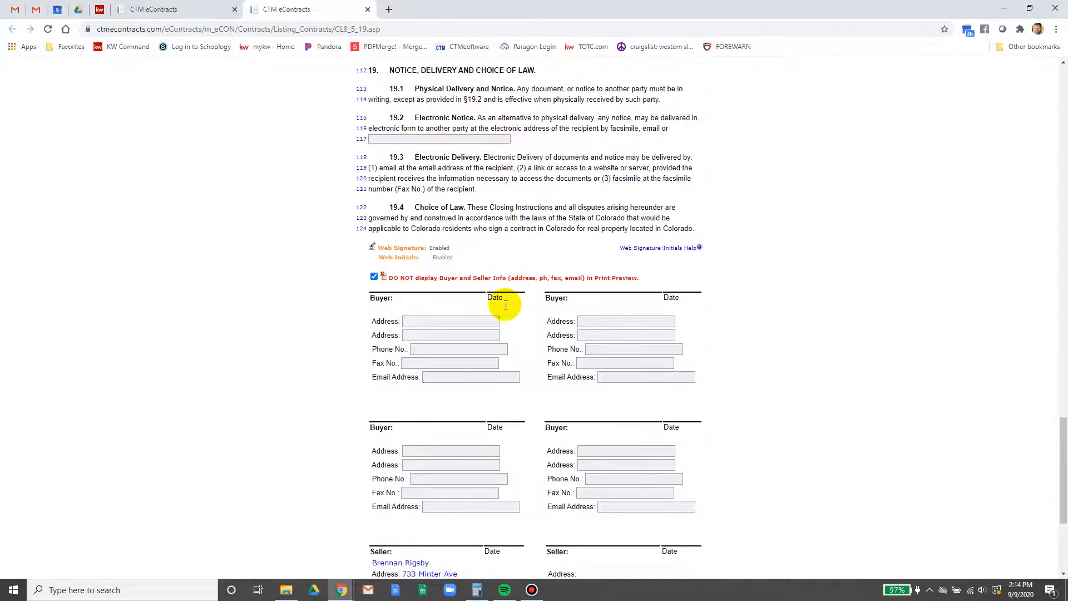
click(676, 553)
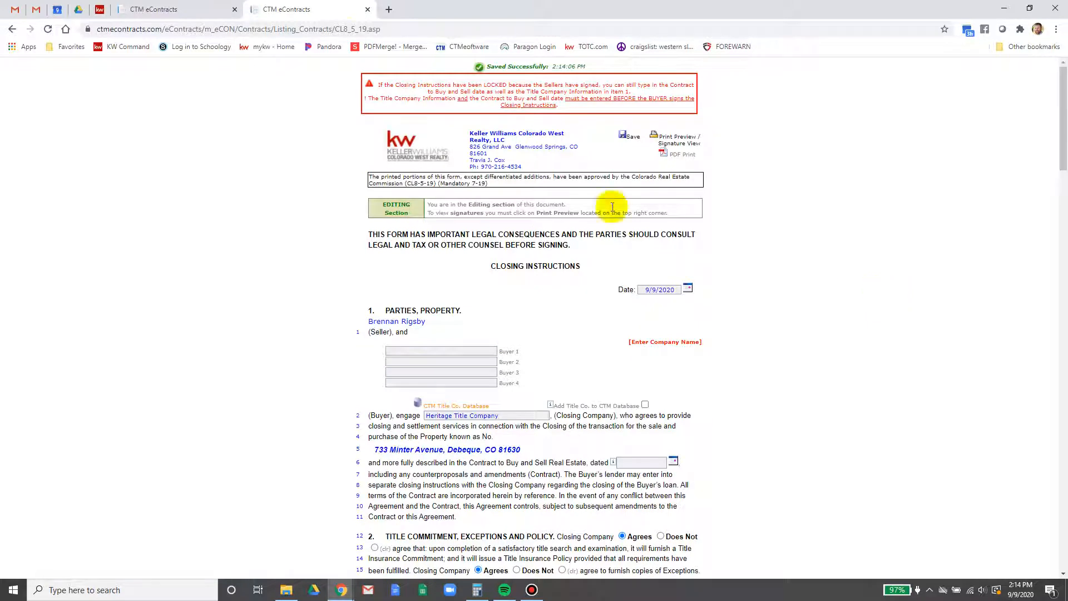
Open the Lead-Based Paint Disclosure (Sales), save it, and return to the document list
click(368, 10)
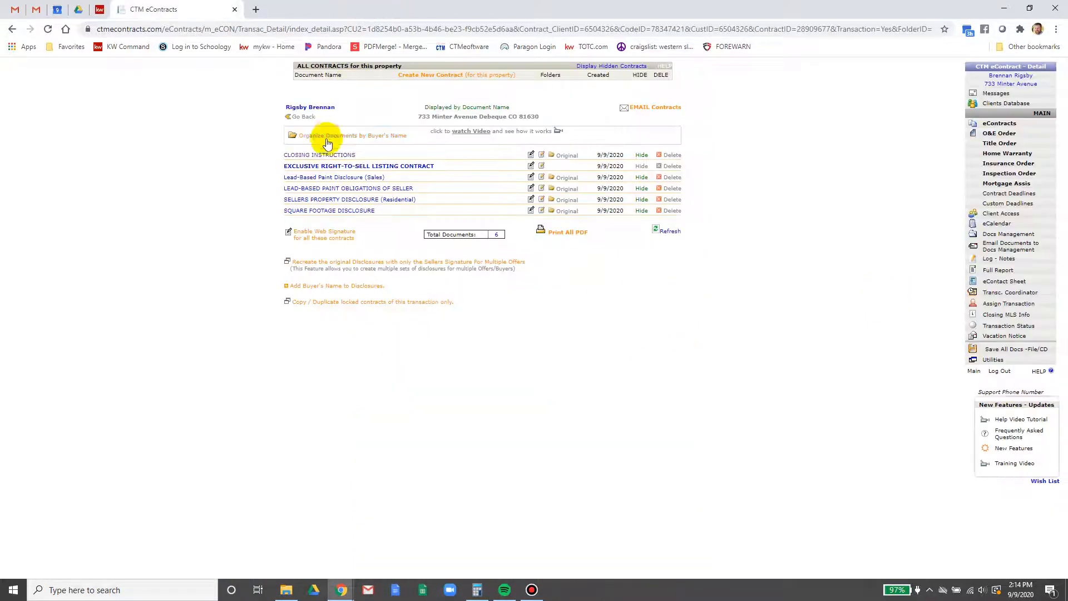
click(322, 179)
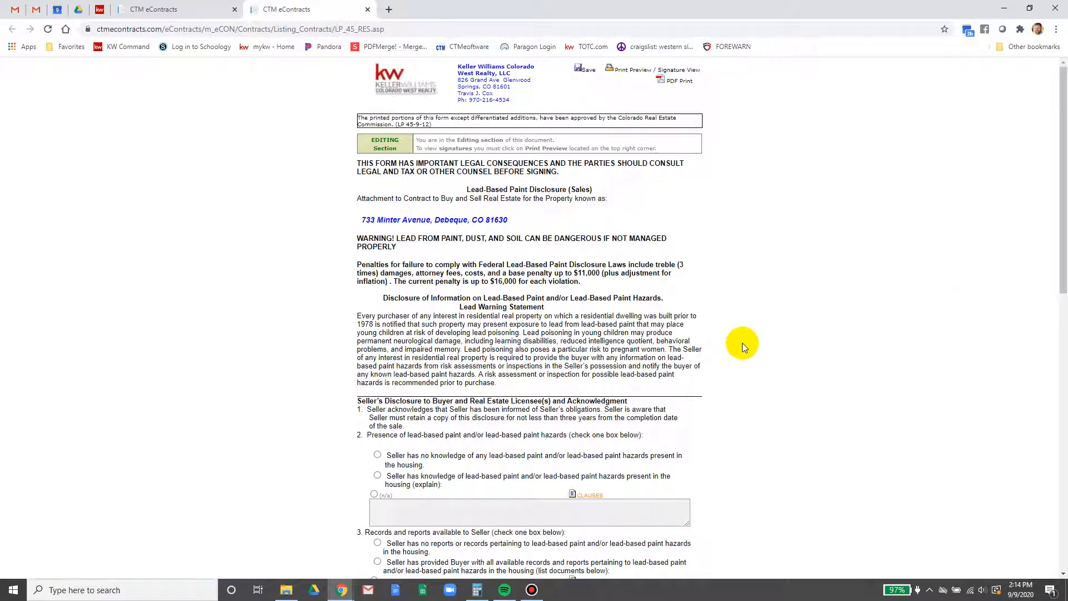
scroll(357, 512, down, 1)
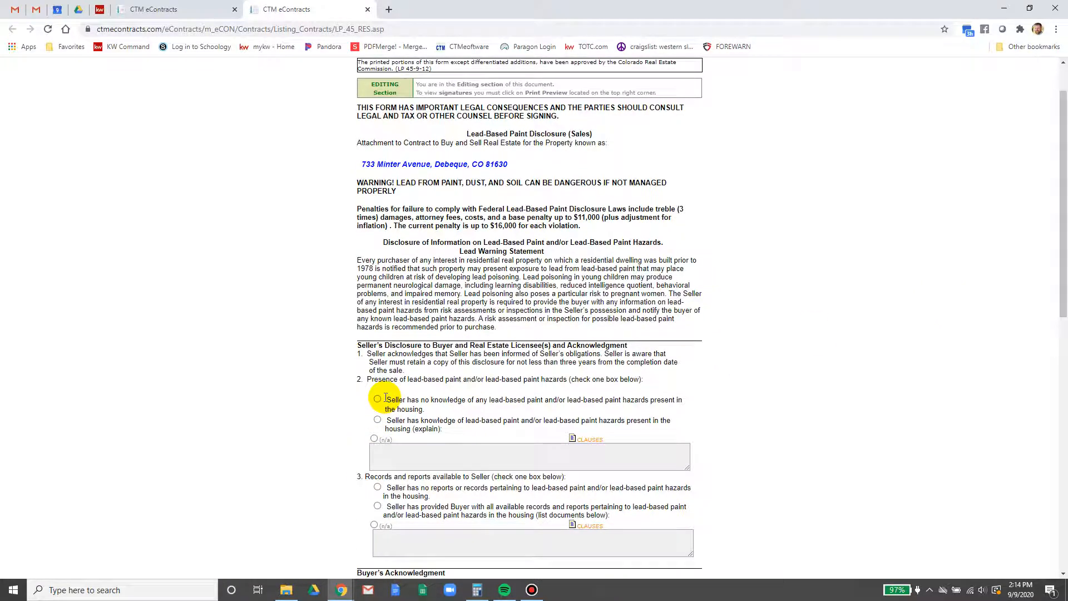
scroll(385, 399, down, 5)
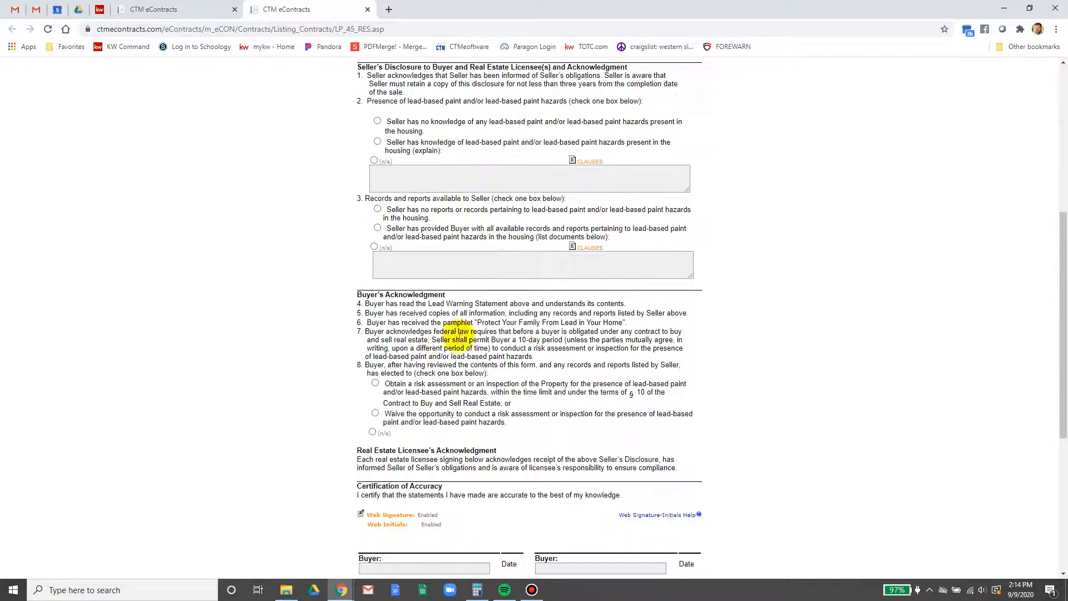
scroll(410, 495, down, 5)
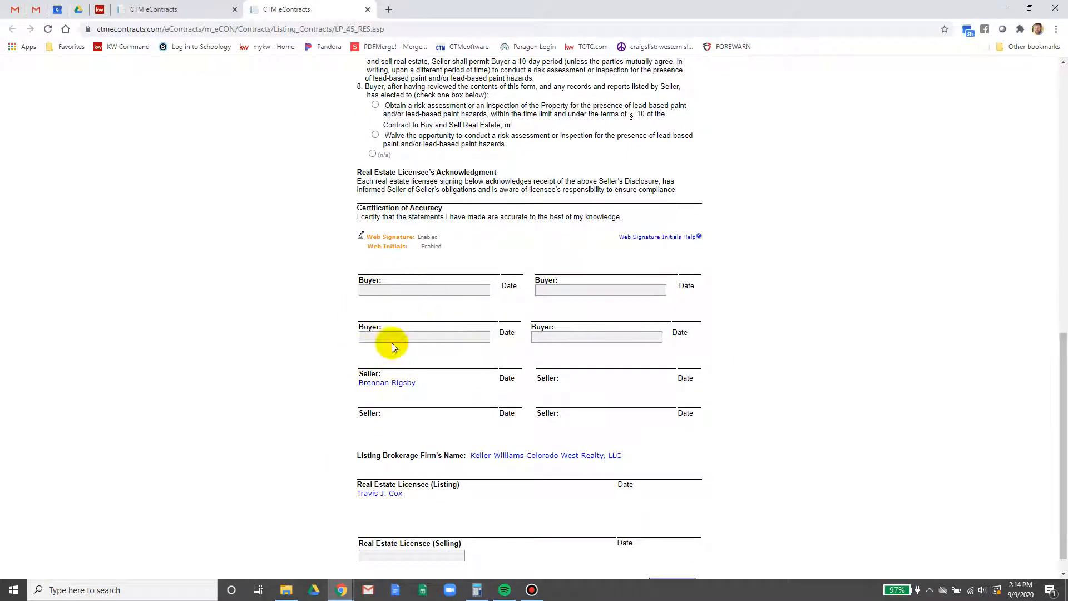
scroll(371, 387, down, 1)
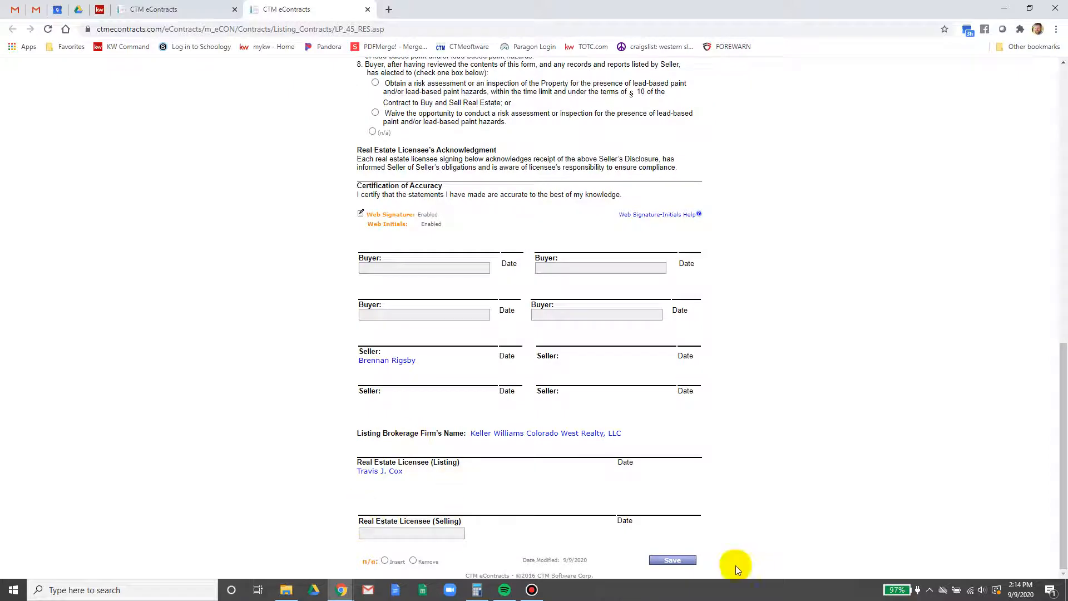
click(673, 560)
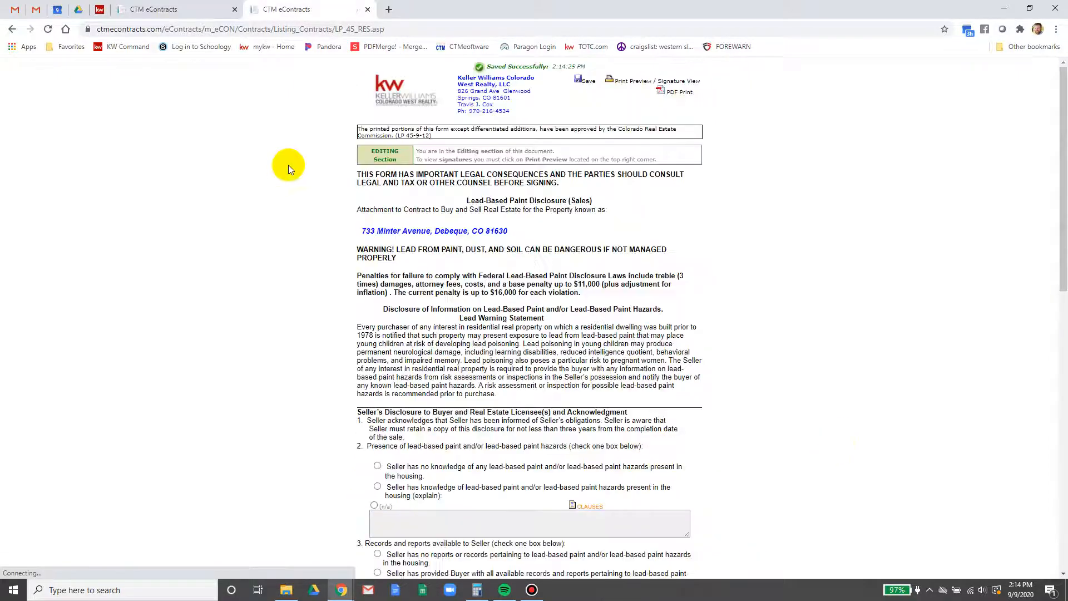
click(366, 11)
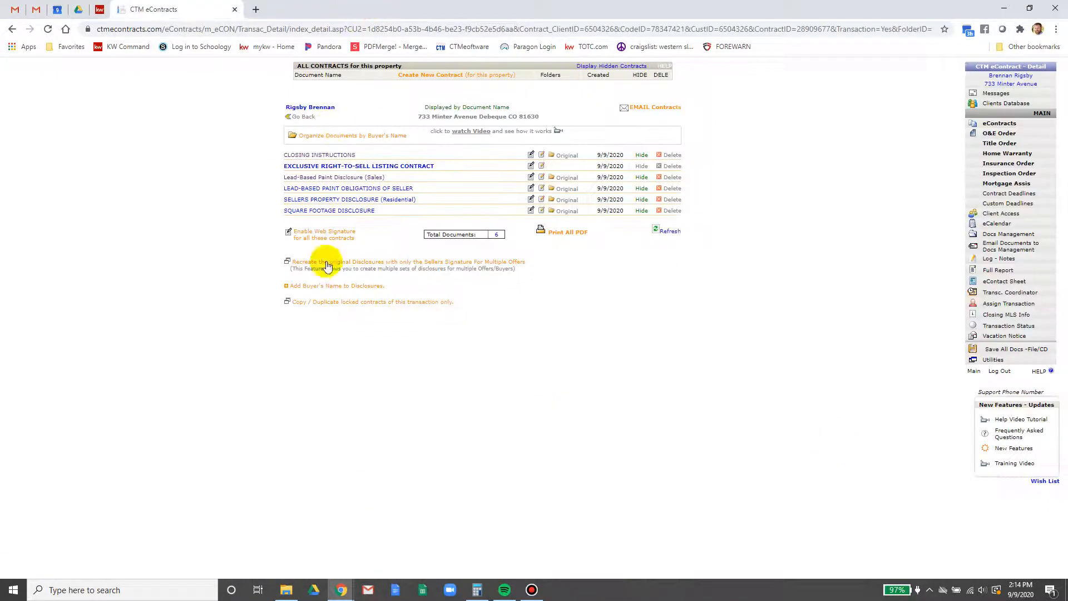
Open and save the Lead-Based Paint Obligations of Seller, then return to the document list
click(321, 180)
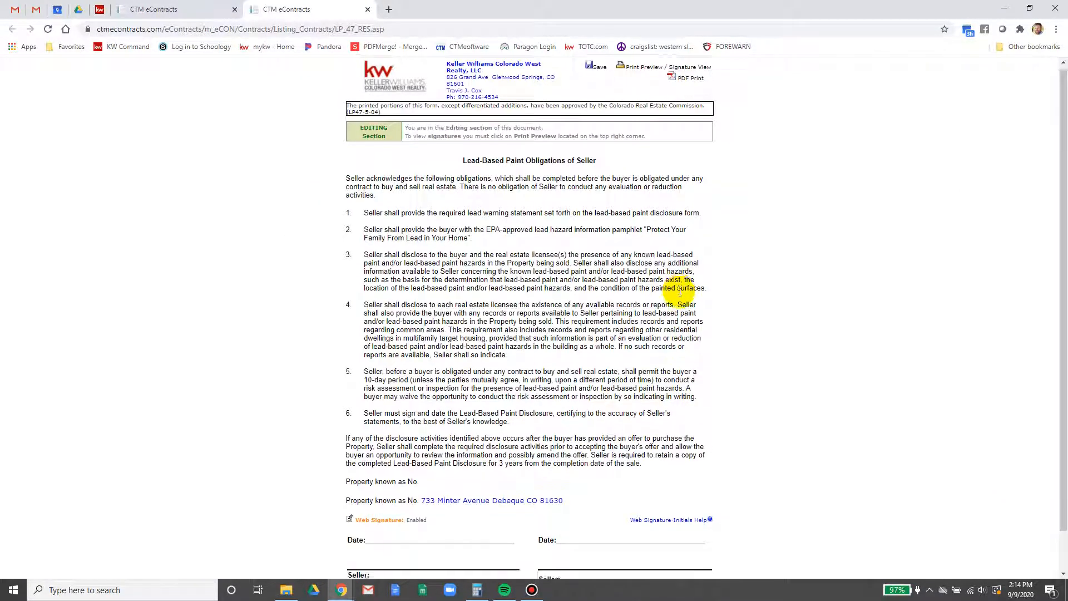
scroll(680, 295, down, 1)
click(687, 560)
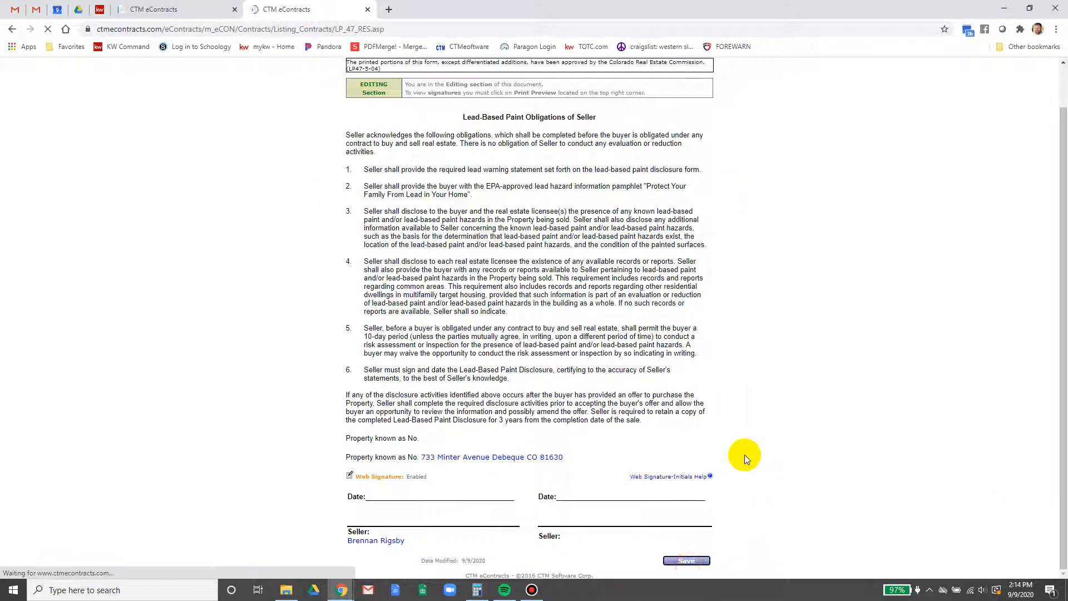
click(209, 10)
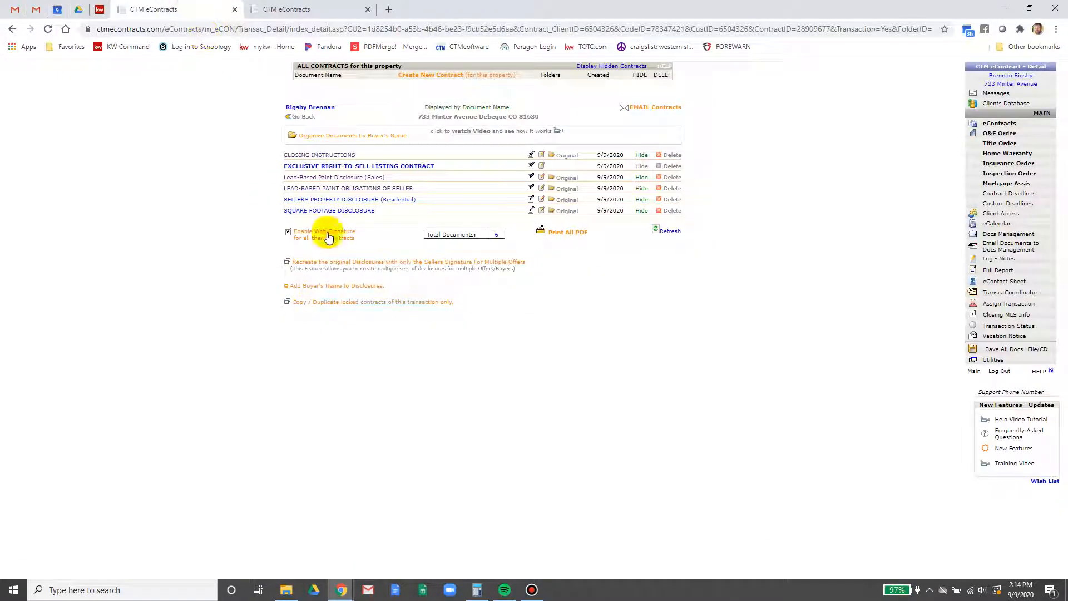
Date the Seller's Property Disclosure (Residential) September 9, then return to the document list
click(328, 200)
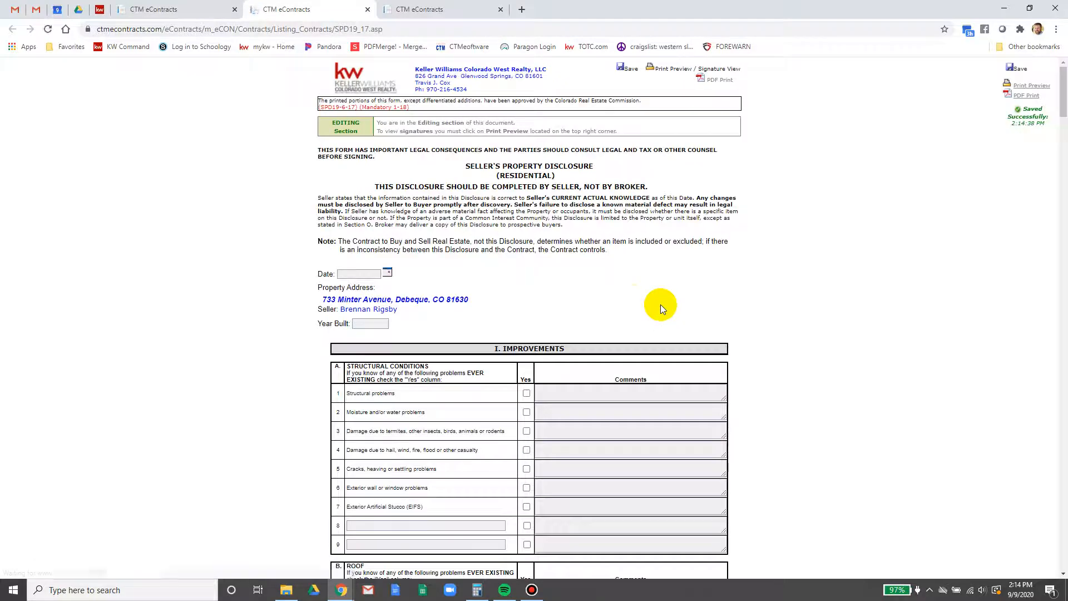
click(387, 272)
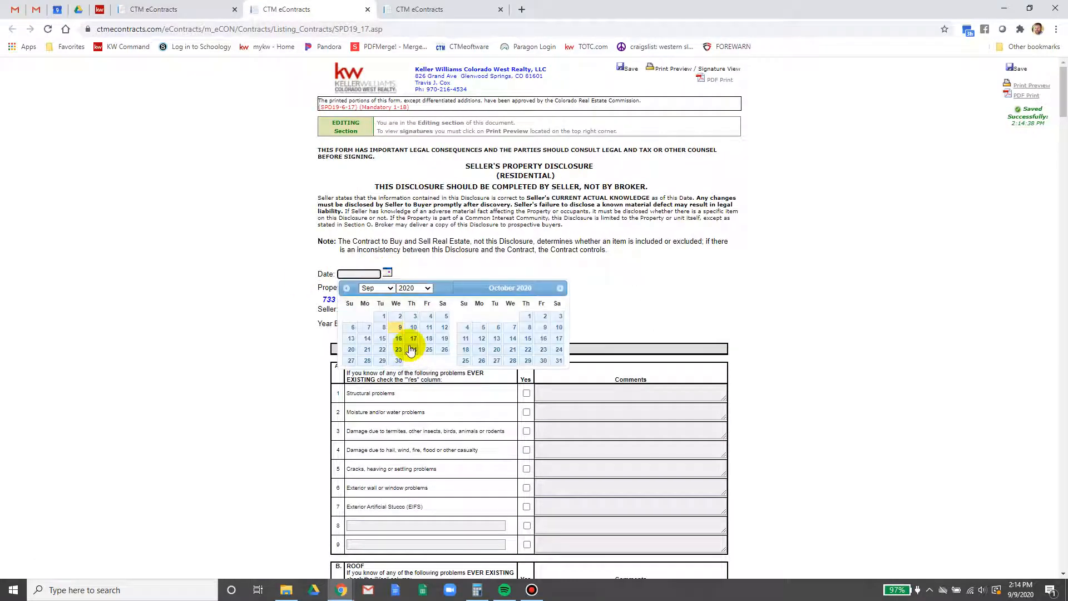
click(401, 329)
click(362, 324)
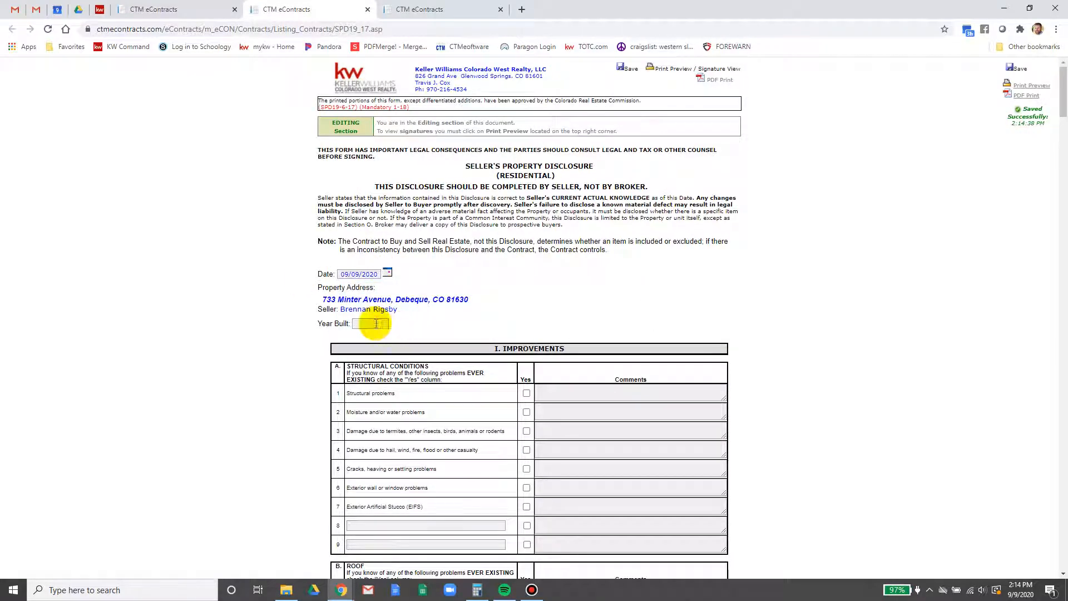
click(127, 9)
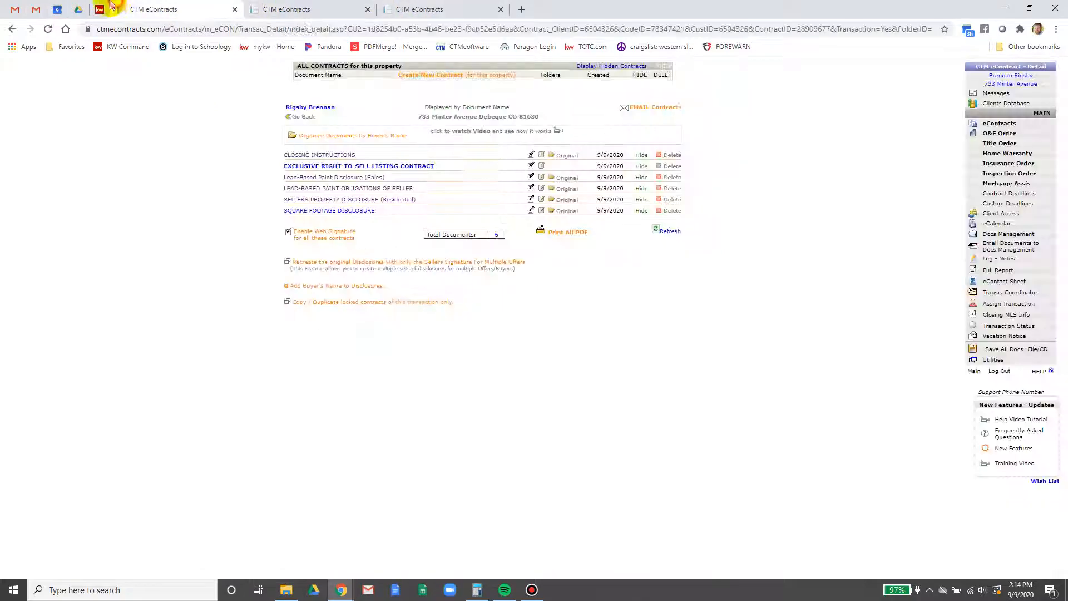
click(103, 7)
scroll(319, 376, down, 5)
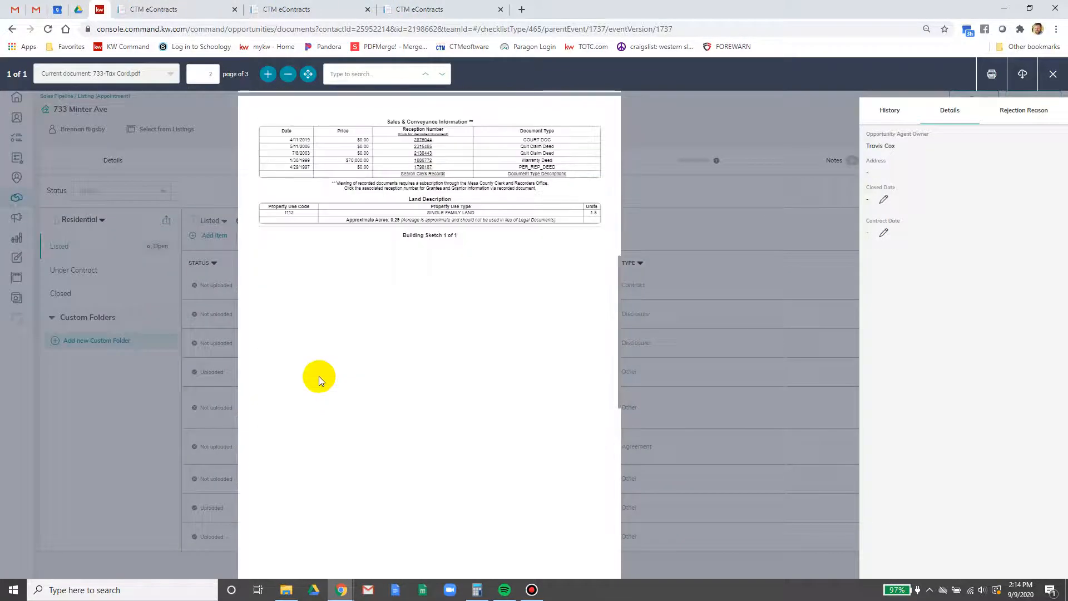
scroll(319, 376, up, 7)
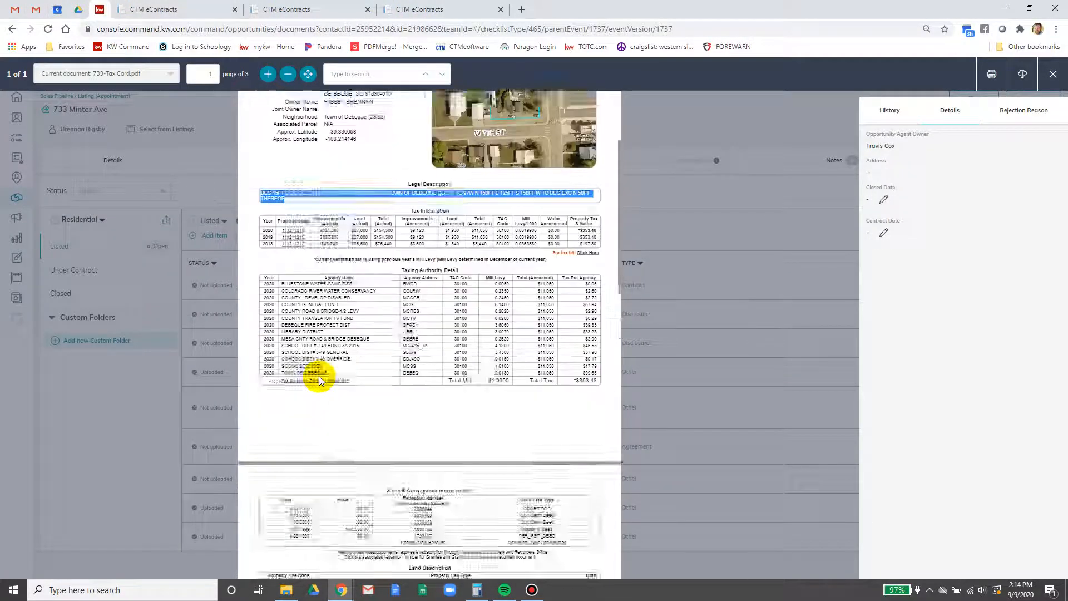
scroll(319, 376, down, 11)
scroll(319, 376, down, 4)
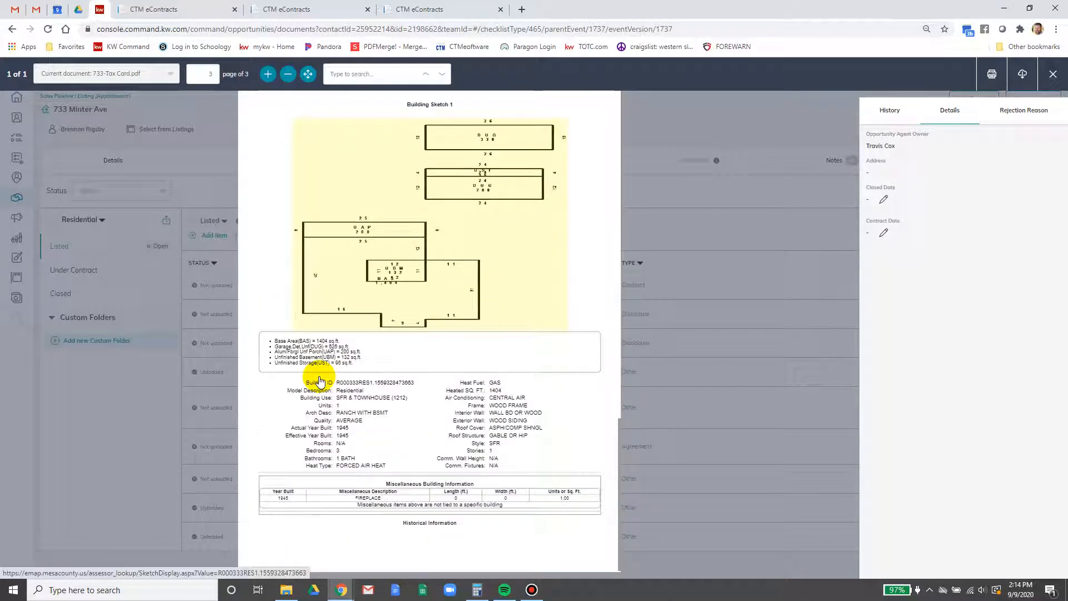
click(204, 8)
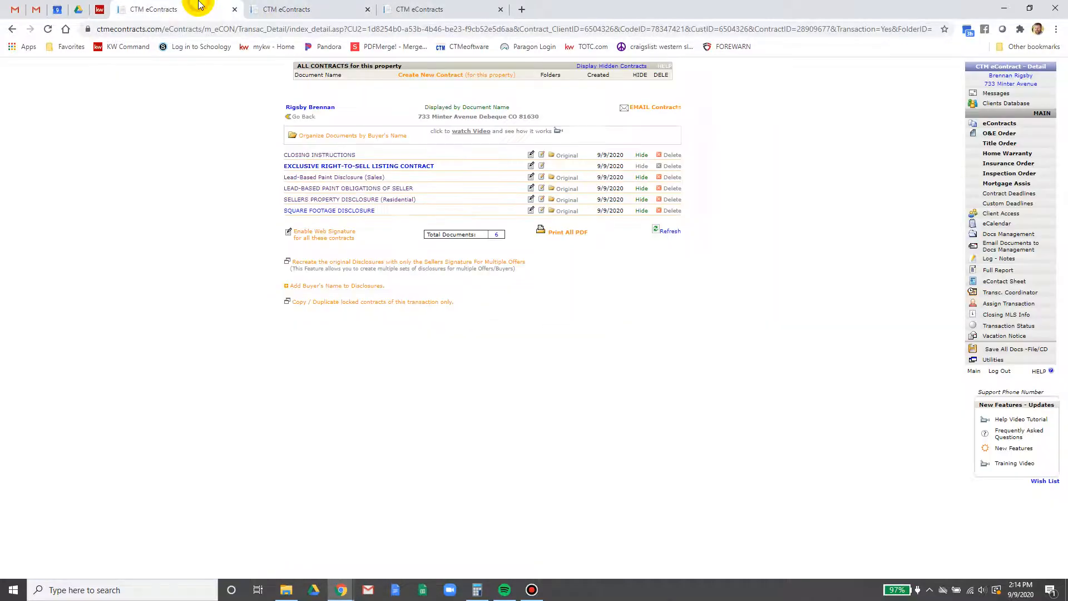
Close the extra seller obligations form and scroll the Seller's Property Disclosure down to Source of Water
click(403, 6)
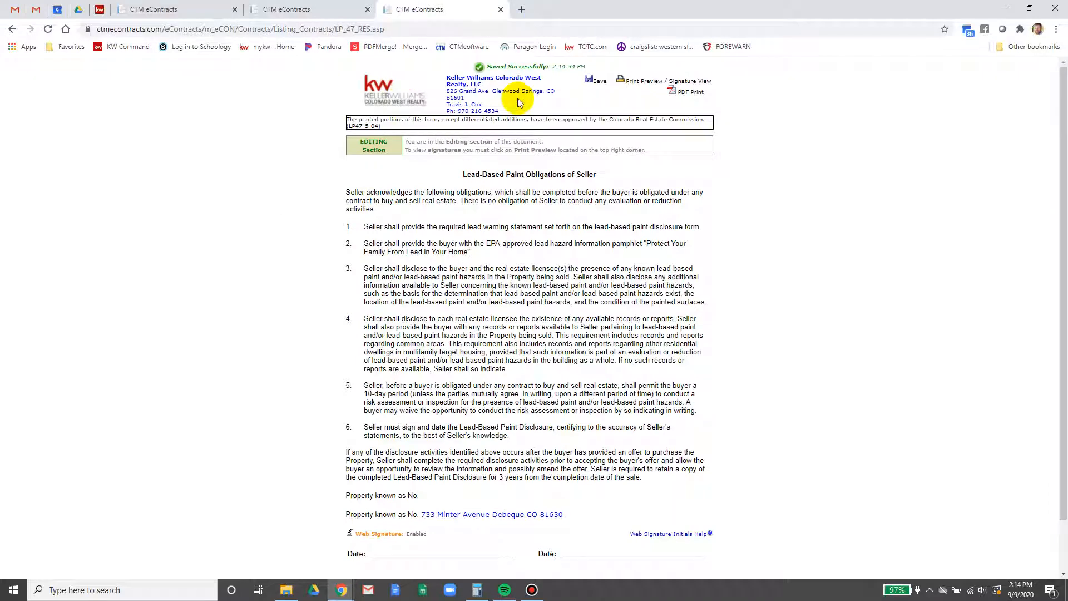
click(500, 9)
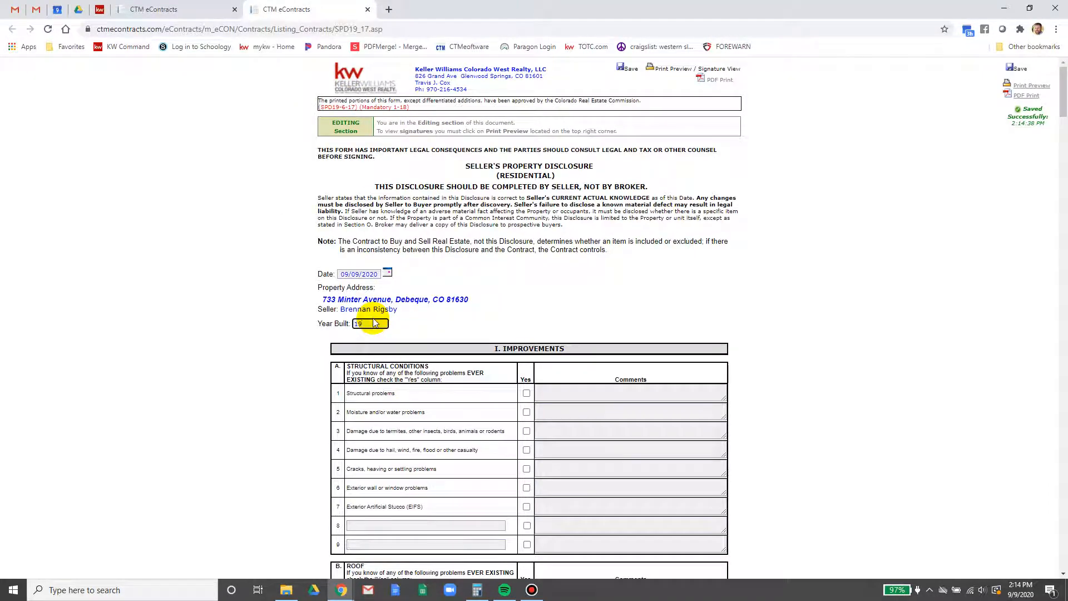
scroll(818, 306, down, 10)
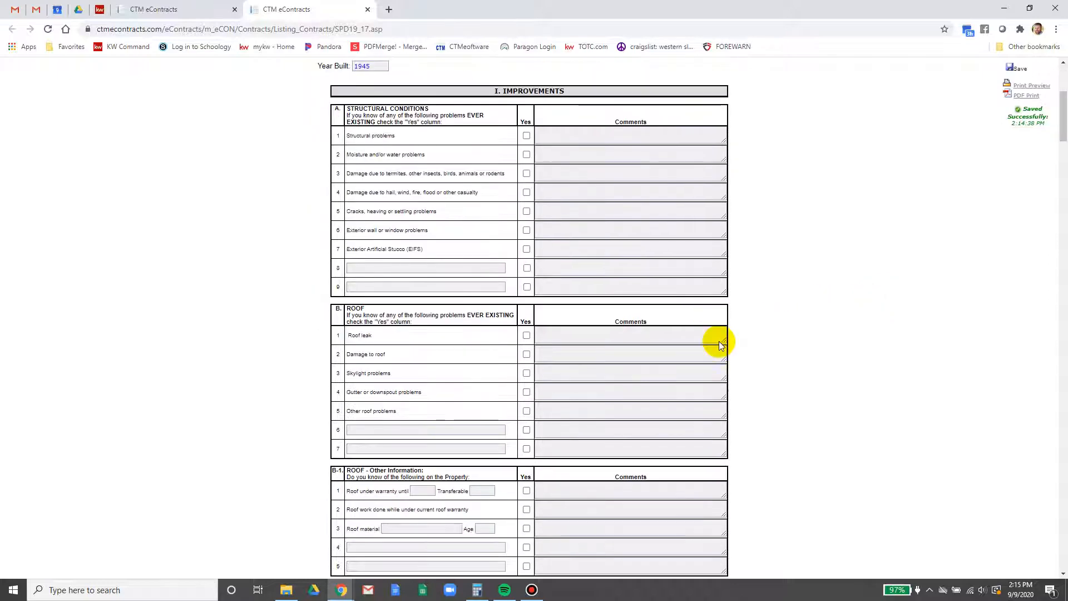
scroll(638, 365, down, 20)
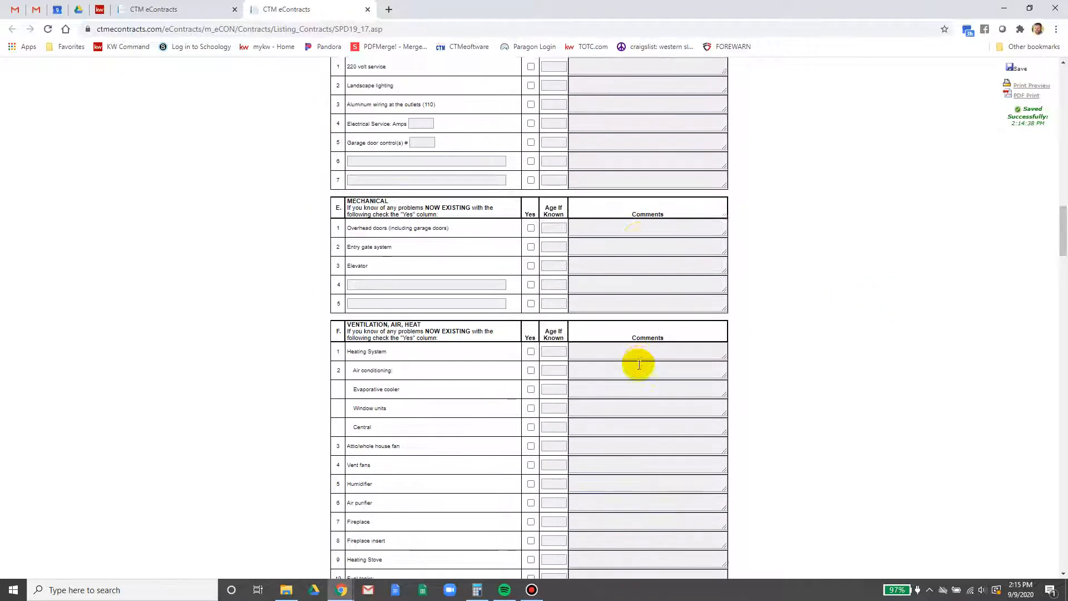
scroll(639, 365, down, 20)
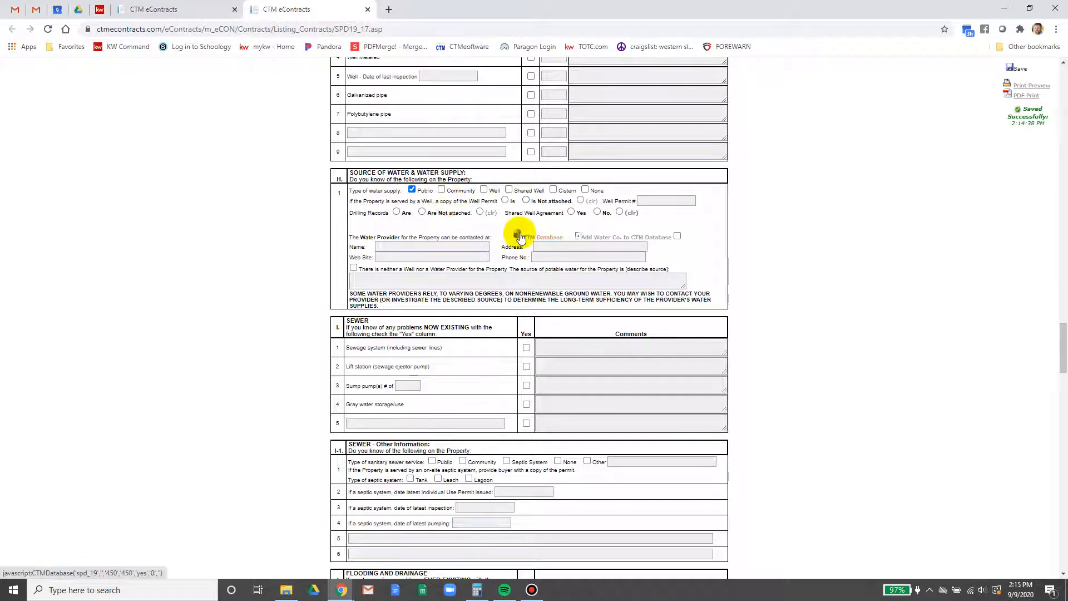
Search the water company database for Debeque and fill in Debeque Public Works as the water provider
click(533, 239)
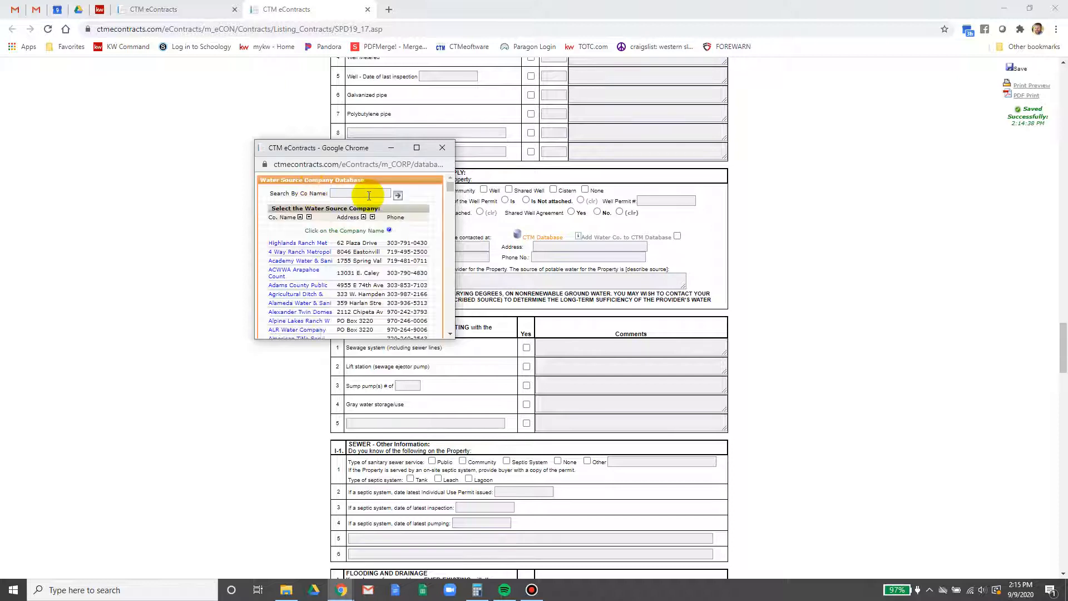
click(369, 194)
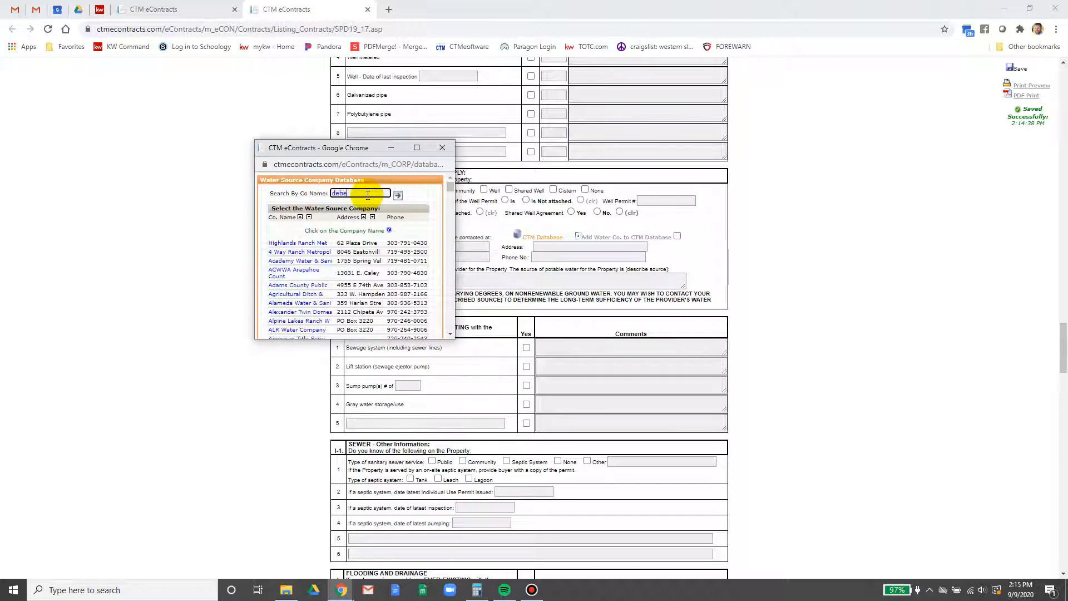
key(Return)
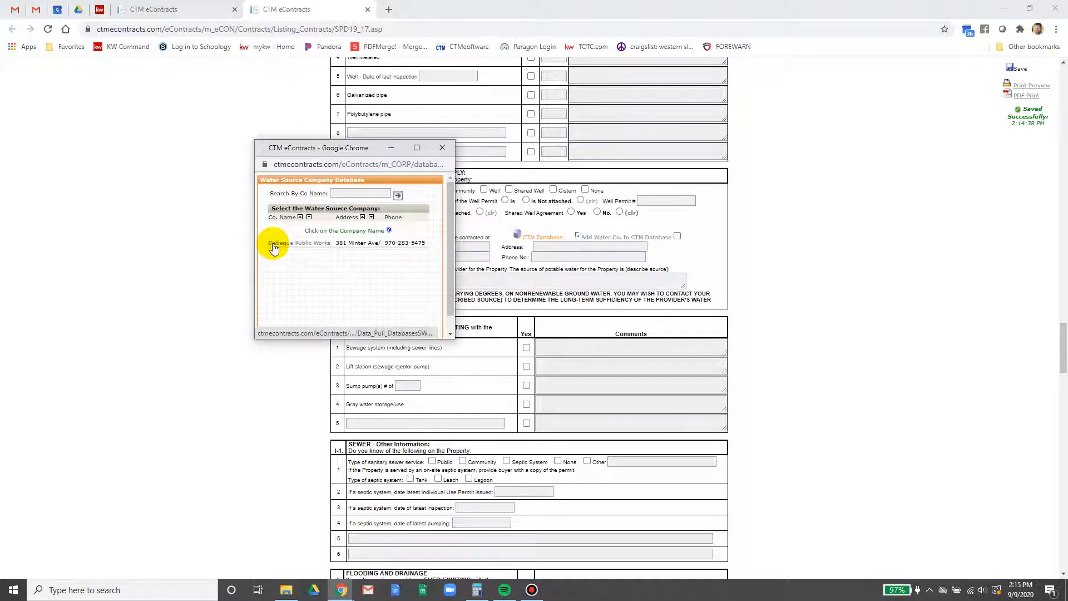
click(272, 245)
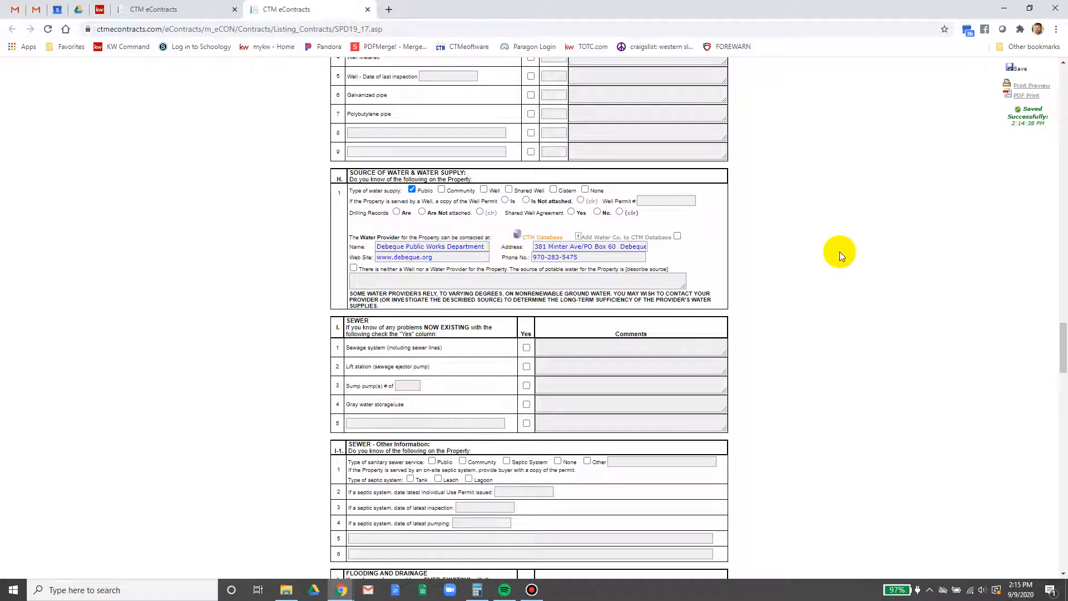
scroll(838, 258, down, 20)
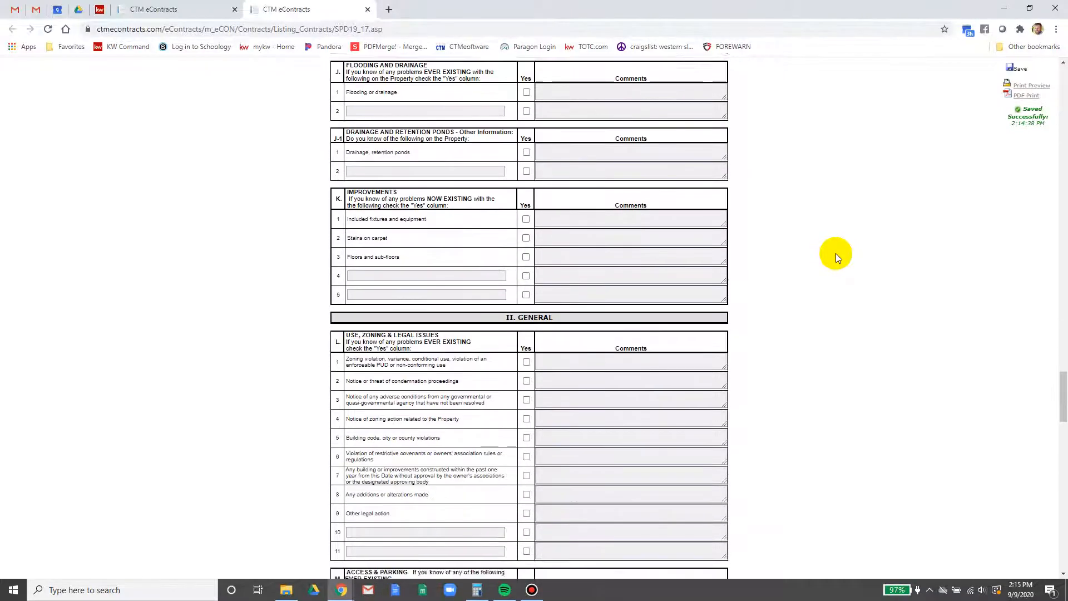
scroll(836, 257, down, 6)
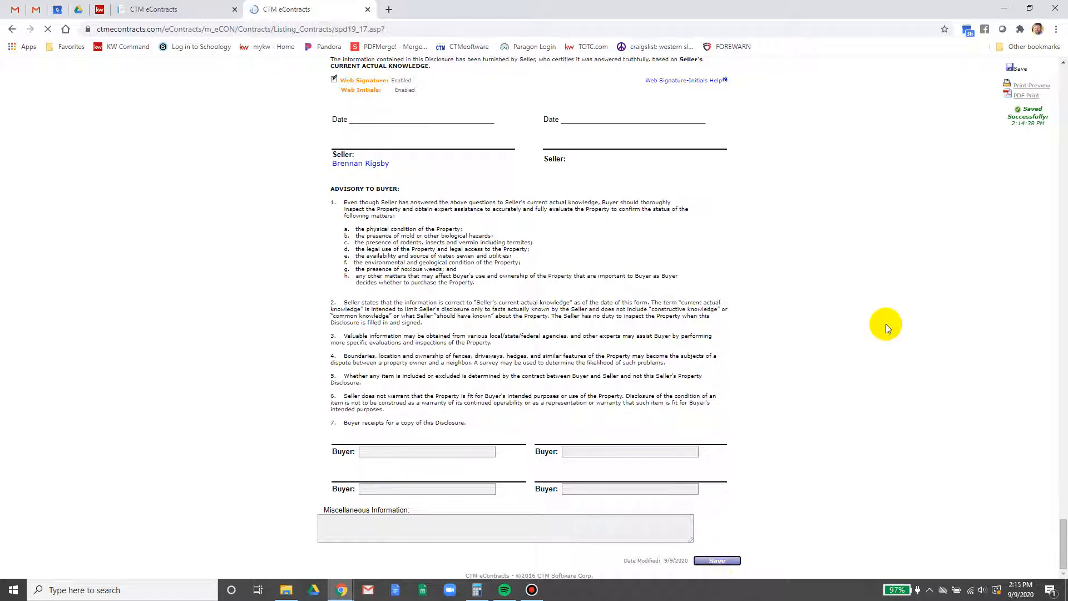
Open the Square Footage Disclosure, select Has Not and Is, and date the assessor's office source 09/09/2020
click(367, 10)
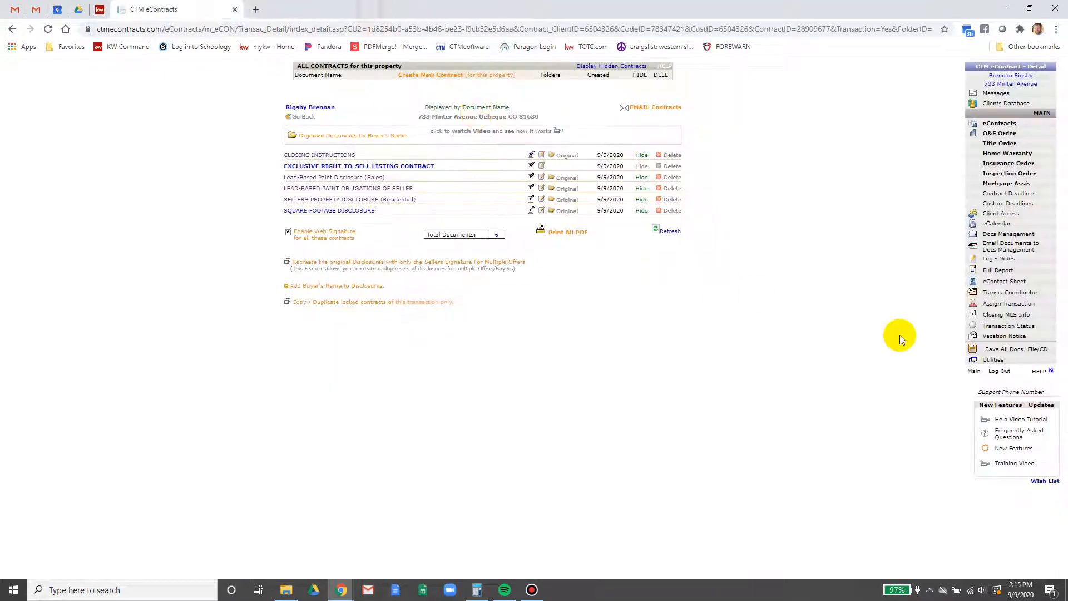
click(340, 211)
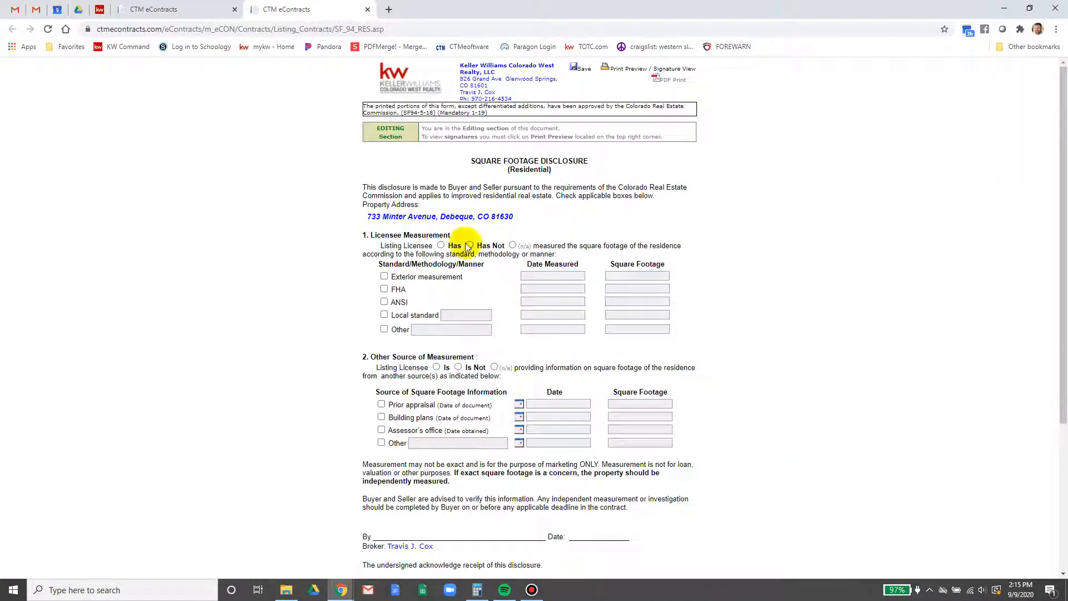
click(470, 245)
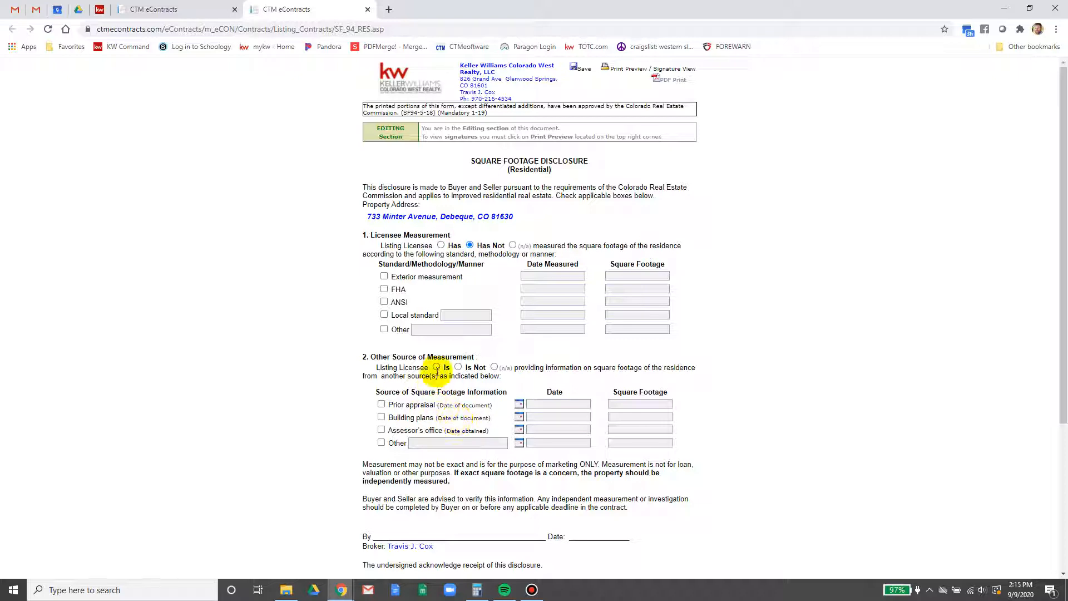
click(437, 368)
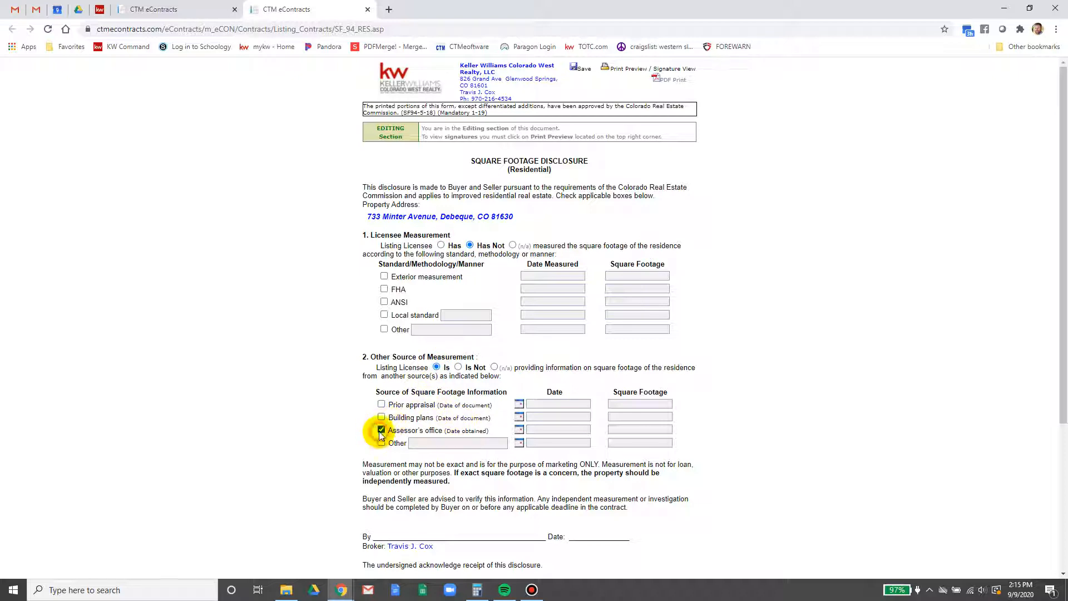
click(554, 430)
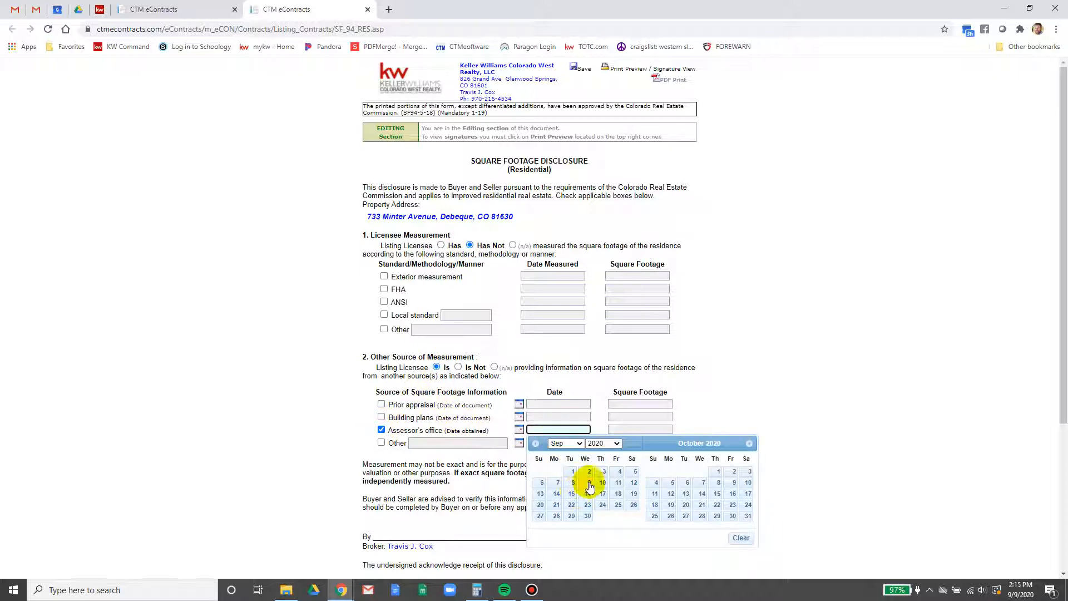
click(586, 482)
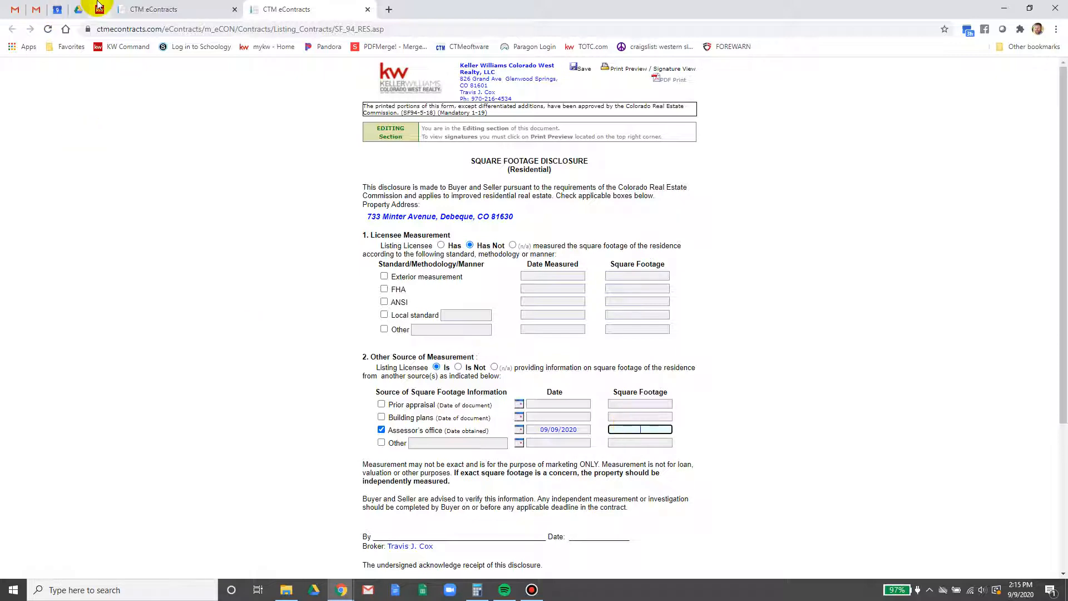
Check the tax card for the 1404 square-foot figure and return to the disclosure form
click(100, 9)
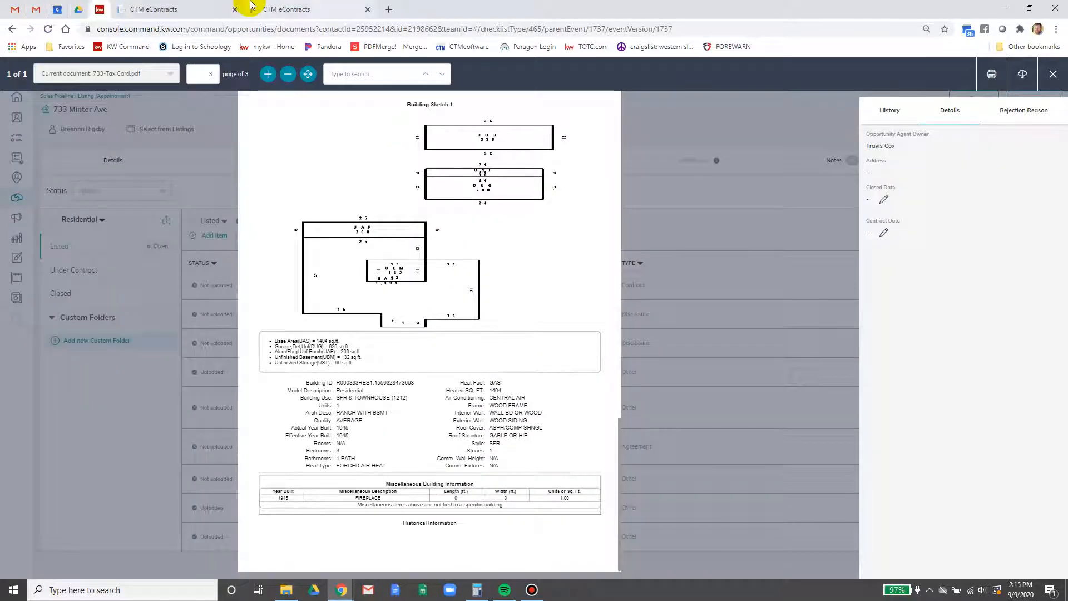
click(301, 10)
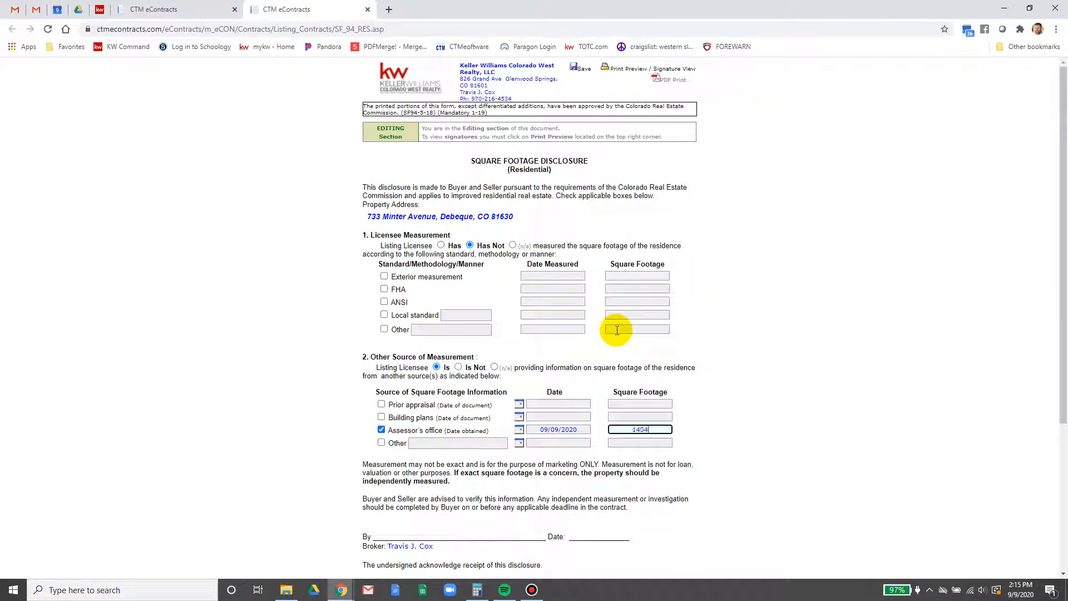
click(100, 9)
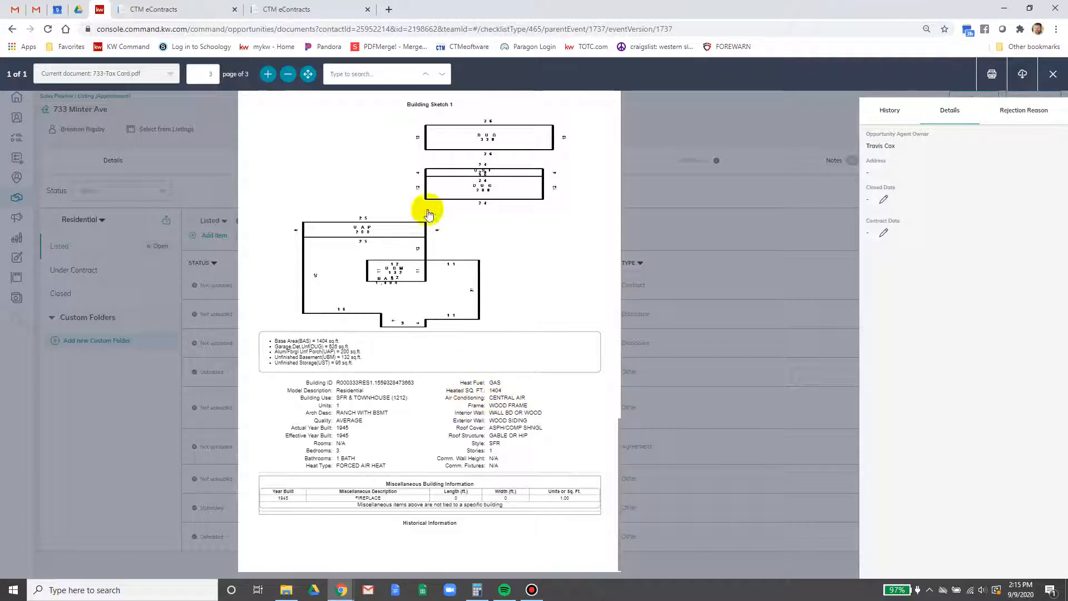
click(341, 10)
scroll(773, 329, down, 3)
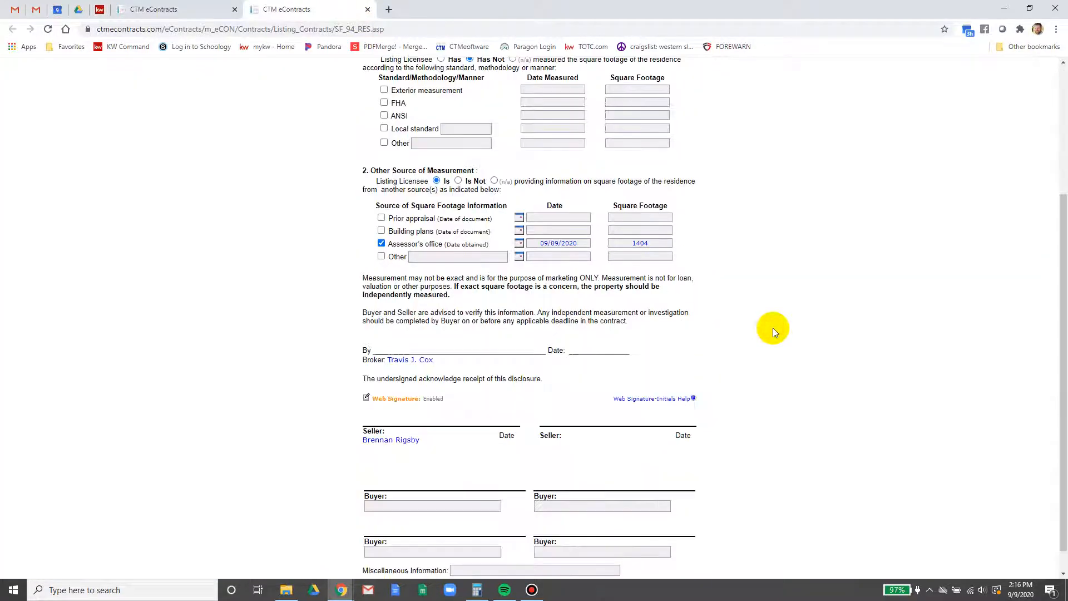
scroll(773, 328, down, 1)
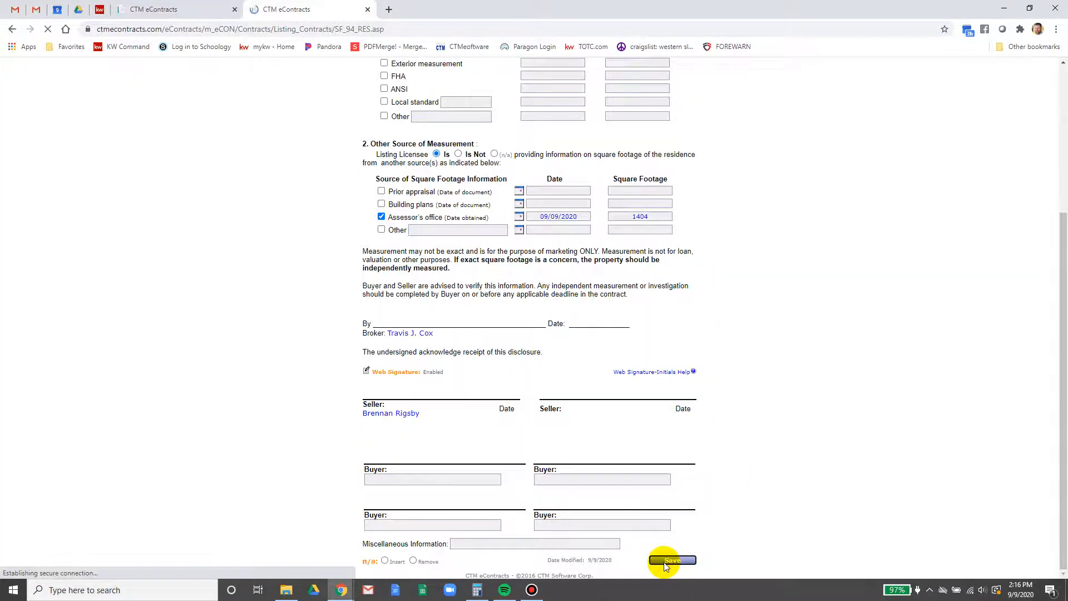
Email the contracts to the recipient's address with the subject prefixed 'Listing Docs for Review-'
click(368, 9)
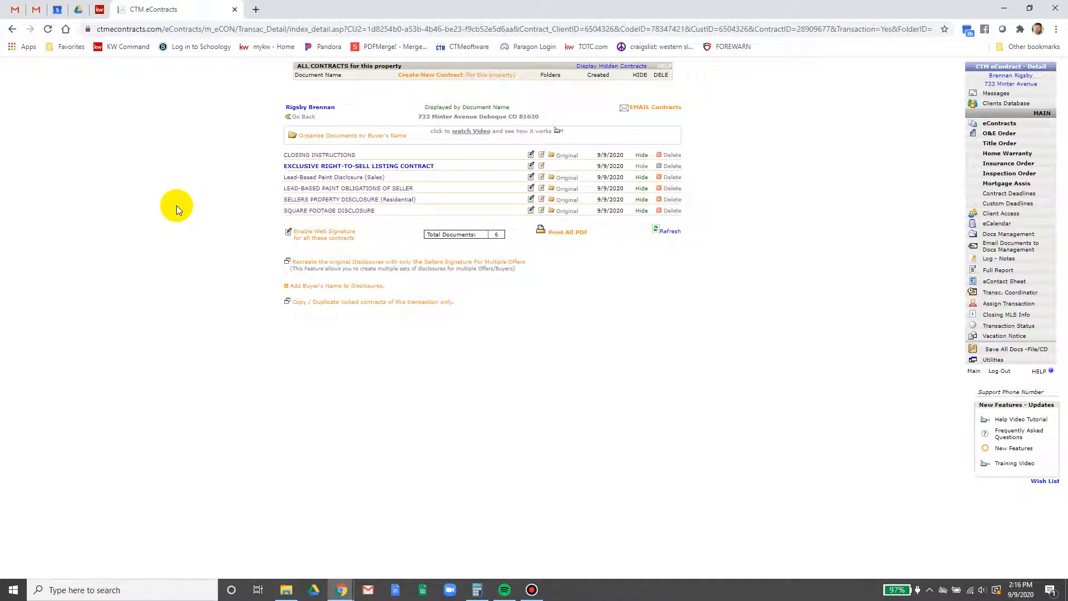
click(644, 109)
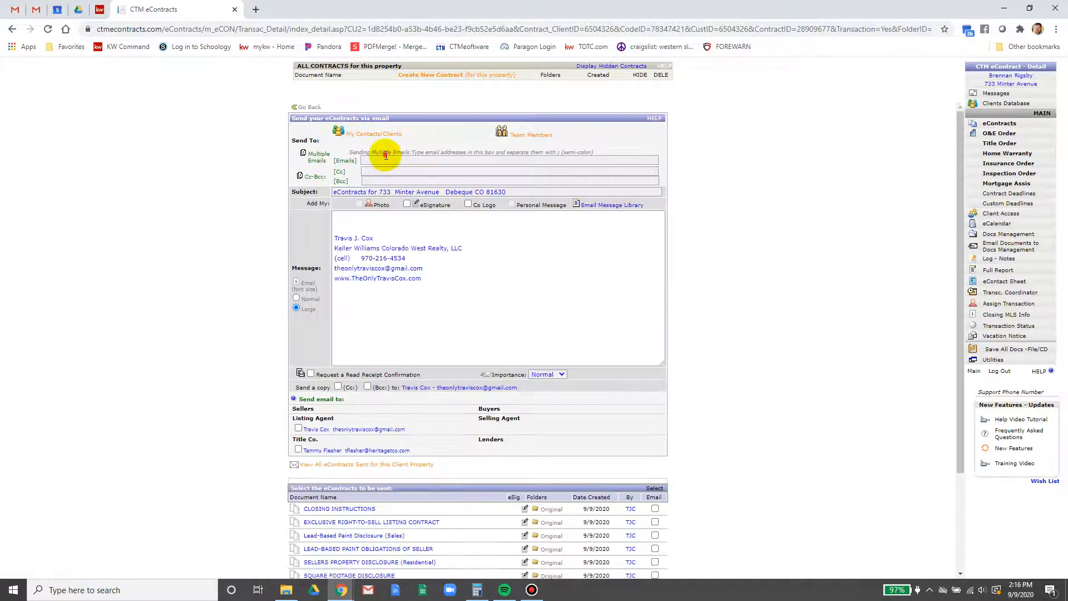
click(386, 161)
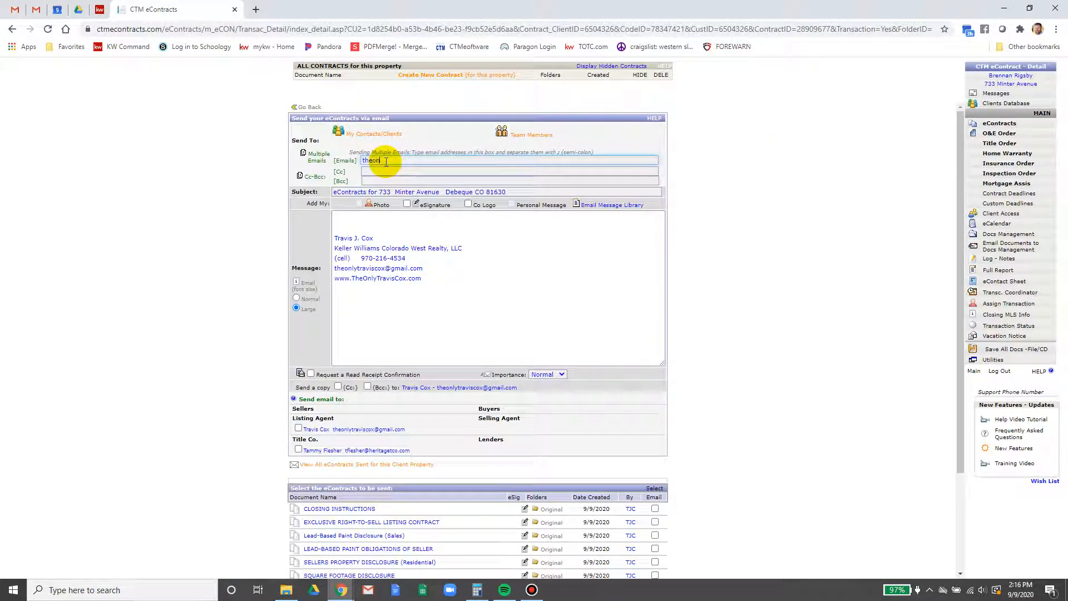
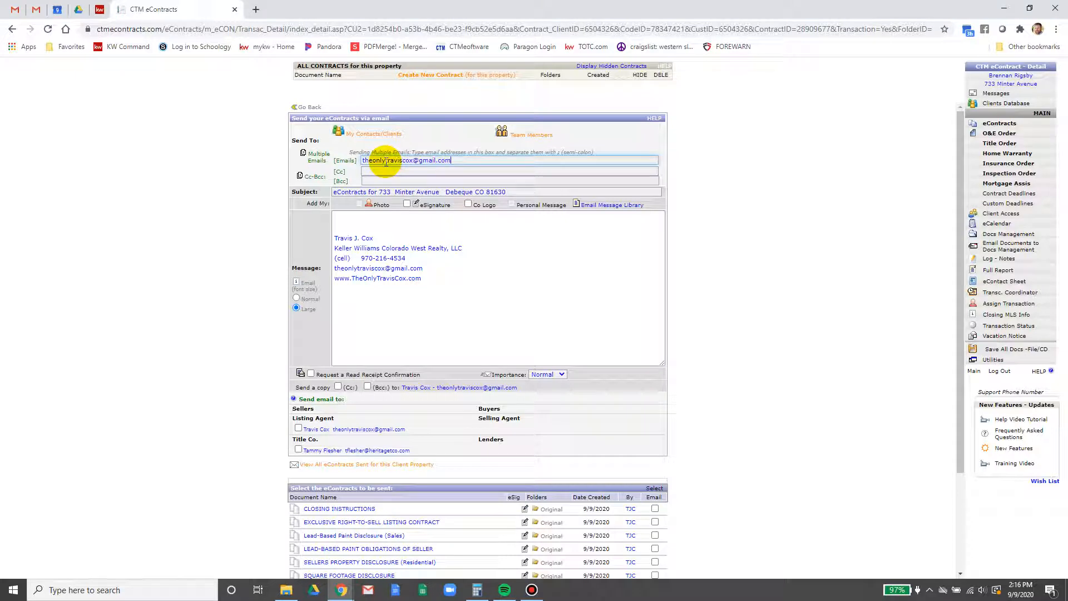
click(335, 192)
text(L)
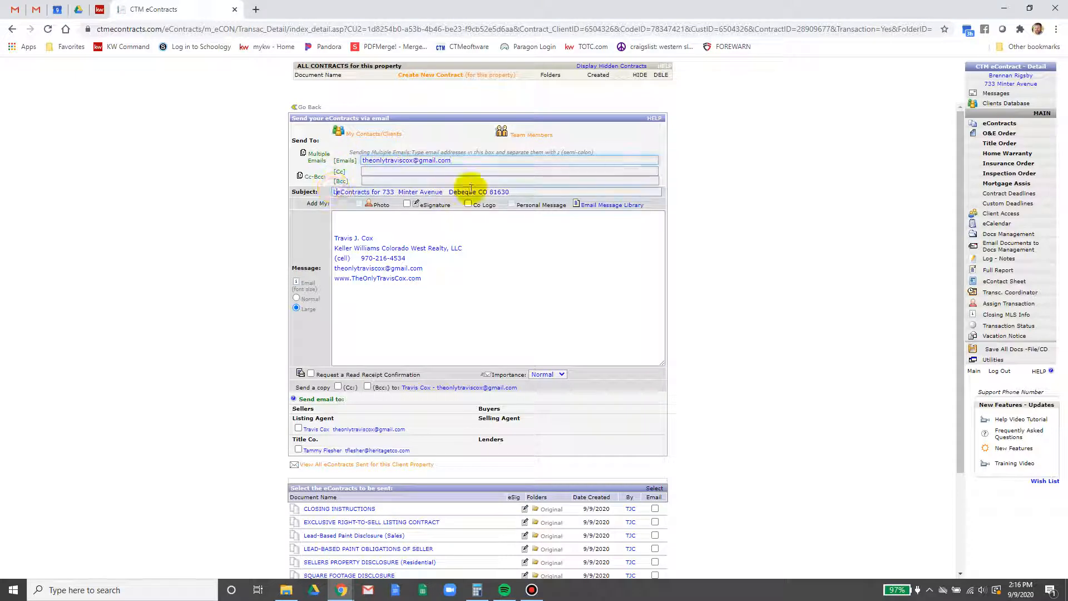
text(isting Docs )
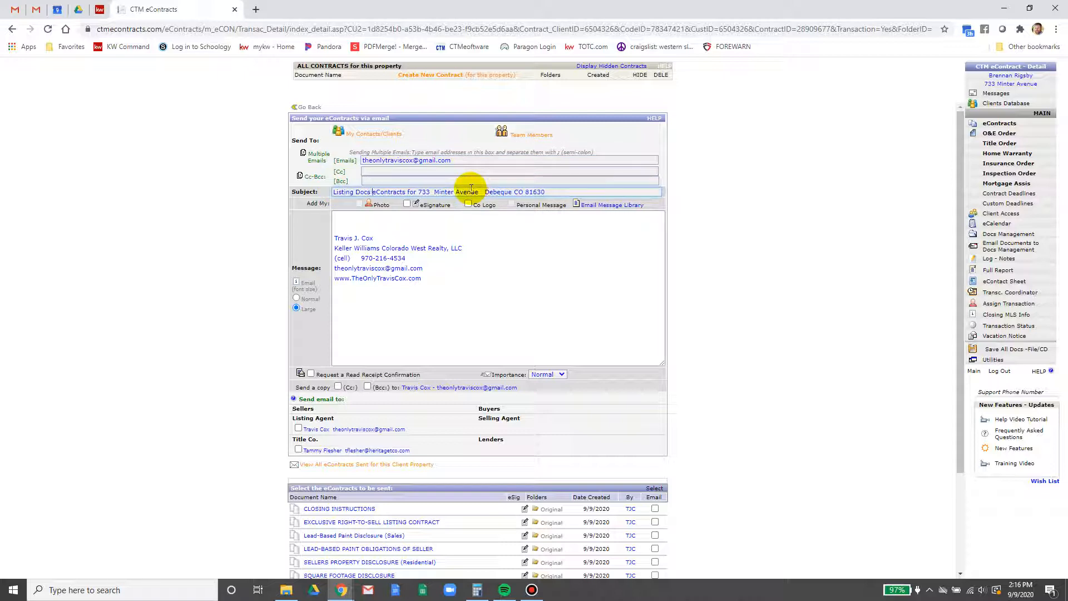
text(for )
text(Review)
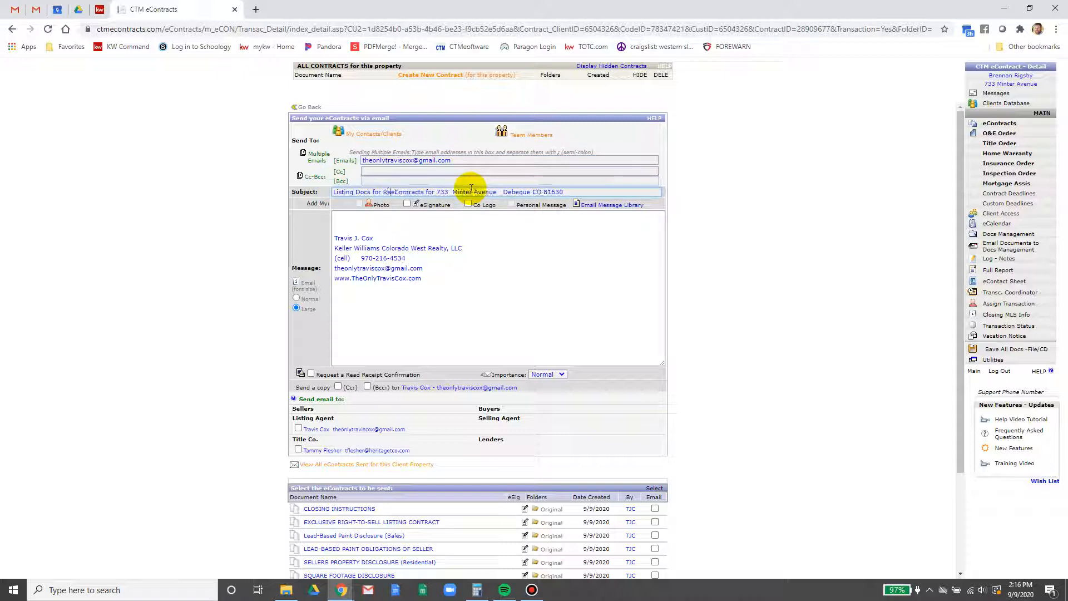
text(-)
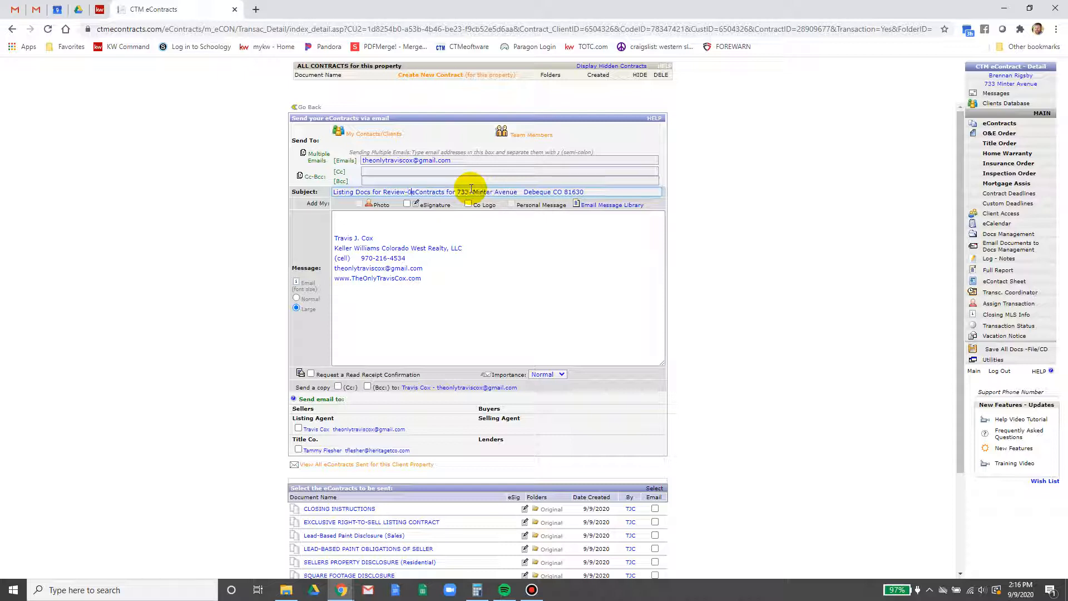
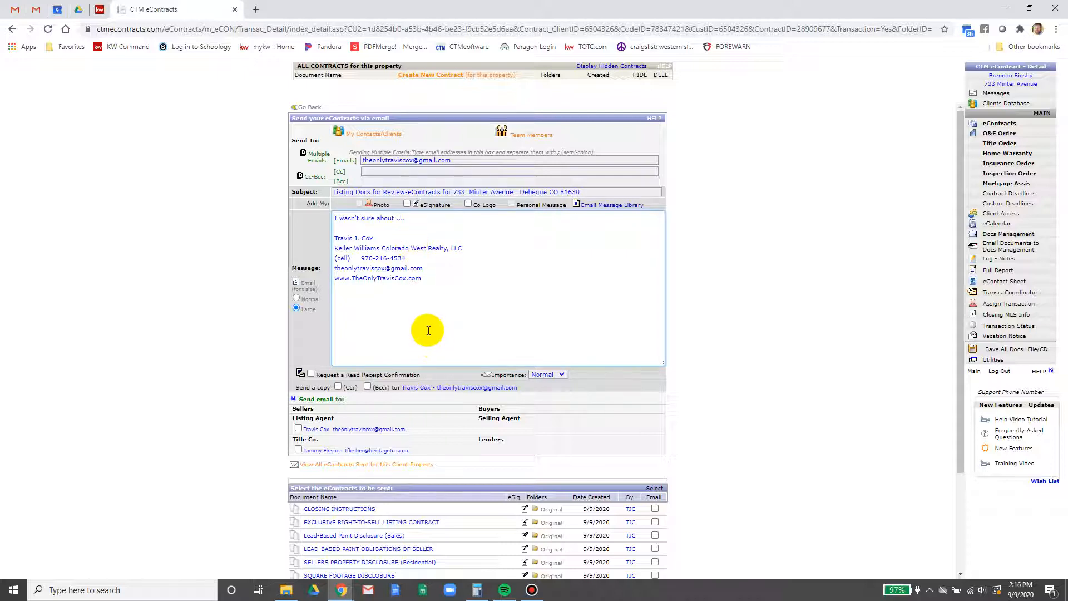
Add the listing agent as recipient and tick all six eContracts plus the Seller Advisory (Residential)
scroll(426, 331, down, 1)
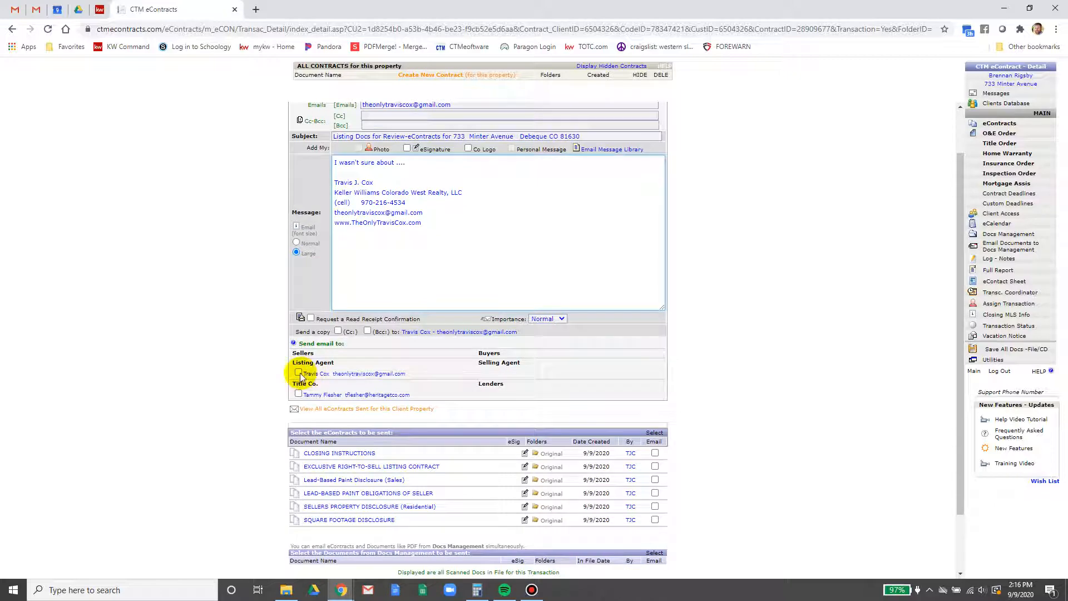
click(299, 373)
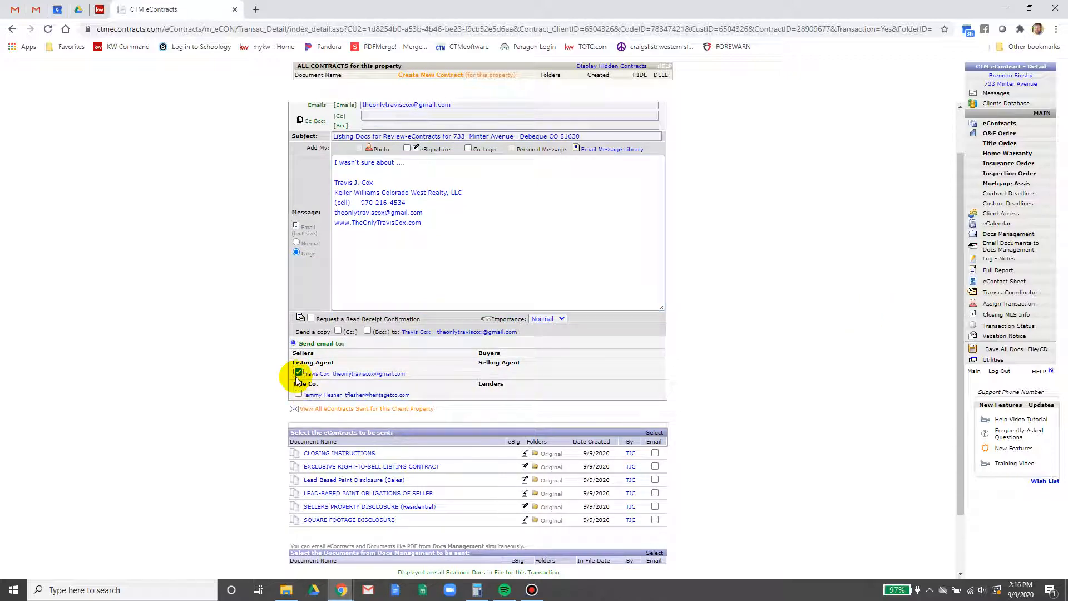
scroll(735, 448, down, 1)
click(655, 381)
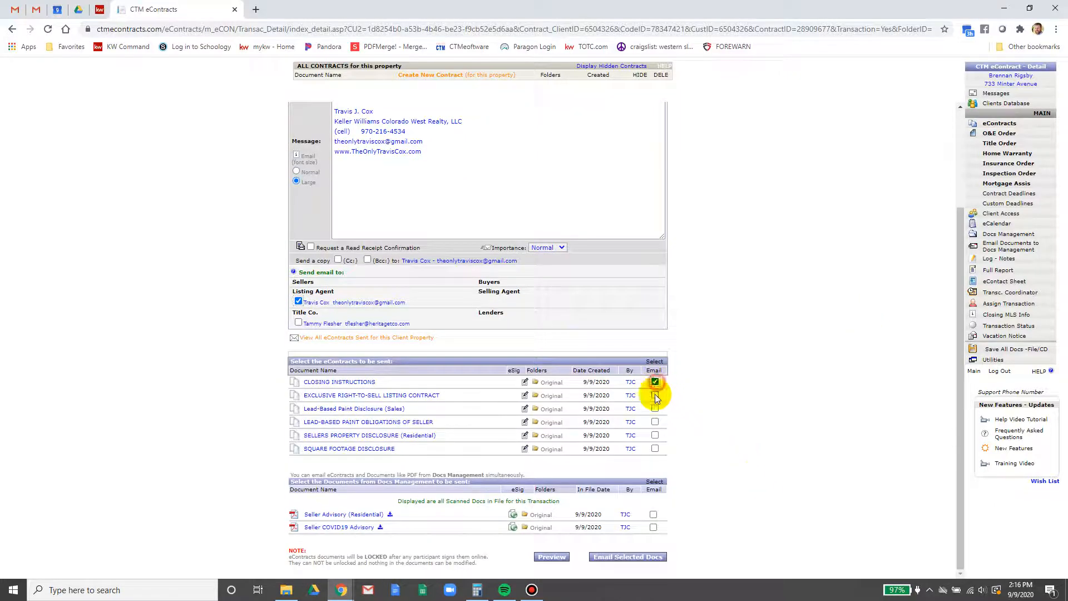
click(655, 395)
click(655, 409)
click(655, 422)
click(655, 435)
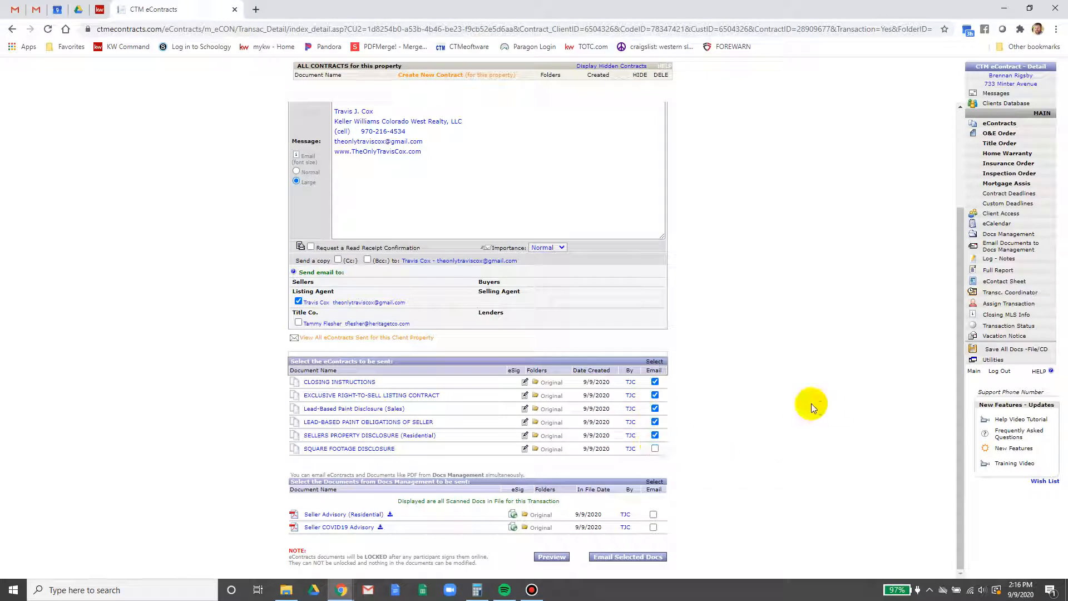
click(655, 448)
click(654, 514)
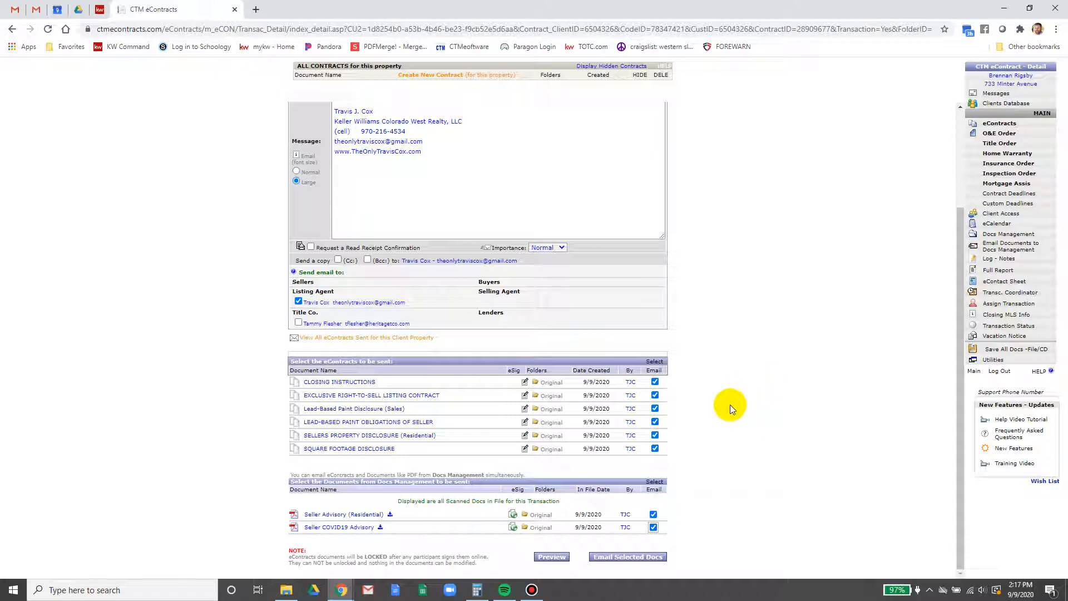
scroll(730, 405, up, 2)
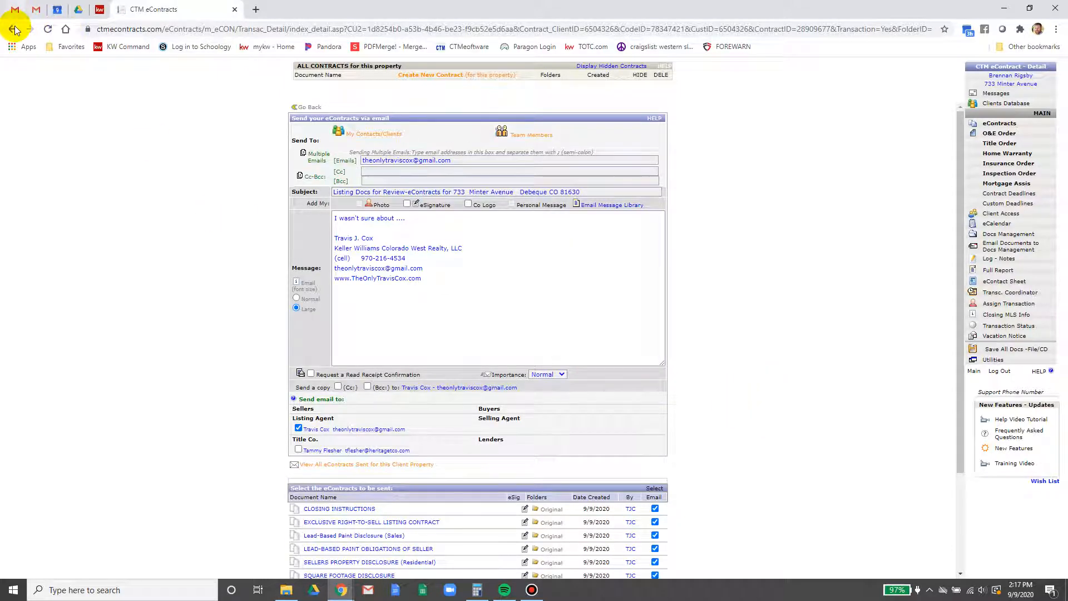
Go back from the email form and open the Docs Management list
click(14, 29)
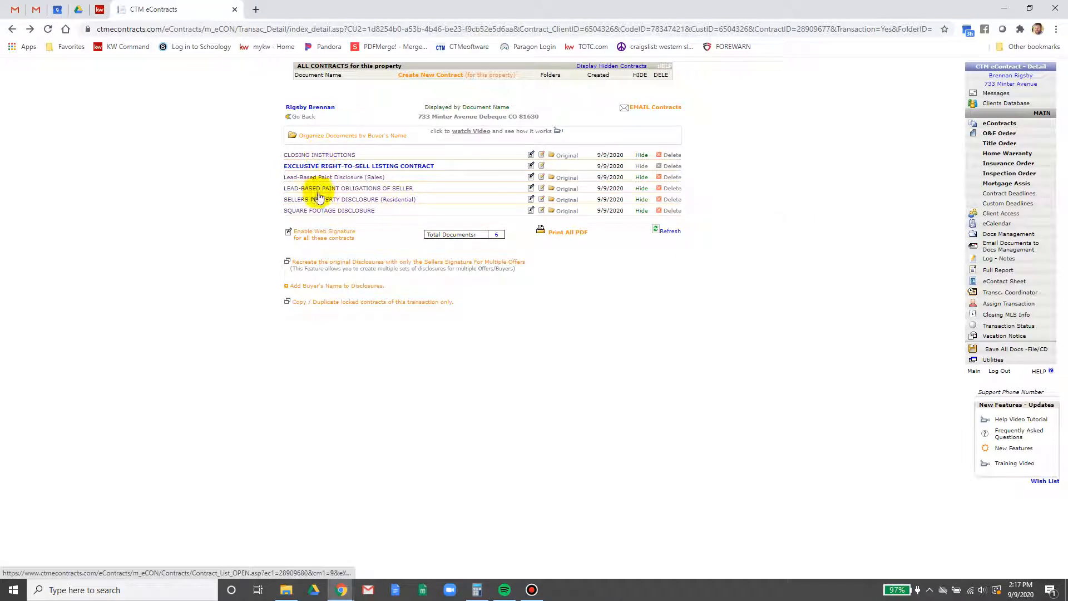
click(1009, 237)
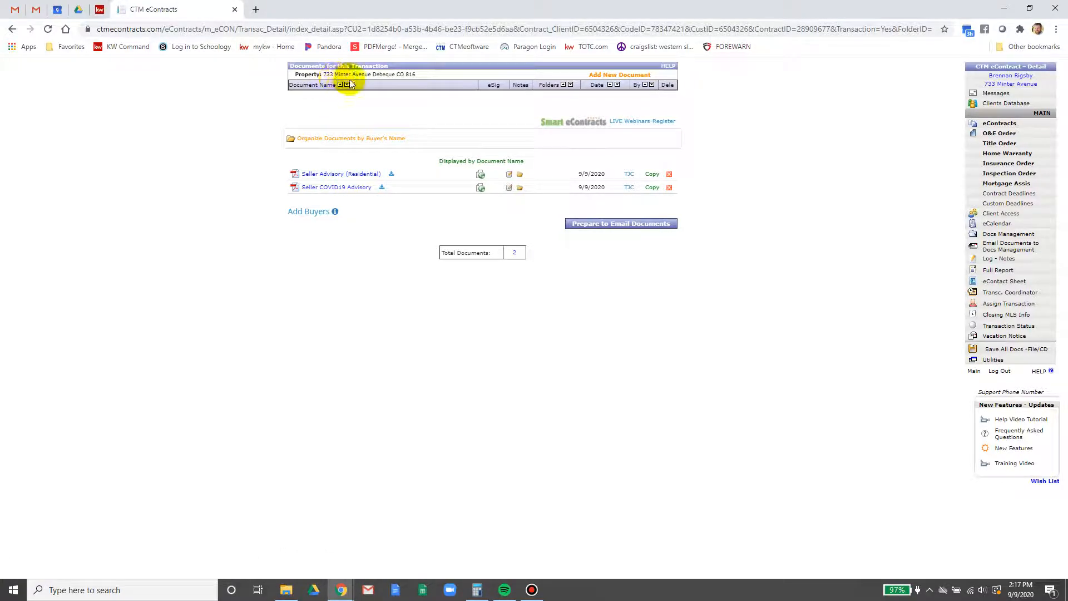
Open Seller Advisory (Residential) for e-signing and scroll through all four pages to the signature block
click(482, 175)
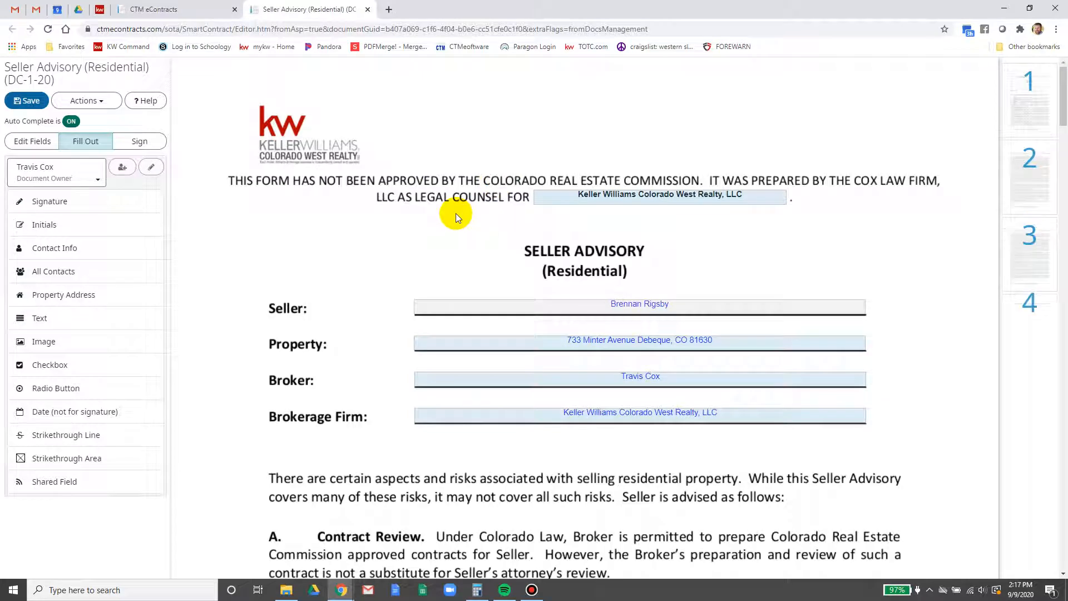
scroll(455, 212, down, 4)
scroll(456, 217, up, 2)
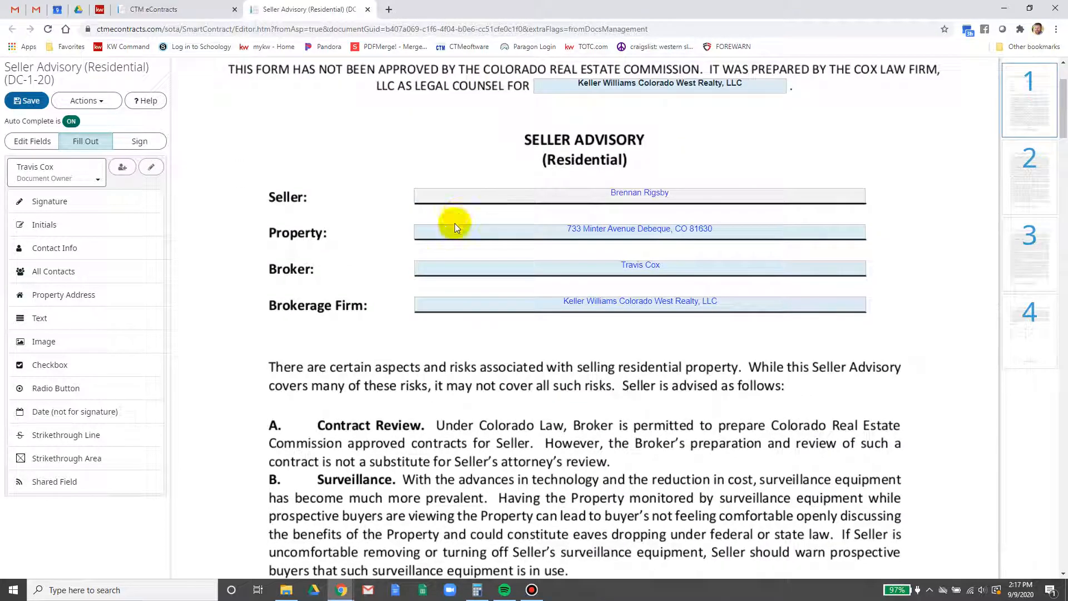
scroll(623, 204, down, 3)
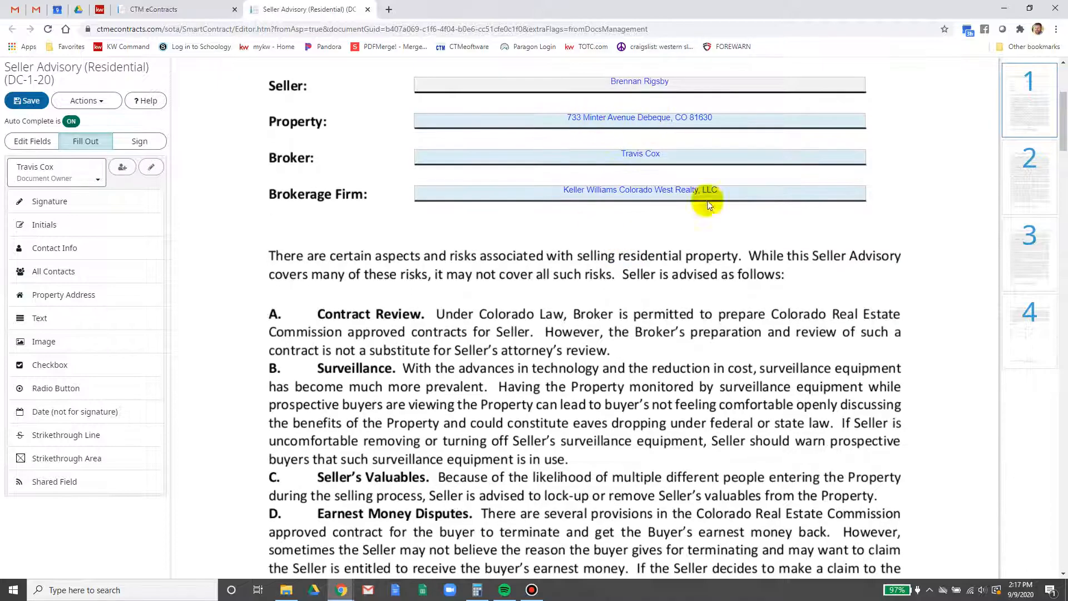
scroll(614, 308, down, 4)
scroll(615, 308, down, 20)
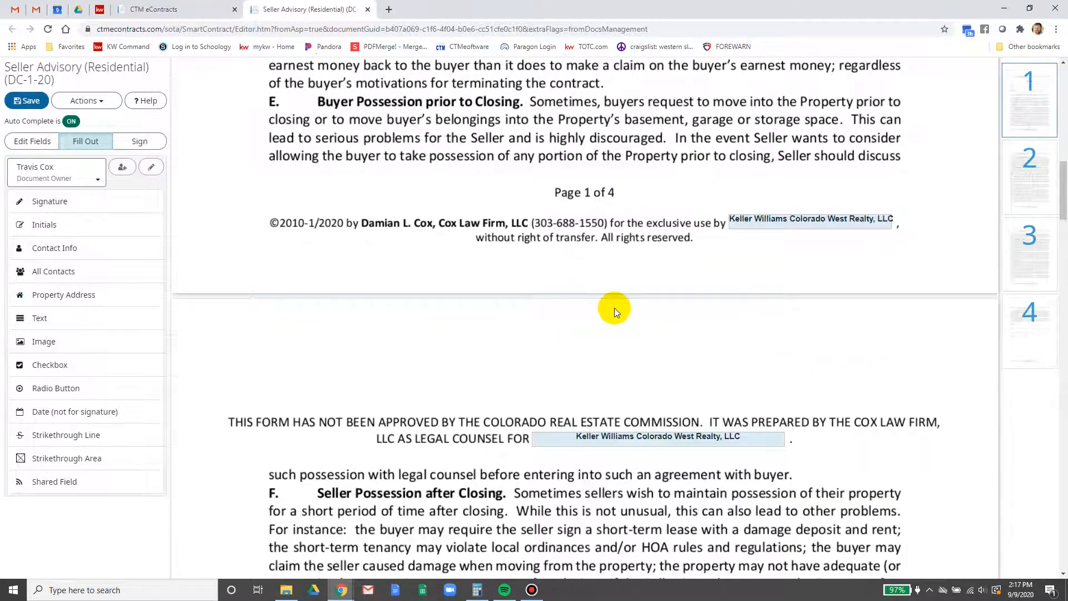
scroll(615, 308, down, 15)
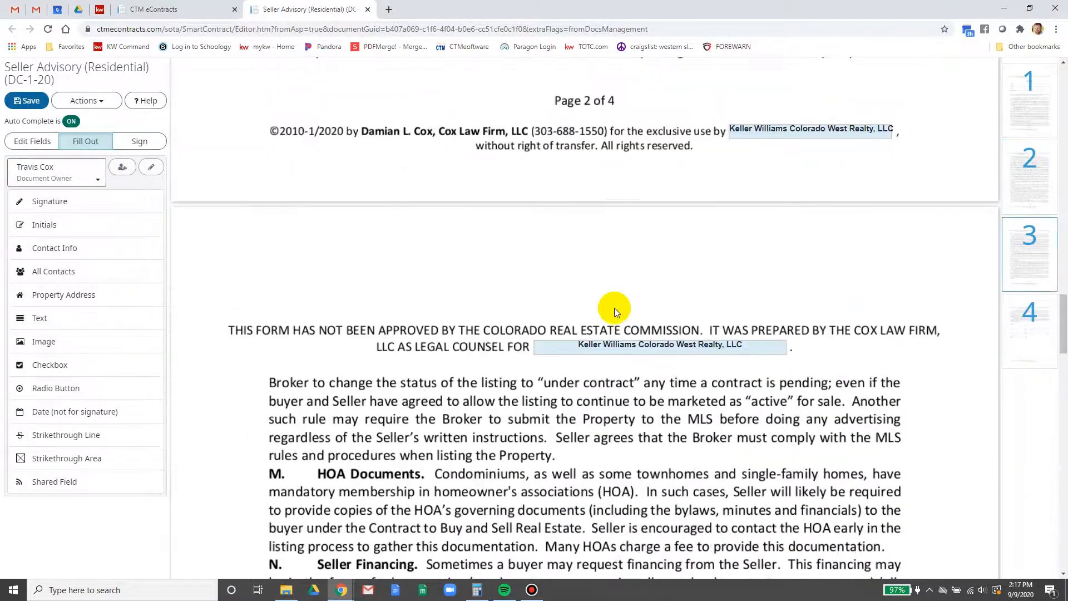
scroll(614, 308, down, 12)
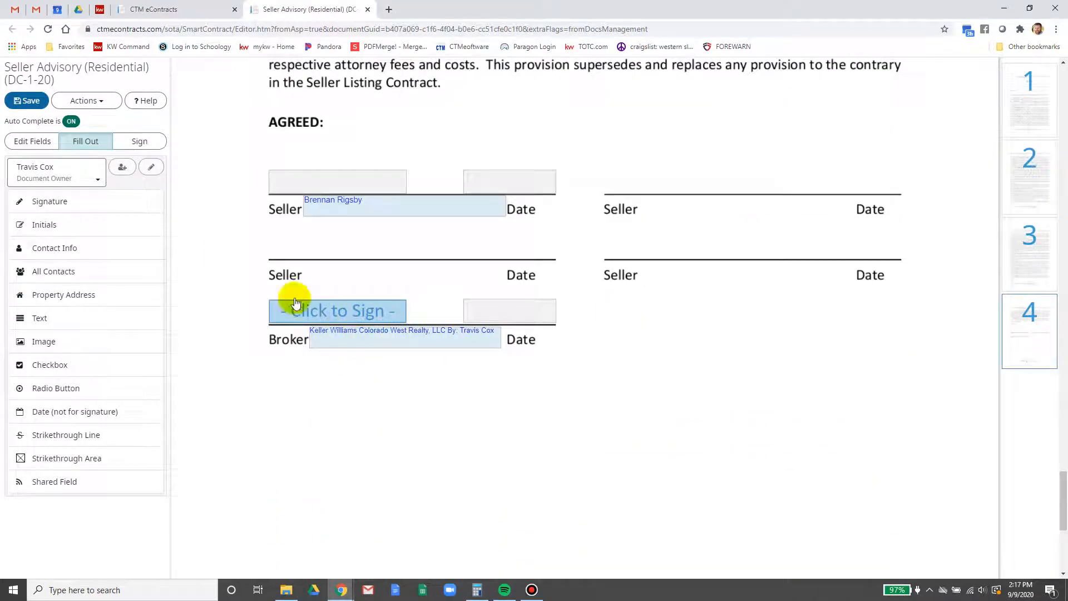
Sign the Seller Advisory (Residential) as document owner, accept the e-signature terms, and close it
click(148, 145)
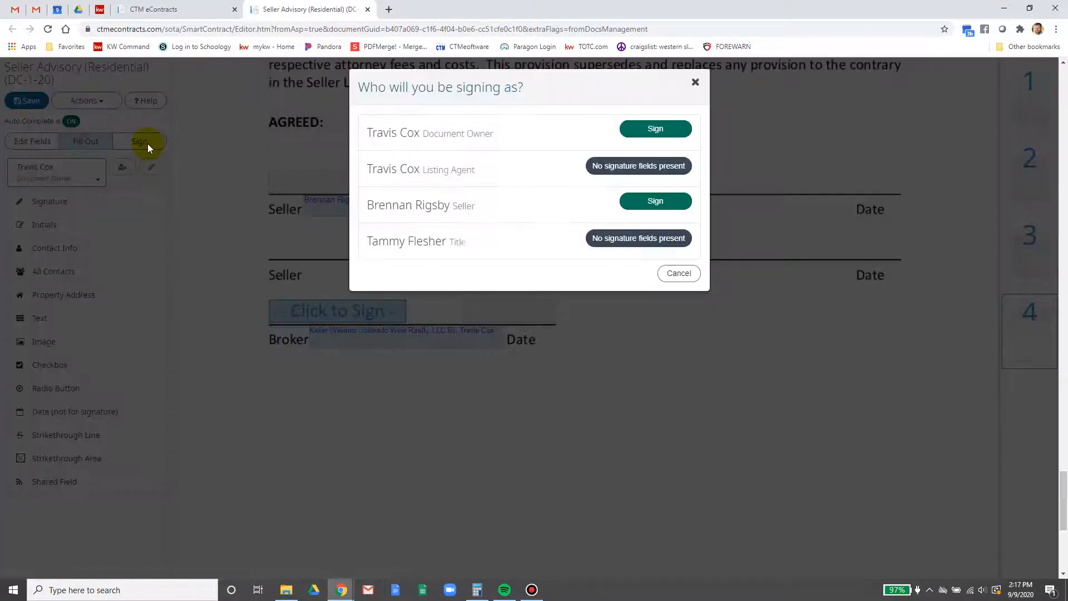
click(672, 133)
click(535, 272)
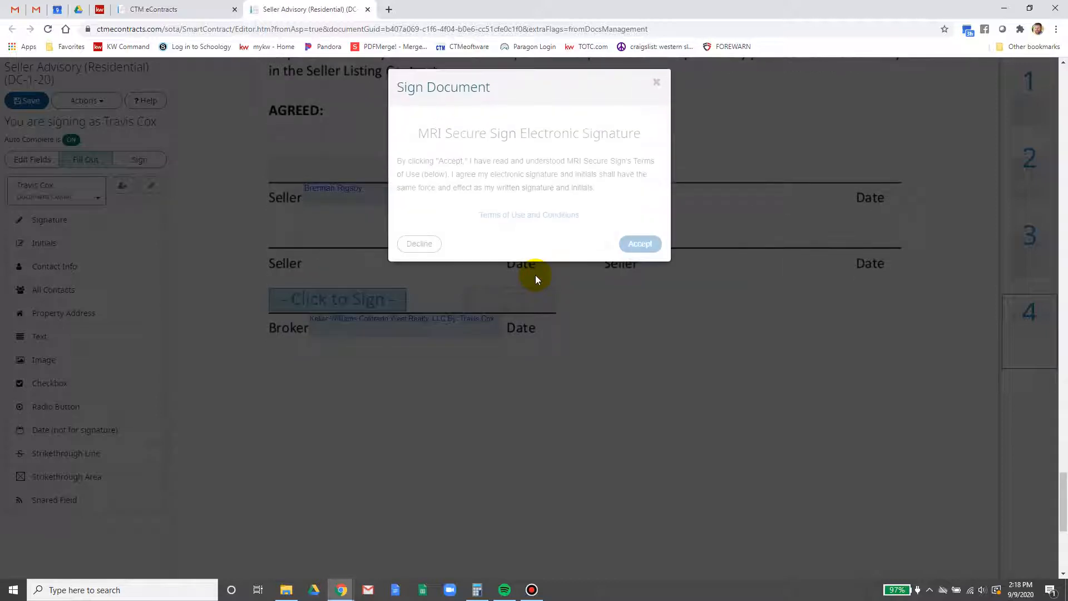
click(639, 243)
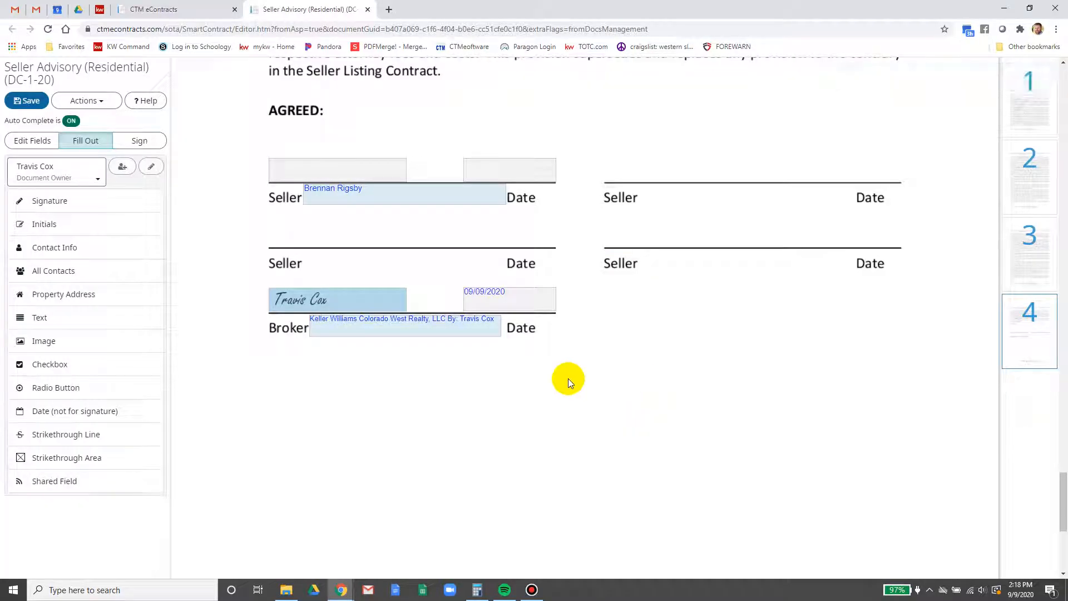
click(368, 9)
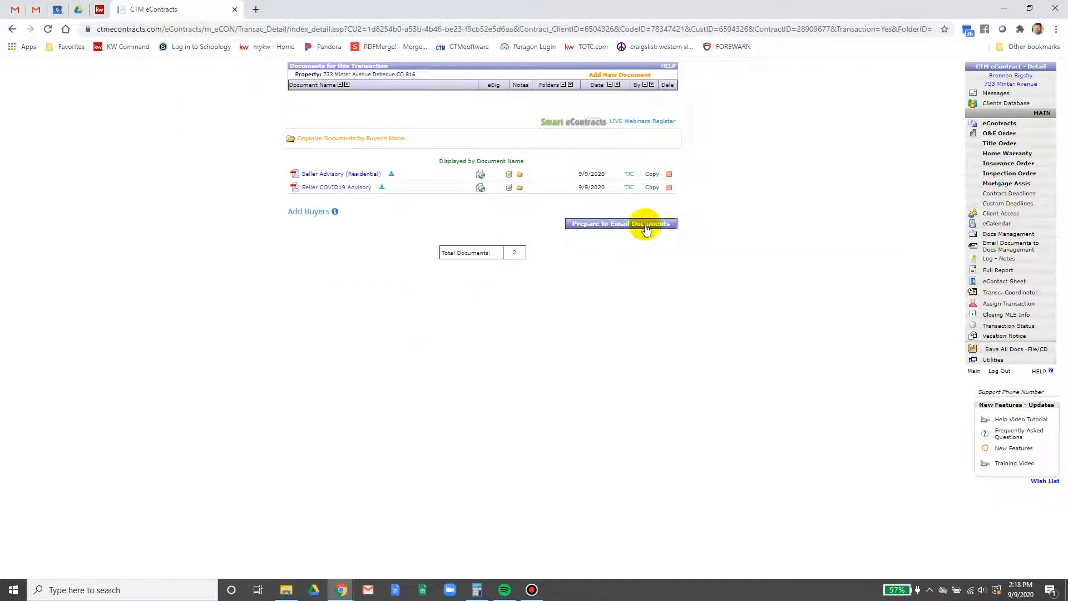
Review the two-page Seller COVID19 Advisory, close it, and return to the eContracts list
click(482, 188)
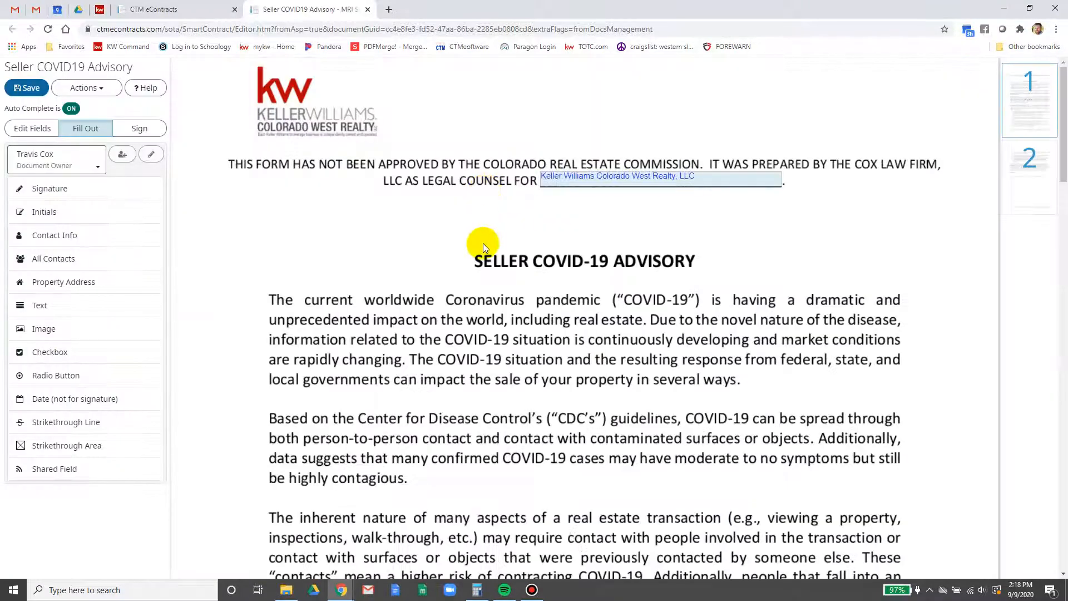
scroll(483, 243, down, 7)
scroll(483, 243, down, 20)
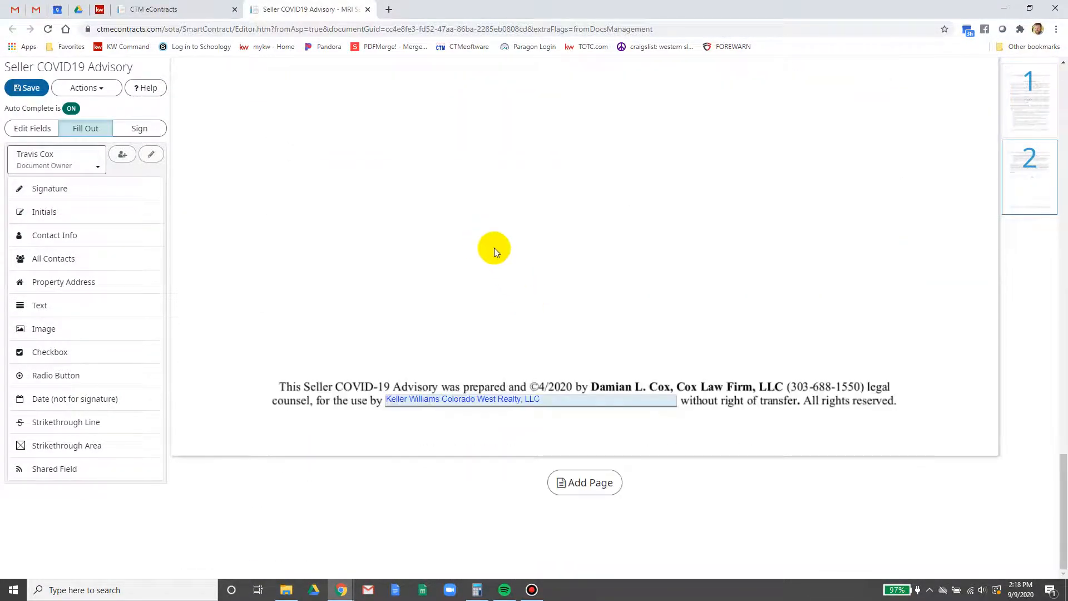
click(368, 9)
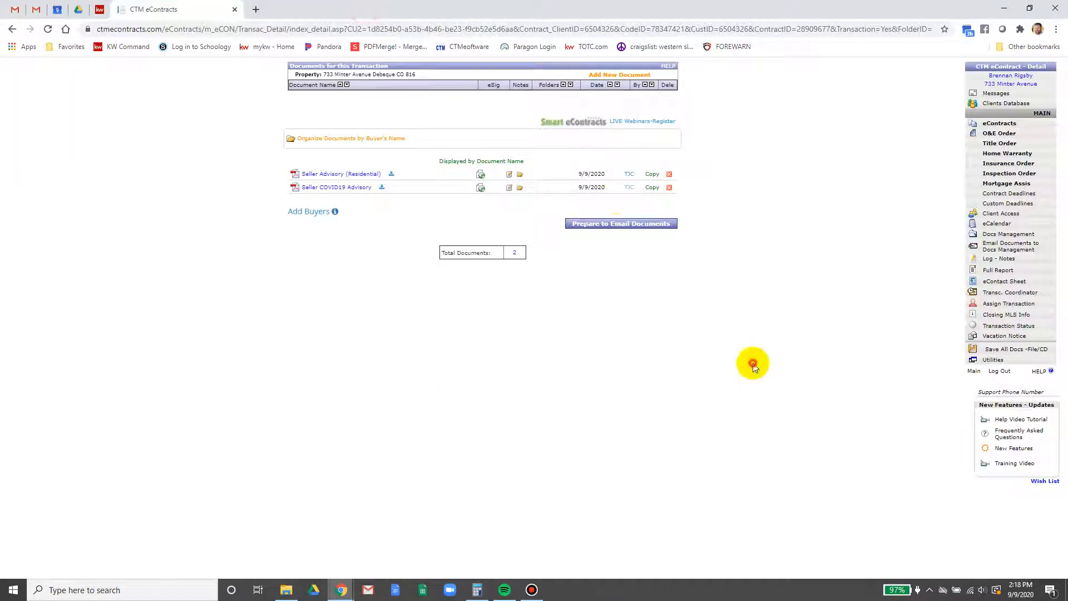
click(999, 124)
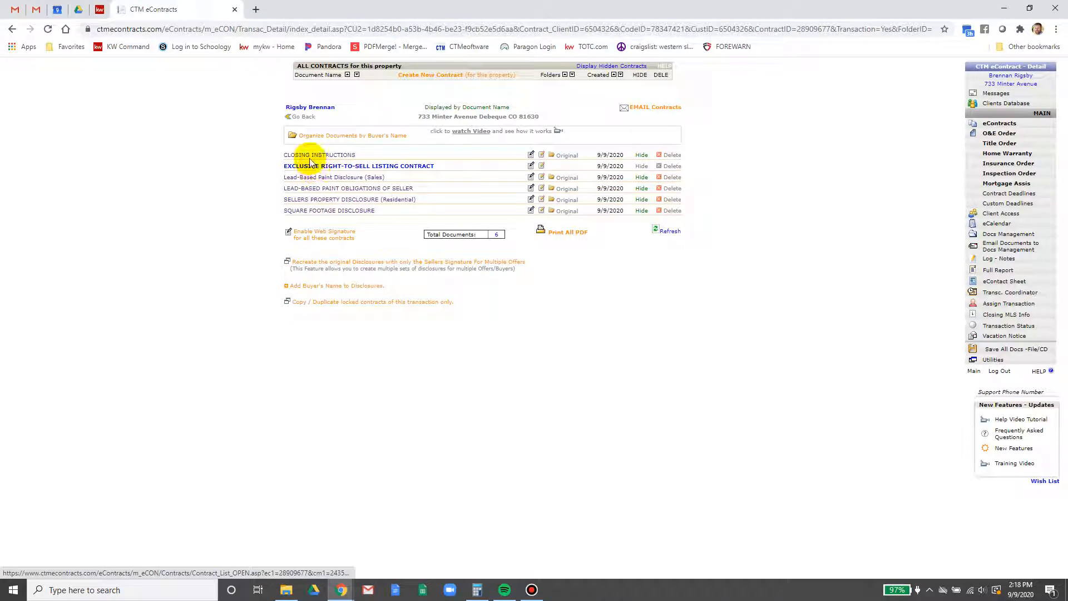
Start an email to the listing agent with the subject prefixed 'Listing Docs for Review-'
click(656, 108)
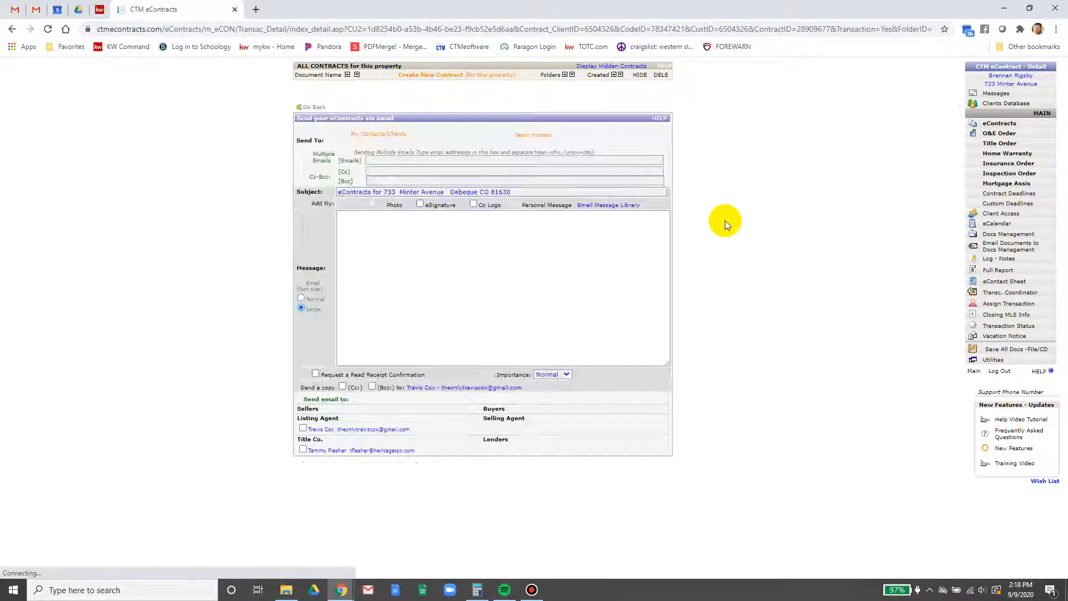
click(298, 428)
click(333, 192)
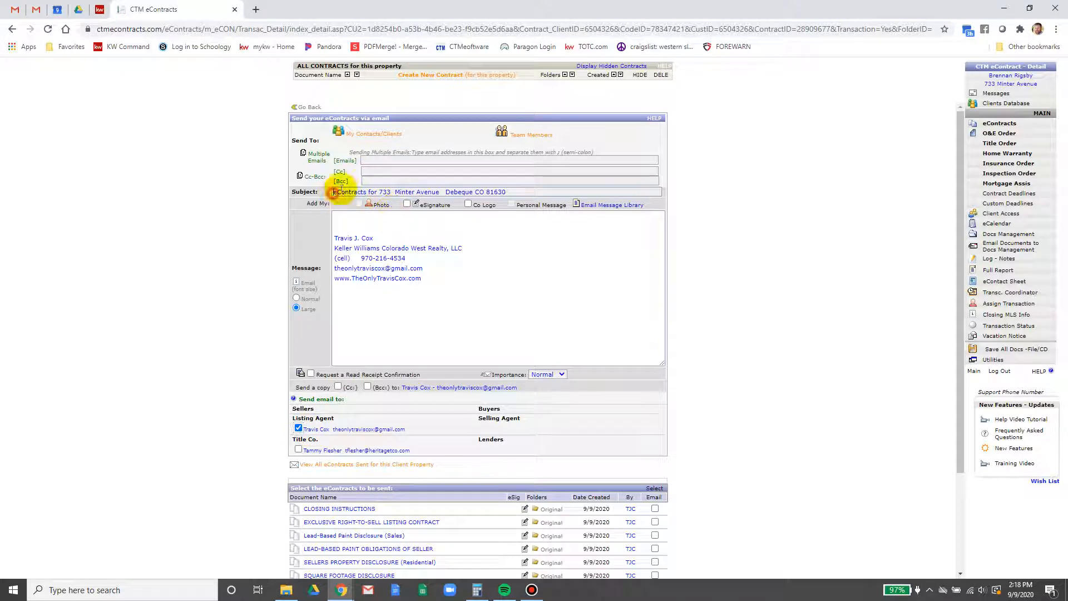
text(Listing )
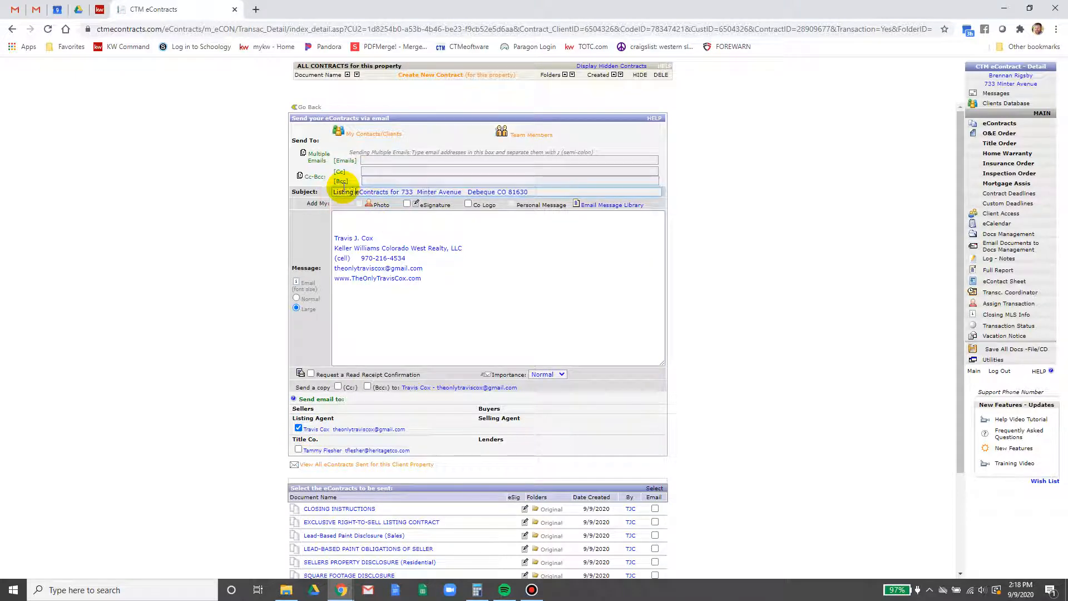
text(Docs)
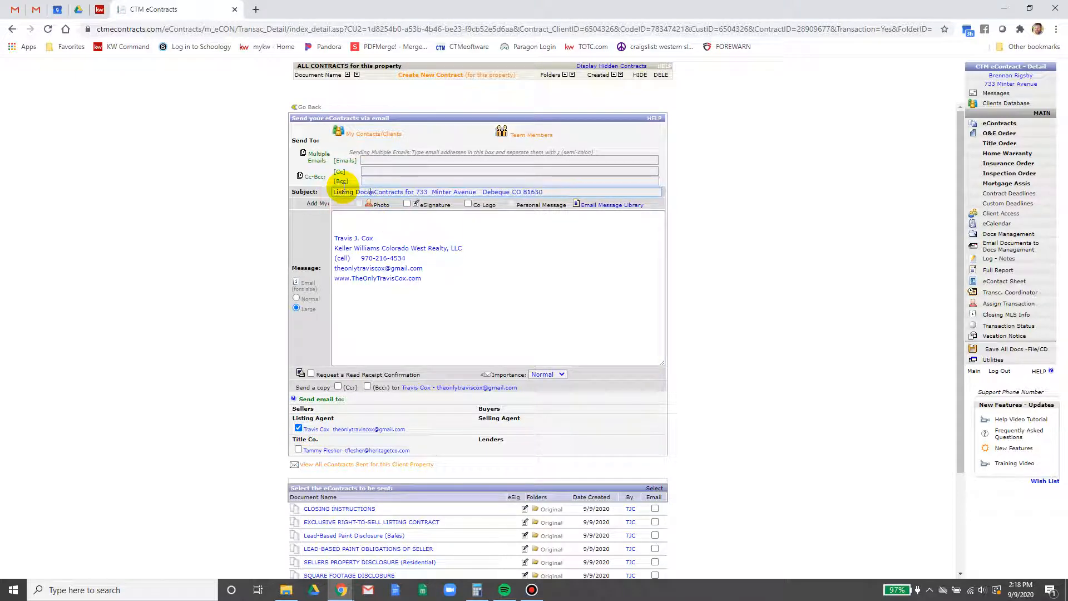
text( for Review)
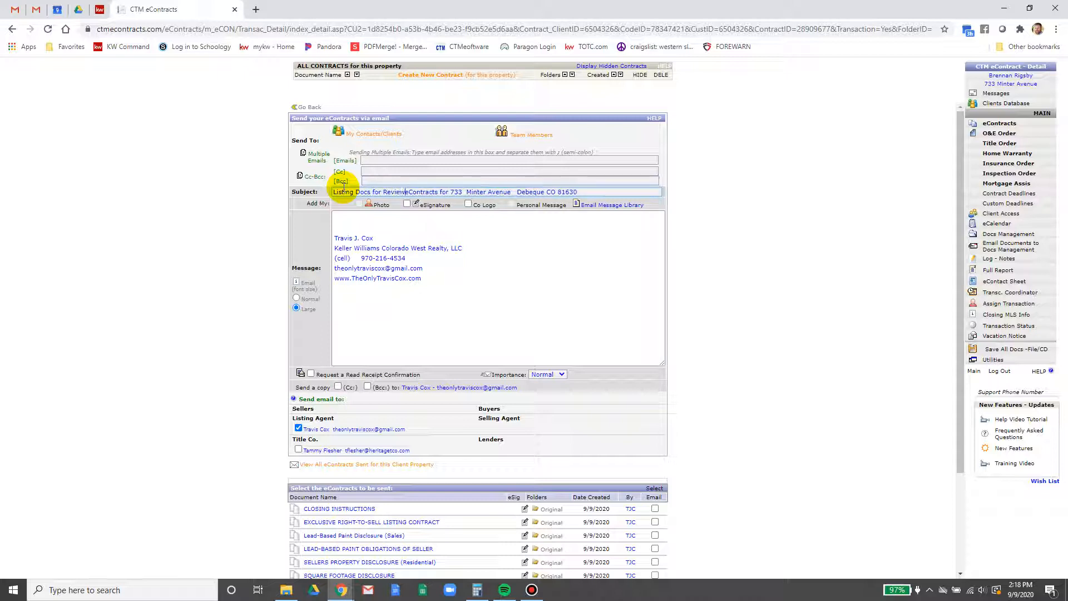
text(-e)
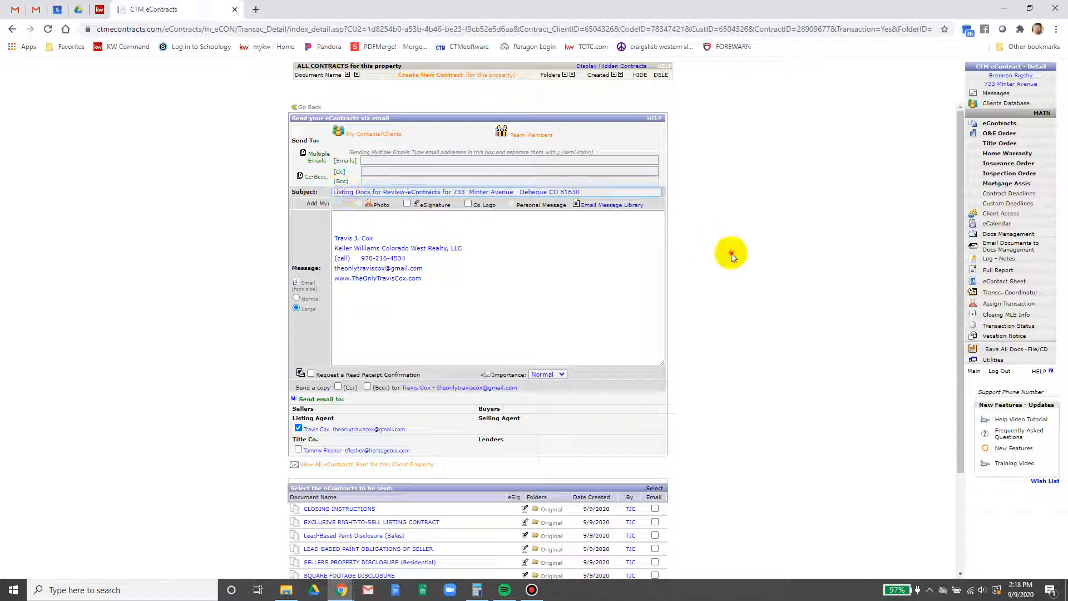
Tick all six eContracts, from Closing Instructions through Square Footage Disclosure, for emailing
scroll(731, 255, down, 3)
click(655, 382)
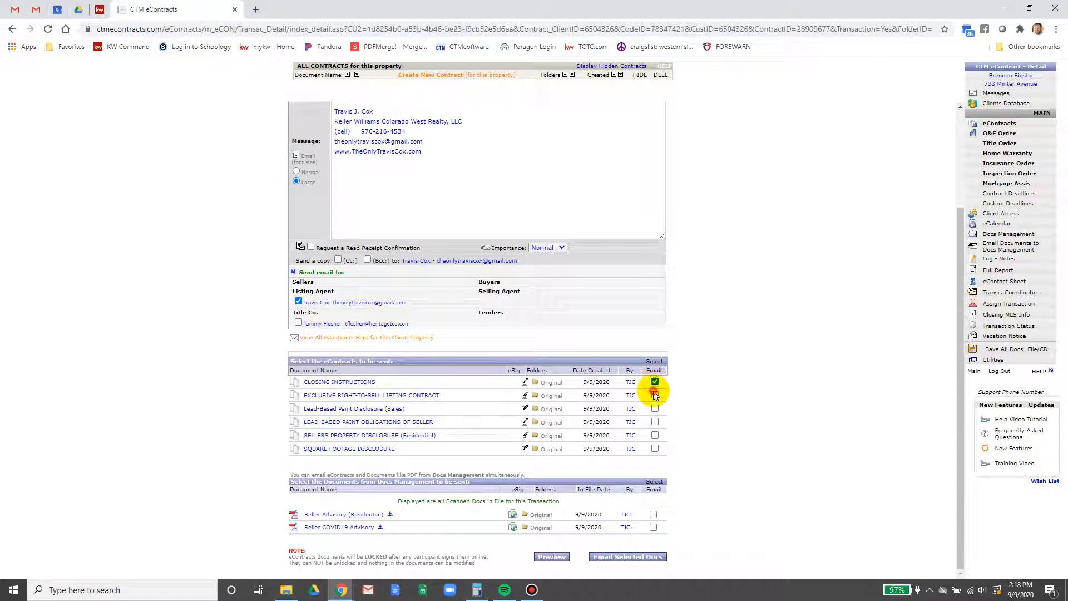
click(655, 395)
click(655, 409)
click(655, 422)
click(655, 436)
click(655, 448)
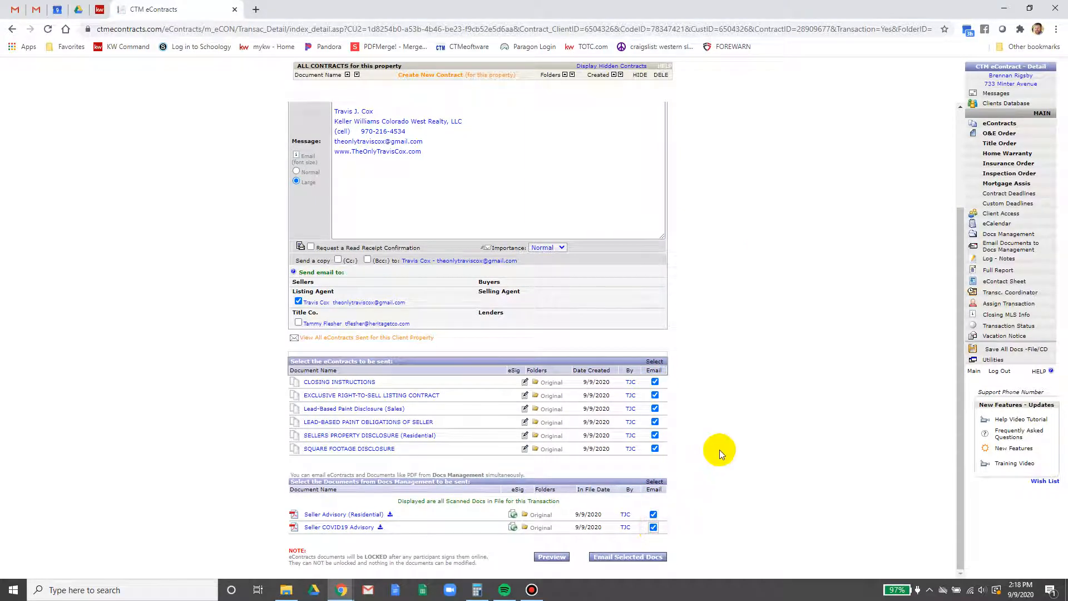
scroll(720, 450, up, 3)
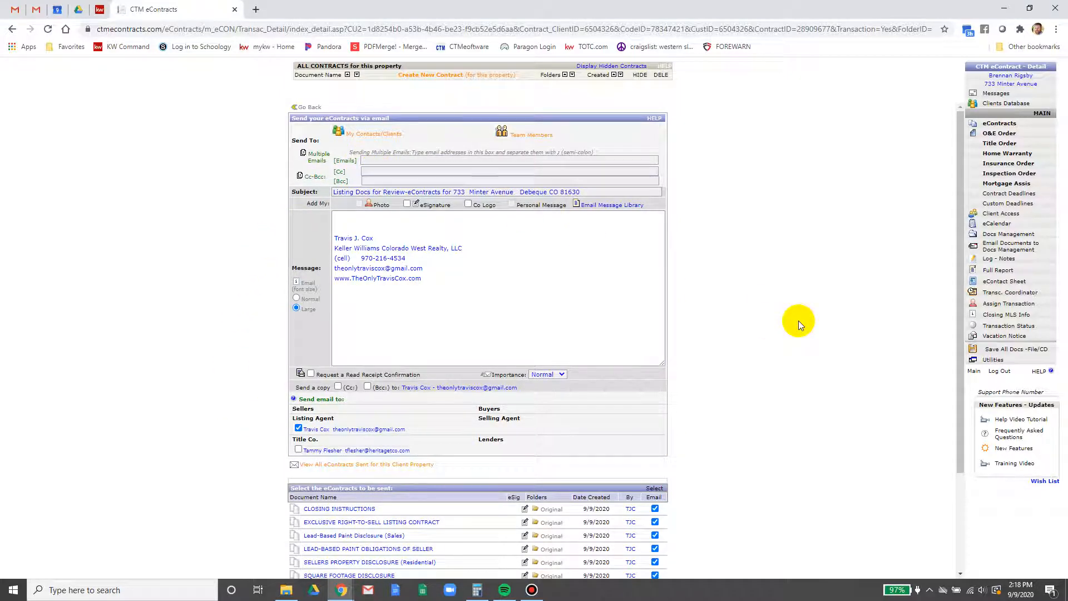
Add a review note starting 'I wasn't sure about...' to the message
scroll(799, 320, down, 3)
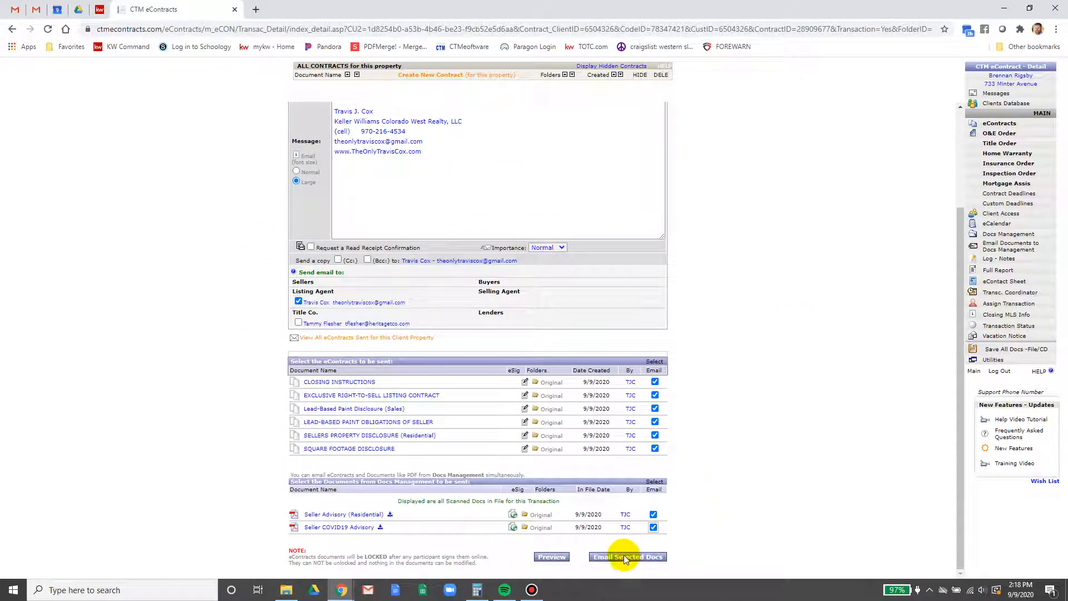
scroll(640, 481, up, 3)
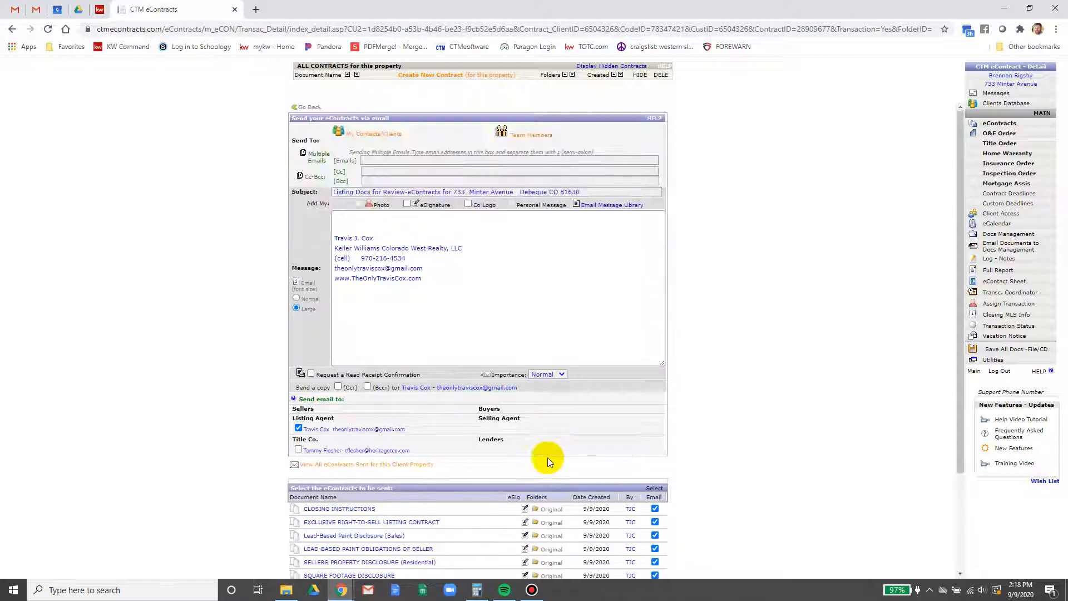
click(349, 217)
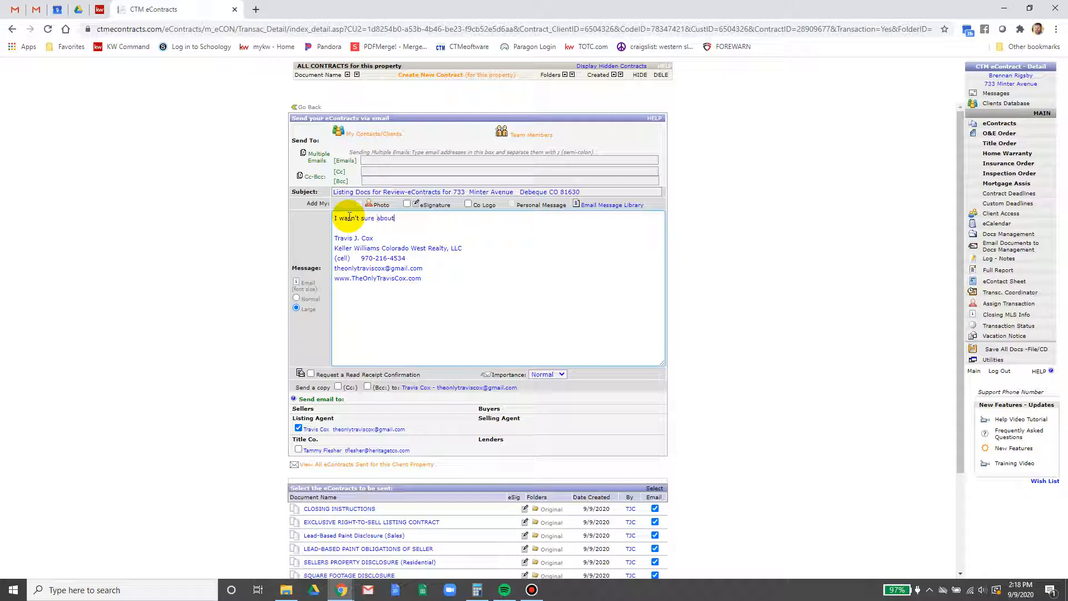
text(I wasn't sure about...)
key(Return)
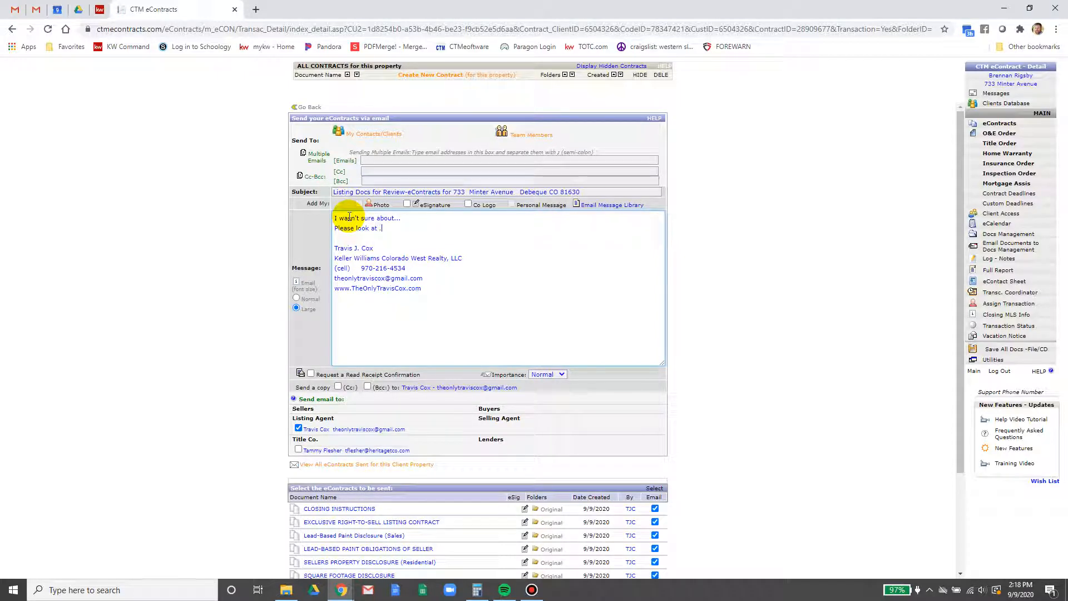
Email the selected documents and switch to the Gmail inbox
scroll(736, 449, down, 3)
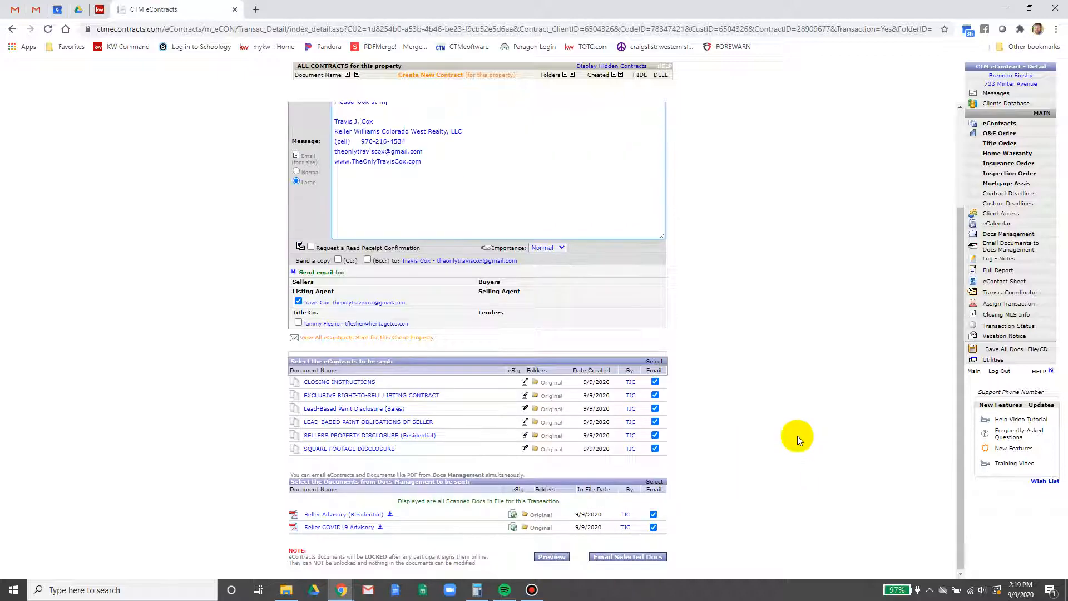
click(644, 557)
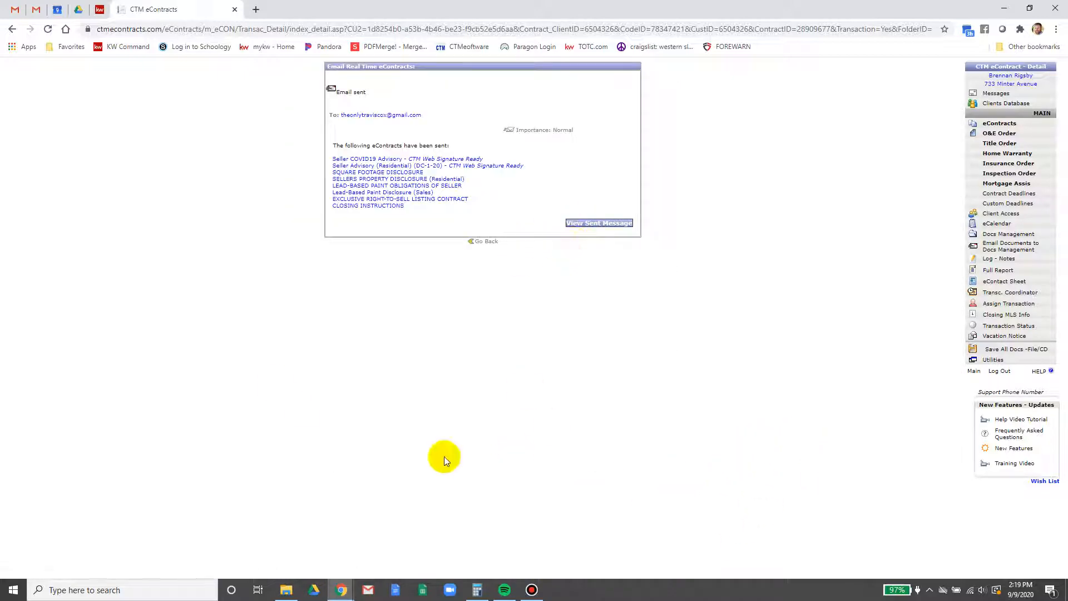
click(2, 7)
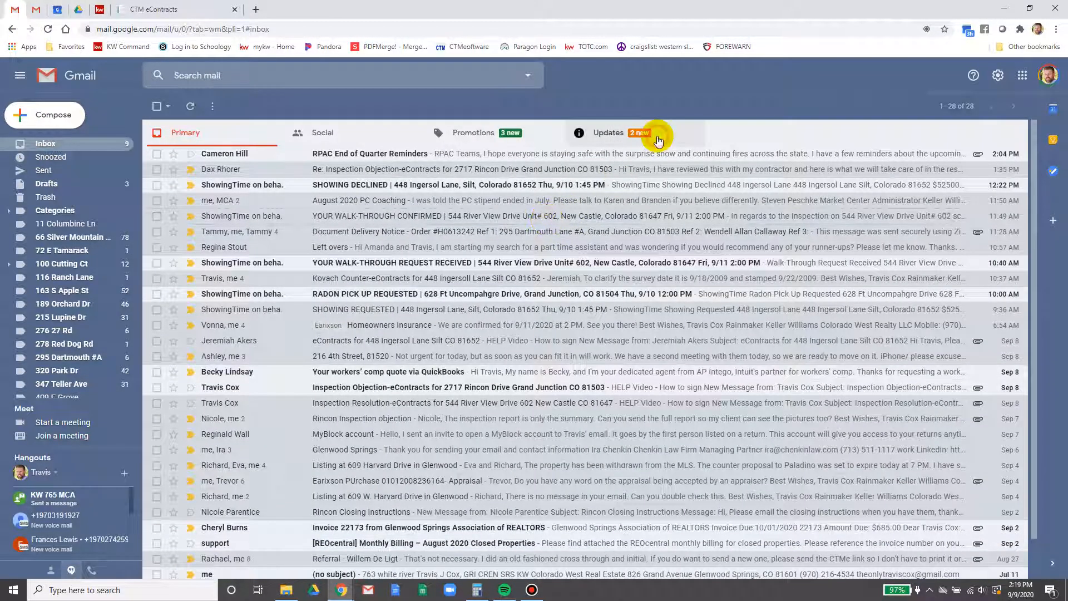
Refresh the Gmail inbox and open the Listing Docs for Review email
click(657, 138)
click(221, 133)
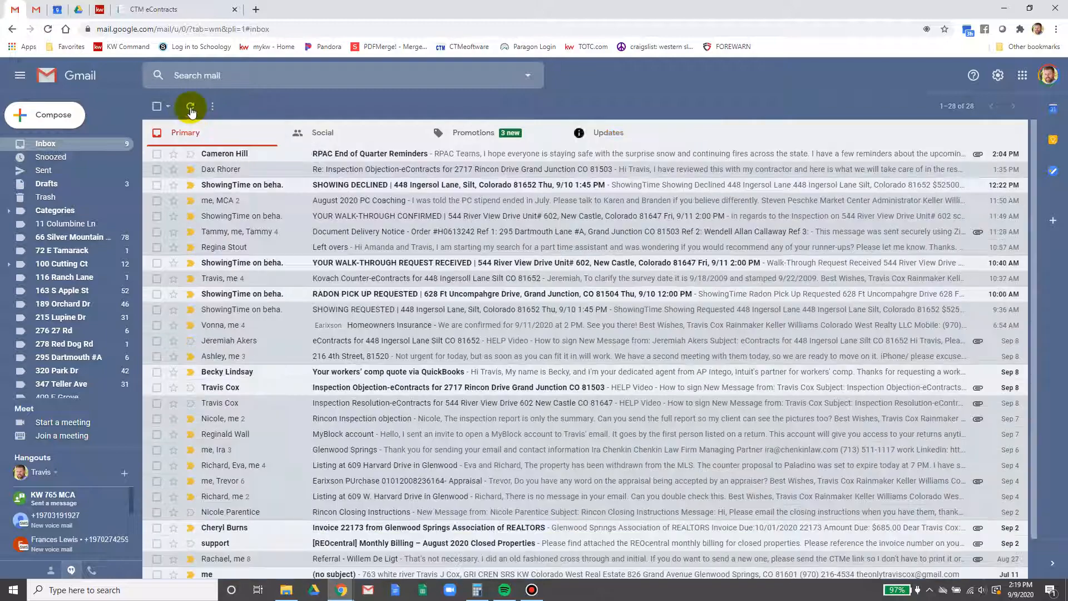
click(190, 107)
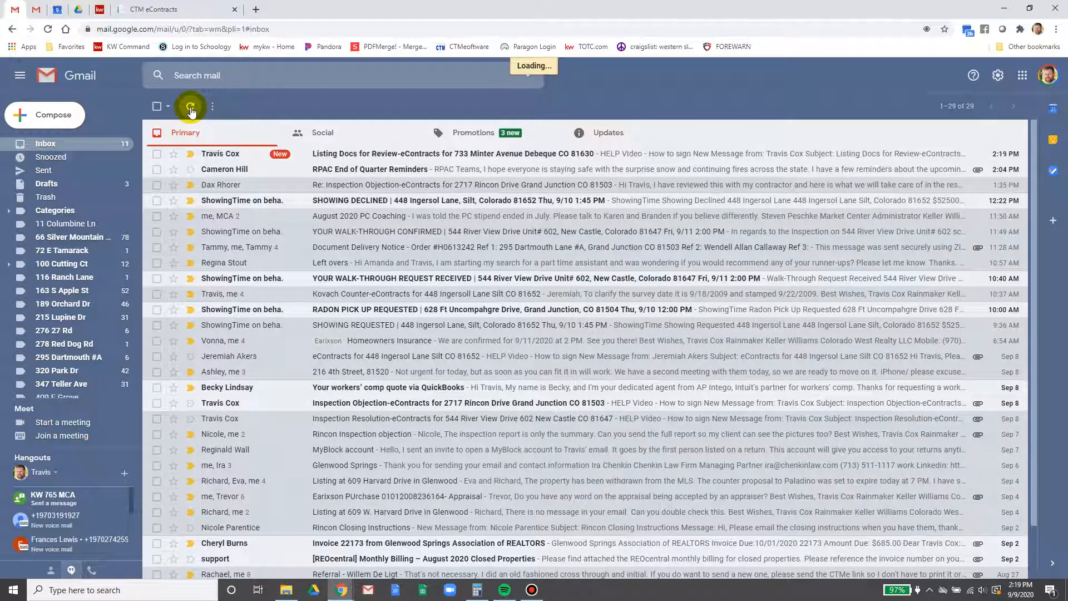
click(388, 161)
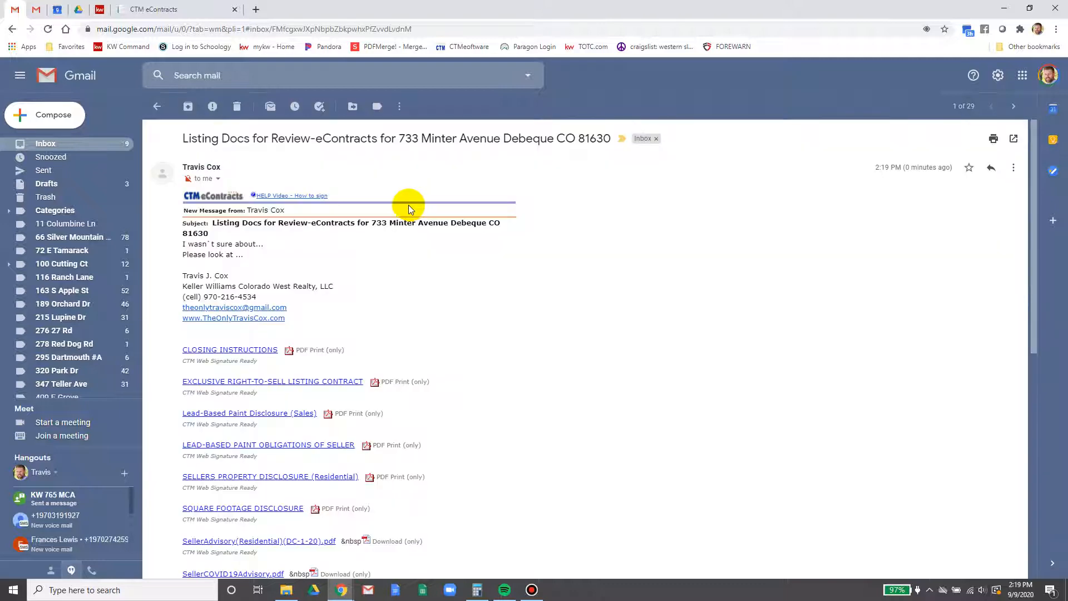
Download the CLOSING INSTRUCTIONS as a PDF and open the five-page file
scroll(405, 295, down, 1)
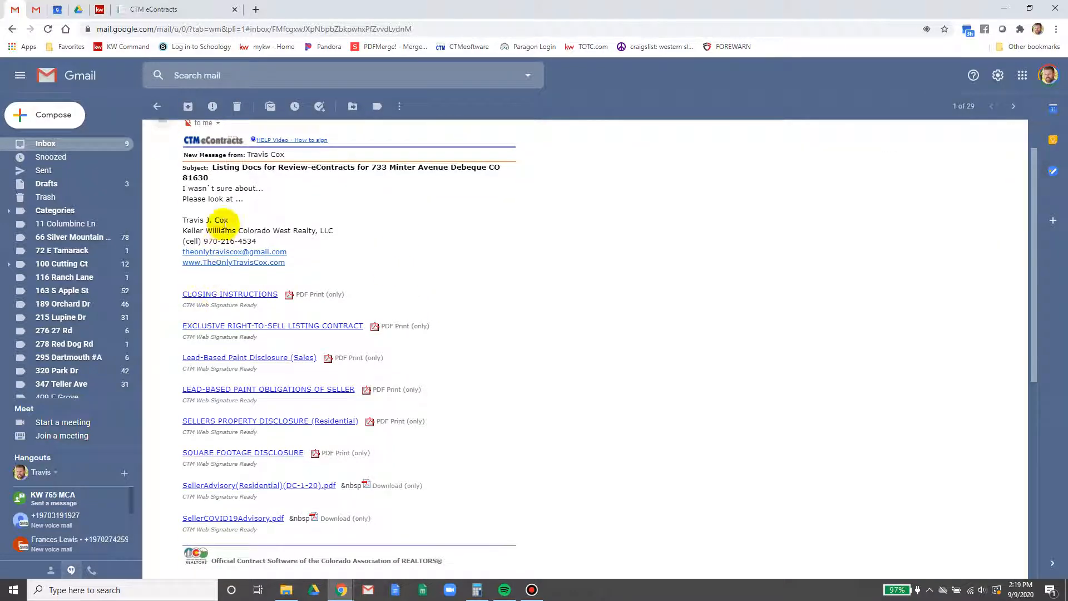
click(323, 294)
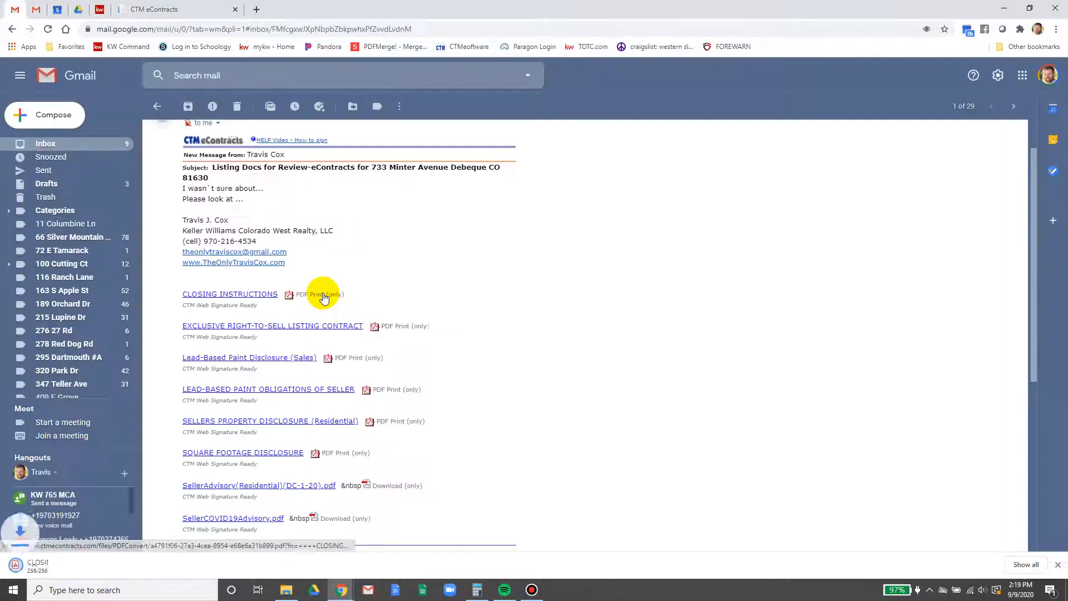
click(25, 565)
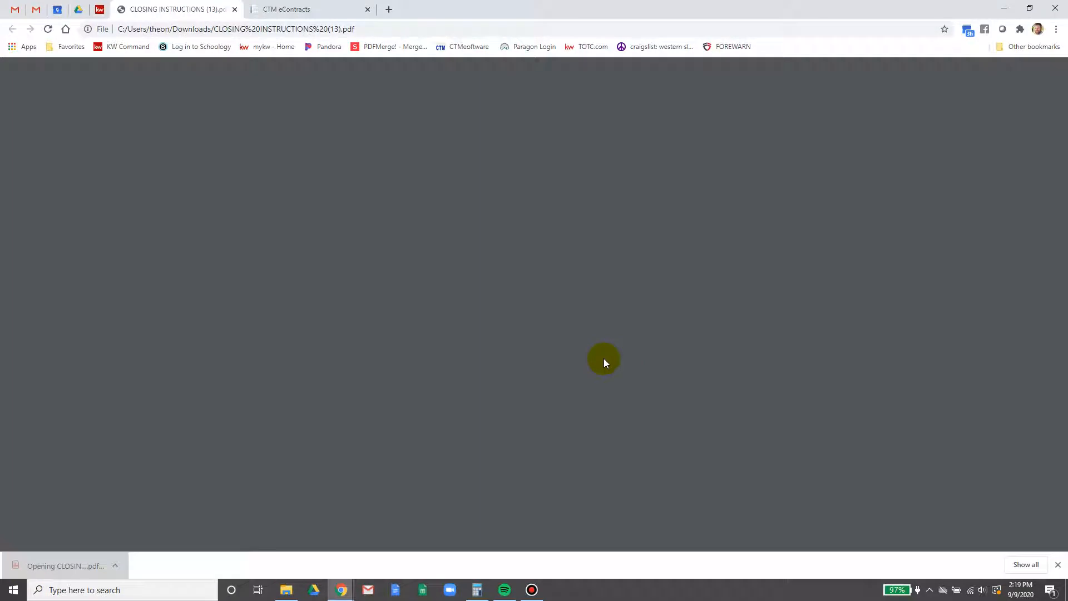
scroll(565, 365, down, 10)
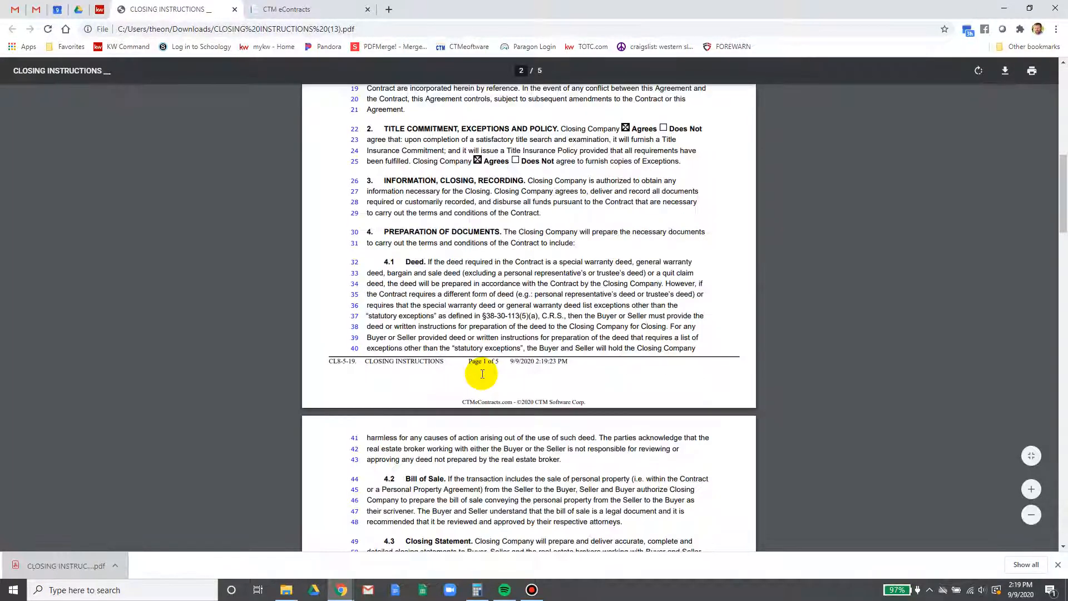